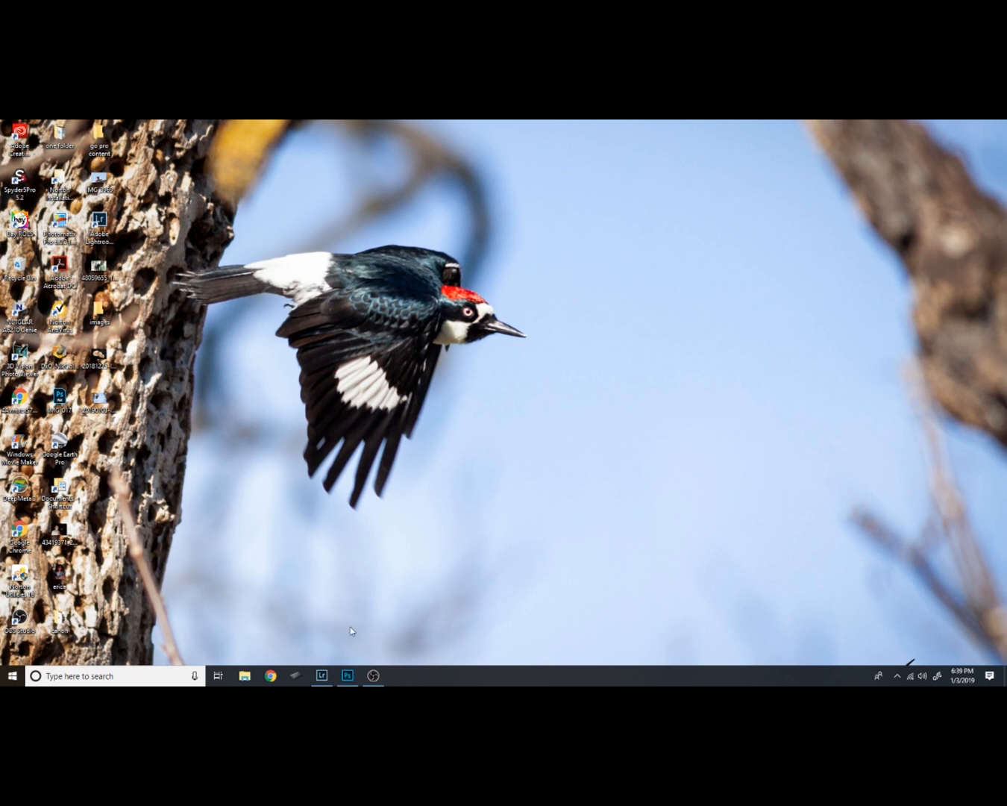
Switch to Lightroom, maximize its window and inspect the hanging woodpecker photo at 1:1
{"action": "left_click", "coordinate": [324, 676]}
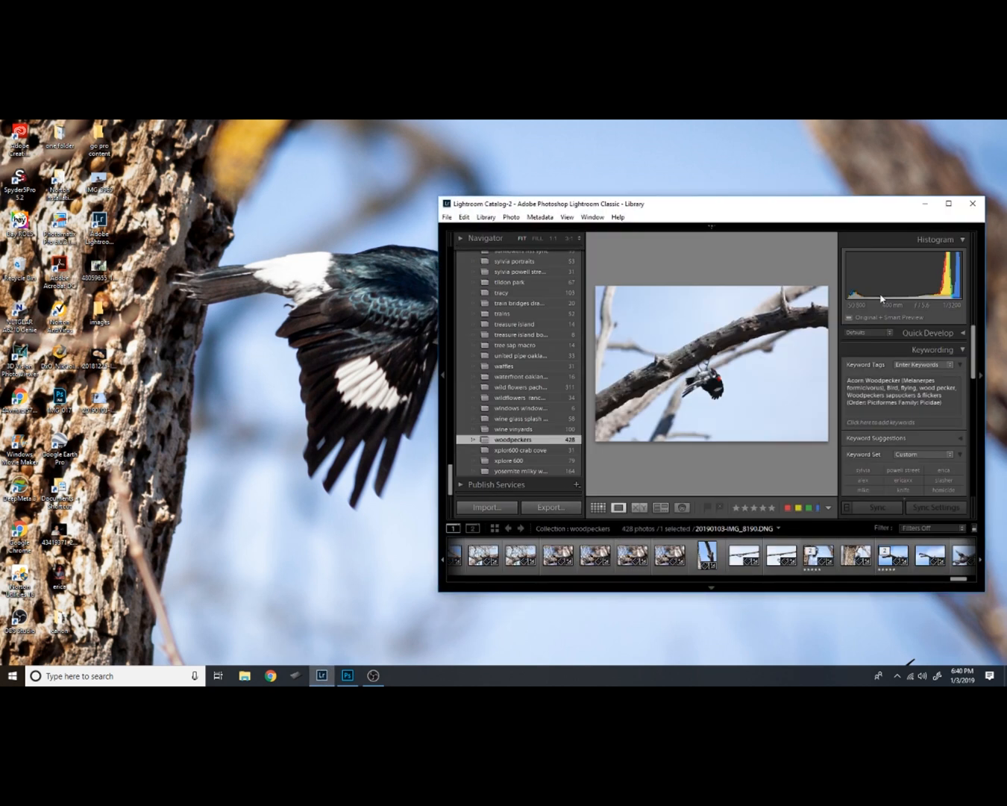
{"action": "left_click", "coordinate": [949, 203]}
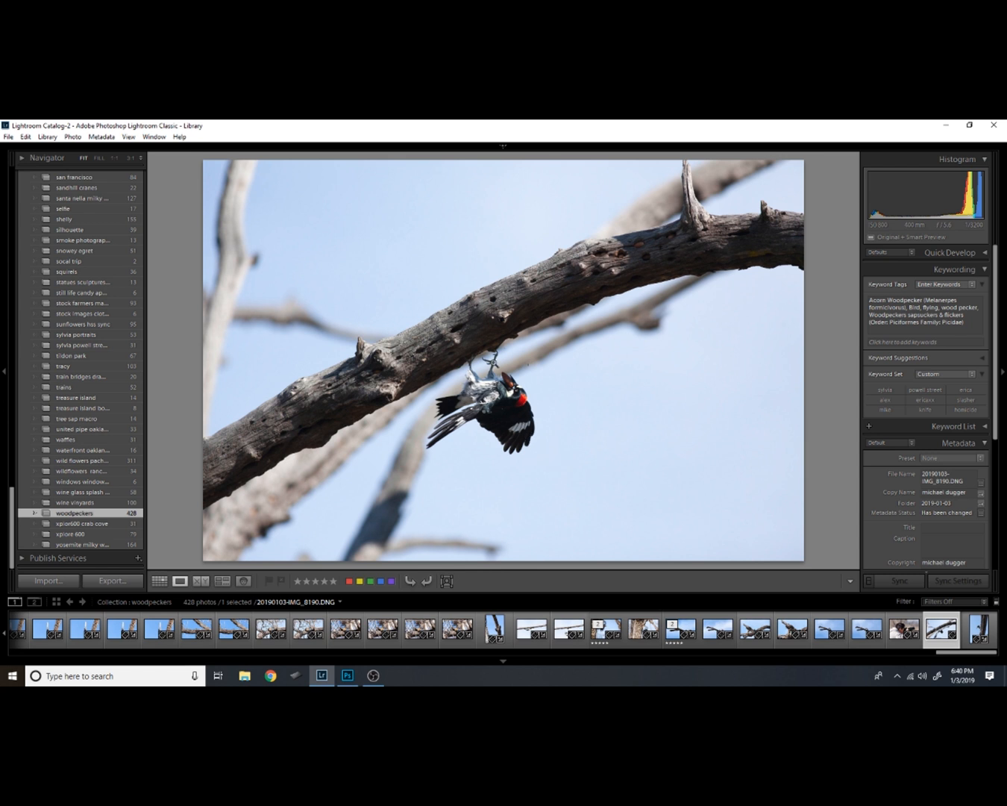
{"action": "left_click", "coordinate": [514, 399]}
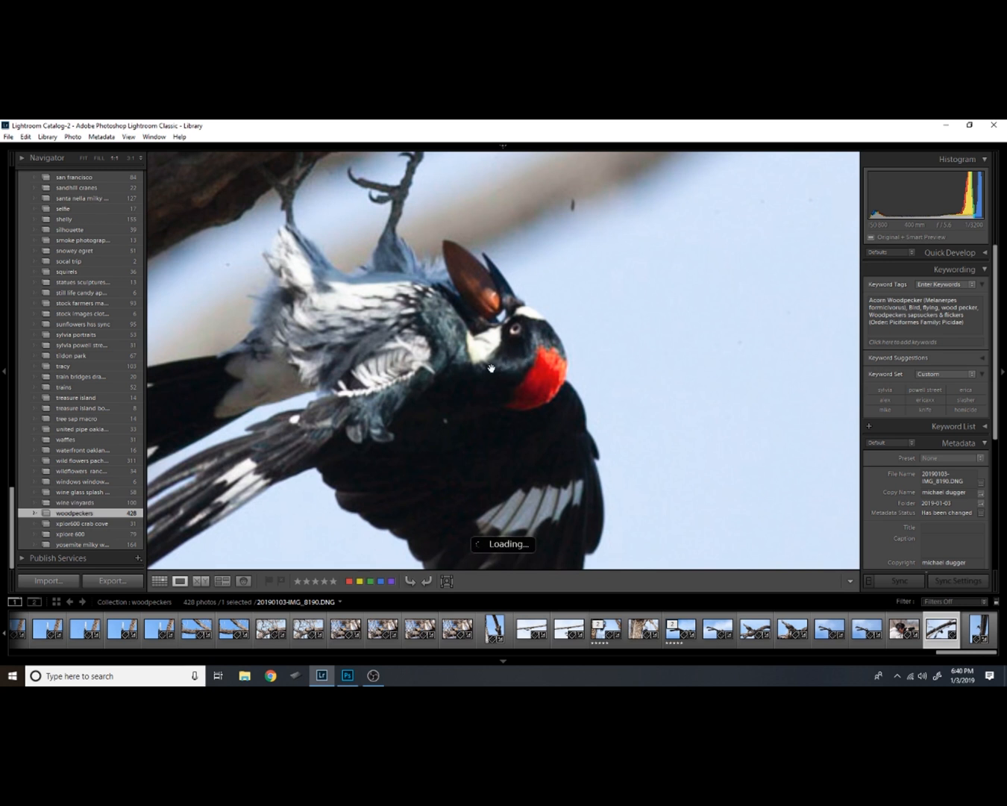
{"action": "left_click", "coordinate": [498, 363]}
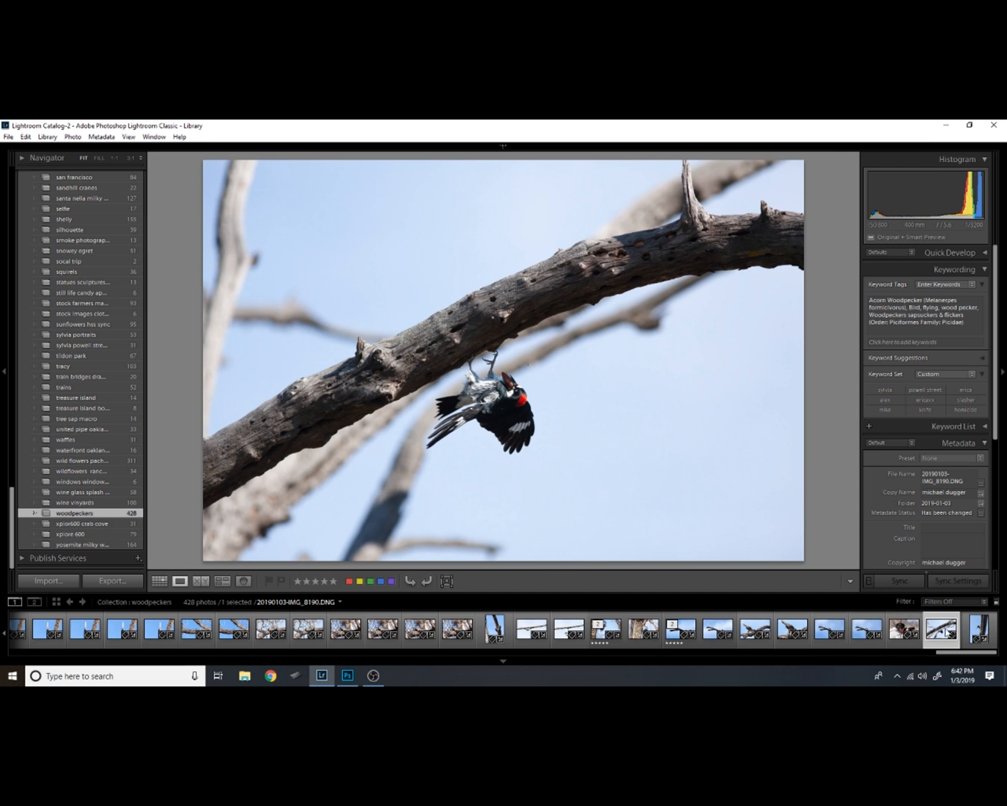
Open the selected woodpecker photo for editing in Adobe Photoshop CC 2019 and maximize the Photoshop window
{"action": "right_click", "coordinate": [945, 631]}
{"action": "mouse_move", "coordinate": [932, 393]}
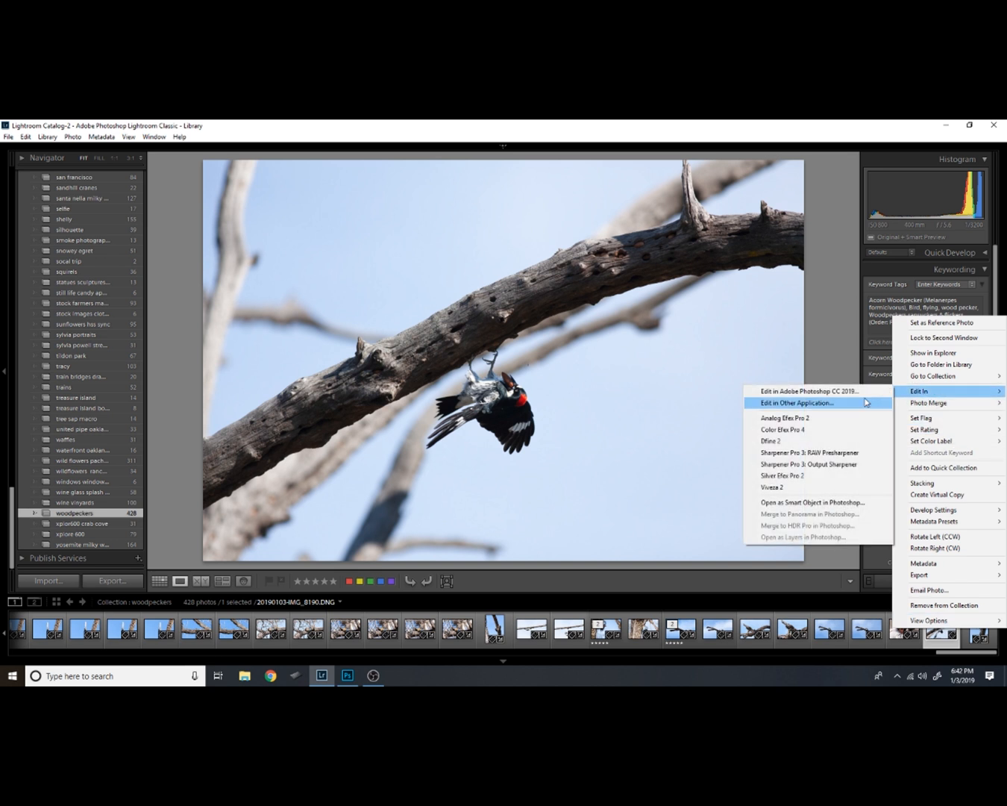
{"action": "left_click", "coordinate": [857, 393]}
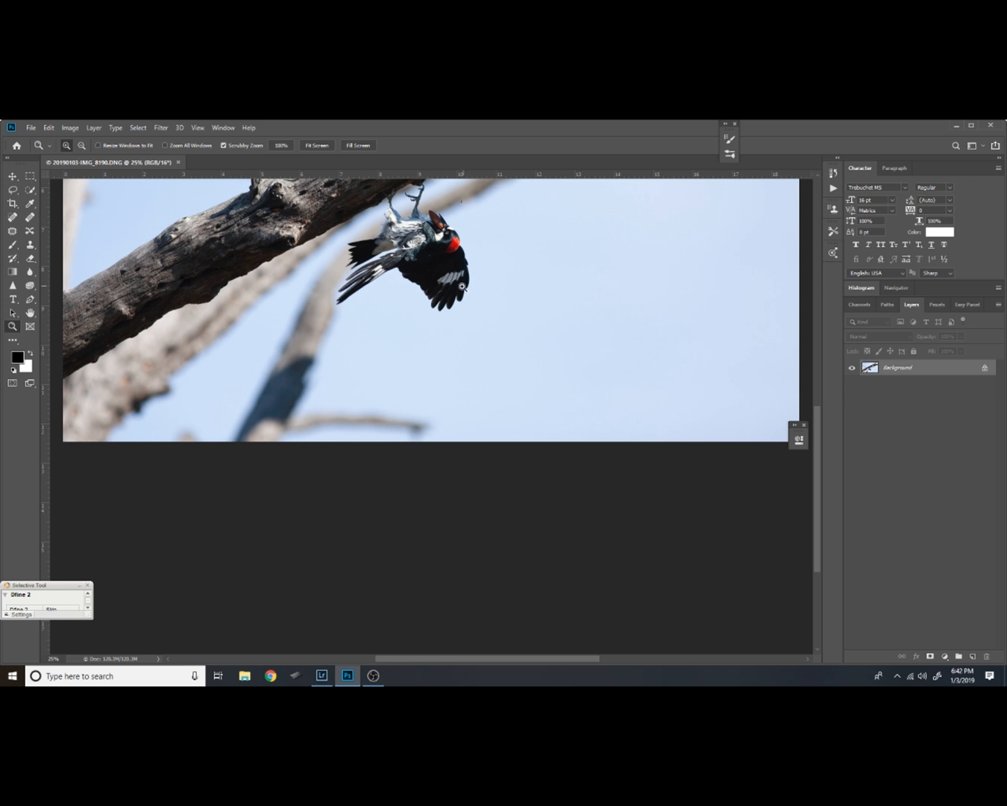
{"action": "left_click_drag", "start_coordinate": [463, 293], "coordinate": [467, 446]}
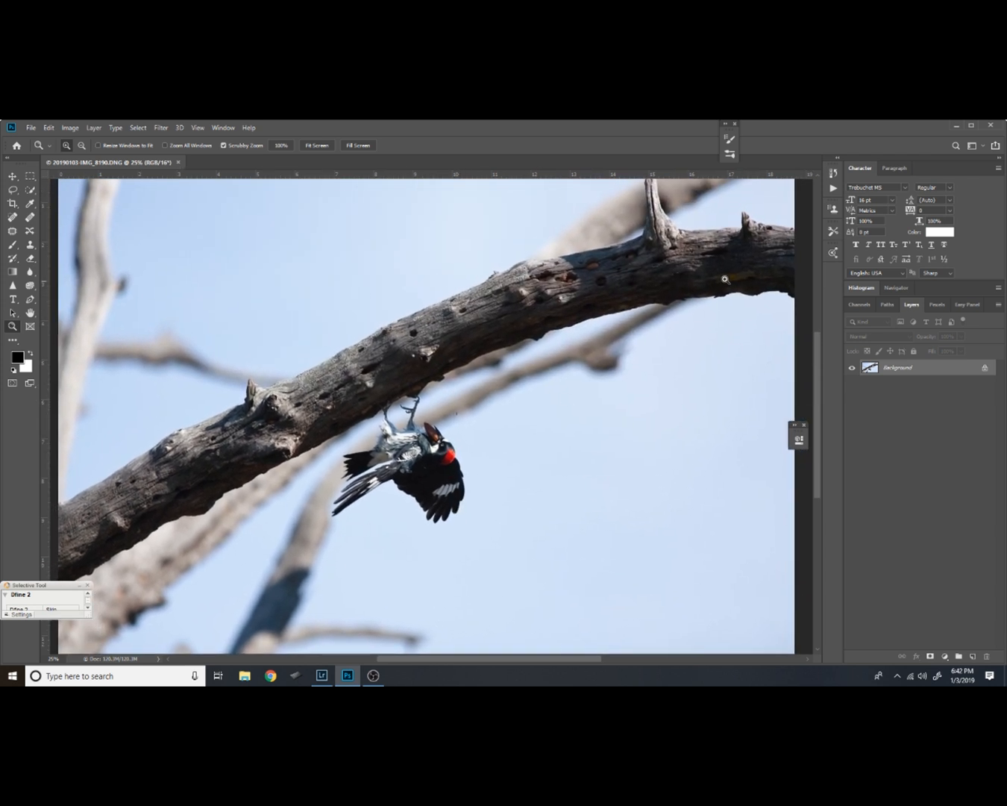
{"action": "left_click", "coordinate": [971, 127]}
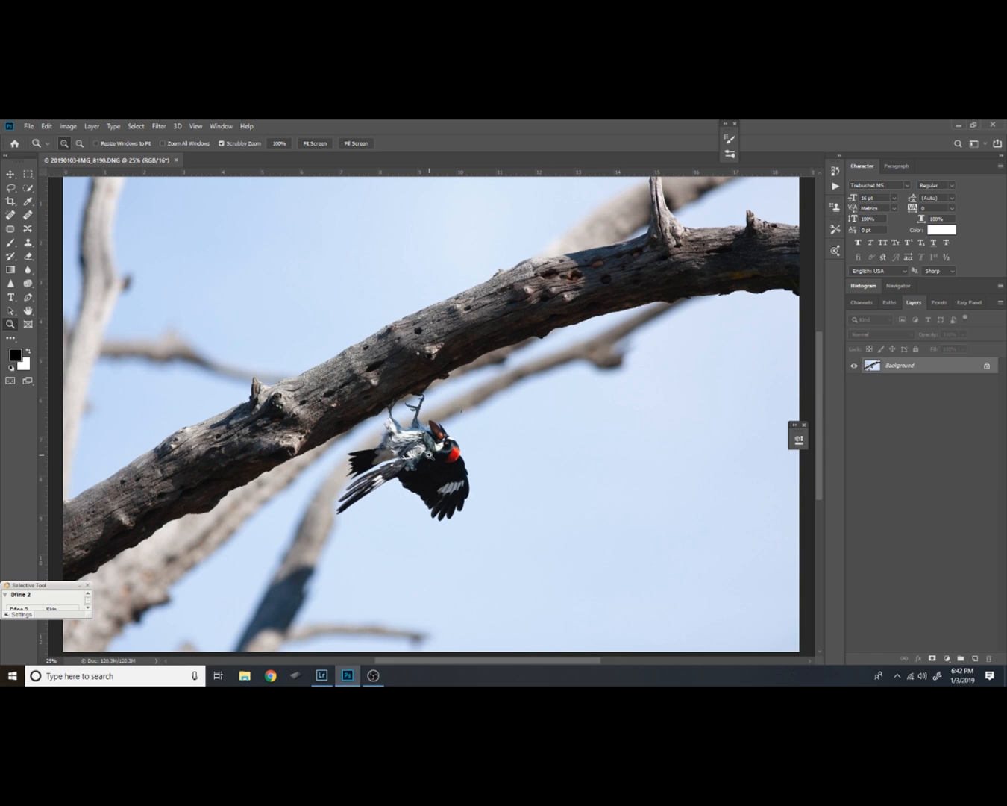
Rotate the whole image 90° counter clockwise
{"action": "left_click", "coordinate": [431, 454], "text": "alt"}
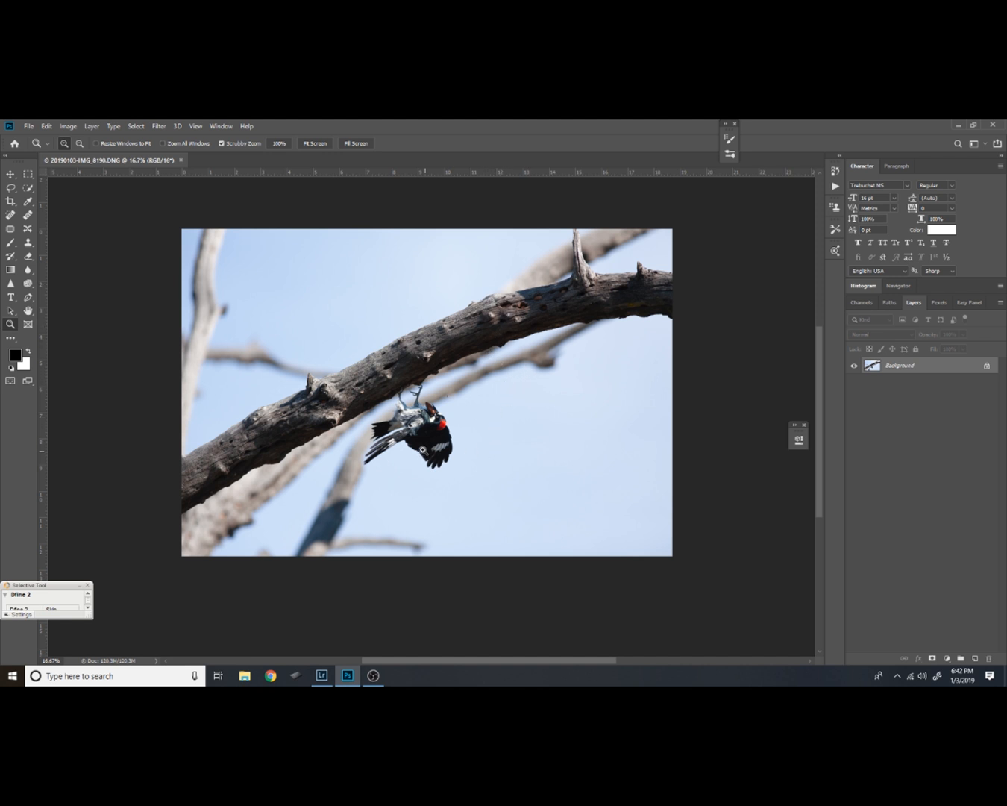
{"action": "left_click_drag", "start_coordinate": [424, 425], "coordinate": [441, 452]}
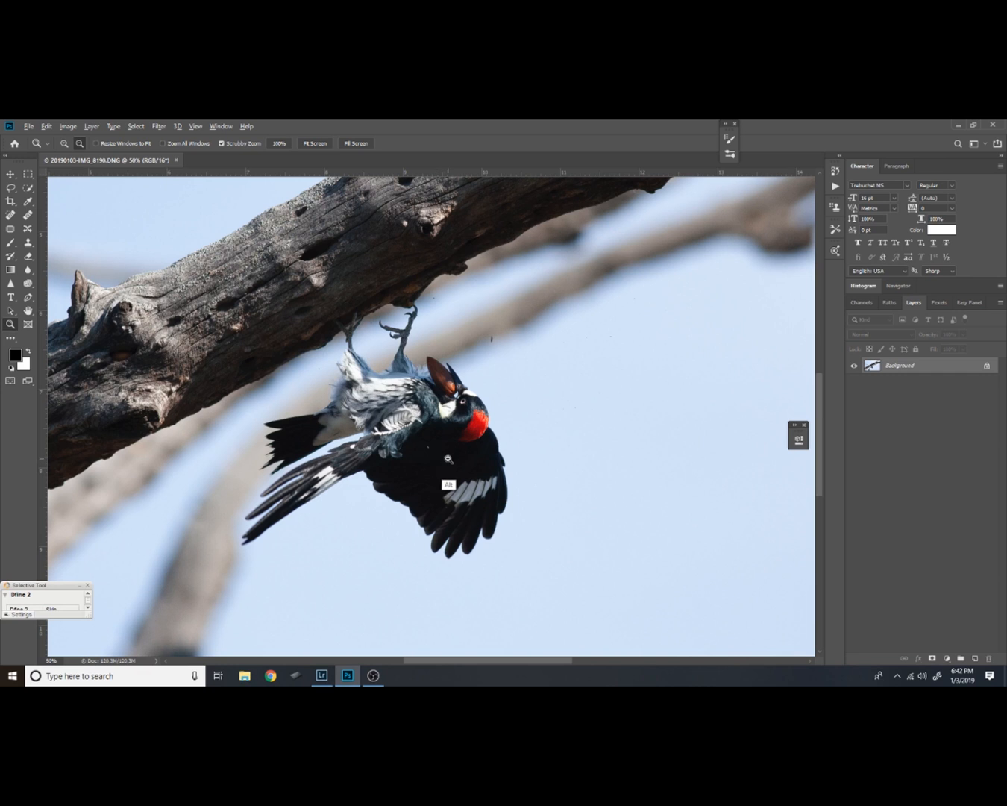
{"action": "left_click", "coordinate": [447, 459], "text": "alt"}
{"action": "left_click", "coordinate": [444, 469], "text": "alt"}
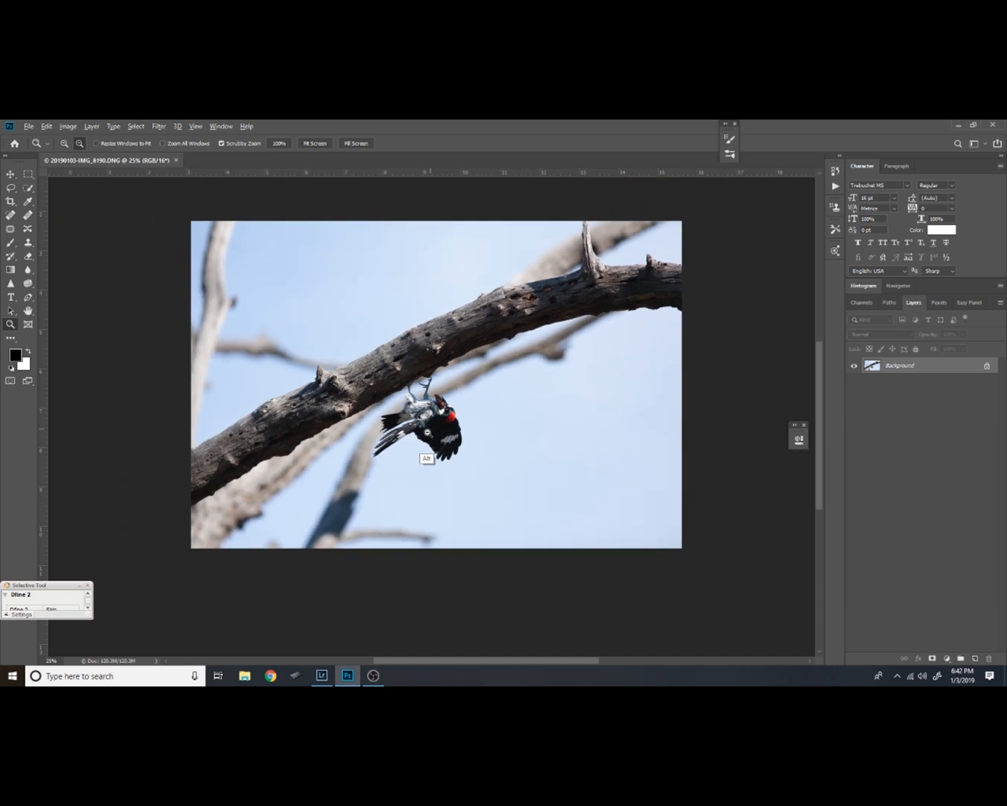
{"action": "left_click", "coordinate": [428, 452], "text": "alt"}
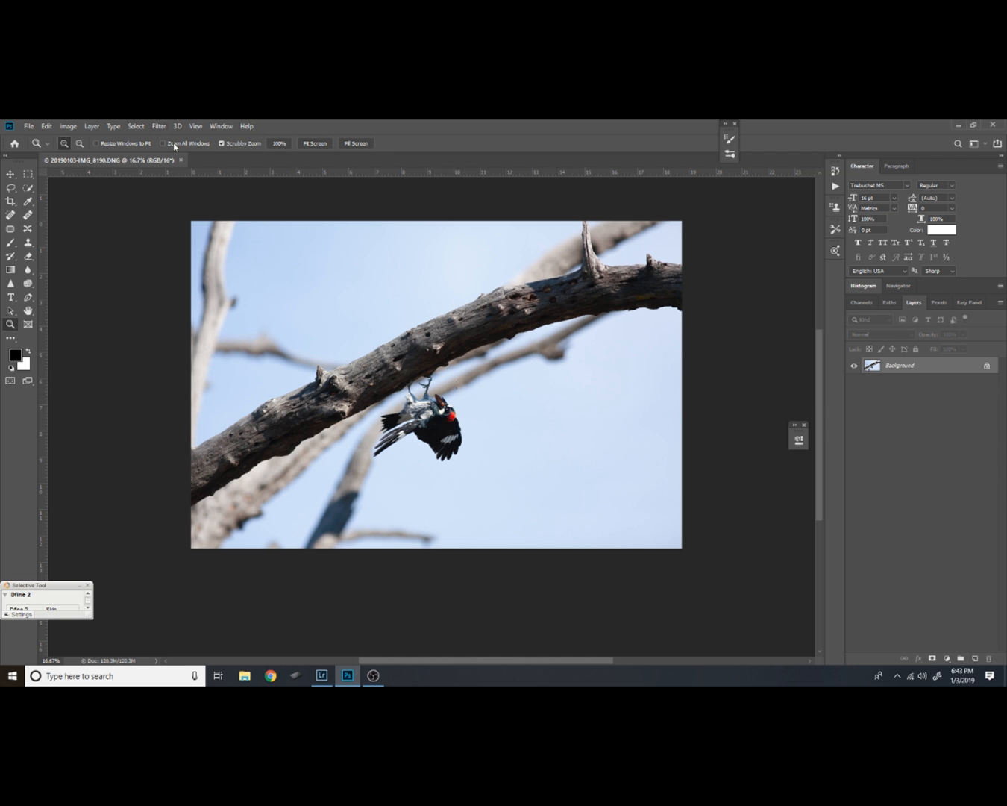
{"action": "left_click", "coordinate": [71, 129]}
{"action": "mouse_move", "coordinate": [87, 225]}
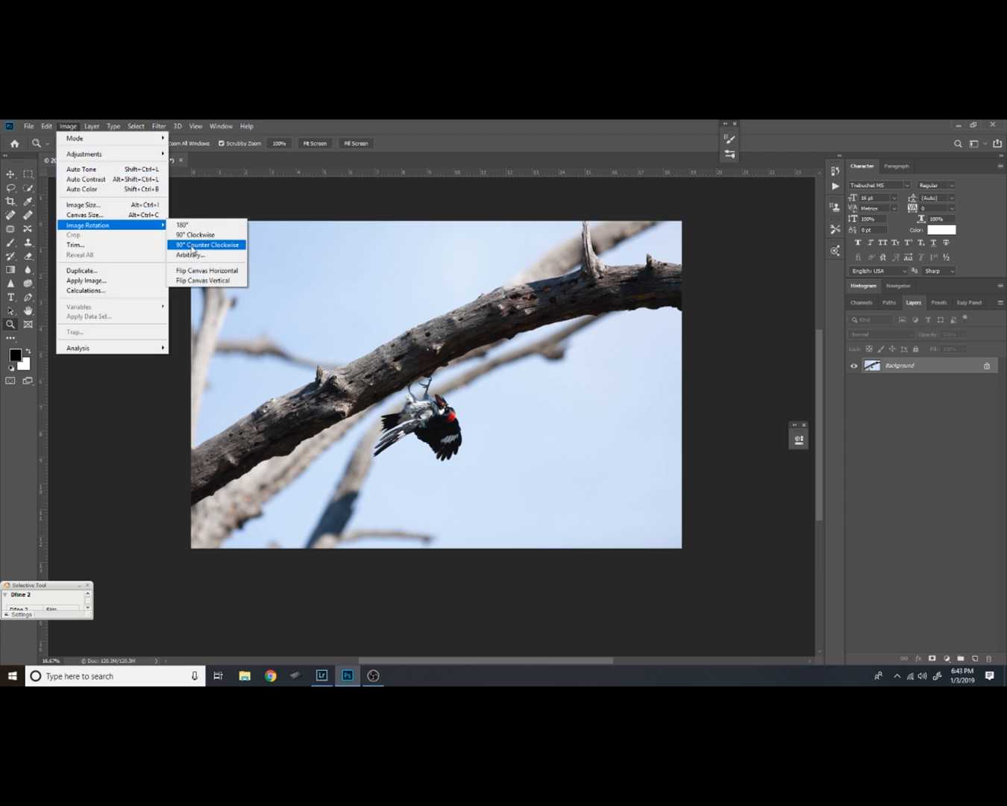
{"action": "left_click", "coordinate": [196, 245]}
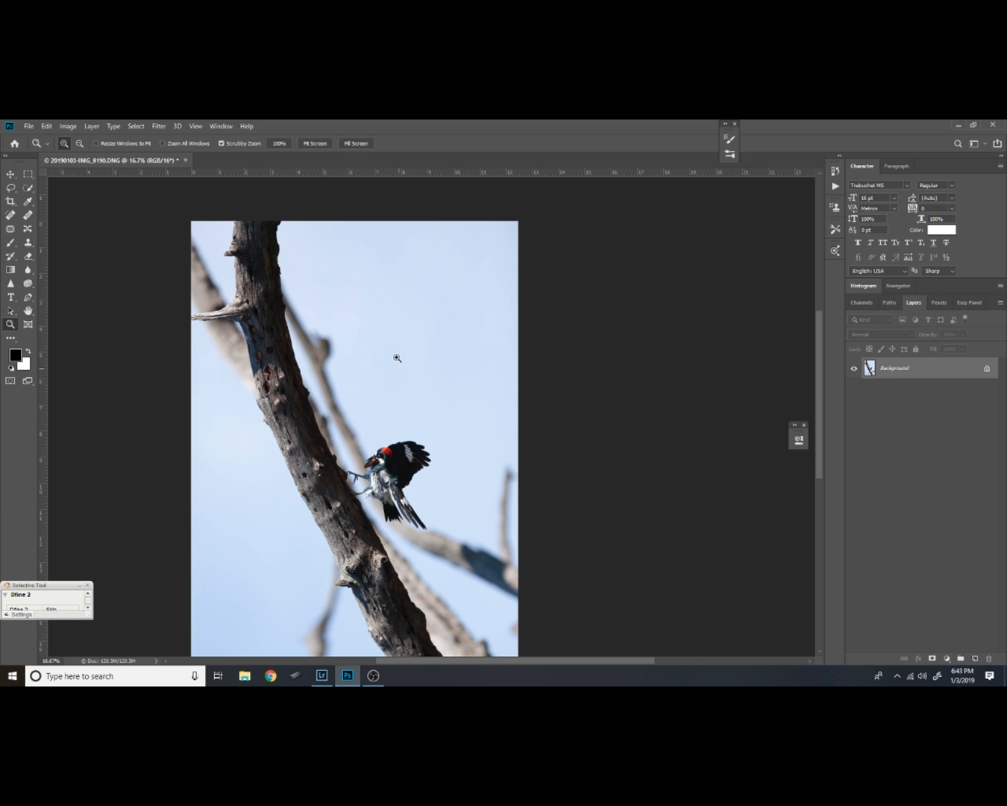
Enlarge the image to a scale of 150 with the Transform tool of the Camera Raw Filter
{"action": "left_click", "coordinate": [159, 126]}
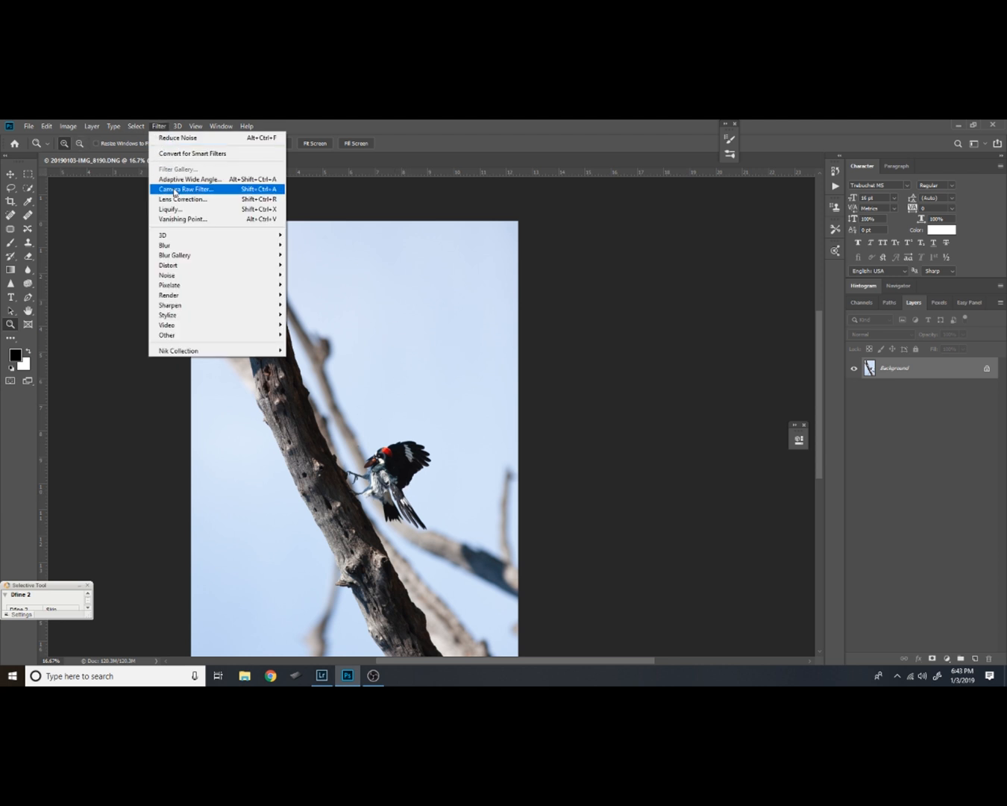
{"action": "left_click", "coordinate": [180, 190]}
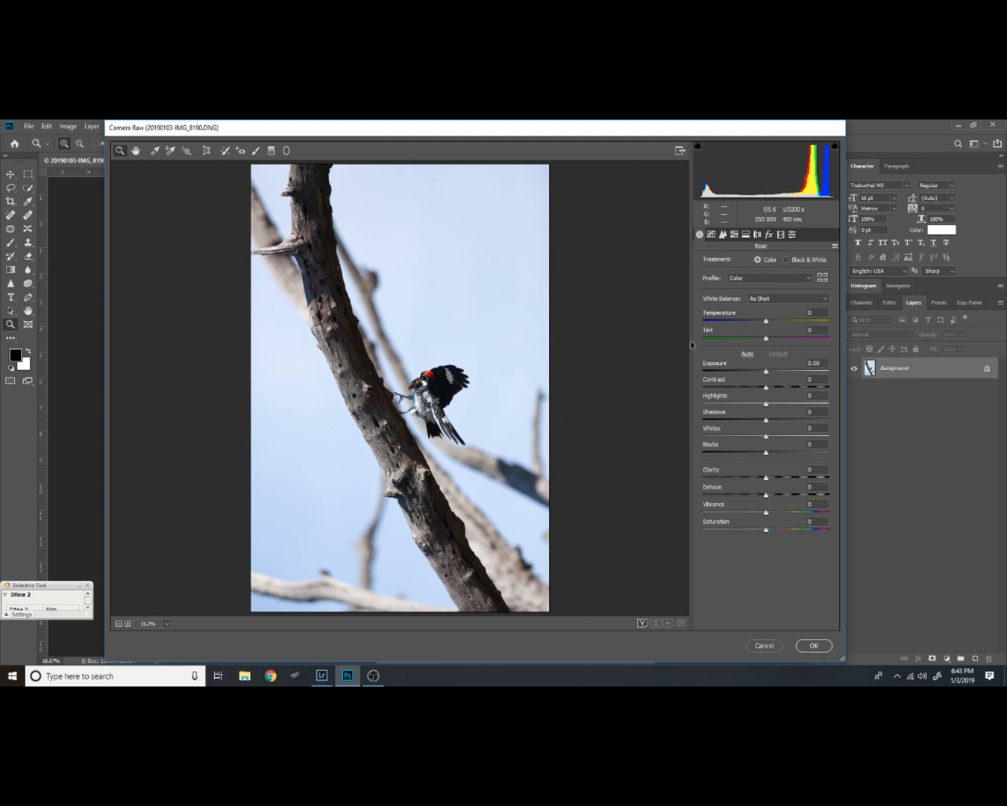
{"action": "left_click", "coordinate": [206, 151]}
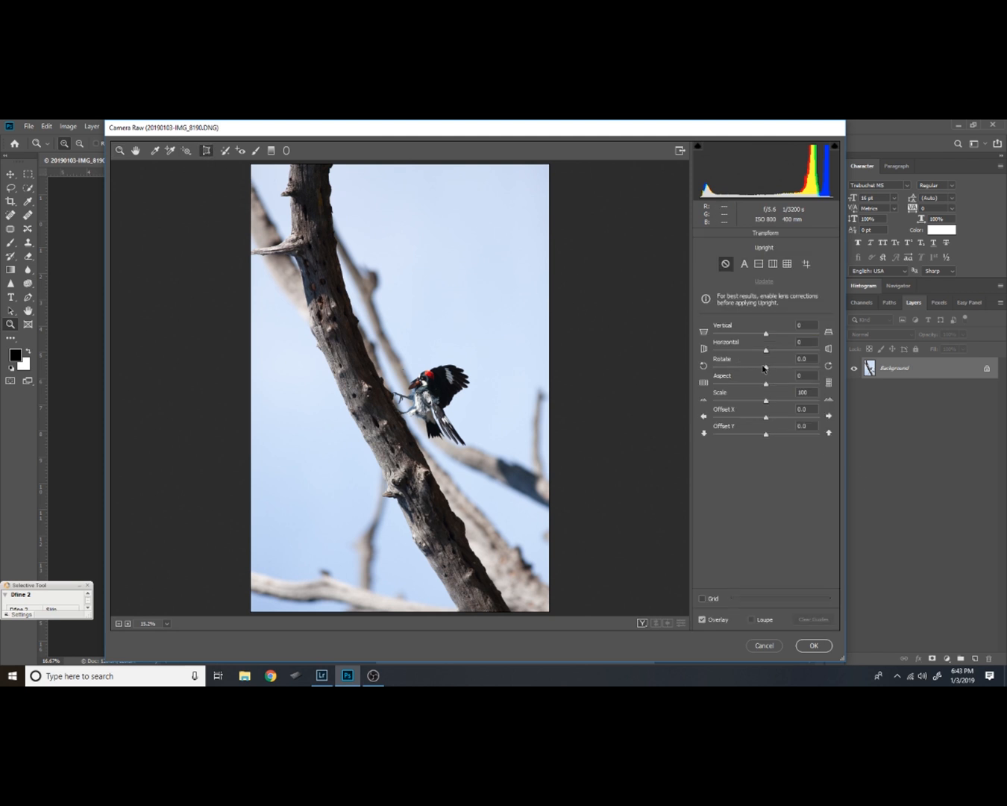
{"action": "left_click_drag", "start_coordinate": [767, 402], "coordinate": [823, 403]}
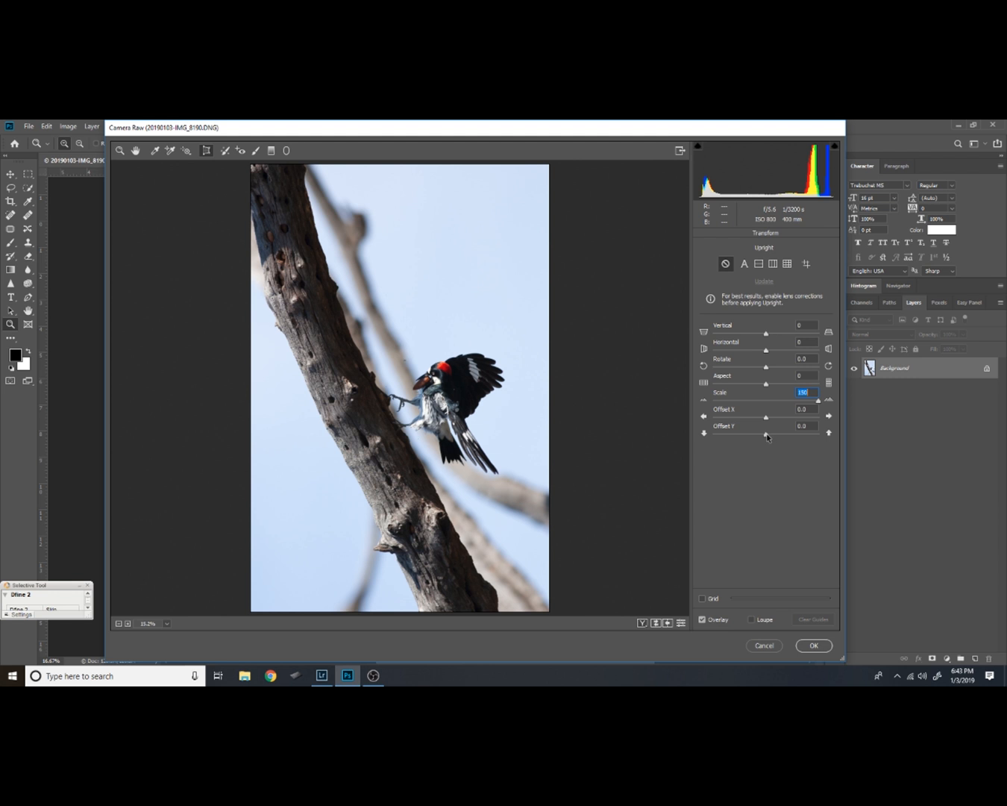
Reposition the woodpecker with Offset X -24 and Offset Y -4, and apply the Camera Raw transform
{"action": "left_click_drag", "start_coordinate": [767, 439], "coordinate": [761, 440]}
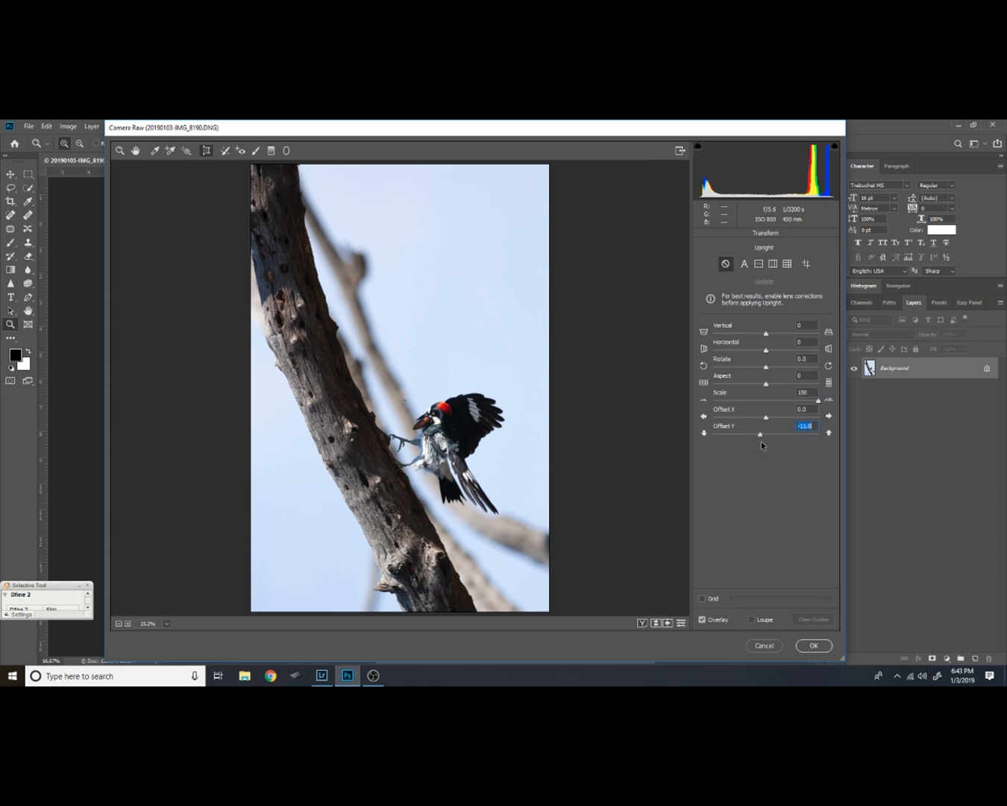
{"action": "mouse_move", "coordinate": [765, 416]}
{"action": "left_mouse_down"}
{"action": "mouse_move", "coordinate": [750, 420]}
{"action": "mouse_move", "coordinate": [775, 437]}
{"action": "left_mouse_up"}
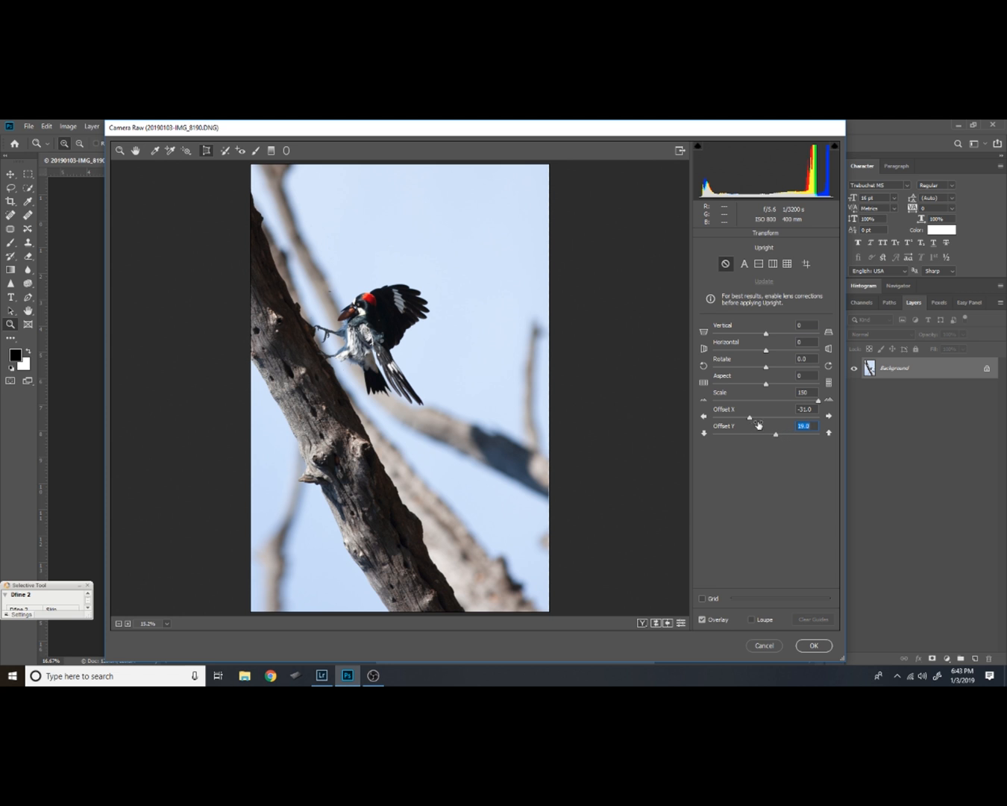
{"action": "mouse_move", "coordinate": [751, 420]}
{"action": "left_mouse_down"}
{"action": "mouse_move", "coordinate": [741, 418]}
{"action": "mouse_move", "coordinate": [787, 445]}
{"action": "mouse_move", "coordinate": [756, 441]}
{"action": "left_mouse_up"}
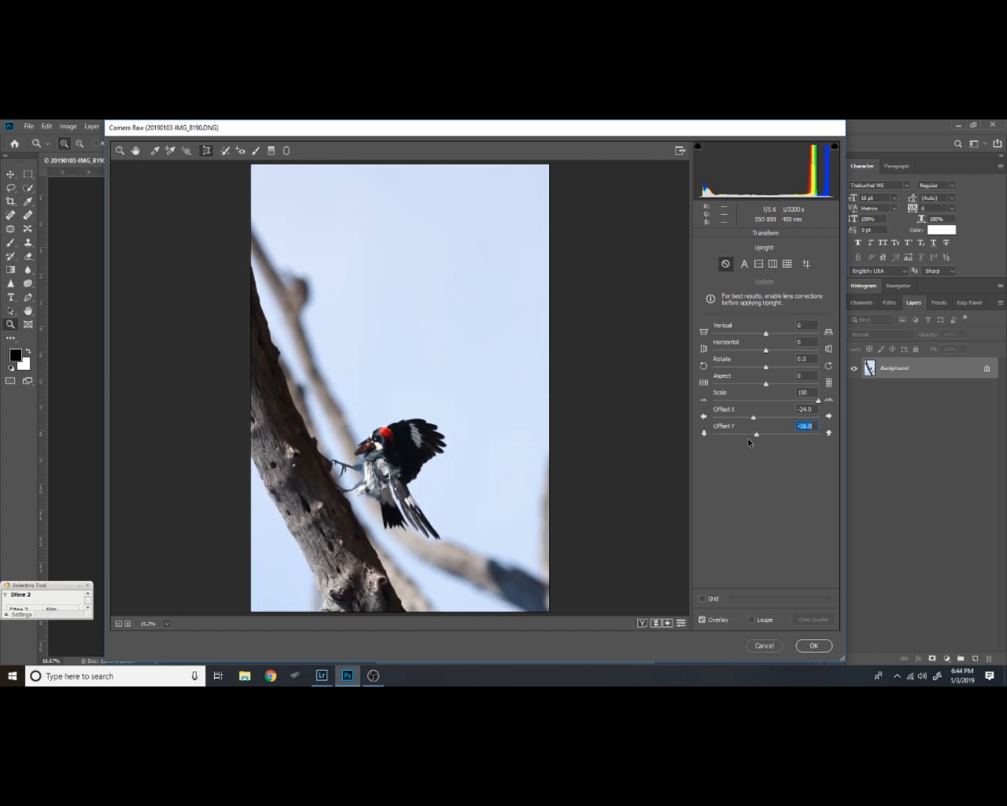
{"action": "left_click_drag", "start_coordinate": [759, 436], "coordinate": [778, 442]}
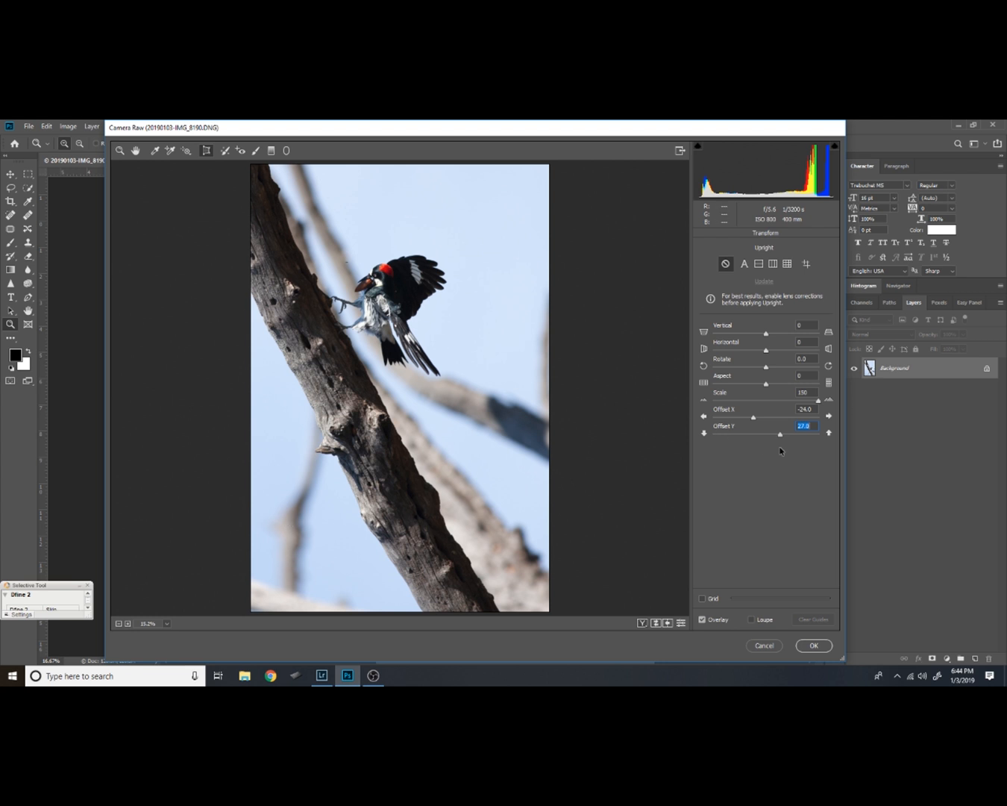
{"action": "left_click_drag", "start_coordinate": [781, 439], "coordinate": [764, 438]}
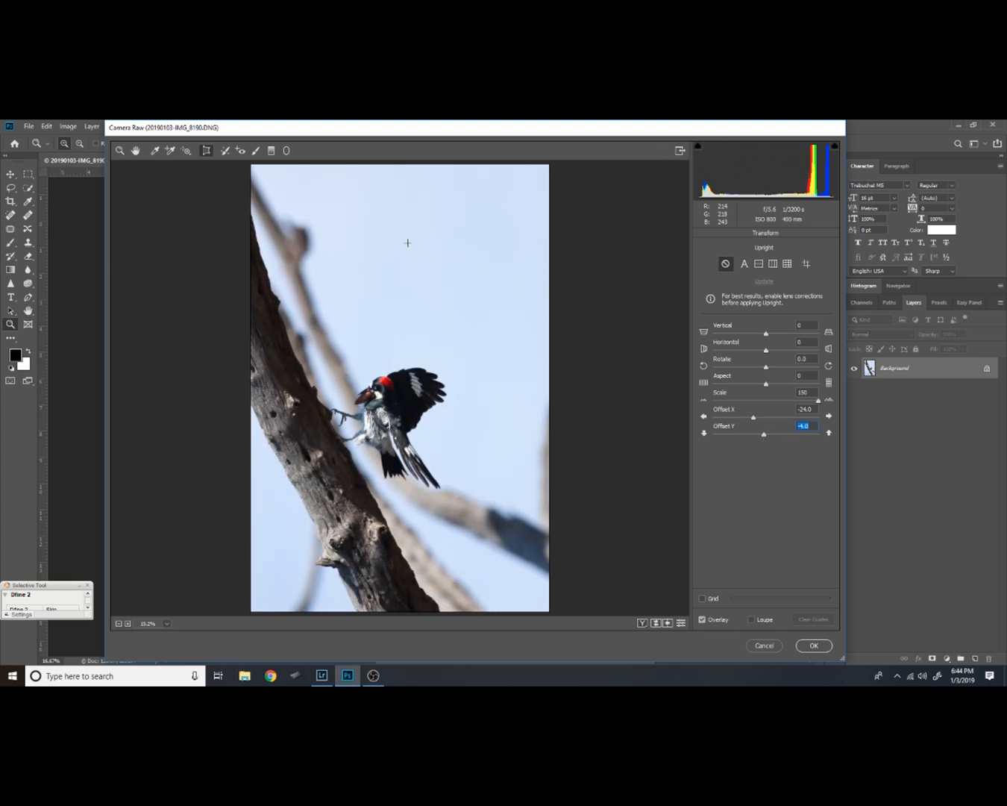
{"action": "left_click_drag", "start_coordinate": [764, 437], "coordinate": [766, 436]}
{"action": "left_click", "coordinate": [814, 646]}
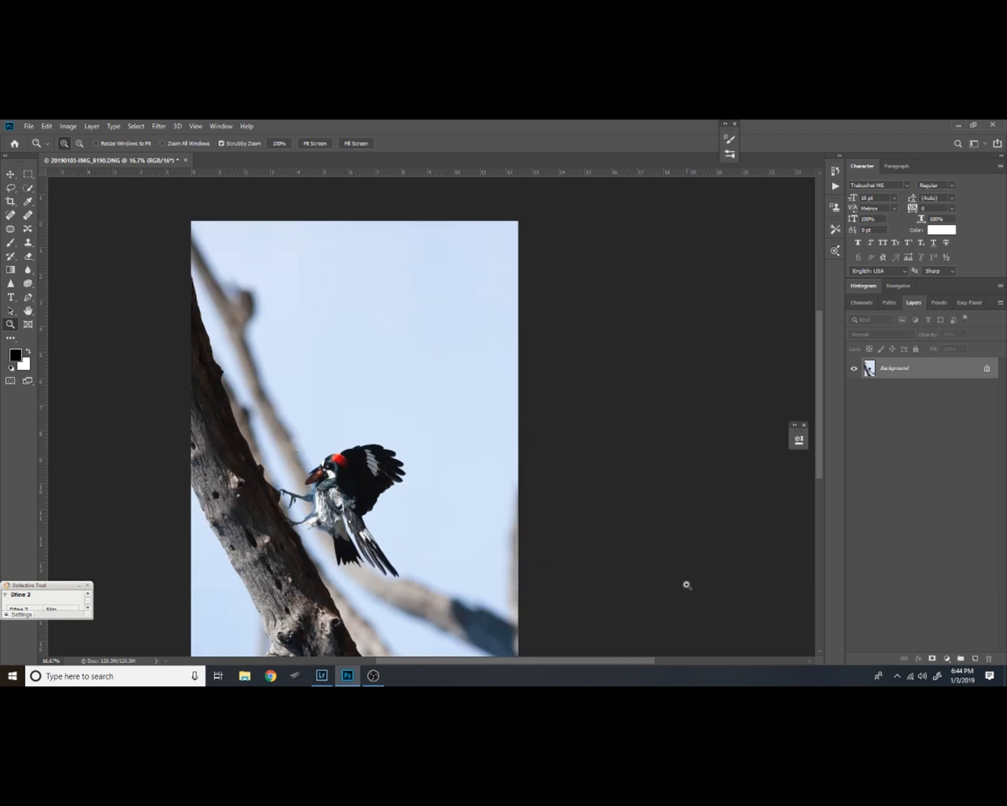
Use the Camera Raw Filter's Transform tool again to set Scale to 131 and Offset Y to 15
{"action": "left_click", "coordinate": [339, 472]}
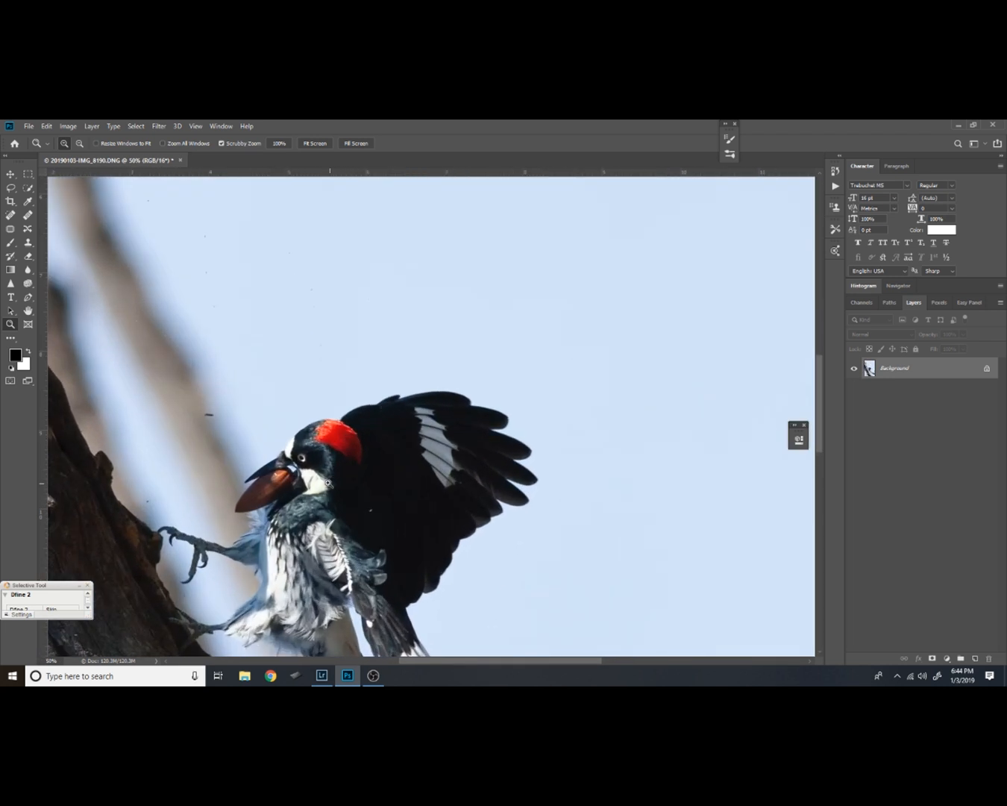
{"action": "left_click_drag", "start_coordinate": [310, 471], "coordinate": [343, 419]}
{"action": "left_click_drag", "start_coordinate": [372, 473], "coordinate": [416, 361]}
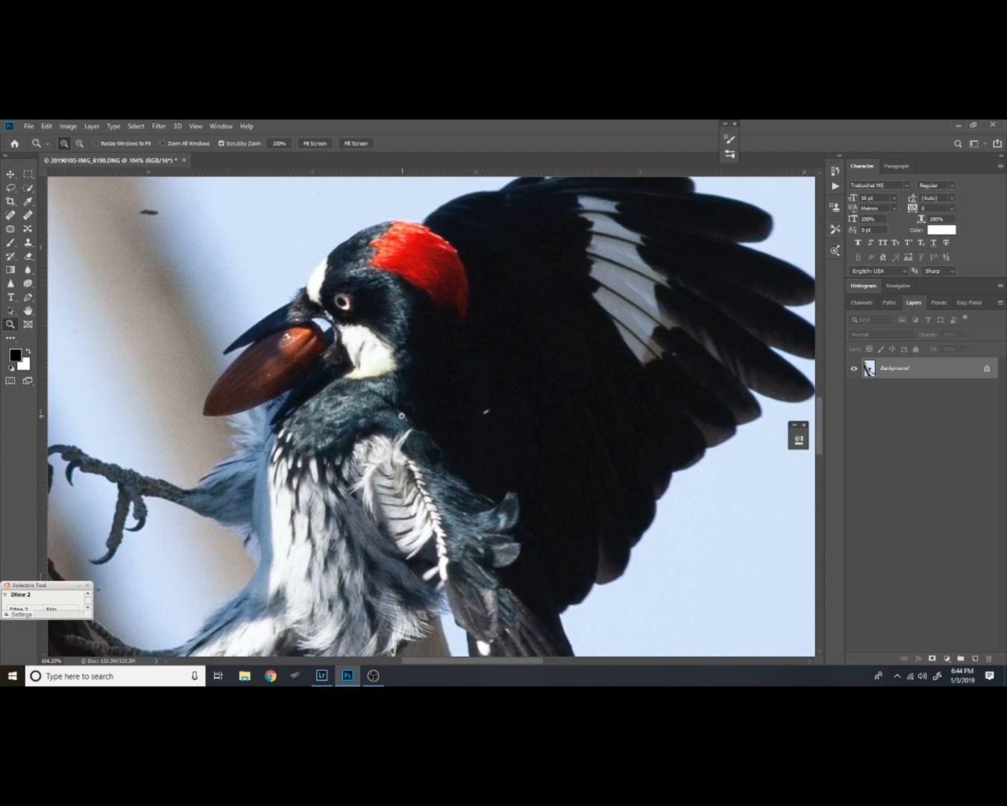
{"action": "left_click", "coordinate": [401, 455], "text": "alt"}
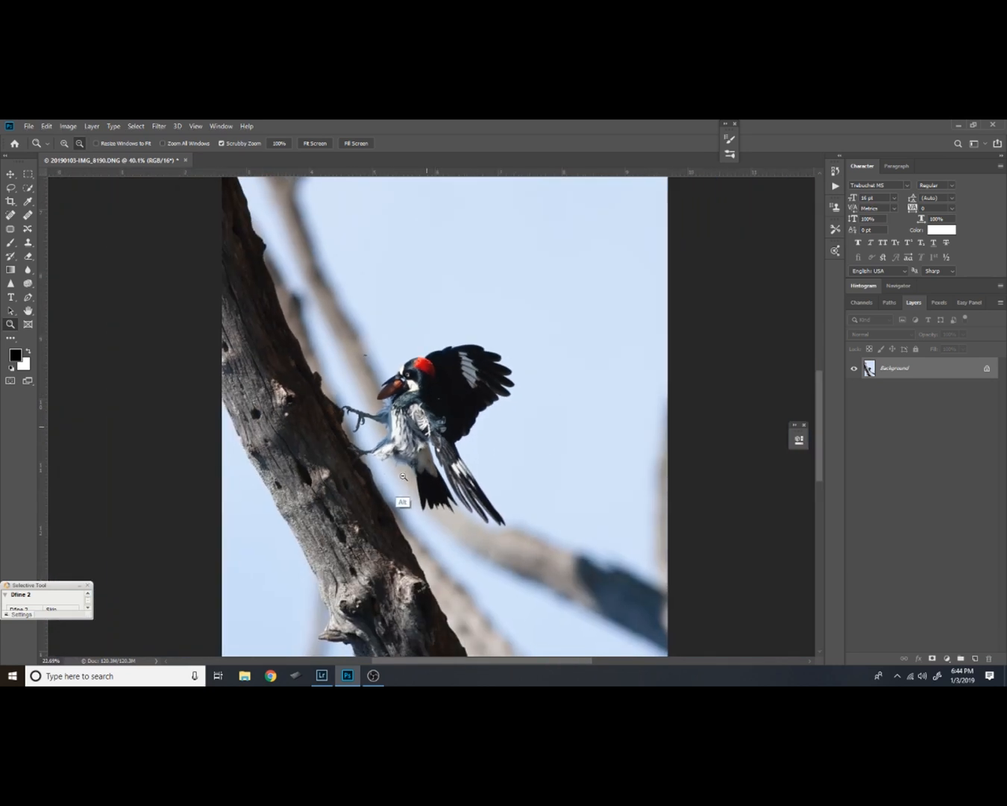
{"action": "left_click", "coordinate": [159, 126]}
{"action": "left_click", "coordinate": [177, 191]}
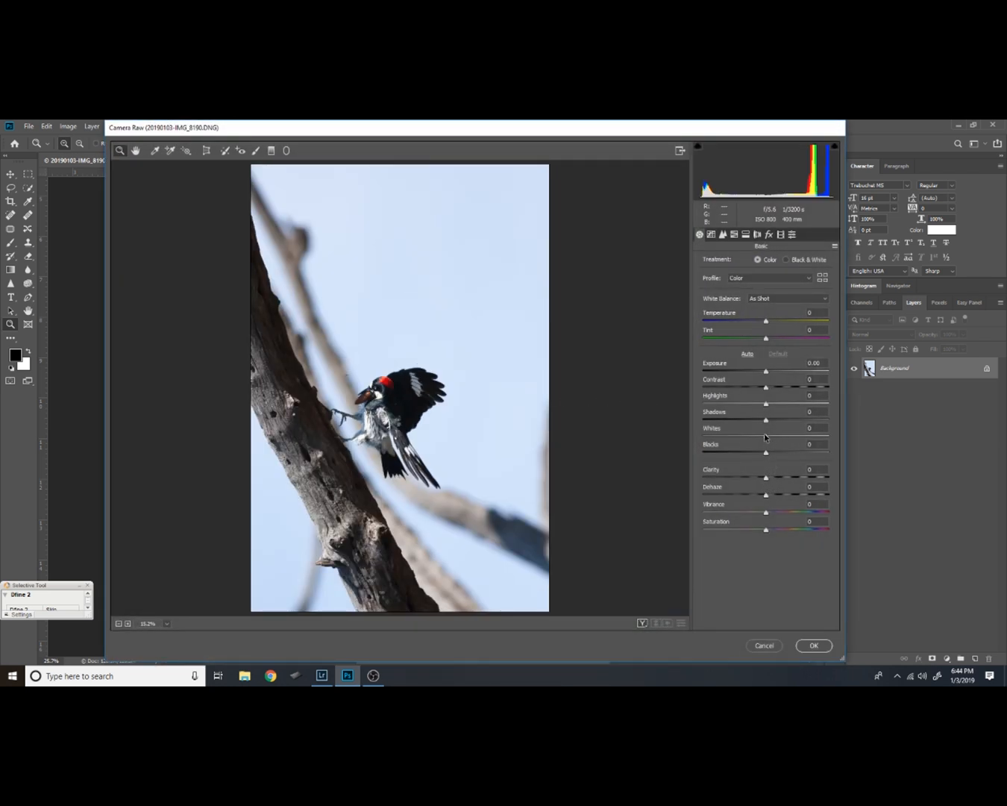
{"action": "left_click", "coordinate": [208, 151]}
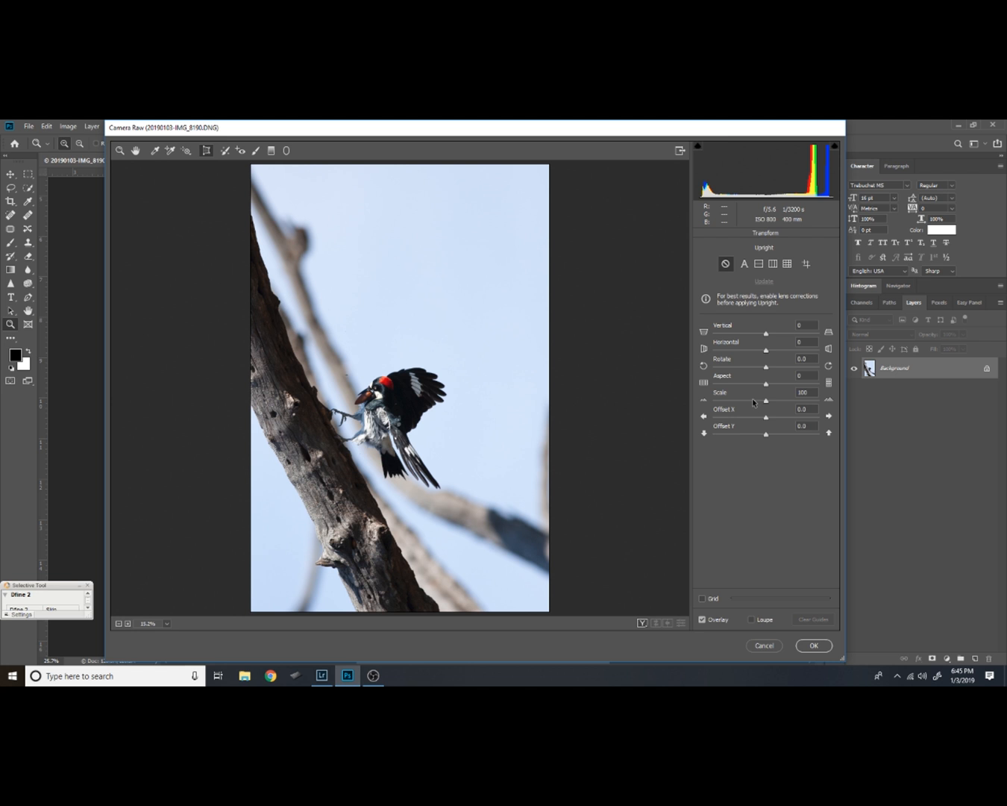
{"action": "left_click_drag", "start_coordinate": [773, 404], "coordinate": [774, 436]}
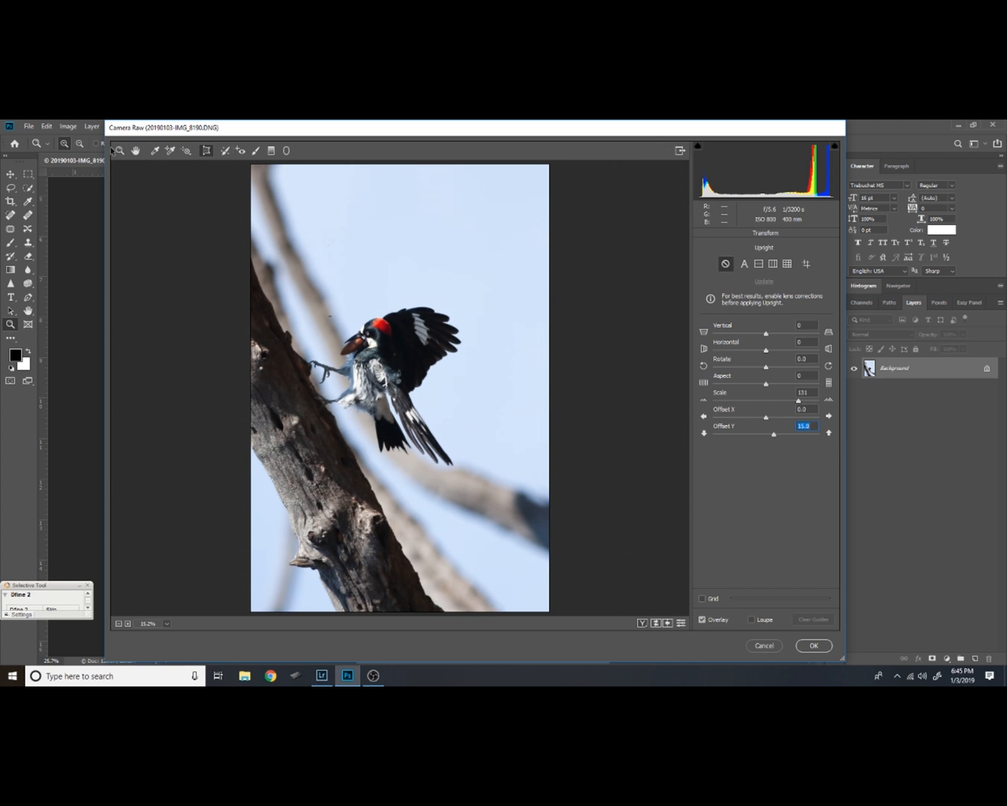
Examine the detail of the enlarged woodpecker's head, beak and feathers in the Camera Raw preview
{"action": "left_click", "coordinate": [117, 151]}
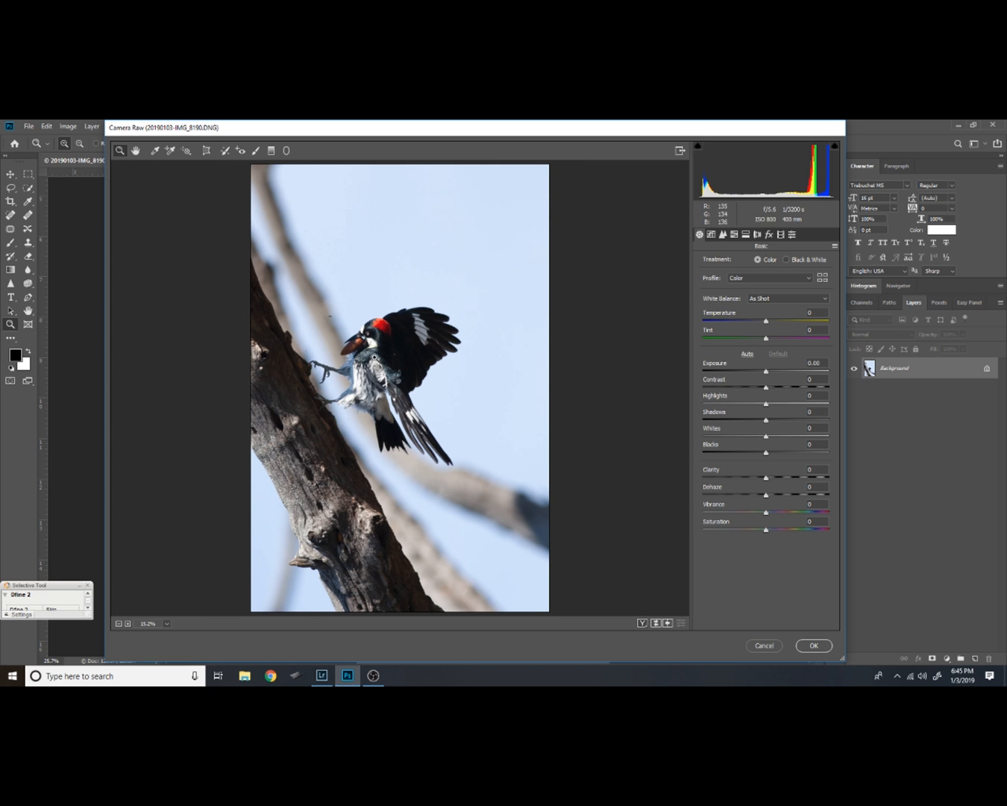
{"action": "left_click_drag", "start_coordinate": [386, 341], "coordinate": [427, 250]}
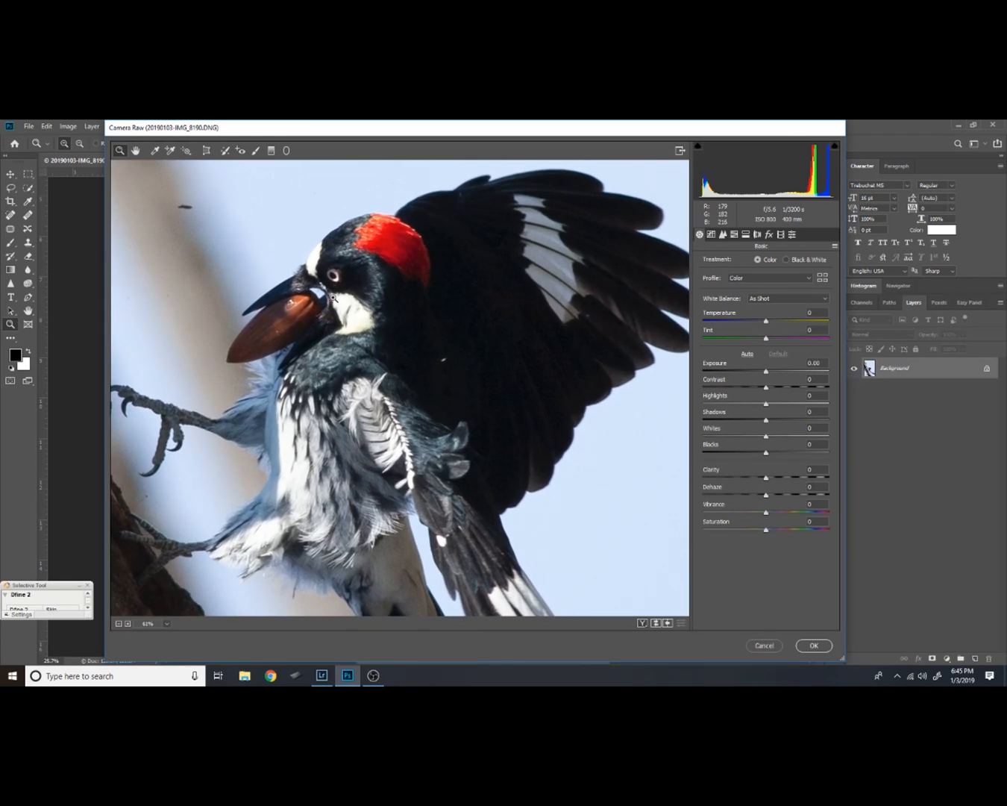
{"action": "left_click_drag", "start_coordinate": [387, 463], "coordinate": [351, 494]}
{"action": "left_click_drag", "start_coordinate": [371, 405], "coordinate": [431, 388]}
{"action": "left_click_drag", "start_coordinate": [360, 327], "coordinate": [376, 343]}
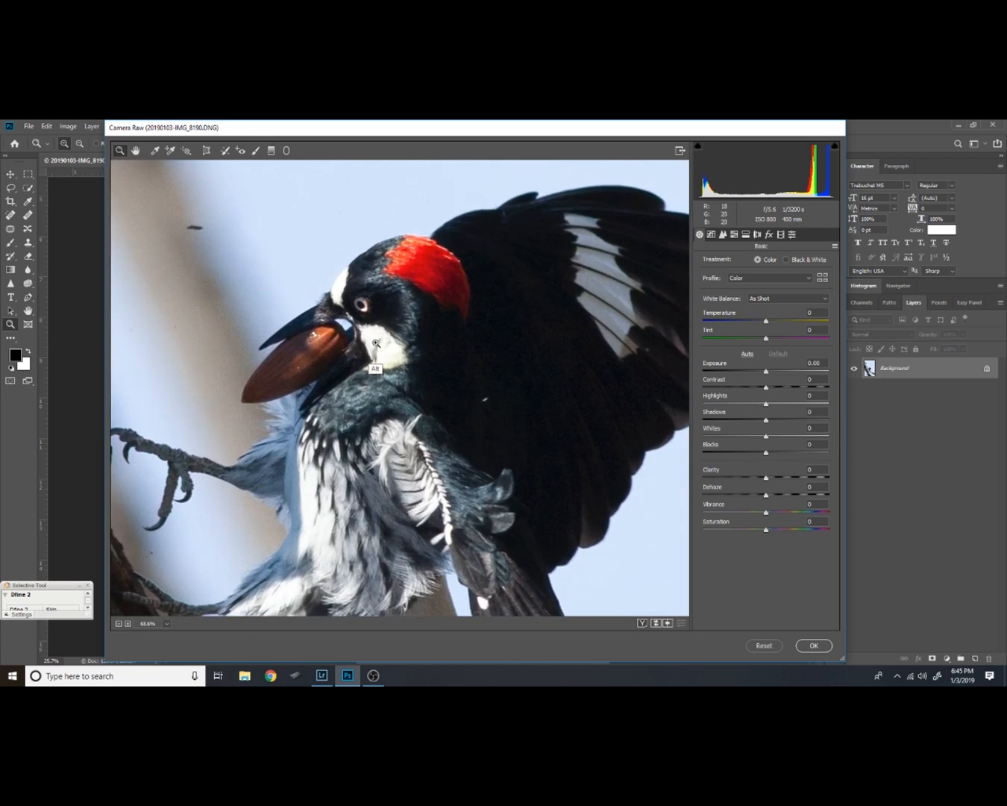
{"action": "left_click", "coordinate": [335, 356], "text": "alt"}
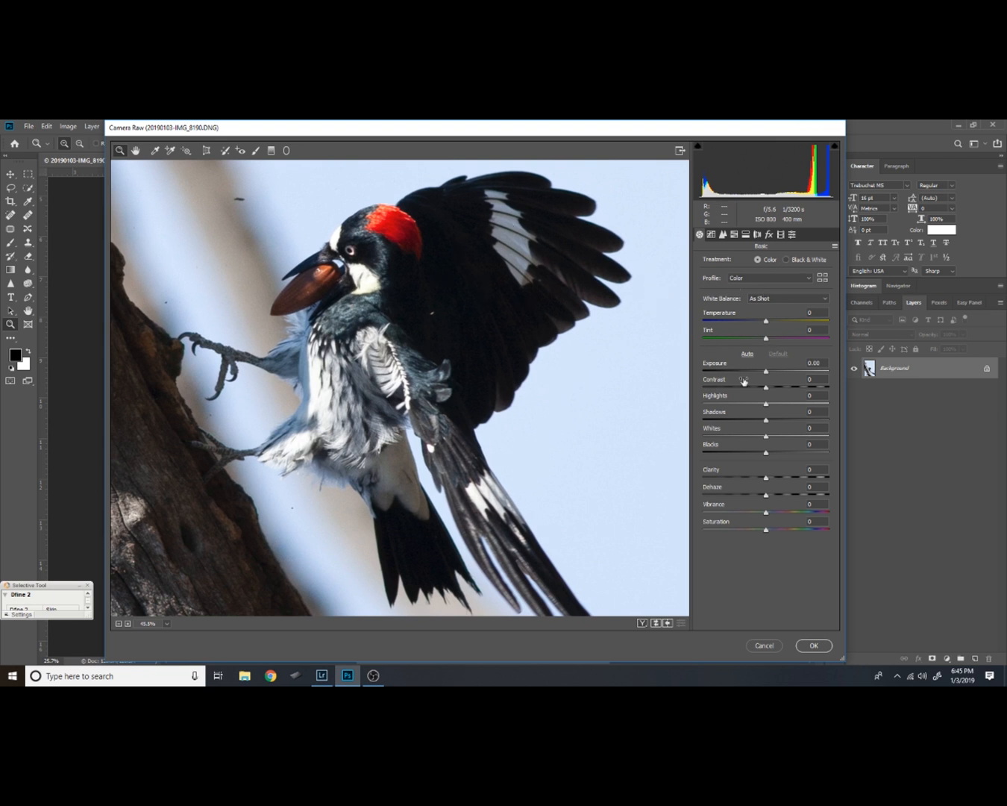
{"action": "left_click", "coordinate": [496, 296], "text": "alt"}
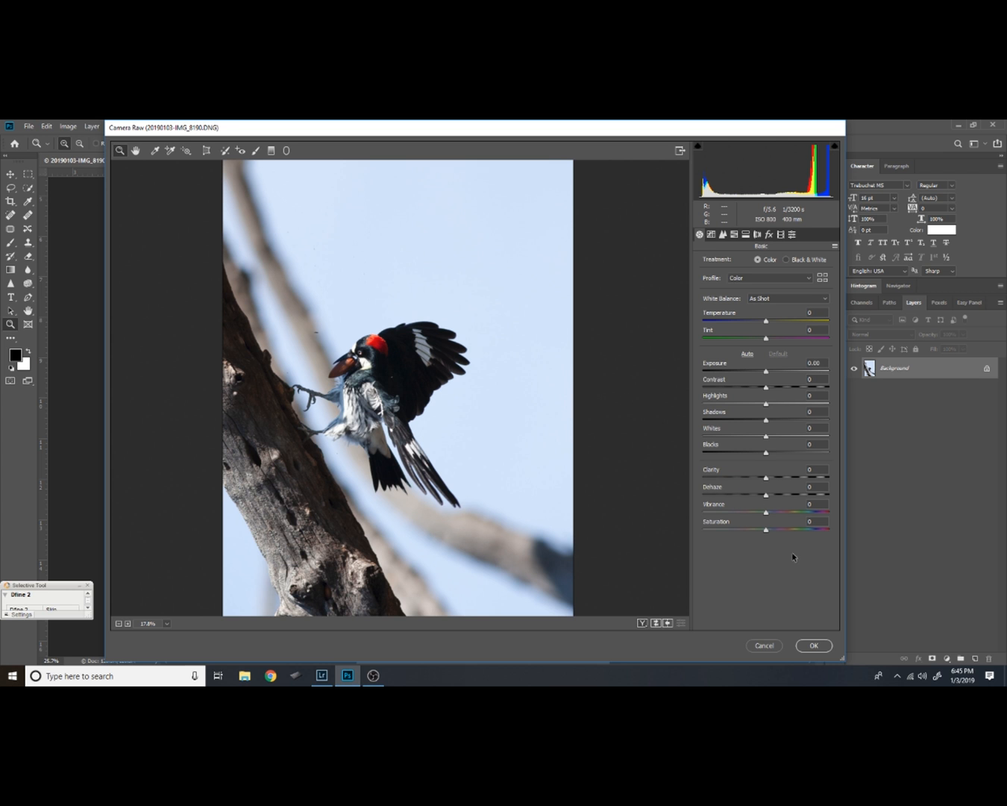
Commit the Camera Raw Filter changes to the woodpecker photo and view the whole image
{"action": "left_click", "coordinate": [812, 645]}
{"action": "scroll", "coordinate": [455, 390], "scroll_direction": "down", "scroll_amount": 2}
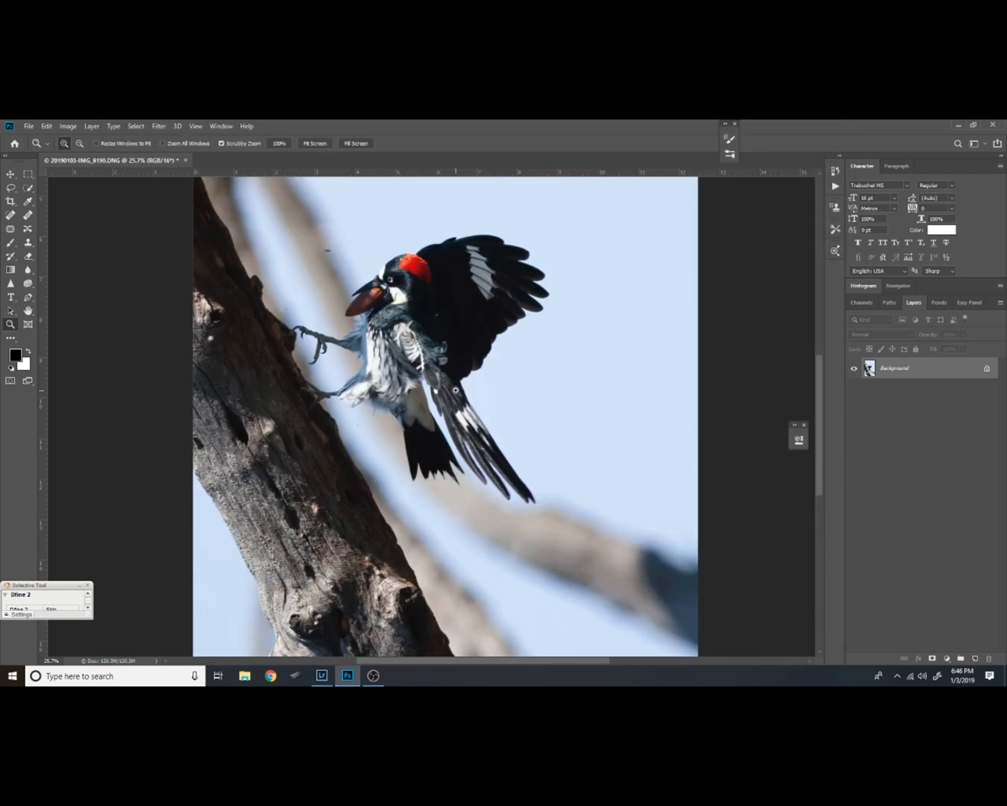
{"action": "left_click_drag", "start_coordinate": [488, 353], "coordinate": [449, 457]}
{"action": "left_click_drag", "start_coordinate": [509, 321], "coordinate": [498, 386]}
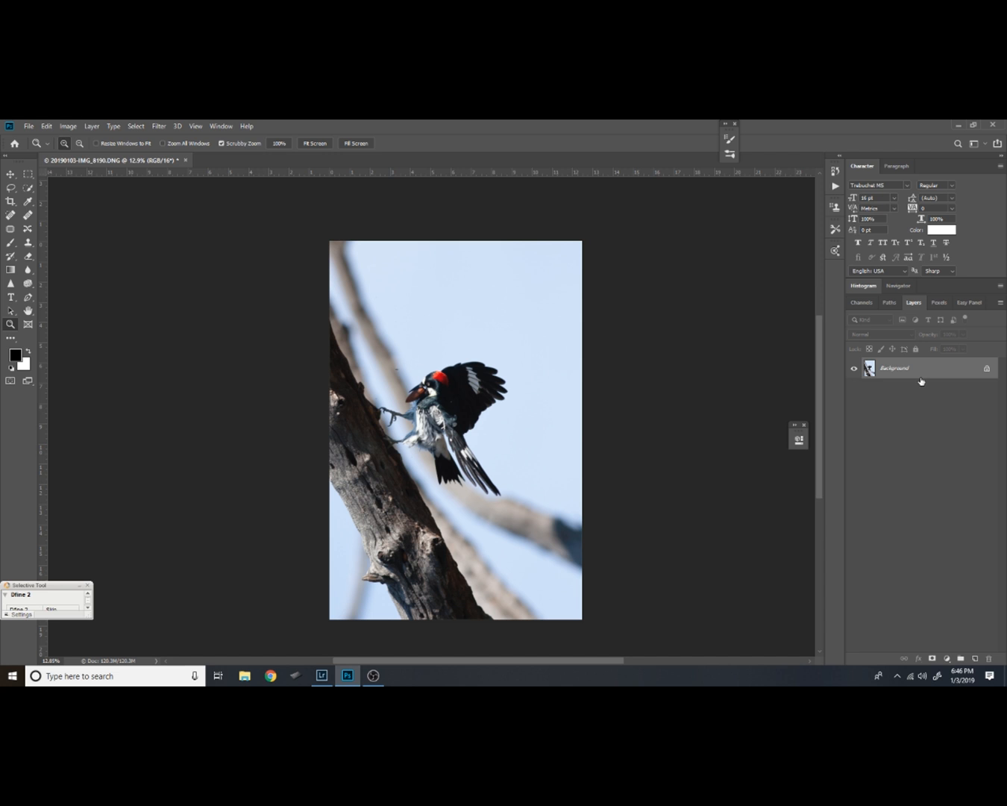
Load the RGB channel as a selection, copy the selected bright areas to a new layer, and check that layer on its own
{"action": "left_click", "coordinate": [862, 302]}
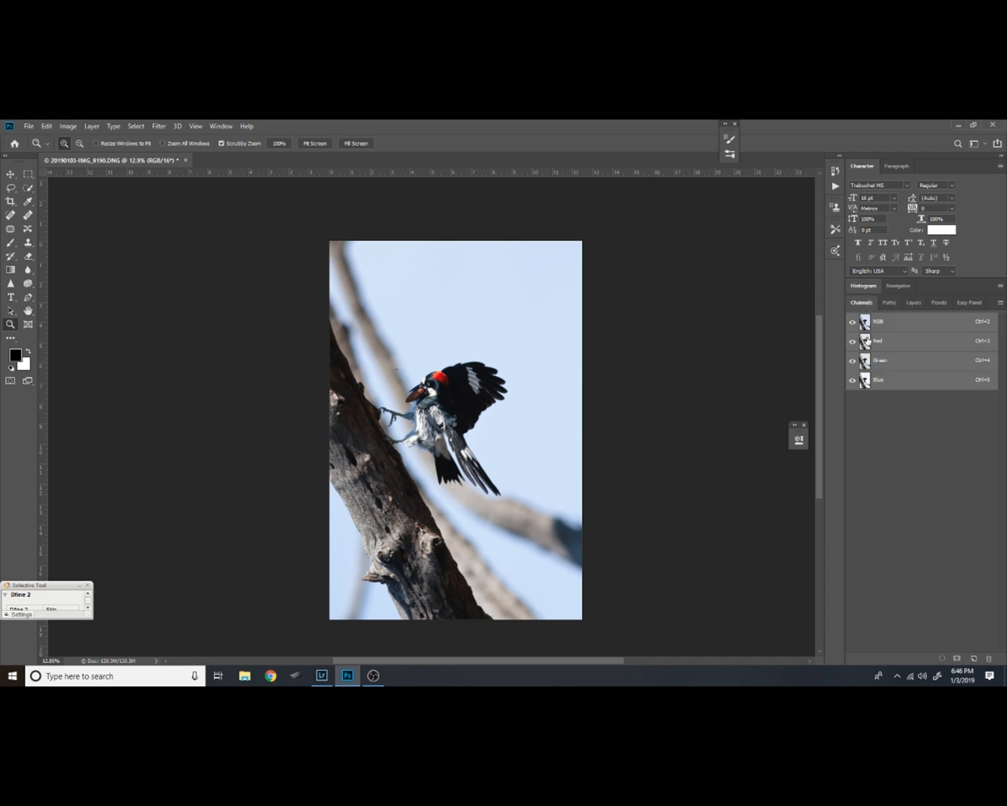
{"action": "left_click", "coordinate": [865, 337], "text": "ctrl"}
{"action": "left_click", "coordinate": [914, 304]}
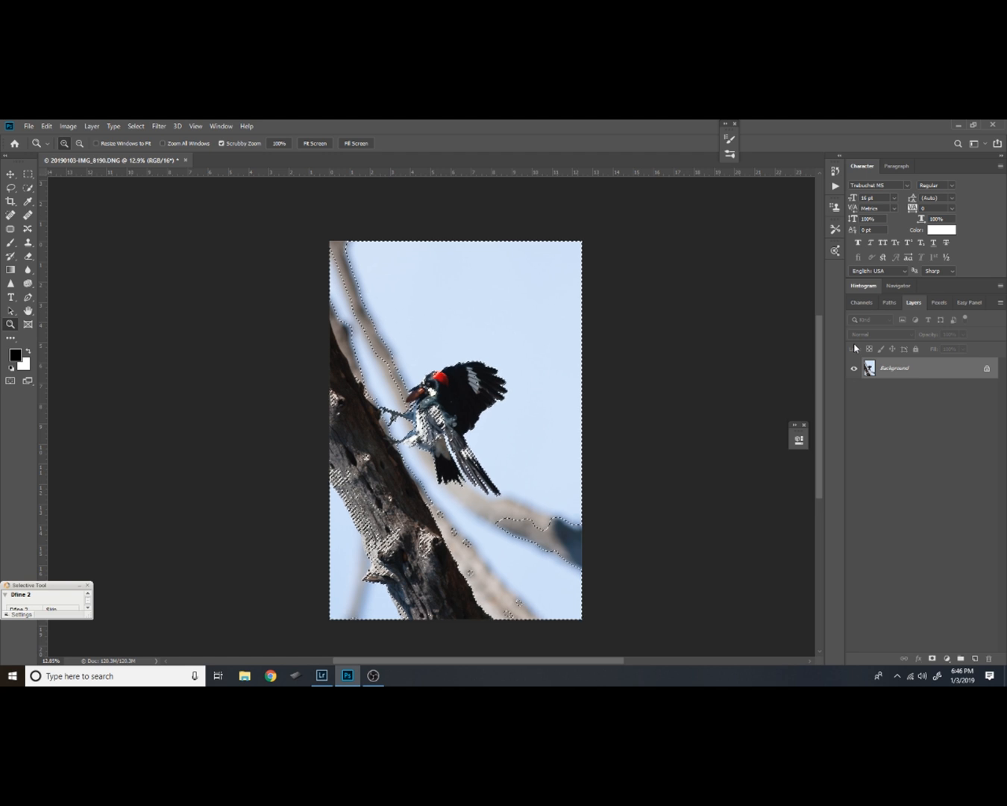
{"action": "key", "text": "ctrl+j"}
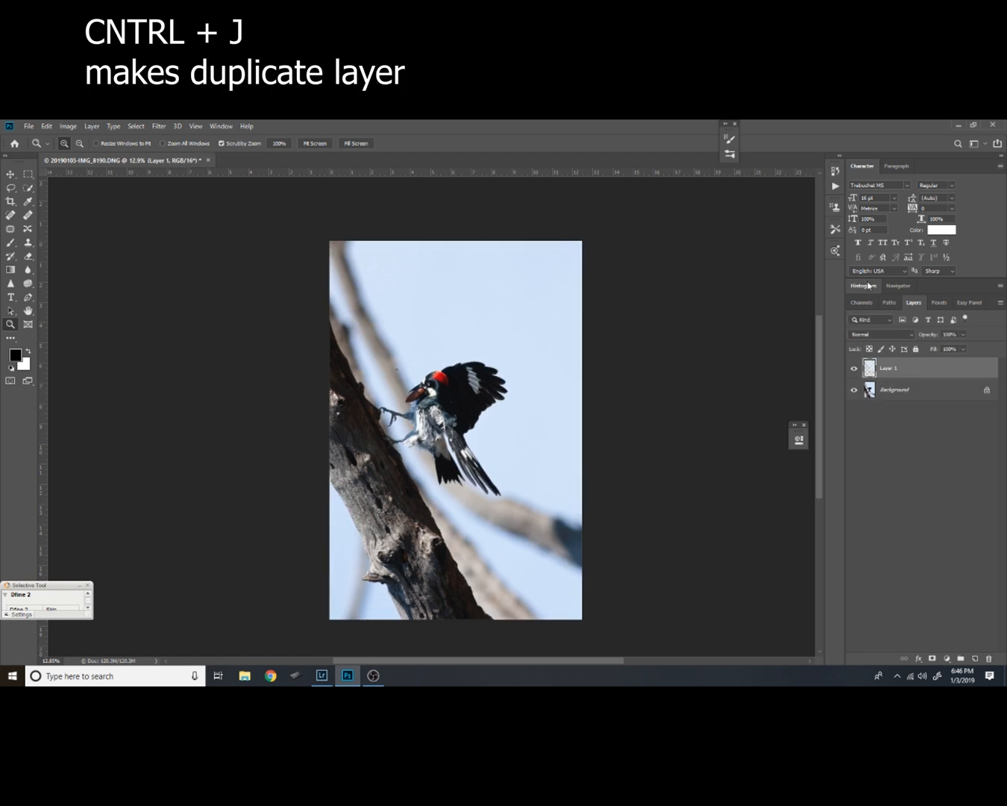
{"action": "left_click", "coordinate": [855, 389]}
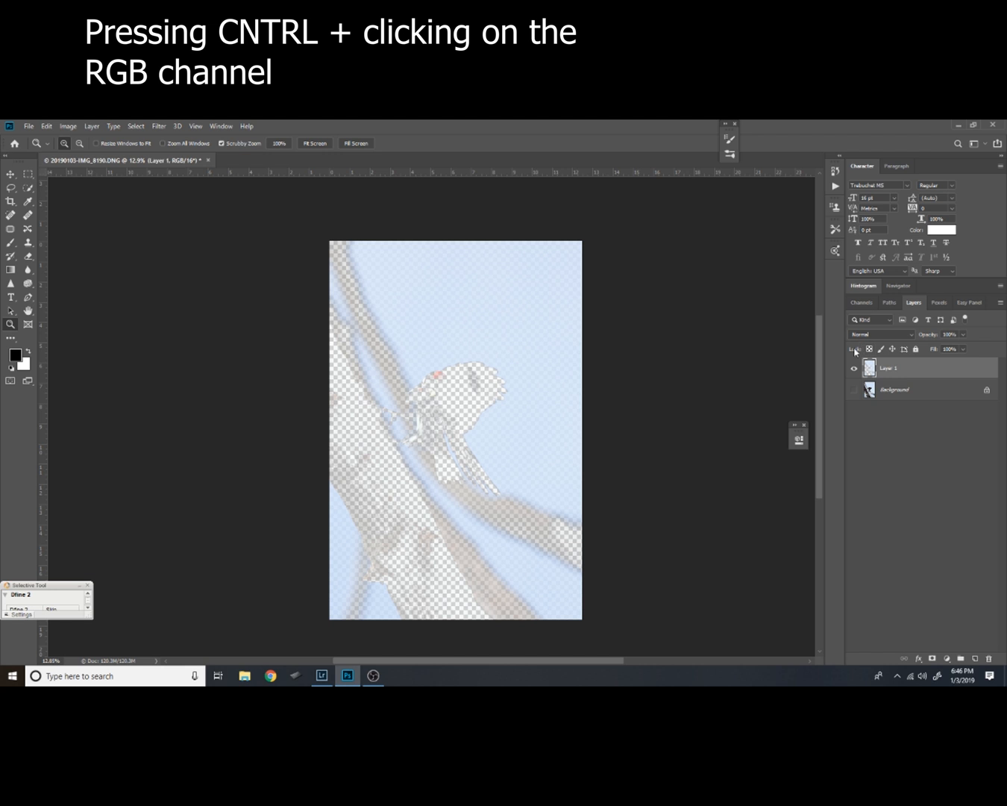
{"action": "left_click", "coordinate": [855, 389]}
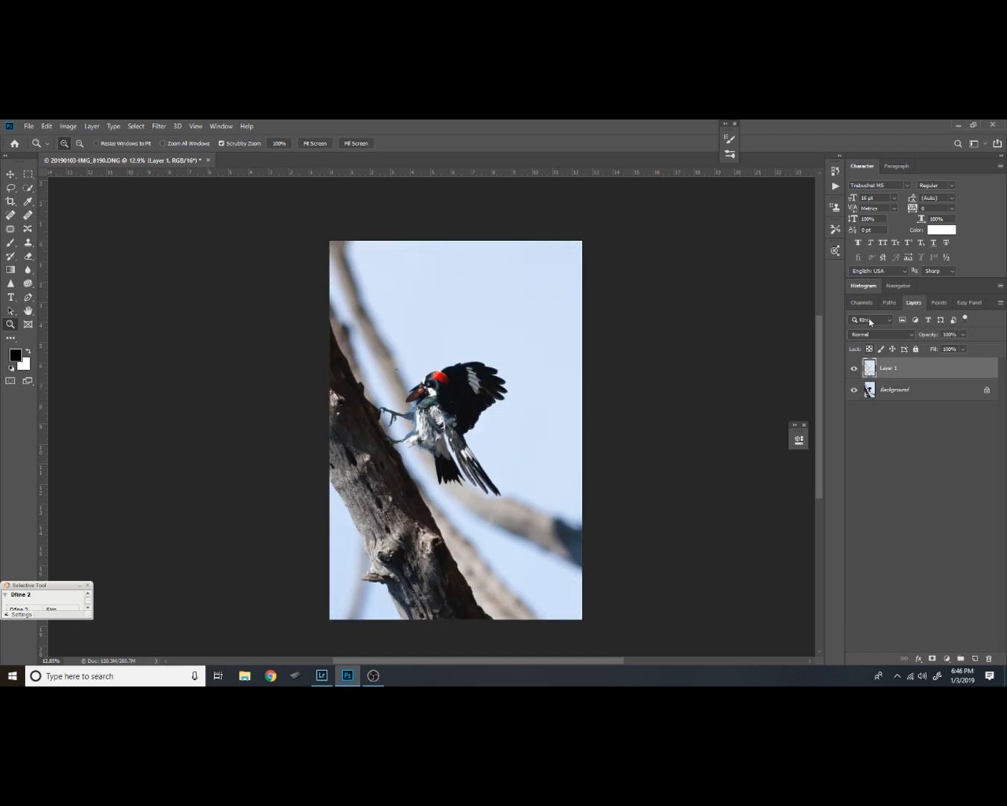
Set the copied bright-areas layer to the Multiply blend mode with its Fill at 73%
{"action": "left_click", "coordinate": [913, 335]}
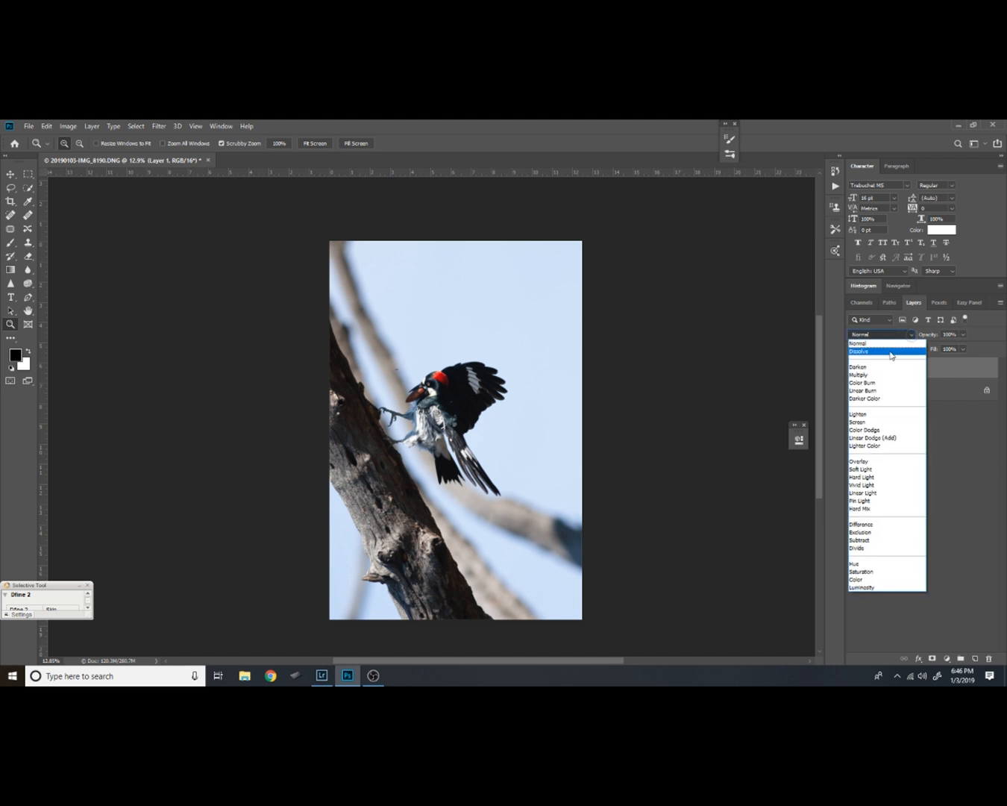
{"action": "left_click", "coordinate": [871, 375]}
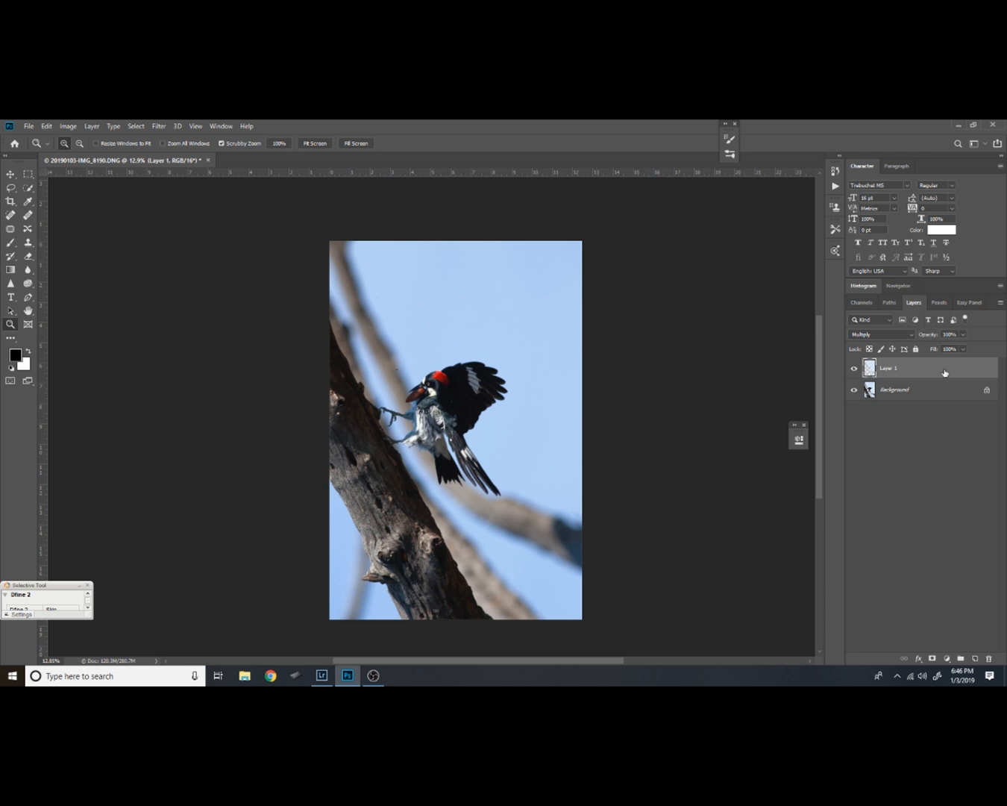
{"action": "left_click", "coordinate": [964, 350]}
{"action": "left_click_drag", "start_coordinate": [964, 363], "coordinate": [951, 367]}
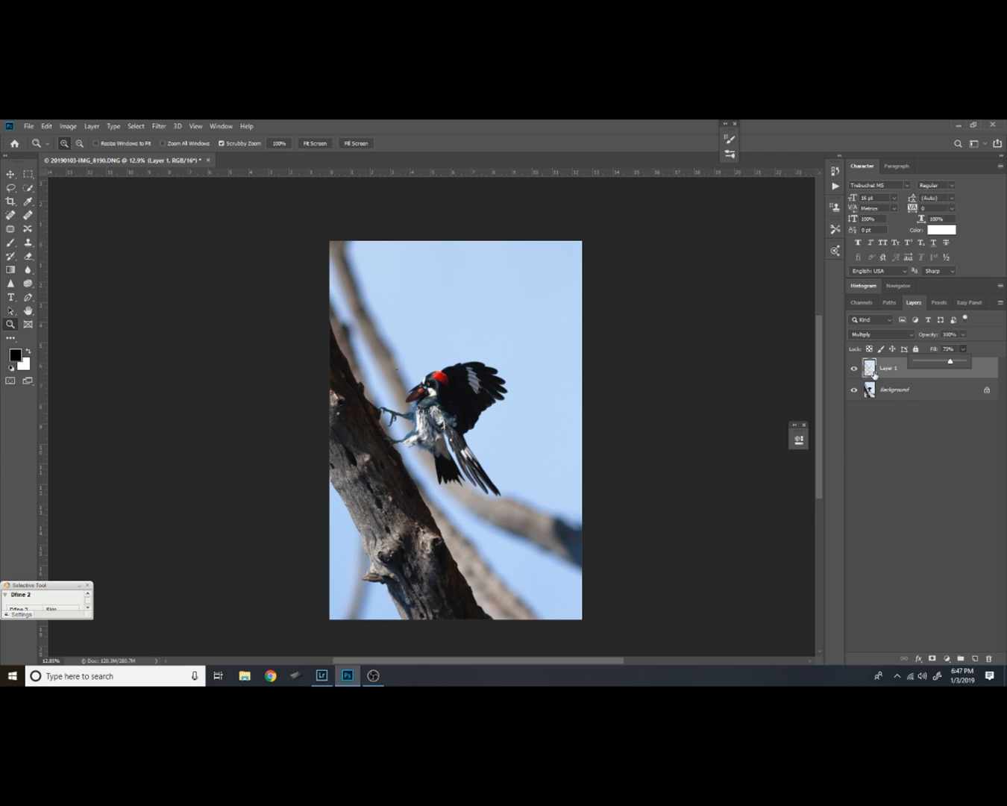
{"action": "left_click", "coordinate": [900, 379]}
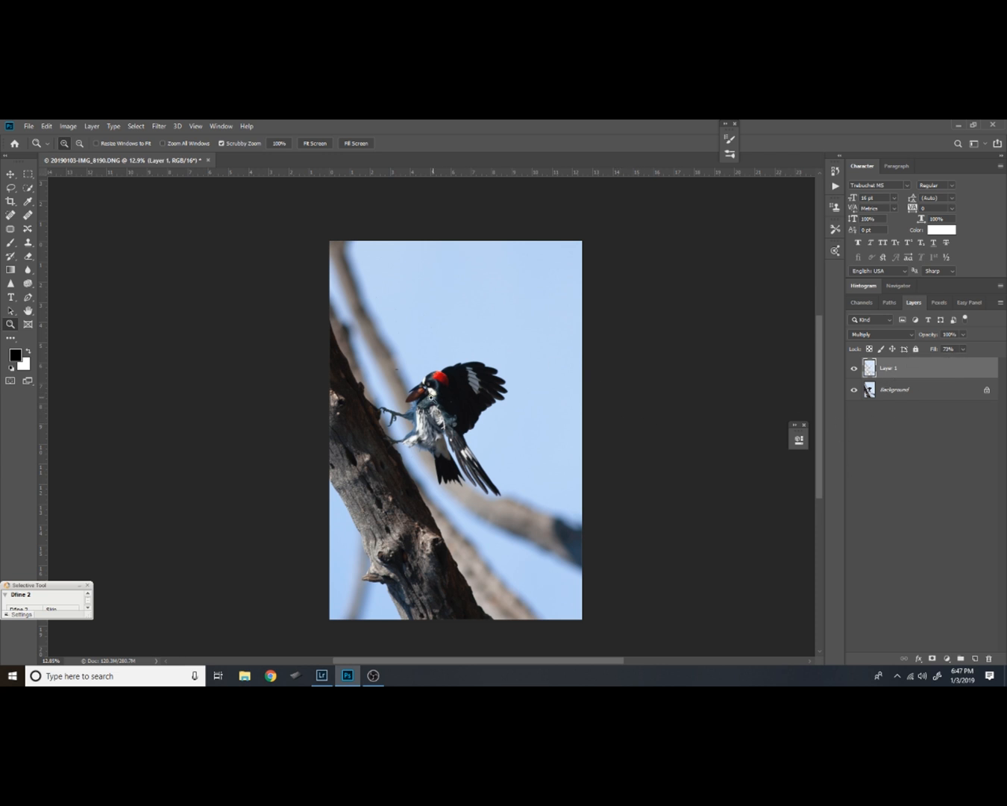
Examine the darkened image for spots in the sky and for sharpness in the woodpecker's head, wing and body feathers
{"action": "left_click", "coordinate": [430, 392]}
{"action": "left_click", "coordinate": [431, 392]}
{"action": "left_click", "coordinate": [430, 392]}
{"action": "left_click", "coordinate": [430, 392]}
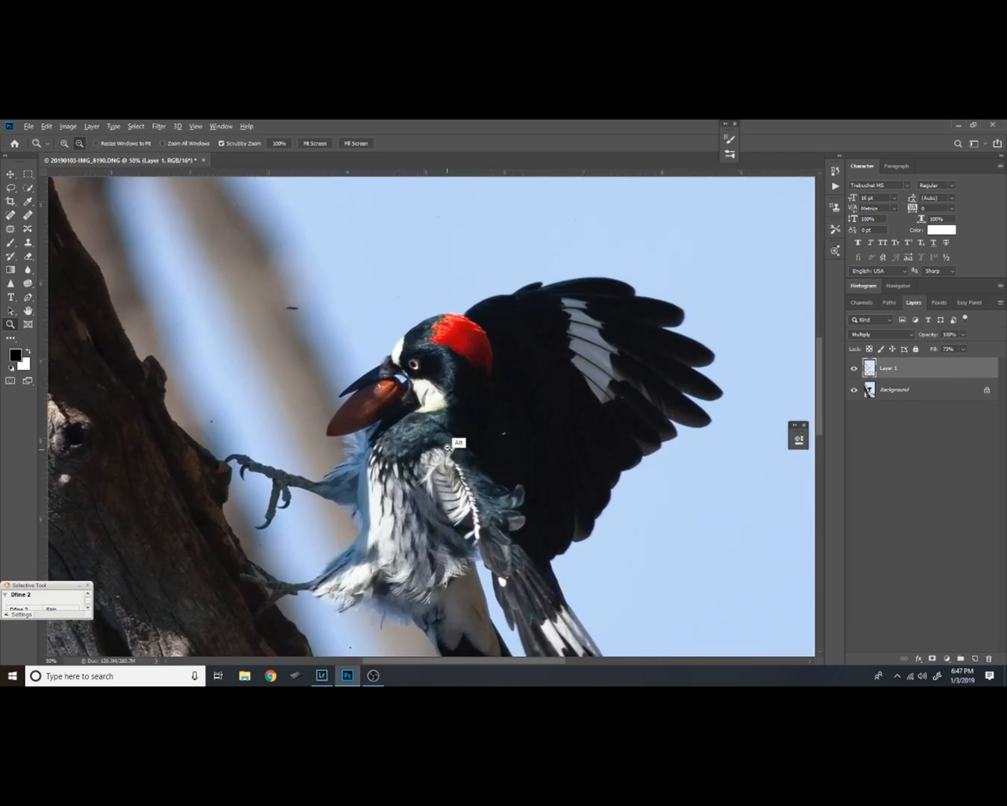
{"action": "left_click_drag", "start_coordinate": [446, 453], "coordinate": [500, 342]}
{"action": "left_click_drag", "start_coordinate": [440, 366], "coordinate": [396, 579]}
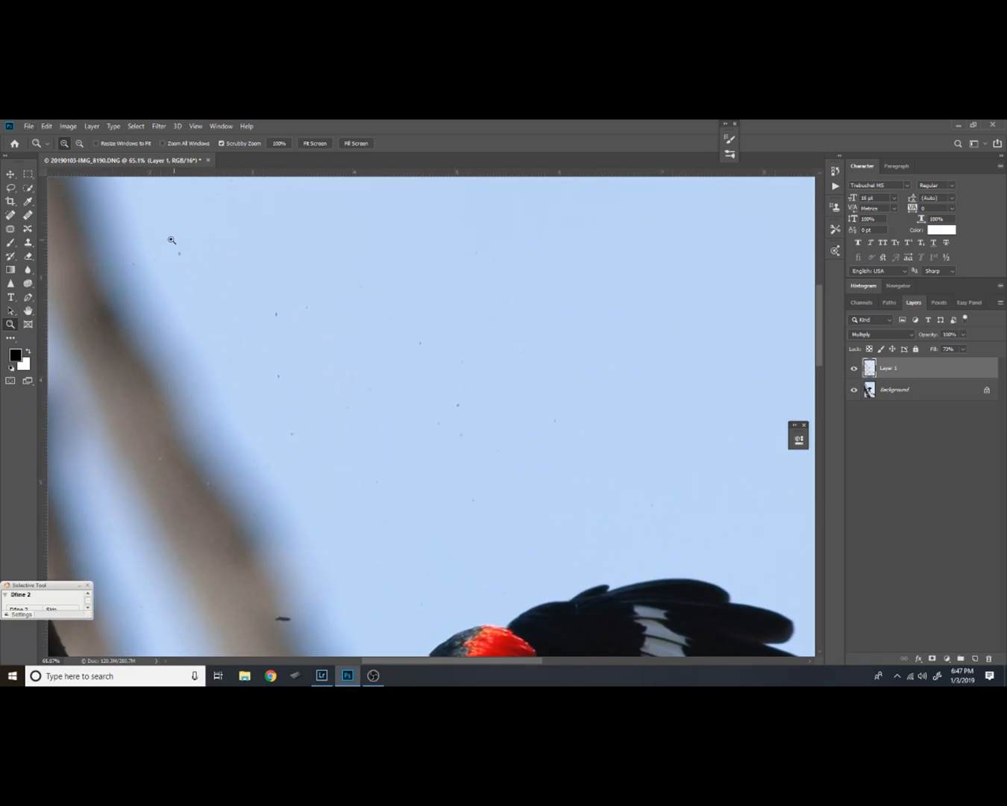
{"action": "left_click_drag", "start_coordinate": [355, 526], "coordinate": [415, 406]}
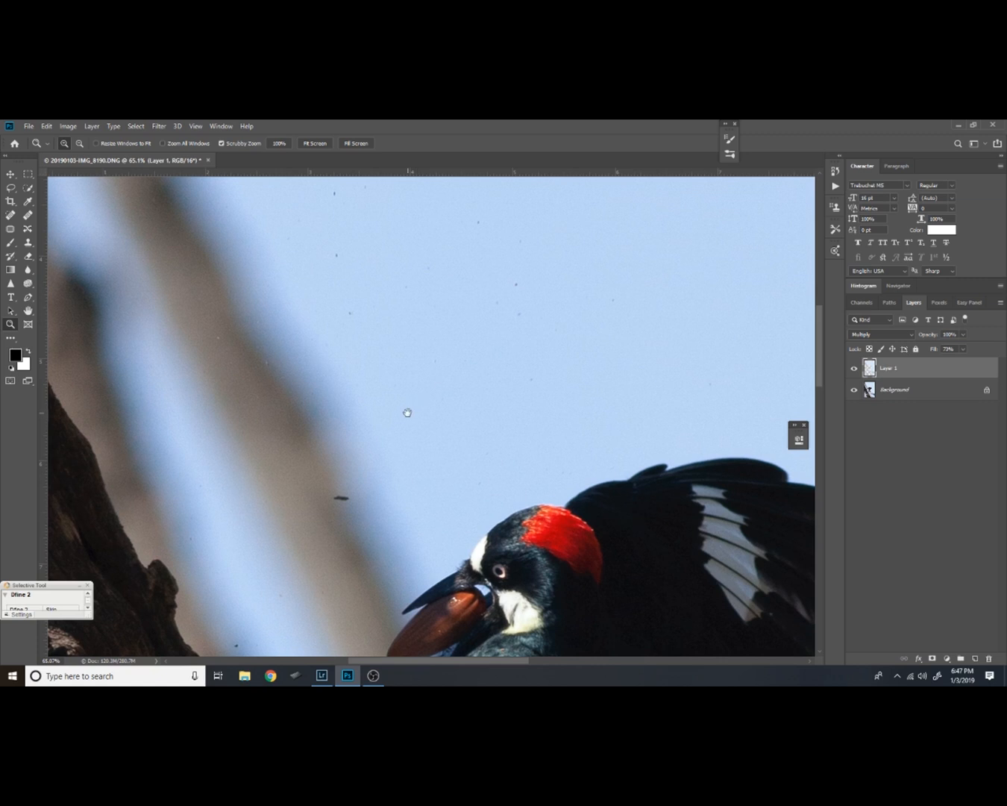
{"action": "left_click_drag", "start_coordinate": [480, 335], "coordinate": [580, 381]}
{"action": "left_click_drag", "start_coordinate": [537, 527], "coordinate": [477, 347]}
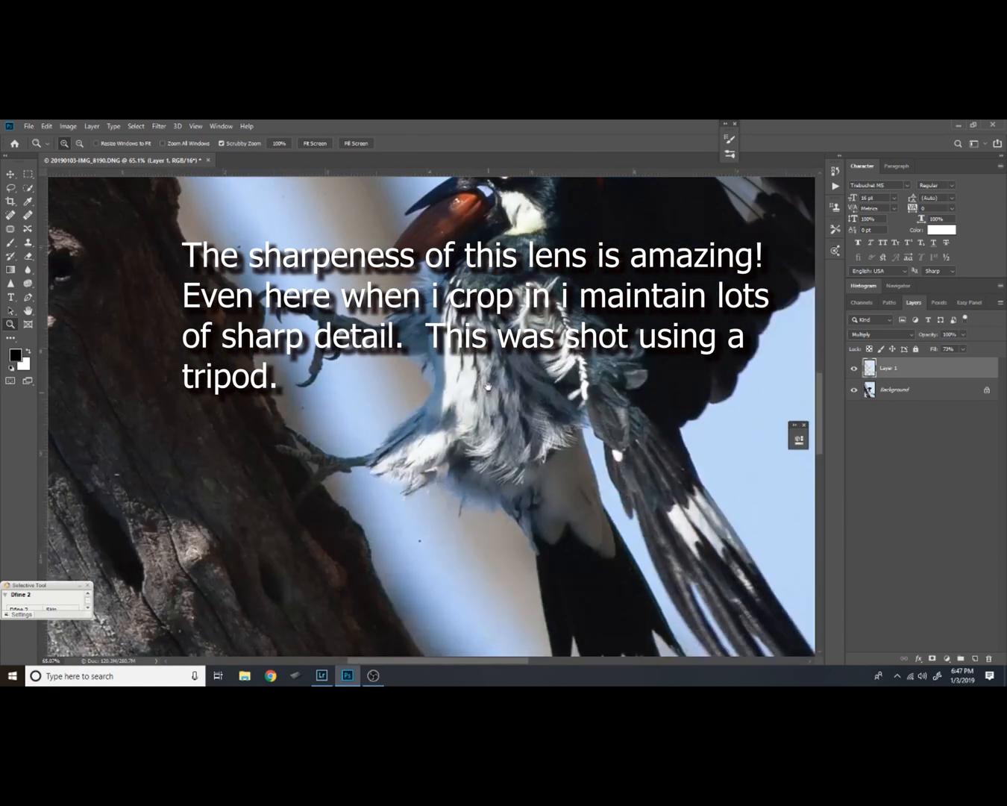
{"action": "left_click_drag", "start_coordinate": [540, 273], "coordinate": [499, 378]}
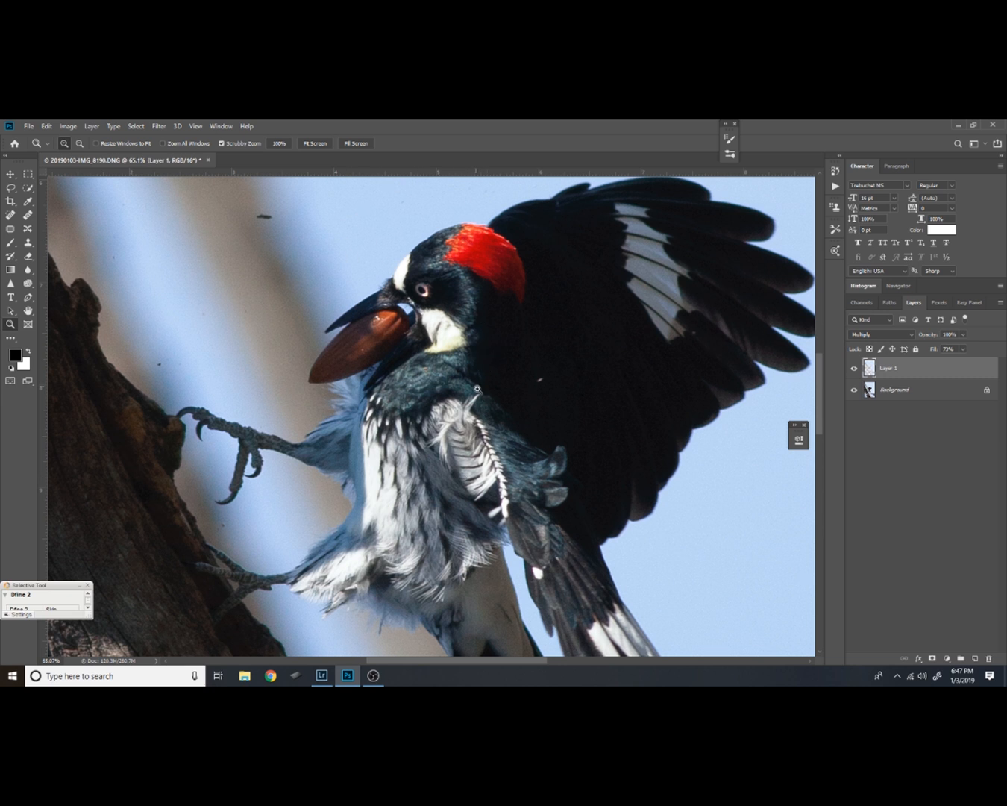
{"action": "left_click_drag", "start_coordinate": [479, 436], "coordinate": [444, 381]}
{"action": "left_click", "coordinate": [461, 366], "text": "alt"}
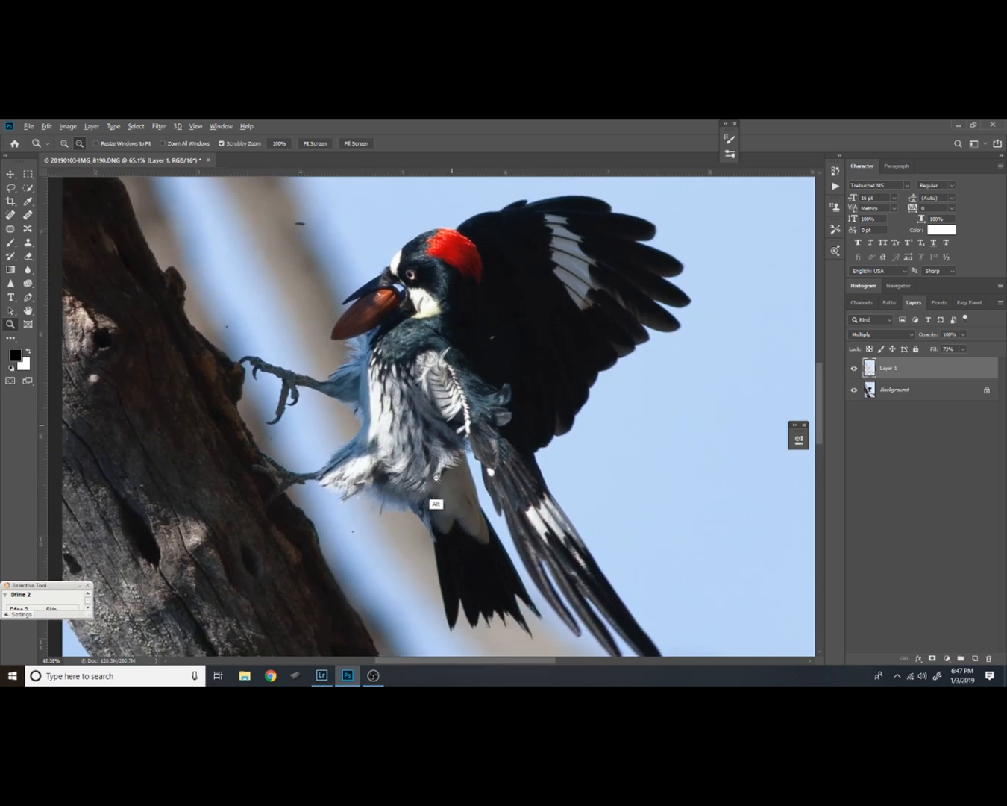
{"action": "left_click", "coordinate": [479, 388], "text": "alt"}
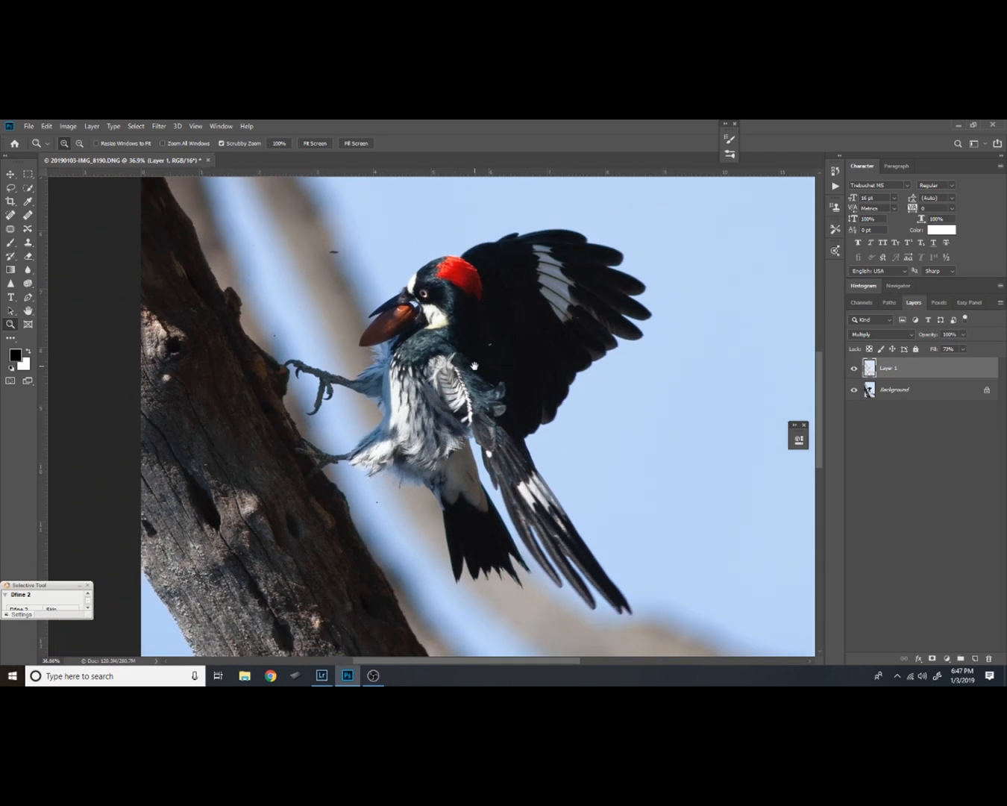
{"action": "left_click_drag", "start_coordinate": [475, 369], "coordinate": [472, 402]}
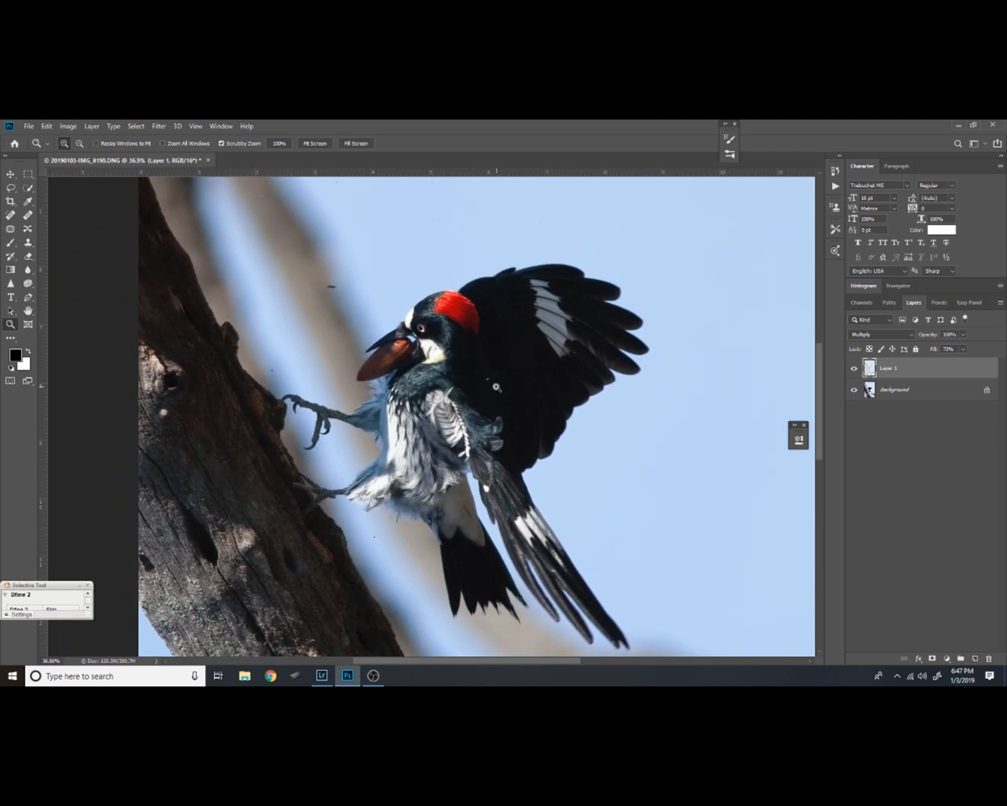
{"action": "left_click", "coordinate": [491, 391], "text": "alt"}
{"action": "left_click_drag", "start_coordinate": [513, 375], "coordinate": [440, 490]}
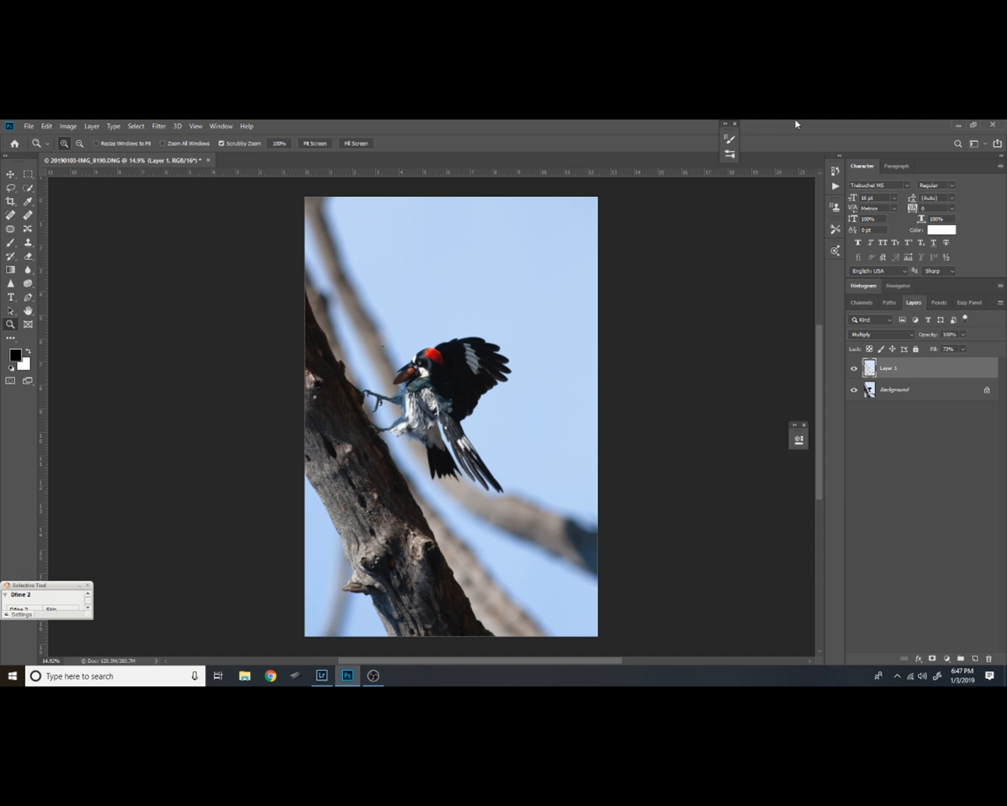
Group the Multiply layer and stamp the visible image onto a new layer at the top of the stack
{"action": "left_click_drag", "start_coordinate": [951, 404], "coordinate": [975, 659]}
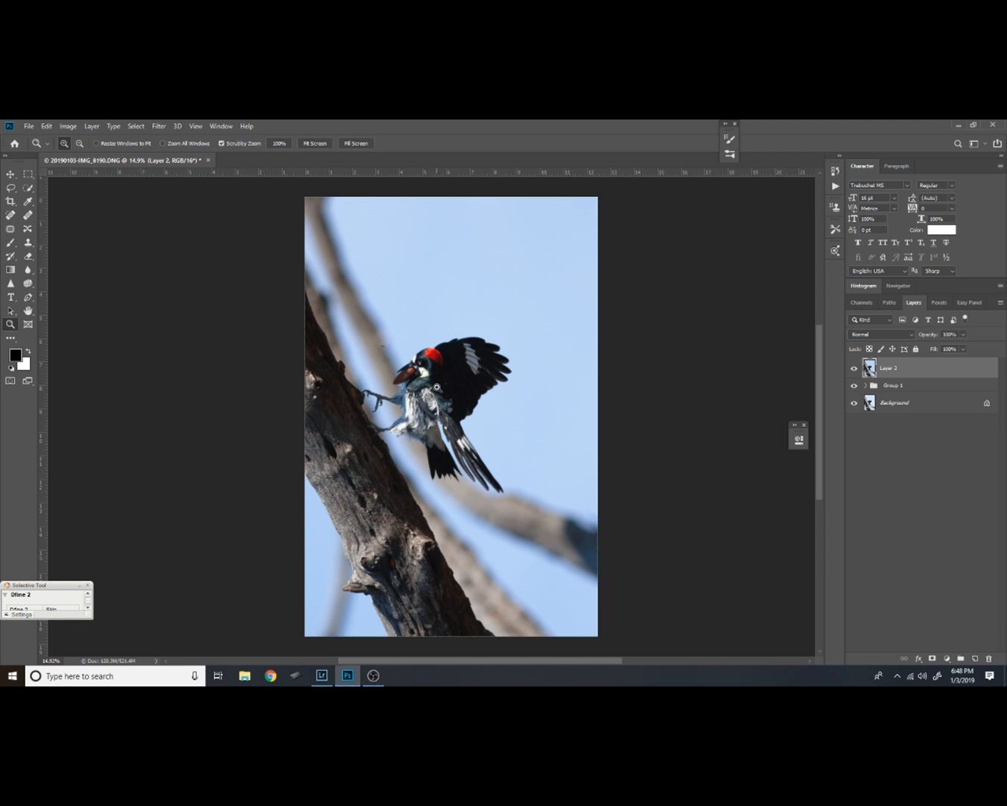
Inspect the woodpecker's dark wing and head up close for noise
{"action": "left_click", "coordinate": [474, 359]}
{"action": "left_click", "coordinate": [473, 362]}
{"action": "left_click", "coordinate": [473, 363]}
{"action": "left_click", "coordinate": [463, 385]}
{"action": "left_click", "coordinate": [456, 399]}
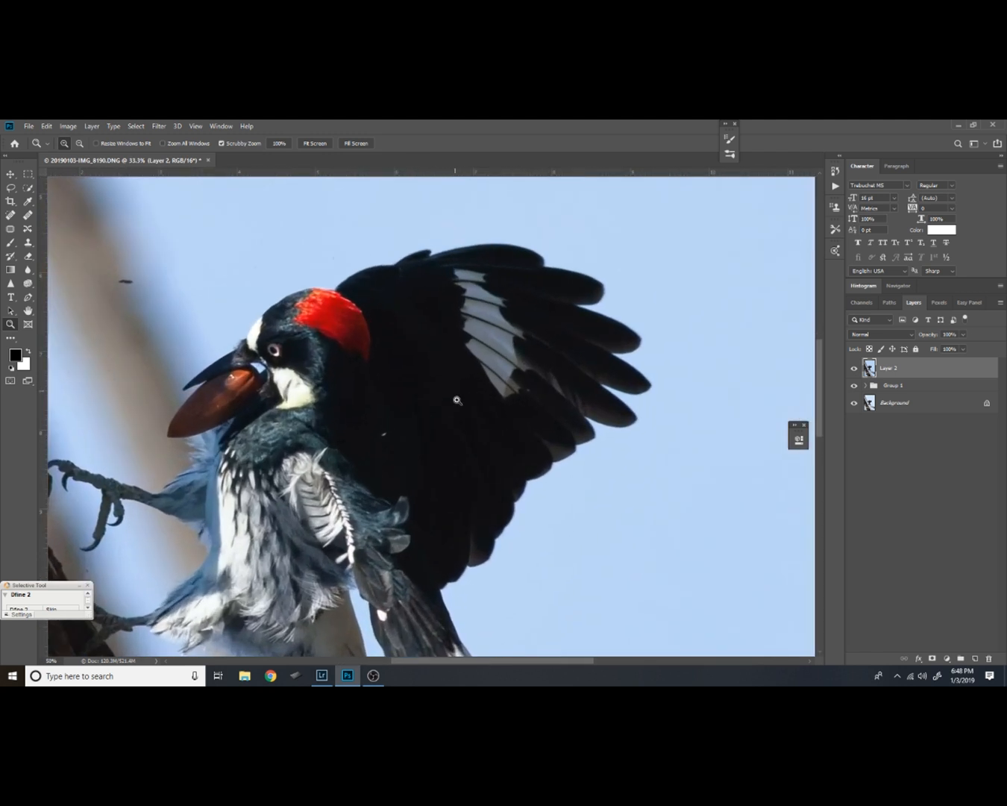
{"action": "left_click_drag", "start_coordinate": [457, 428], "coordinate": [472, 380]}
{"action": "left_click_drag", "start_coordinate": [364, 468], "coordinate": [440, 500]}
{"action": "left_click_drag", "start_coordinate": [427, 354], "coordinate": [438, 382]}
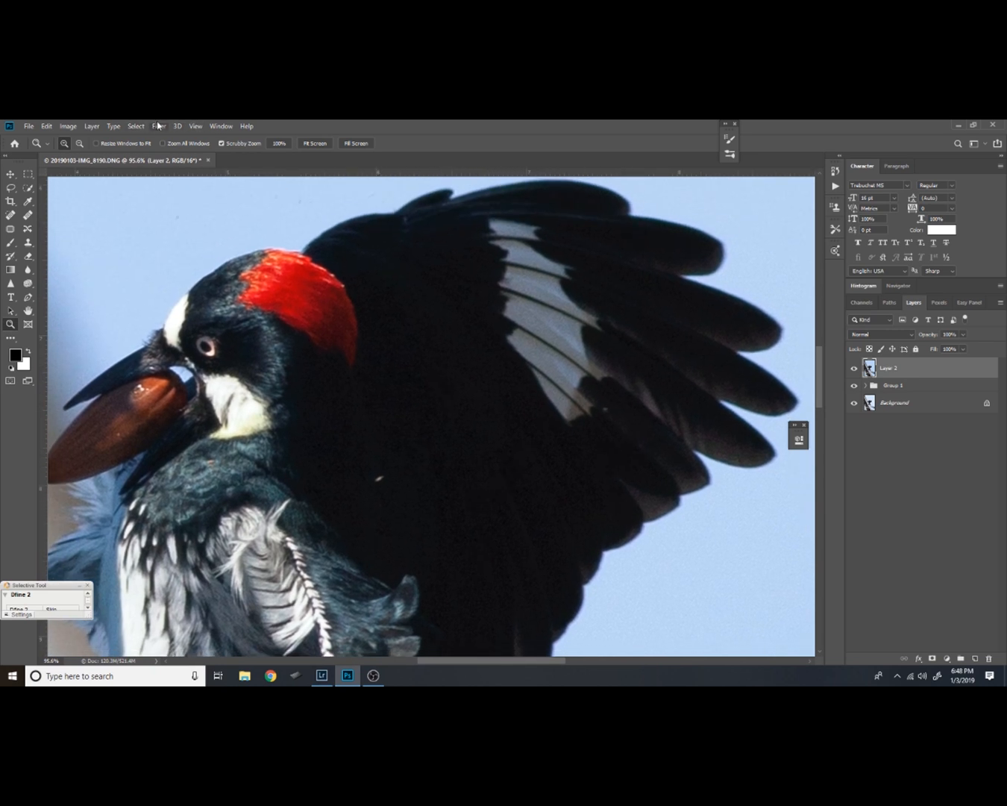
Apply Reduce Noise to the top merged layer with Strength 6, Preserve Details 50%, Reduce Color Noise 3%, Sharpen Details 24% and Remove JPEG Artifact
{"action": "left_click", "coordinate": [196, 126]}
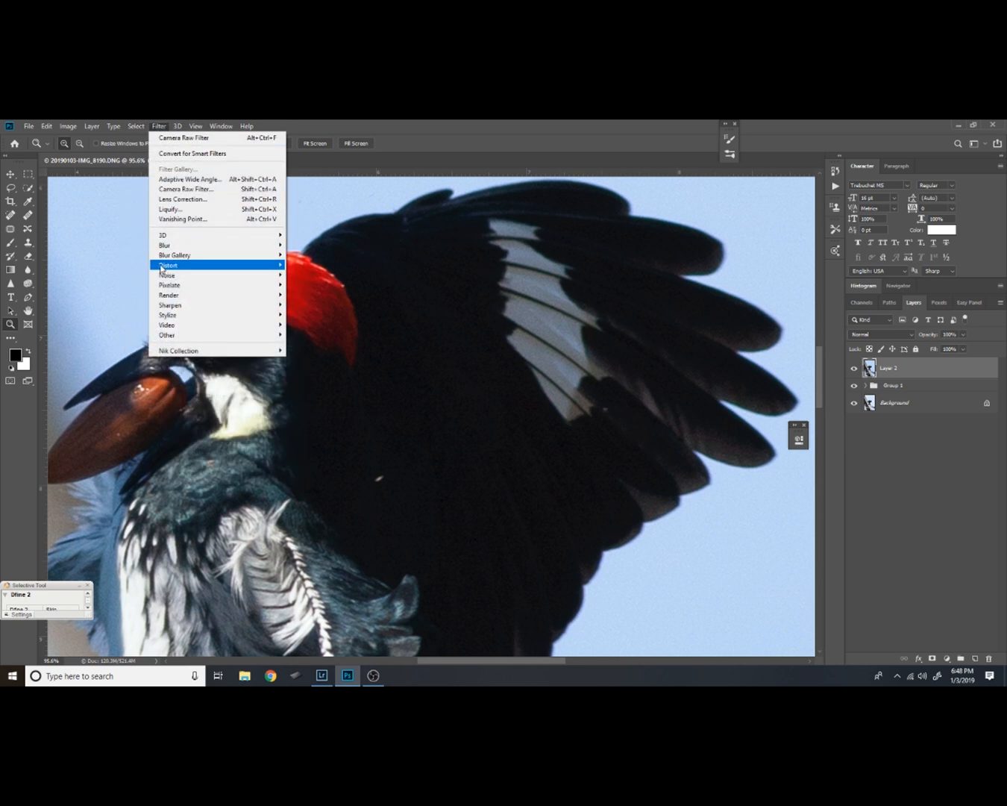
{"action": "mouse_move", "coordinate": [217, 278]}
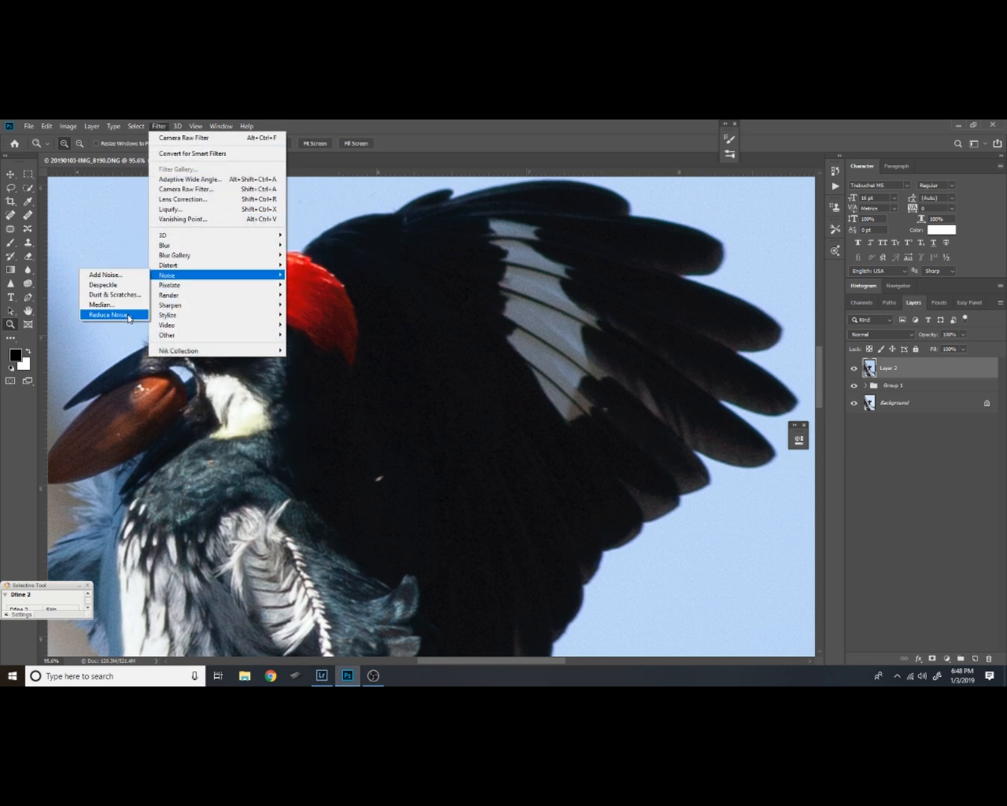
{"action": "left_click", "coordinate": [112, 315]}
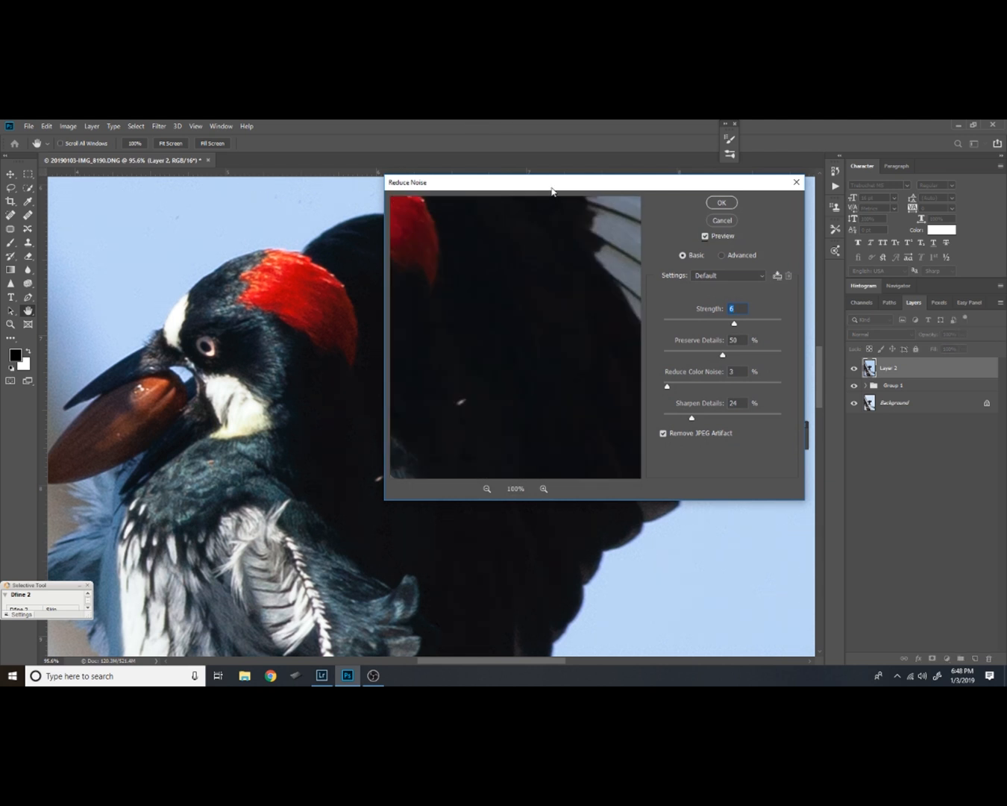
{"action": "left_click_drag", "start_coordinate": [552, 191], "coordinate": [586, 179]}
{"action": "left_click_drag", "start_coordinate": [564, 421], "coordinate": [579, 306]}
{"action": "left_click_drag", "start_coordinate": [623, 396], "coordinate": [537, 404]}
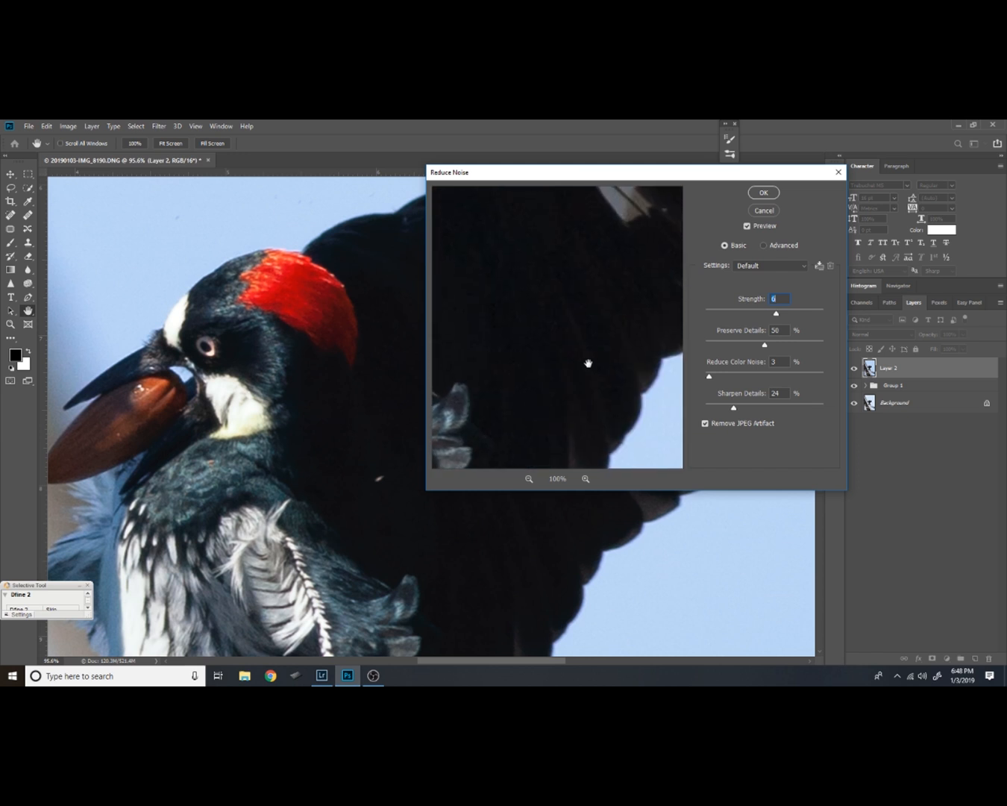
{"action": "left_click_drag", "start_coordinate": [525, 308], "coordinate": [597, 362]}
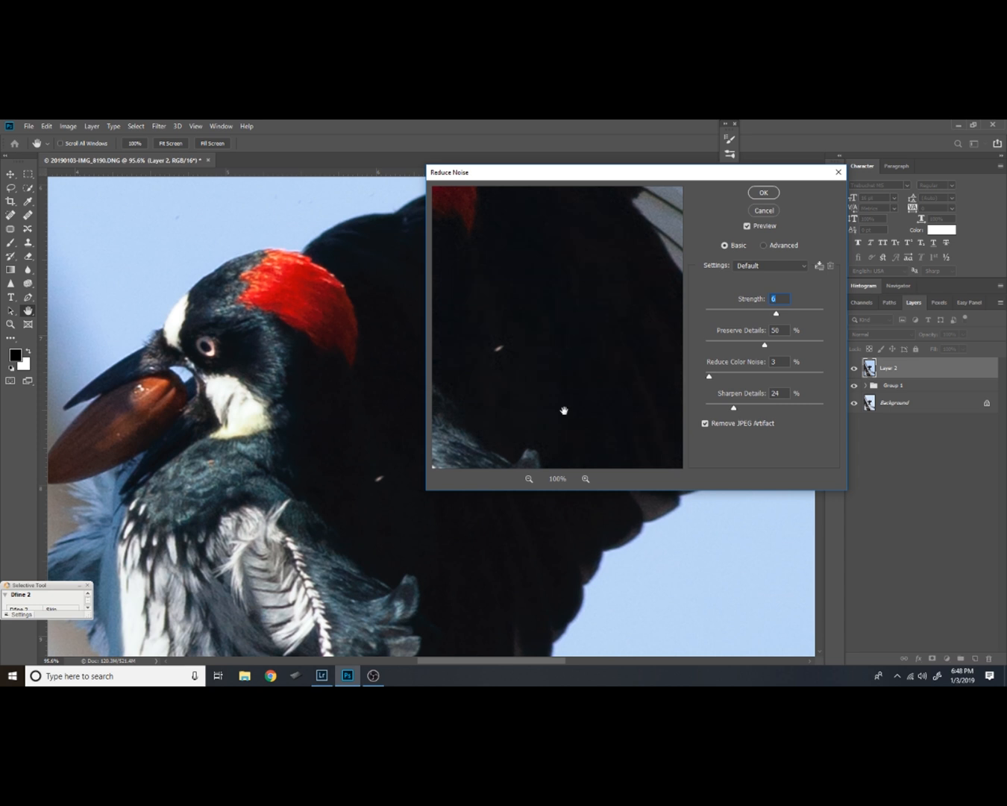
{"action": "left_click_drag", "start_coordinate": [564, 409], "coordinate": [552, 338]}
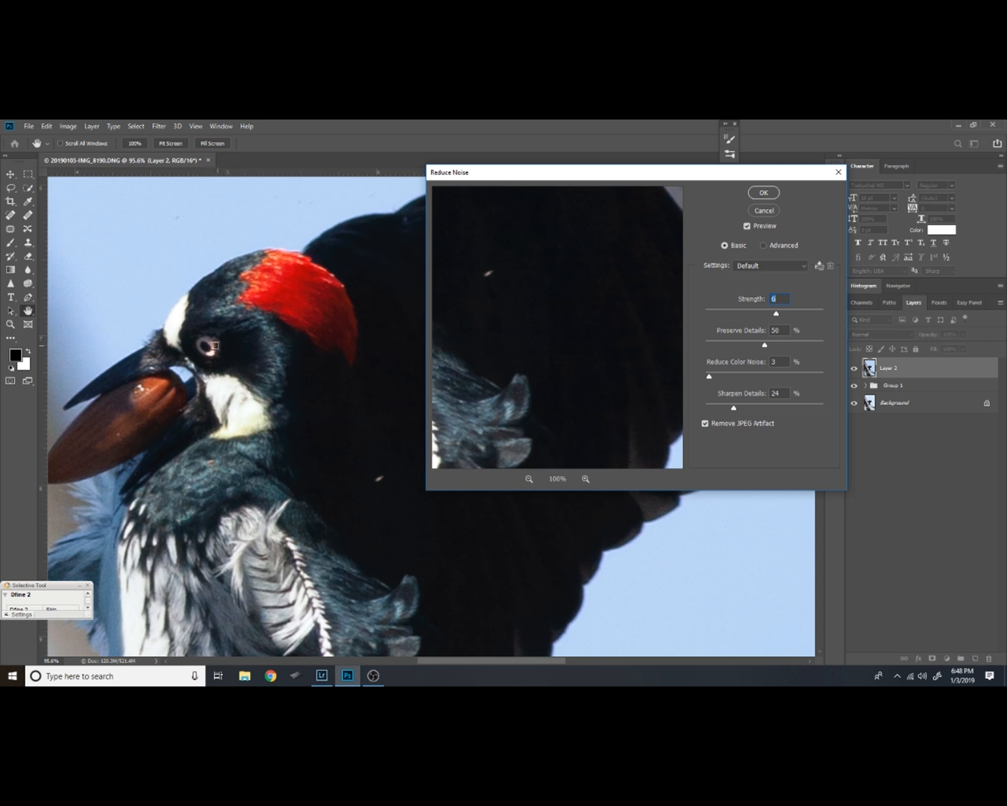
{"action": "left_click", "coordinate": [211, 346]}
{"action": "left_click_drag", "start_coordinate": [570, 326], "coordinate": [555, 296]}
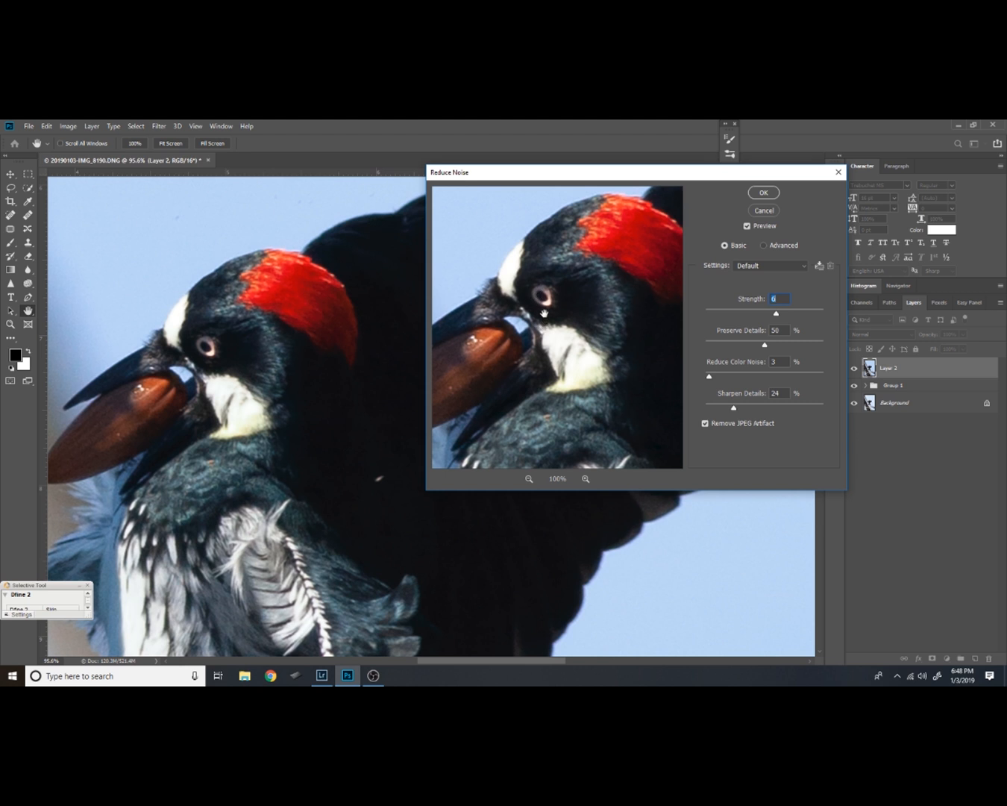
{"action": "left_click_drag", "start_coordinate": [633, 379], "coordinate": [606, 352]}
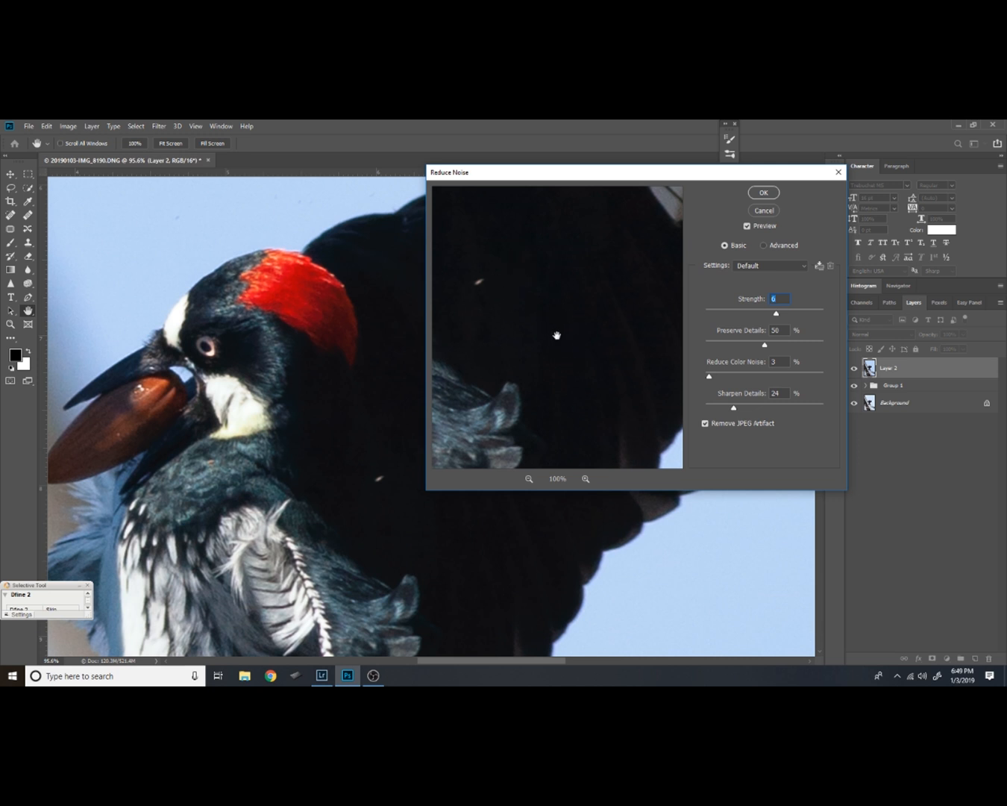
{"action": "left_click", "coordinate": [764, 195]}
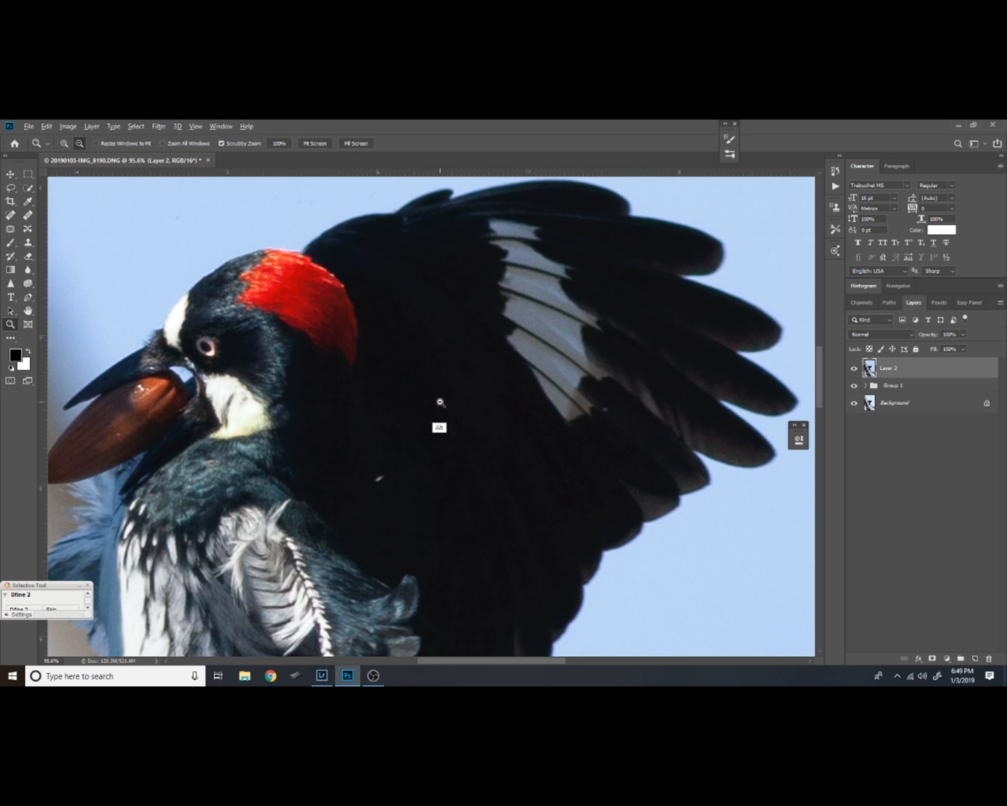
Review the noise-reduced woodpecker, its claws and the tree trunk
{"action": "left_click", "coordinate": [441, 404], "text": "alt"}
{"action": "left_click", "coordinate": [452, 425], "text": "alt"}
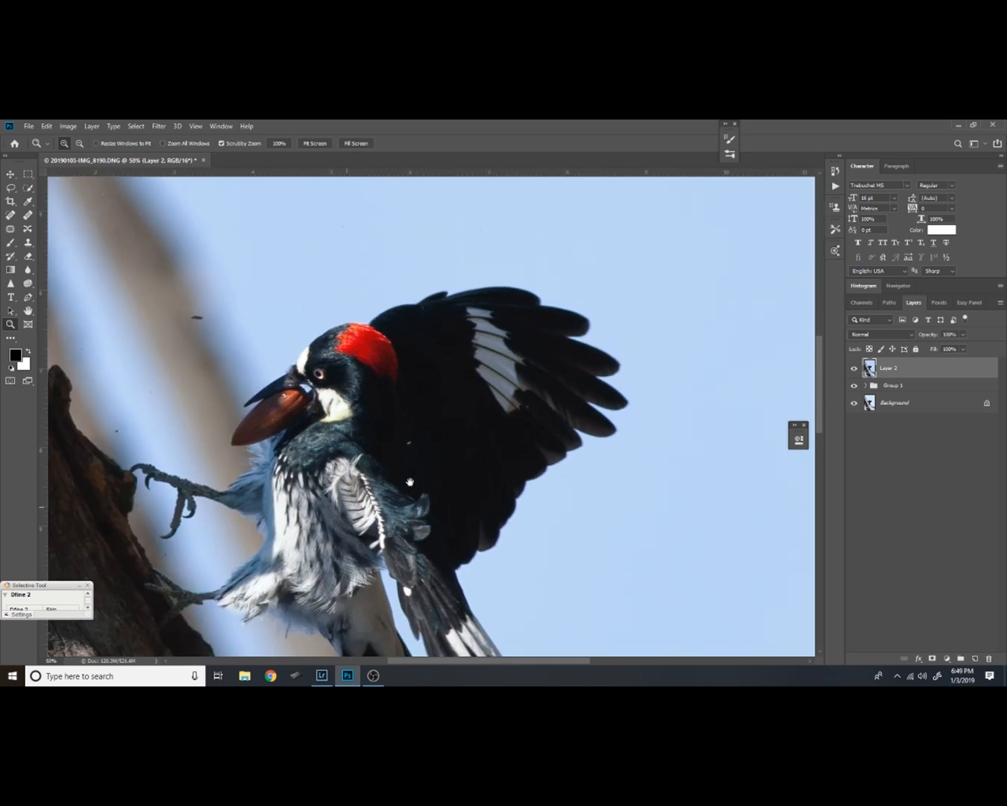
{"action": "left_click_drag", "start_coordinate": [411, 482], "coordinate": [589, 425]}
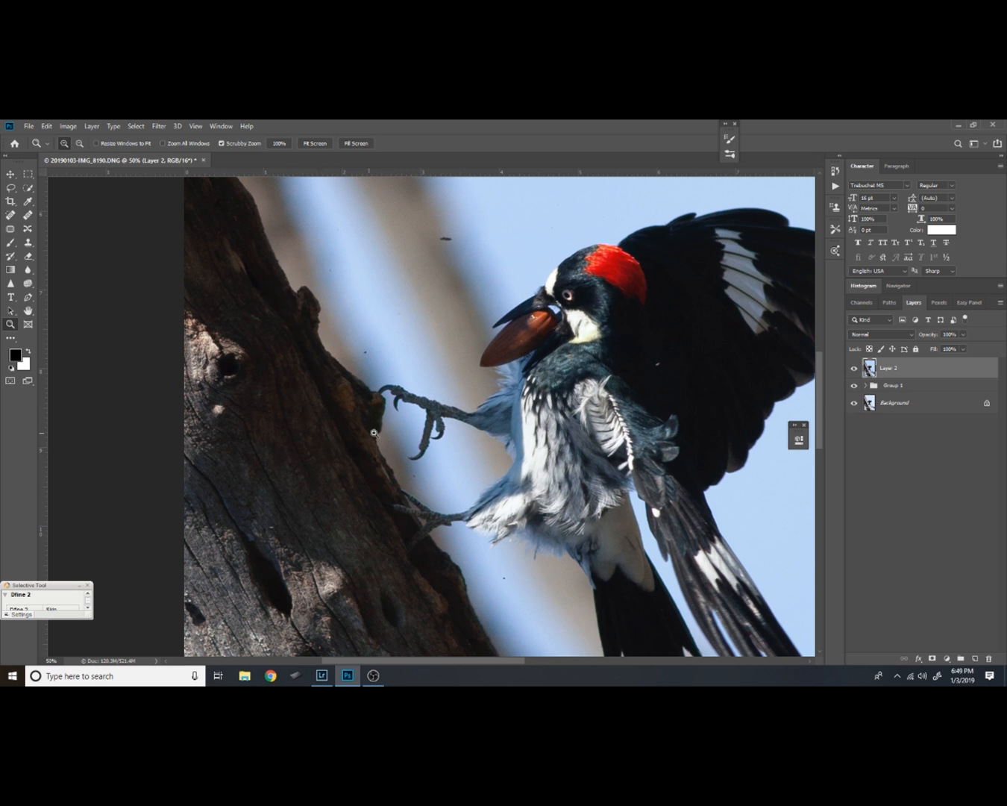
{"action": "left_click", "coordinate": [440, 423], "text": "alt"}
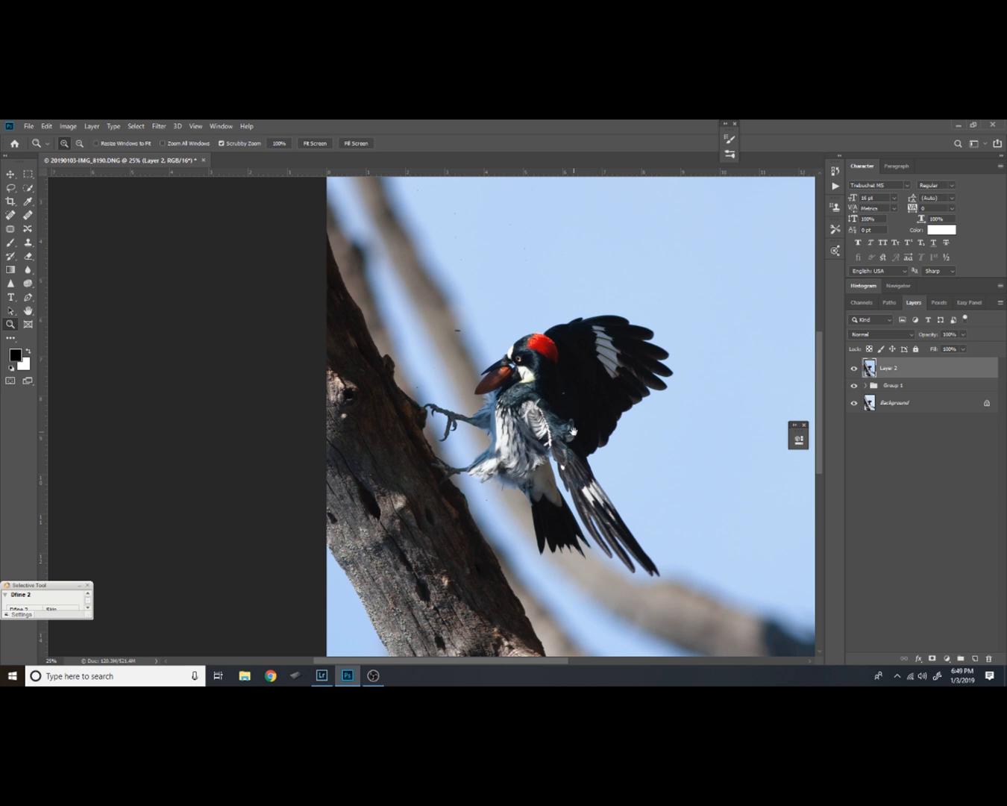
Compare the woodpecker's head and acorn up close with the noise-reduced layer hidden and shown
{"action": "left_click_drag", "start_coordinate": [573, 431], "coordinate": [522, 386]}
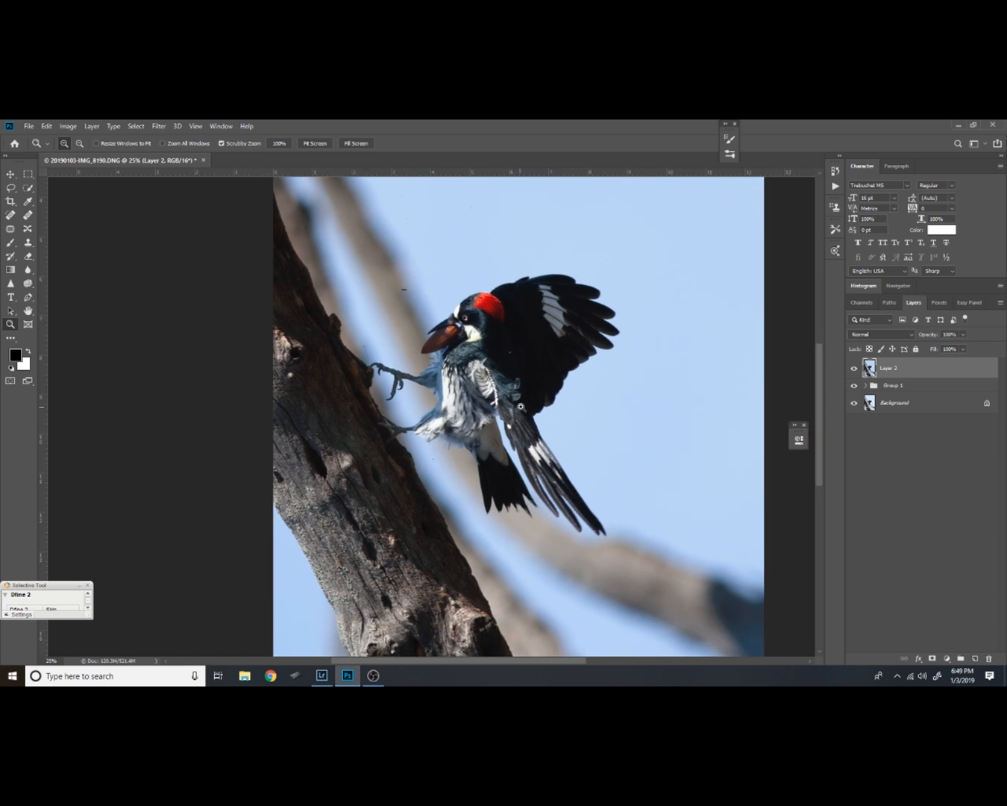
{"action": "left_click_drag", "start_coordinate": [524, 362], "coordinate": [542, 416]}
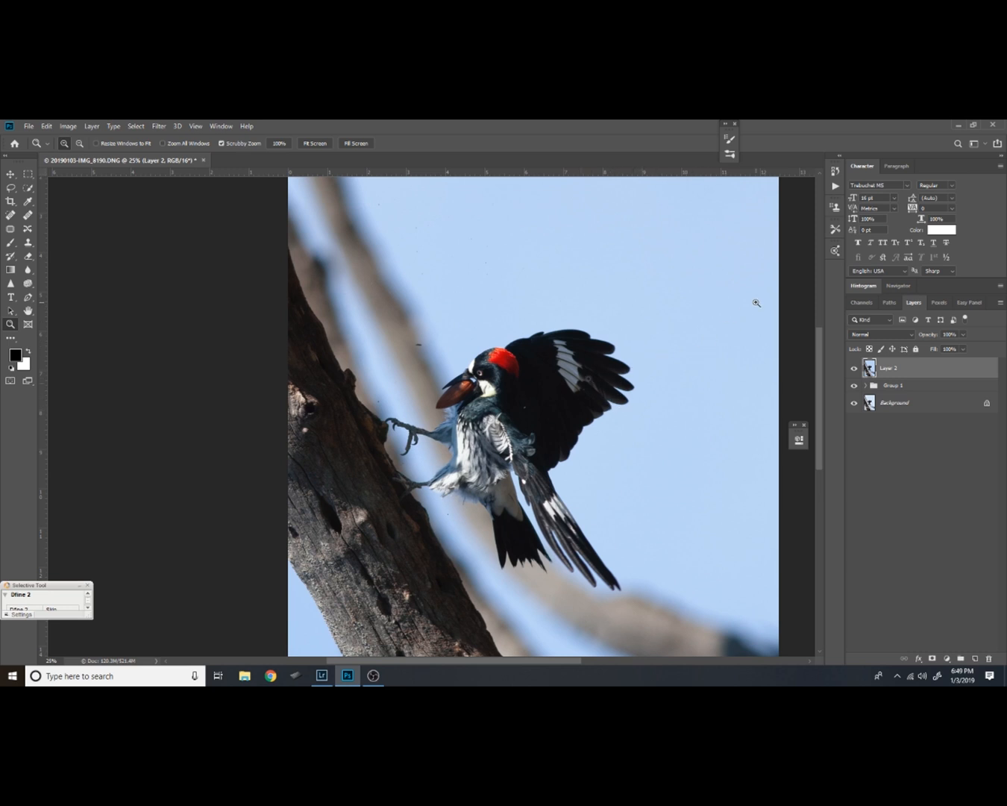
{"action": "key", "text": "alt"}
{"action": "left_click_drag", "start_coordinate": [485, 389], "coordinate": [556, 250]}
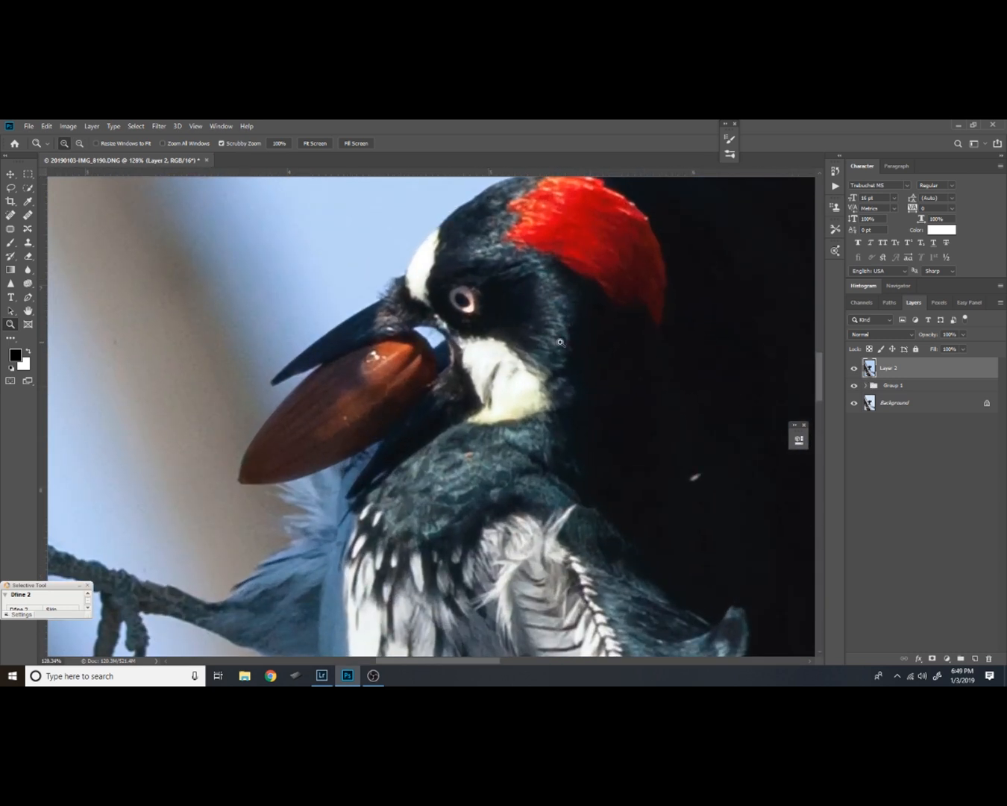
{"action": "left_click_drag", "start_coordinate": [519, 347], "coordinate": [513, 384]}
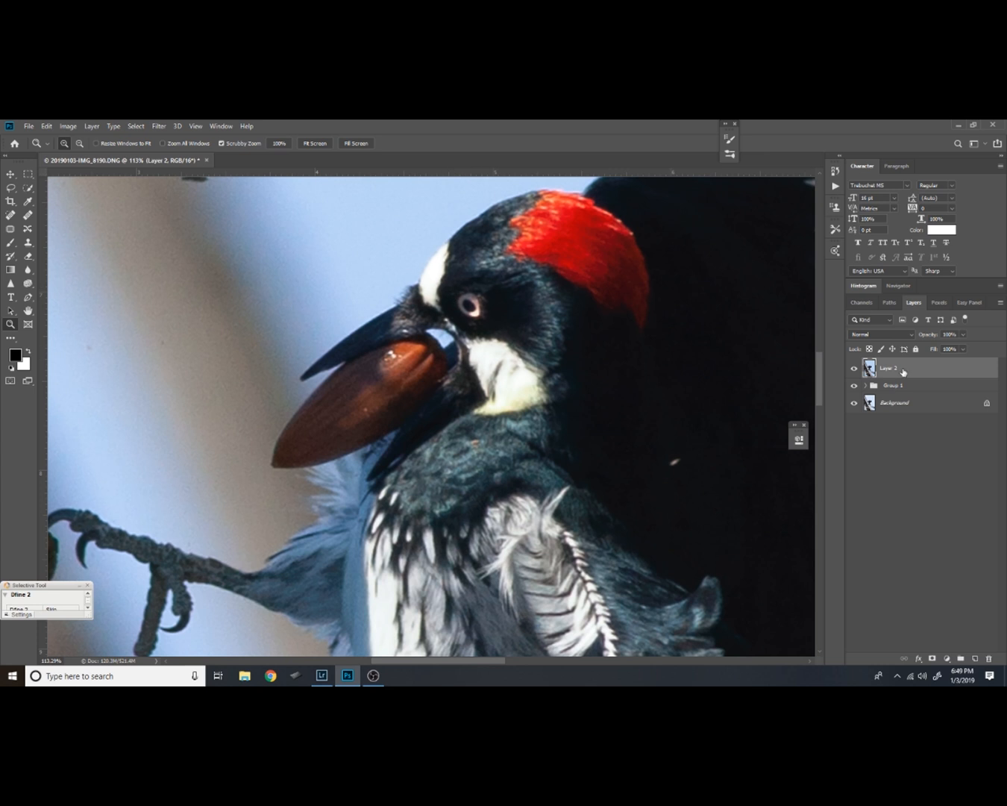
{"action": "left_click", "coordinate": [855, 369]}
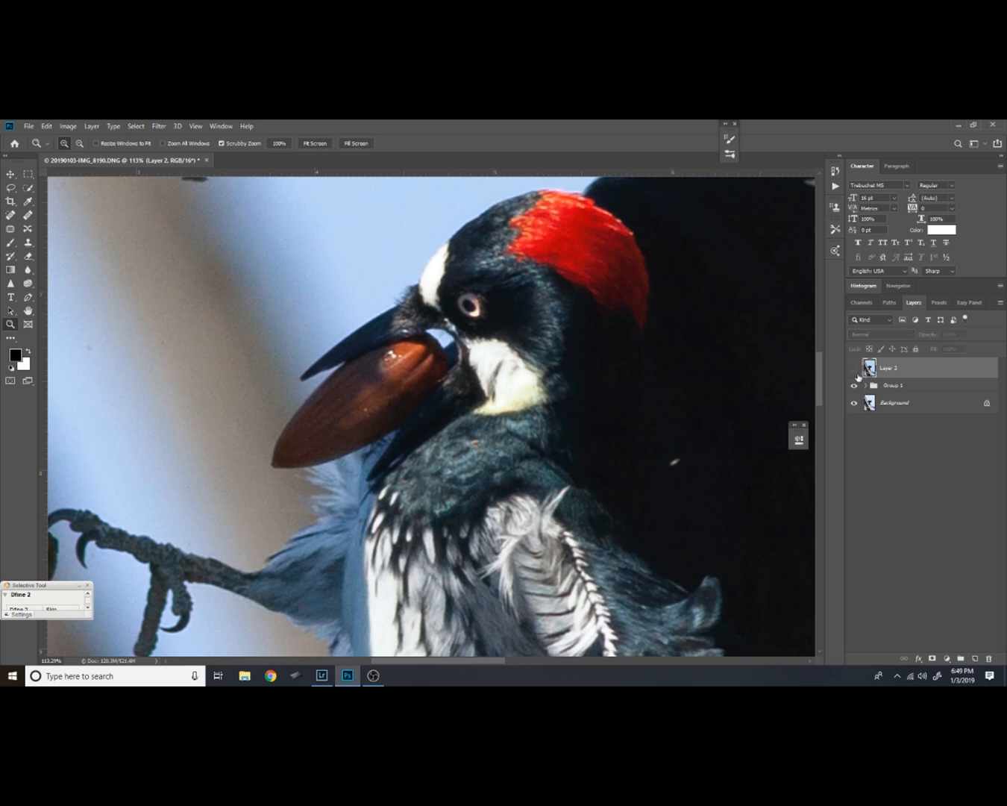
{"action": "left_click", "coordinate": [855, 370]}
{"action": "left_click", "coordinate": [854, 371]}
{"action": "left_click", "coordinate": [855, 370]}
Compare the noise in the dark wing with the noise-reduced layer hidden and shown, and review the whole bird
{"action": "mouse_move", "coordinate": [744, 413]}
{"action": "left_mouse_down"}
{"action": "mouse_move", "coordinate": [295, 360]}
{"action": "mouse_move", "coordinate": [385, 365]}
{"action": "left_mouse_up"}
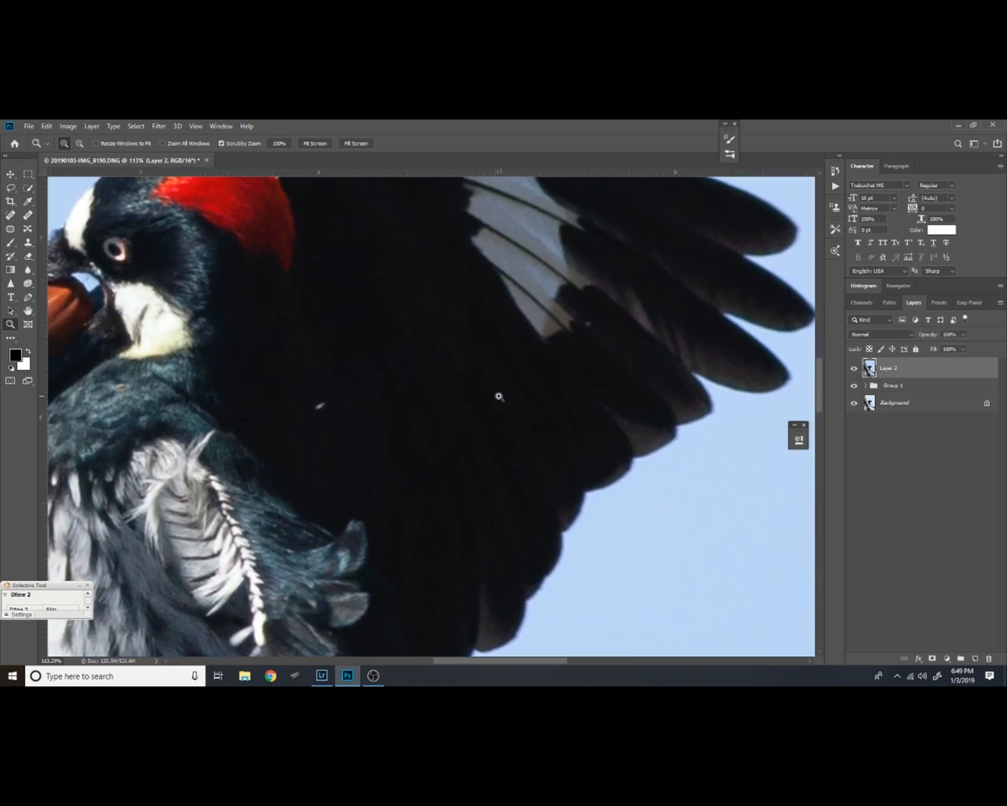
{"action": "left_click_drag", "start_coordinate": [538, 436], "coordinate": [626, 474]}
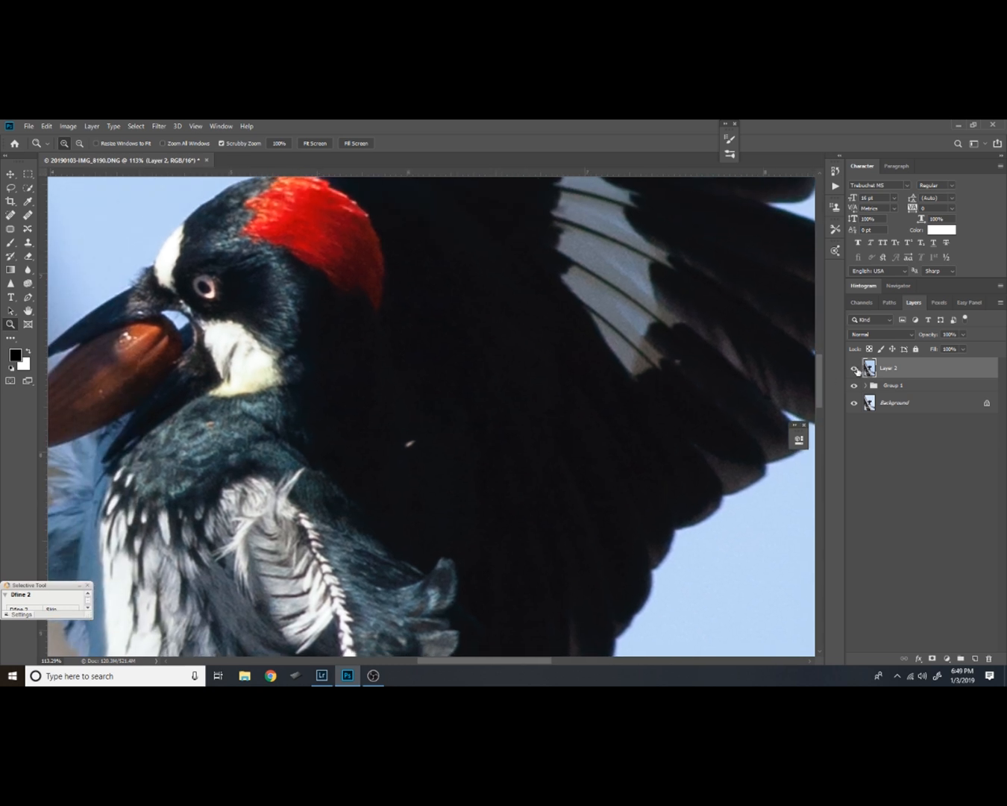
{"action": "left_click", "coordinate": [854, 368]}
{"action": "left_click_drag", "start_coordinate": [354, 399], "coordinate": [575, 387]}
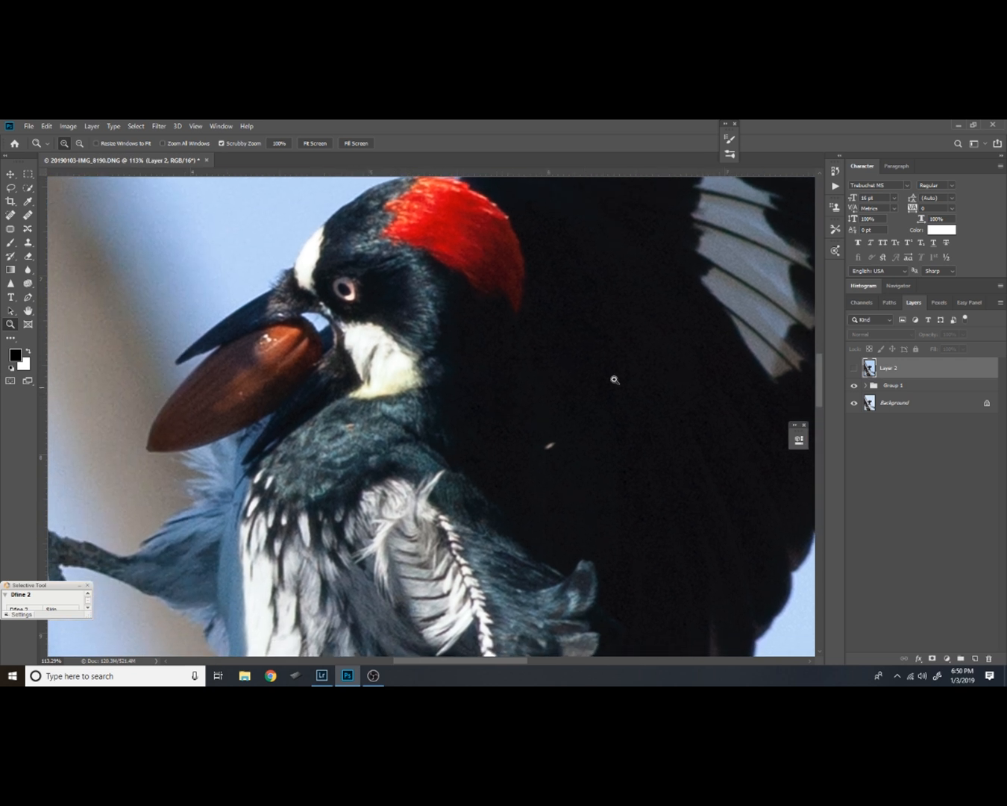
{"action": "left_click", "coordinate": [855, 367]}
{"action": "left_click", "coordinate": [570, 390], "text": "alt"}
{"action": "left_click_drag", "start_coordinate": [623, 382], "coordinate": [597, 444]}
{"action": "left_click_drag", "start_coordinate": [689, 408], "coordinate": [528, 423]}
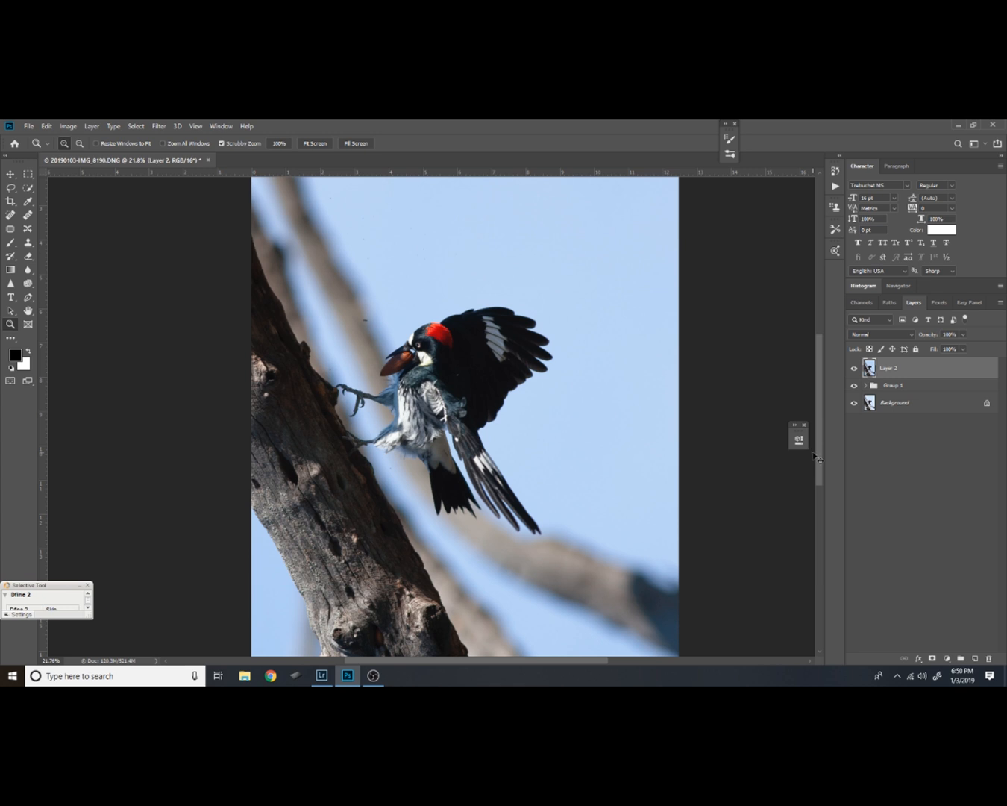
Duplicate the noise-reduced layer and add a new blank layer above the copy
{"action": "key", "text": "ctrl+j"}
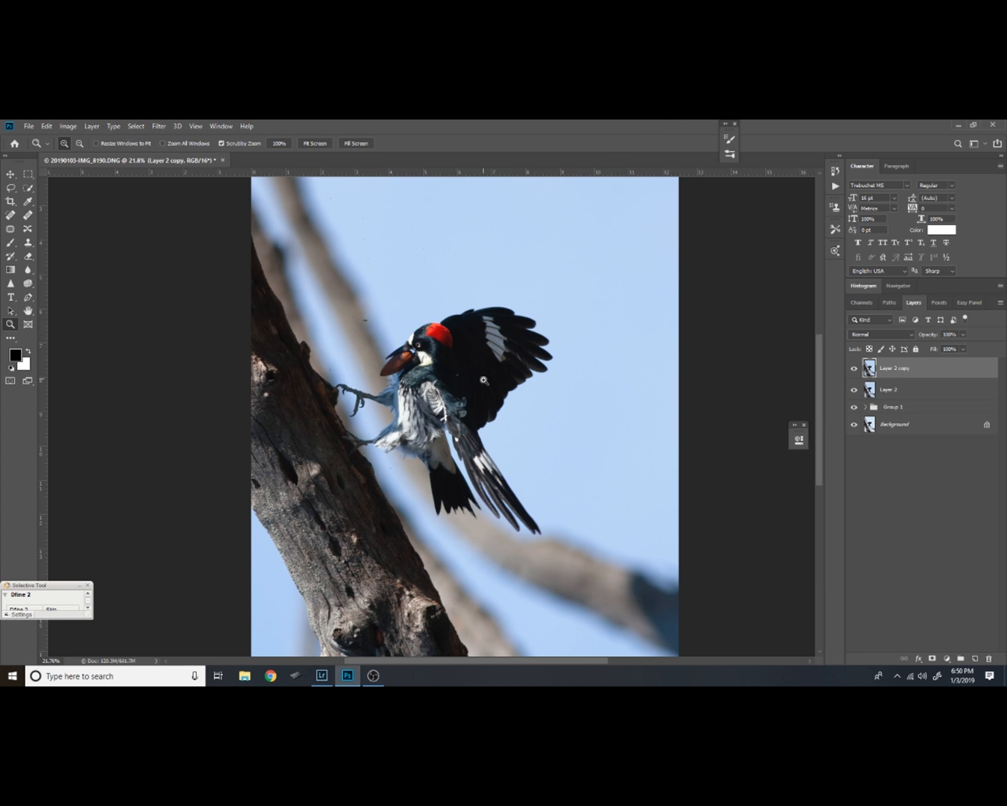
{"action": "left_click_drag", "start_coordinate": [497, 343], "coordinate": [567, 265]}
{"action": "left_click_drag", "start_coordinate": [507, 333], "coordinate": [496, 391]}
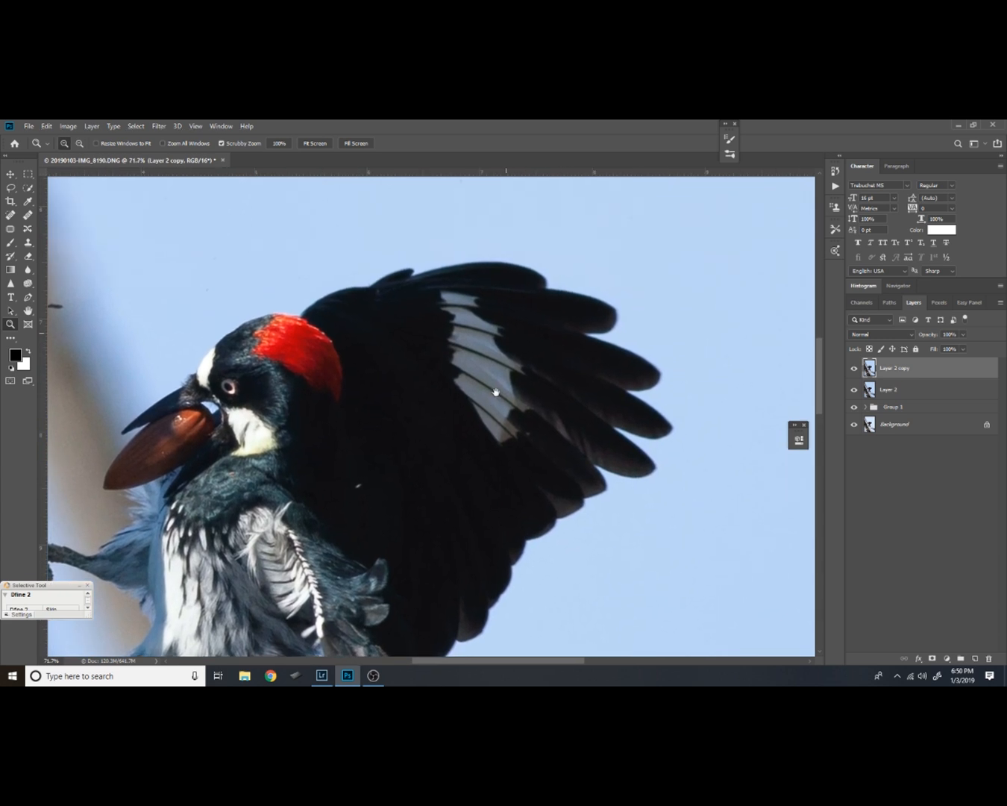
{"action": "left_click_drag", "start_coordinate": [439, 482], "coordinate": [467, 396]}
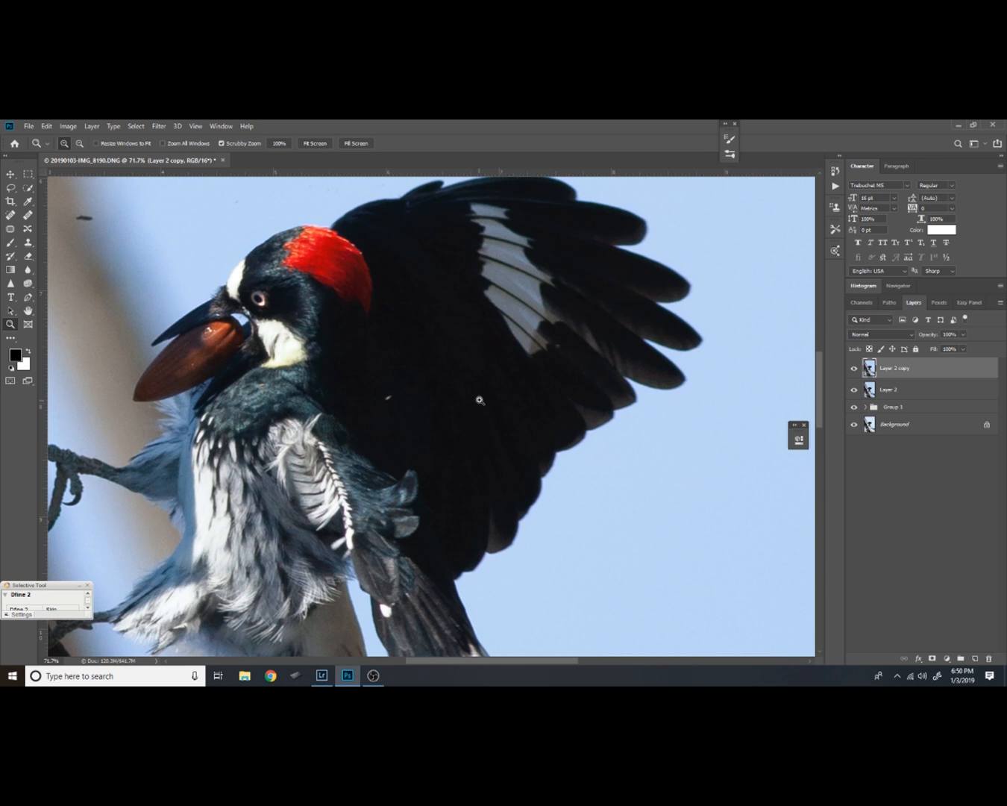
{"action": "left_click_drag", "start_coordinate": [493, 378], "coordinate": [522, 420]}
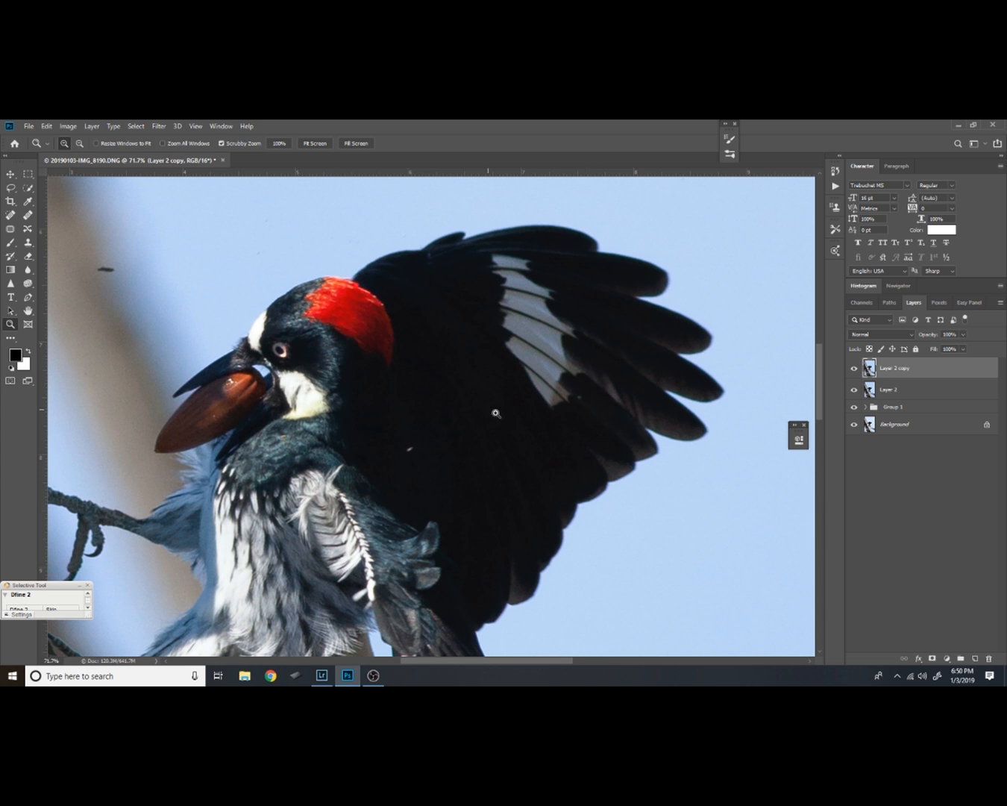
{"action": "left_click", "coordinate": [975, 658]}
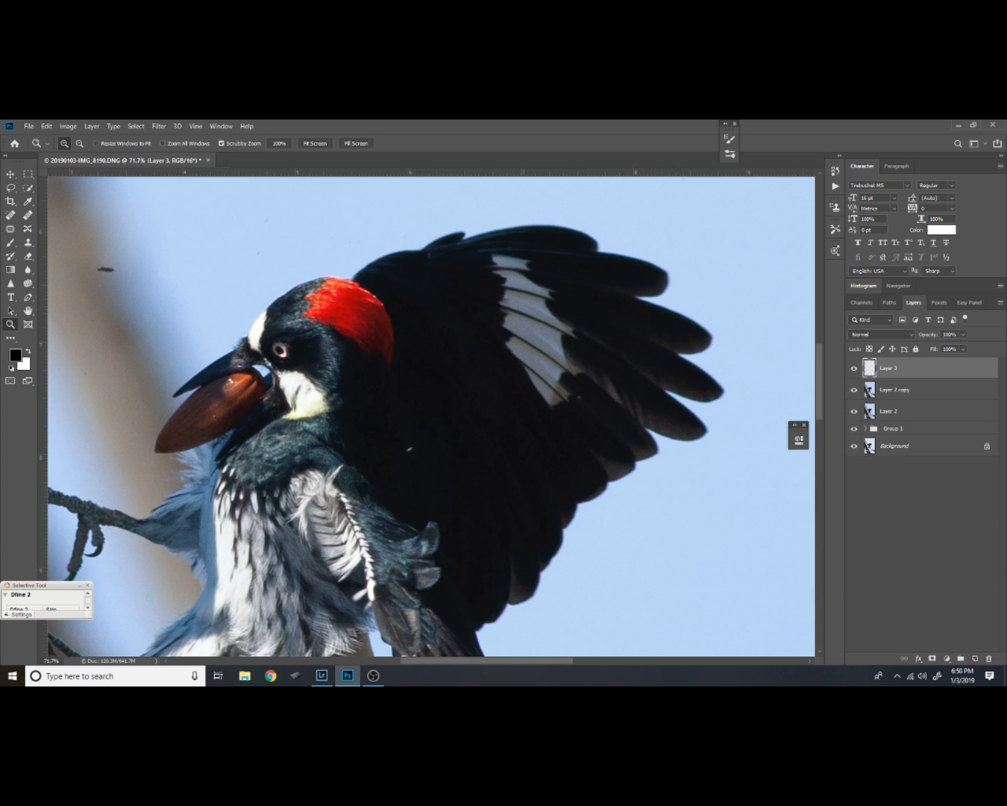
Lasso the wing's white patch with a 30 px feather, fill it with white on the blank layer and deselect
{"action": "key", "text": "l"}
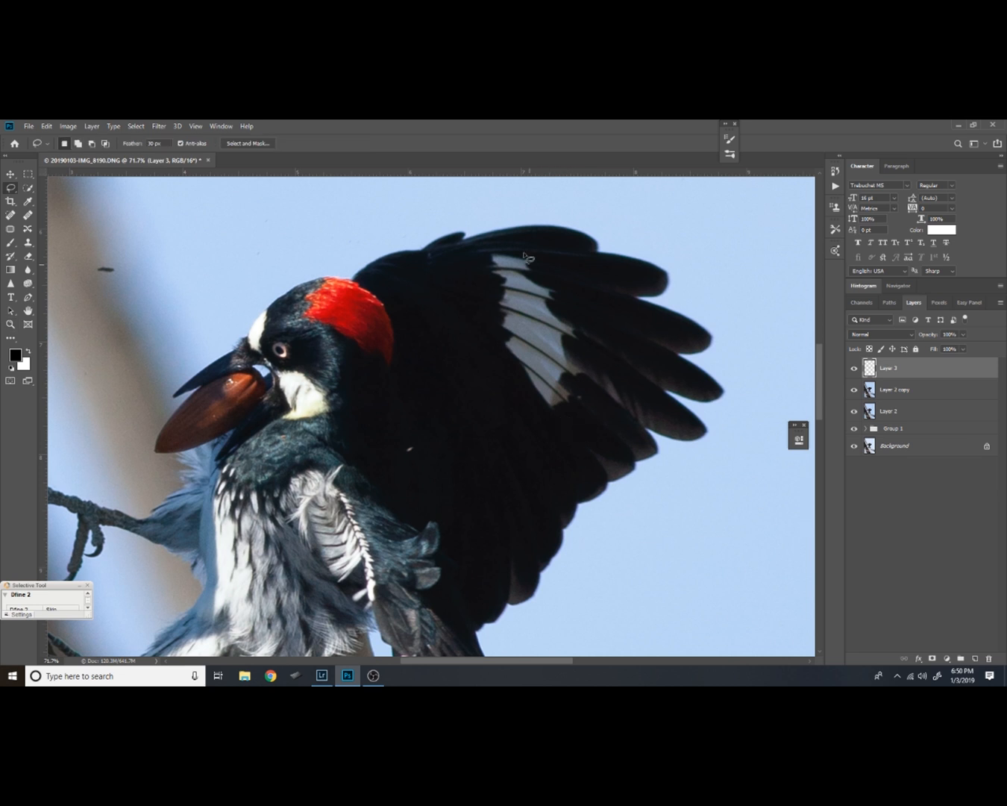
{"action": "mouse_move", "coordinate": [521, 256]}
{"action": "left_mouse_down"}
{"action": "mouse_move", "coordinate": [485, 255]}
{"action": "mouse_move", "coordinate": [484, 276]}
{"action": "mouse_move", "coordinate": [491, 342]}
{"action": "mouse_move", "coordinate": [513, 388]}
{"action": "mouse_move", "coordinate": [536, 417]}
{"action": "mouse_move", "coordinate": [566, 426]}
{"action": "mouse_move", "coordinate": [583, 416]}
{"action": "mouse_move", "coordinate": [585, 392]}
{"action": "mouse_move", "coordinate": [620, 403]}
{"action": "mouse_move", "coordinate": [633, 392]}
{"action": "mouse_move", "coordinate": [571, 293]}
{"action": "mouse_move", "coordinate": [522, 248]}
{"action": "left_mouse_up"}
{"action": "key", "text": "alt+BackSpace"}
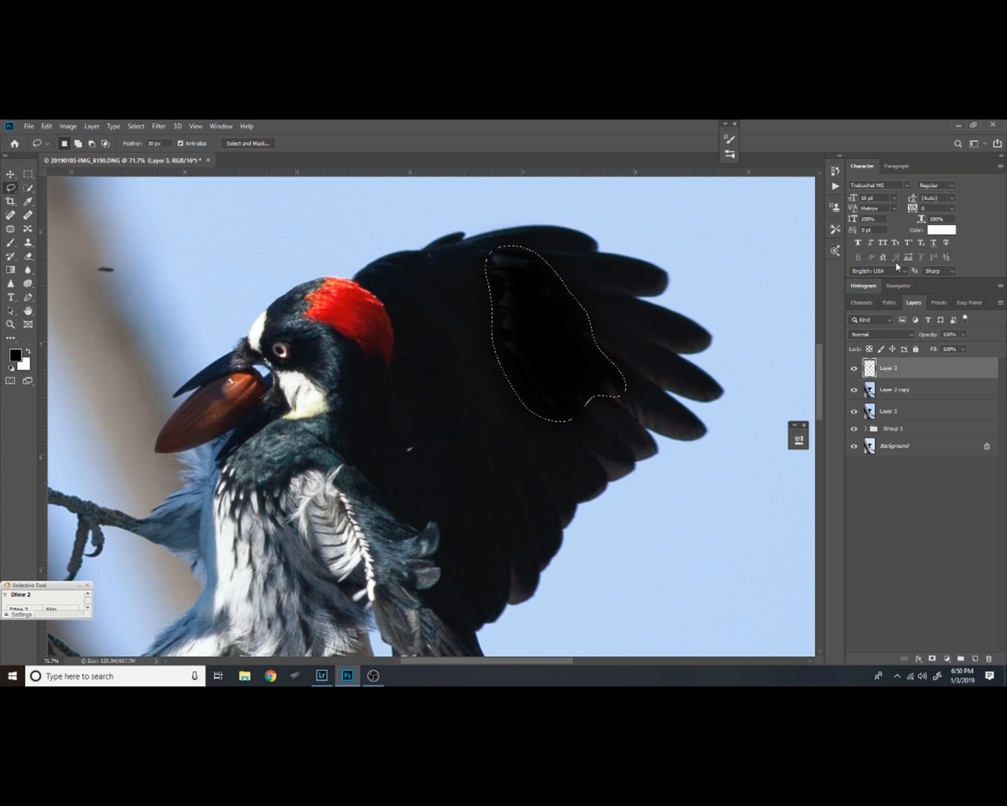
{"action": "key", "text": "ctrl+z"}
{"action": "key", "text": "ctrl+BackSpace"}
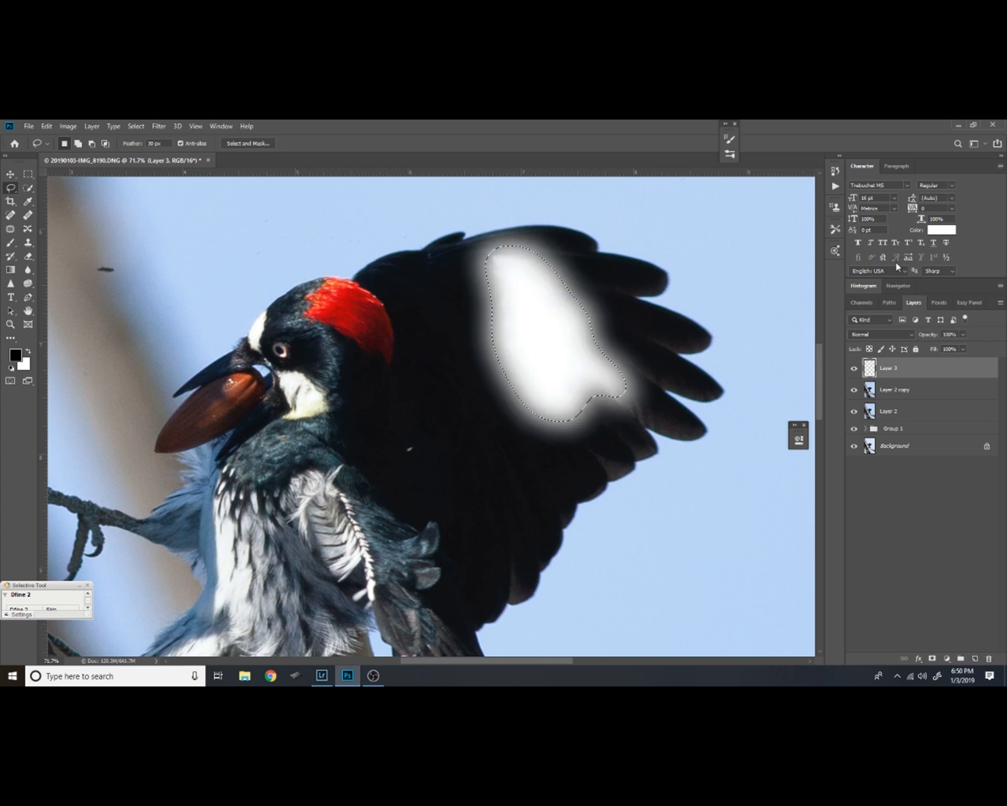
{"action": "key", "text": "ctrl+d"}
Set the white-filled layer's blend mode to Color Dodge and its Fill to 53%
{"action": "left_click", "coordinate": [909, 337]}
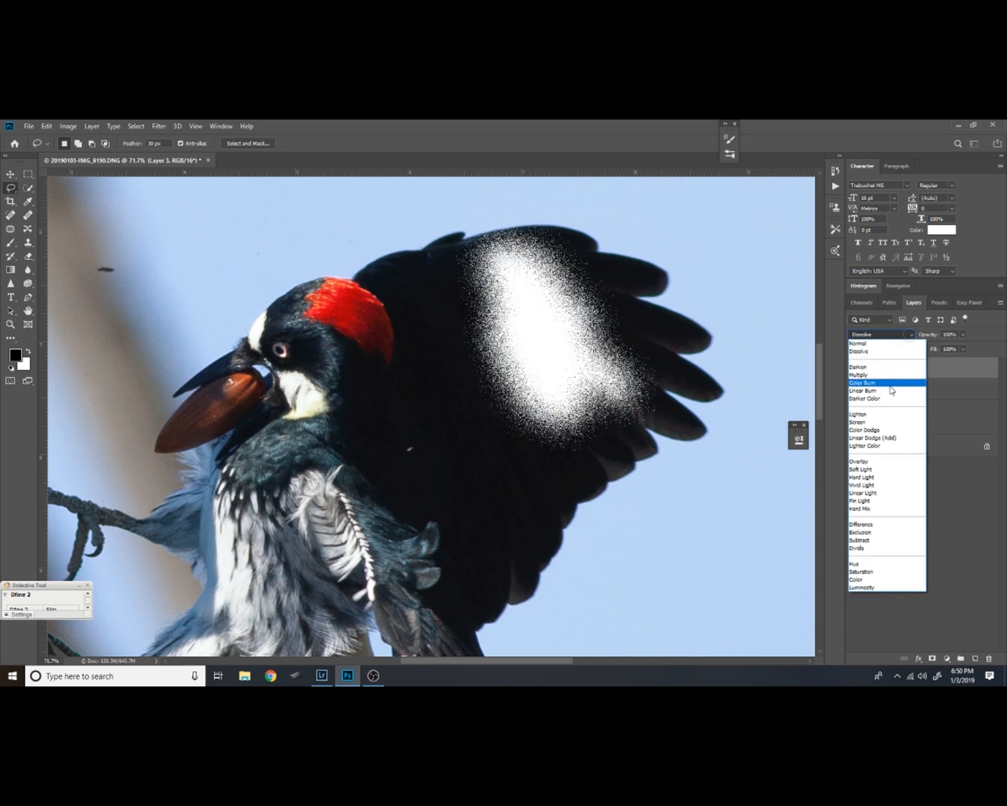
{"action": "left_click", "coordinate": [883, 431]}
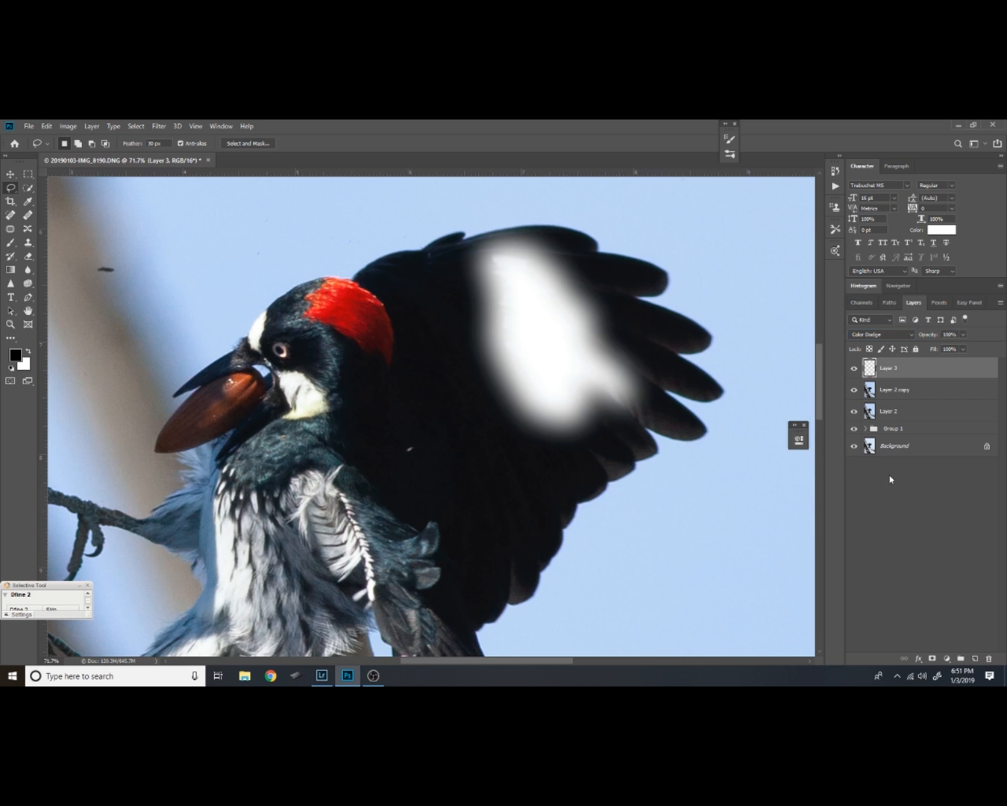
{"action": "left_click", "coordinate": [964, 349]}
{"action": "mouse_move", "coordinate": [944, 373]}
{"action": "left_mouse_down"}
{"action": "mouse_move", "coordinate": [934, 371]}
{"action": "mouse_move", "coordinate": [942, 377]}
{"action": "left_mouse_up"}
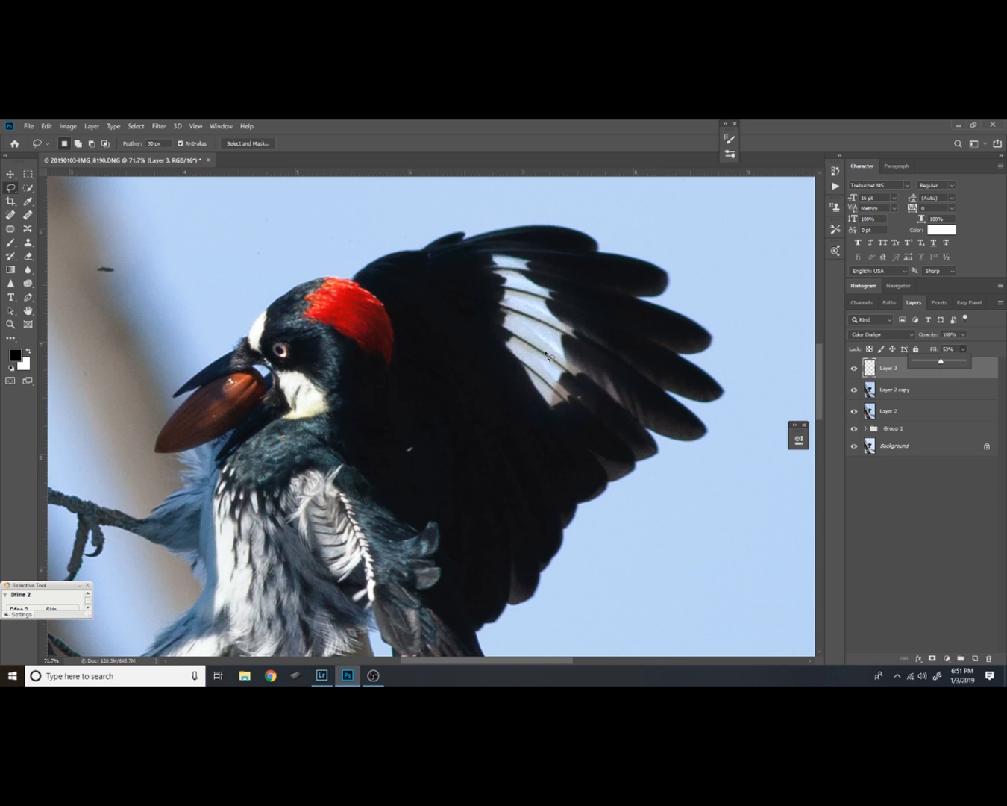
Lower the Color Dodge layer's Fill to 39% and compare the wing patch with the layer hidden and shown
{"action": "key", "text": "z"}
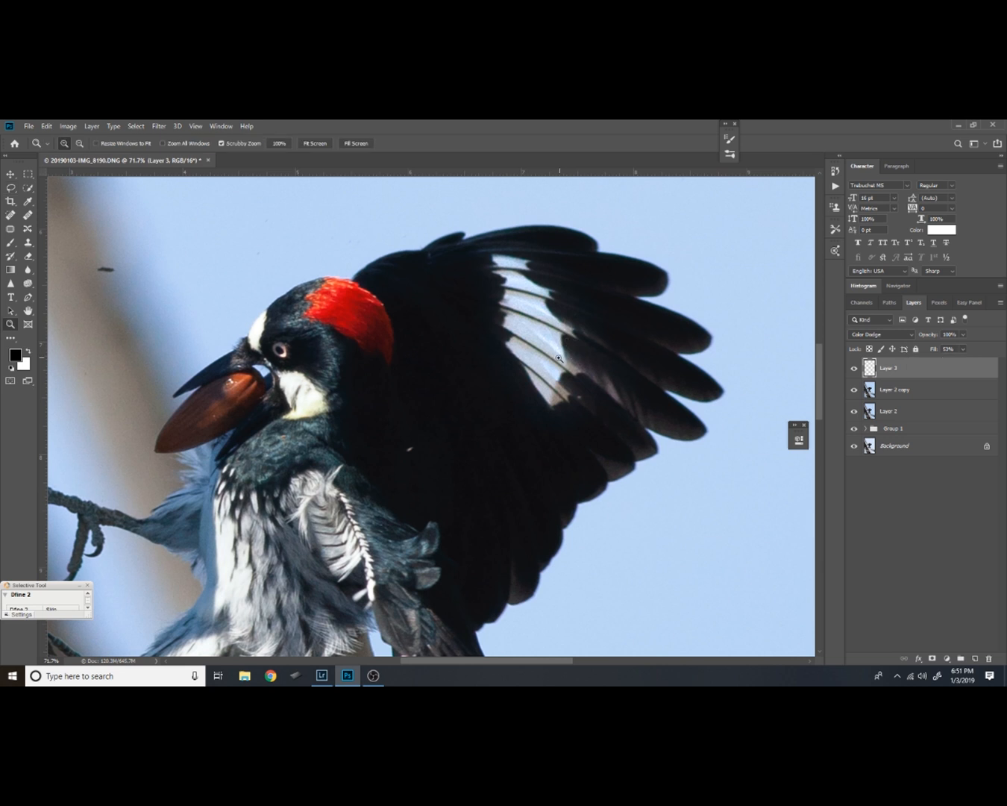
{"action": "left_click", "coordinate": [552, 377]}
{"action": "scroll", "coordinate": [579, 333], "scroll_direction": "up", "scroll_amount": 3}
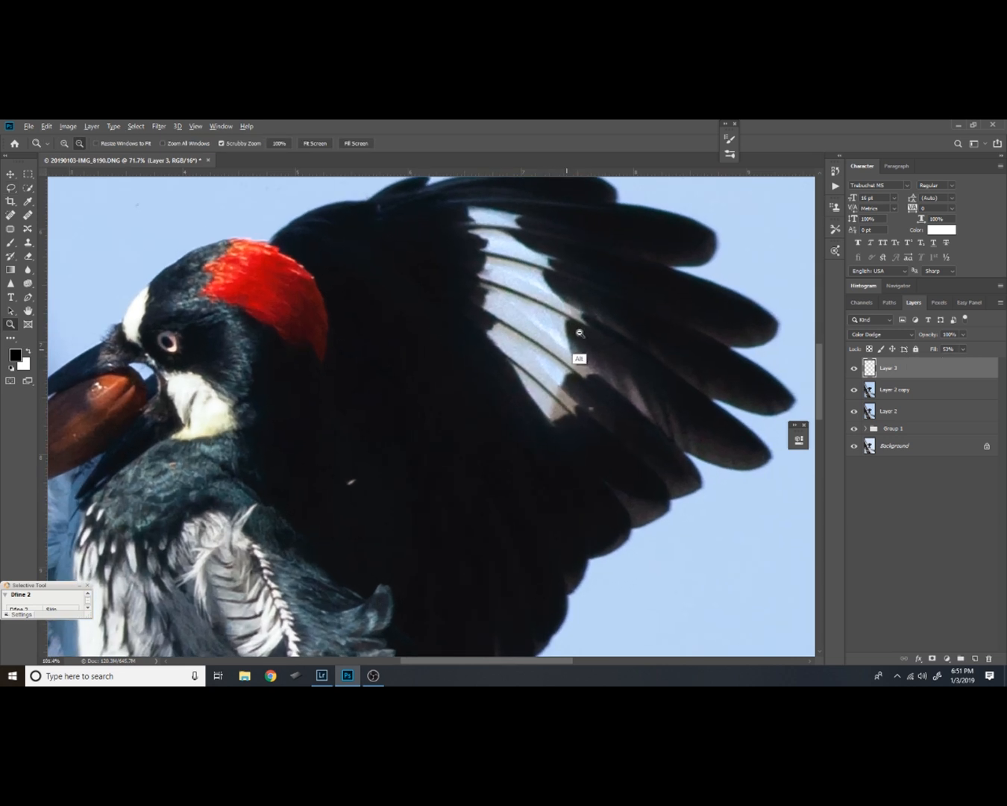
{"action": "left_click_drag", "start_coordinate": [600, 326], "coordinate": [598, 370]}
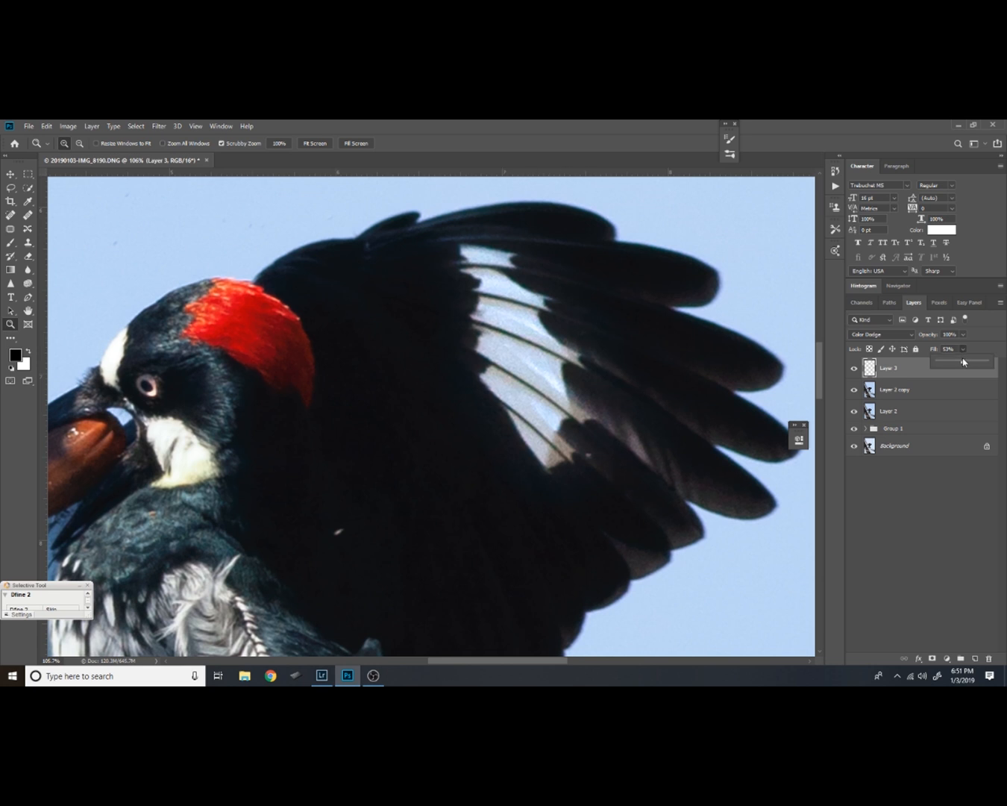
{"action": "left_click", "coordinate": [964, 363]}
{"action": "left_click_drag", "start_coordinate": [963, 364], "coordinate": [958, 366]}
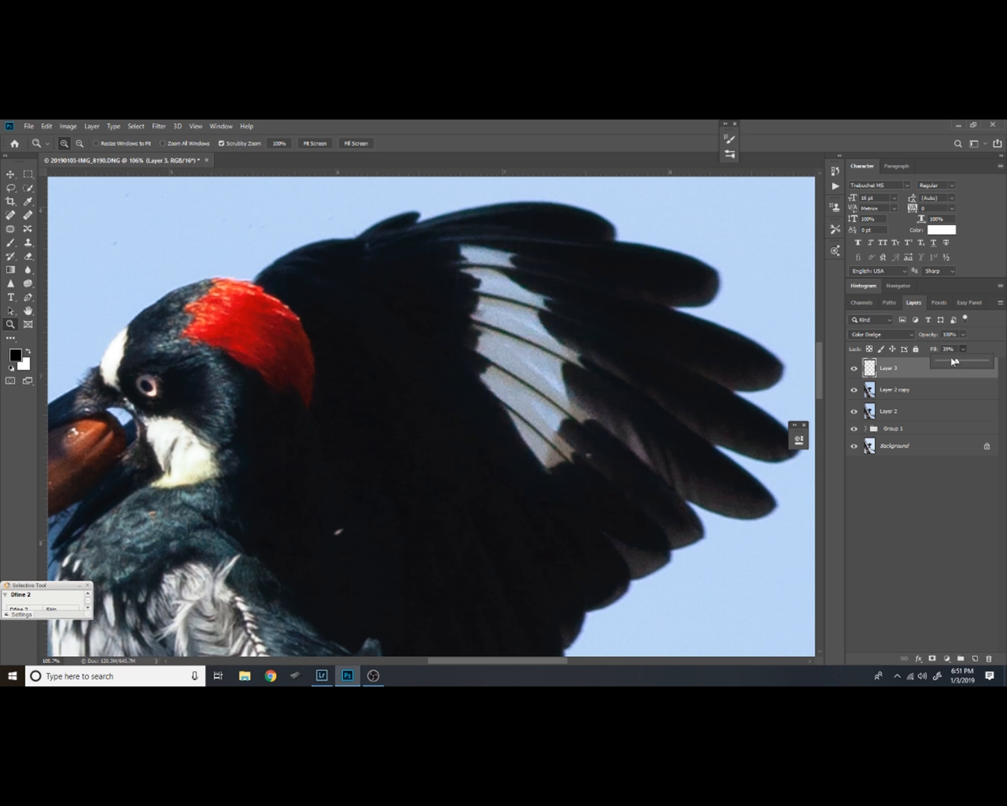
{"action": "left_click", "coordinate": [856, 369]}
{"action": "left_click", "coordinate": [856, 370]}
Add a black mask to the Color Dodge layer and choose a soft round brush
{"action": "left_click", "coordinate": [932, 658], "text": "alt"}
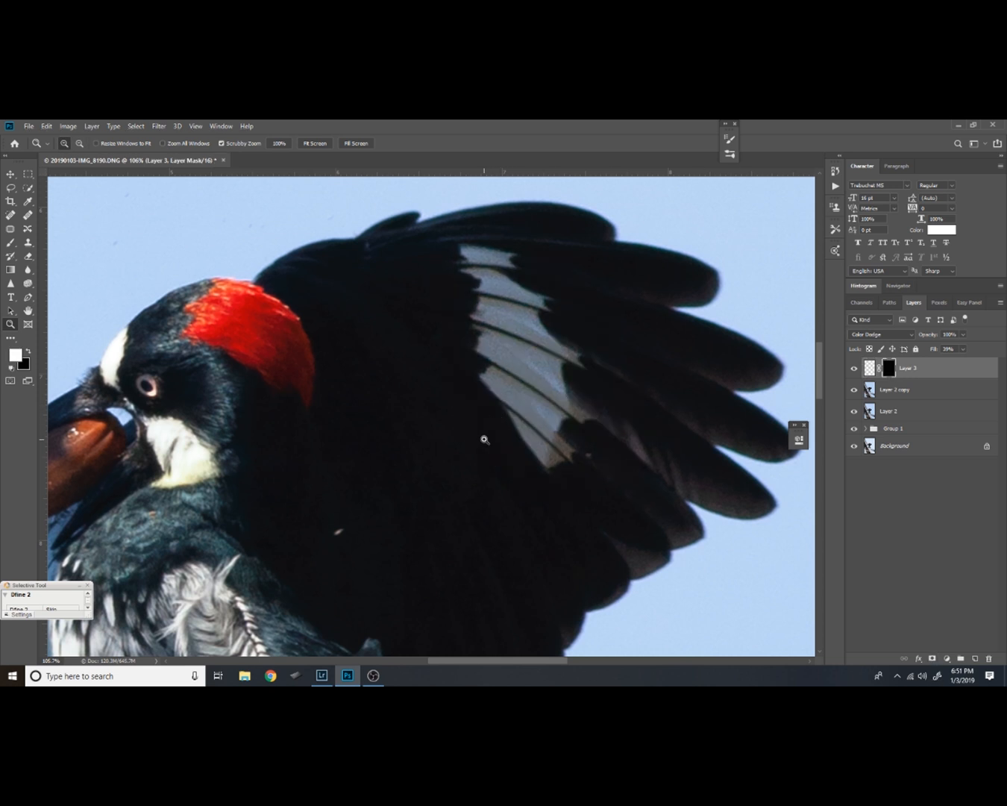
{"action": "key", "text": "b"}
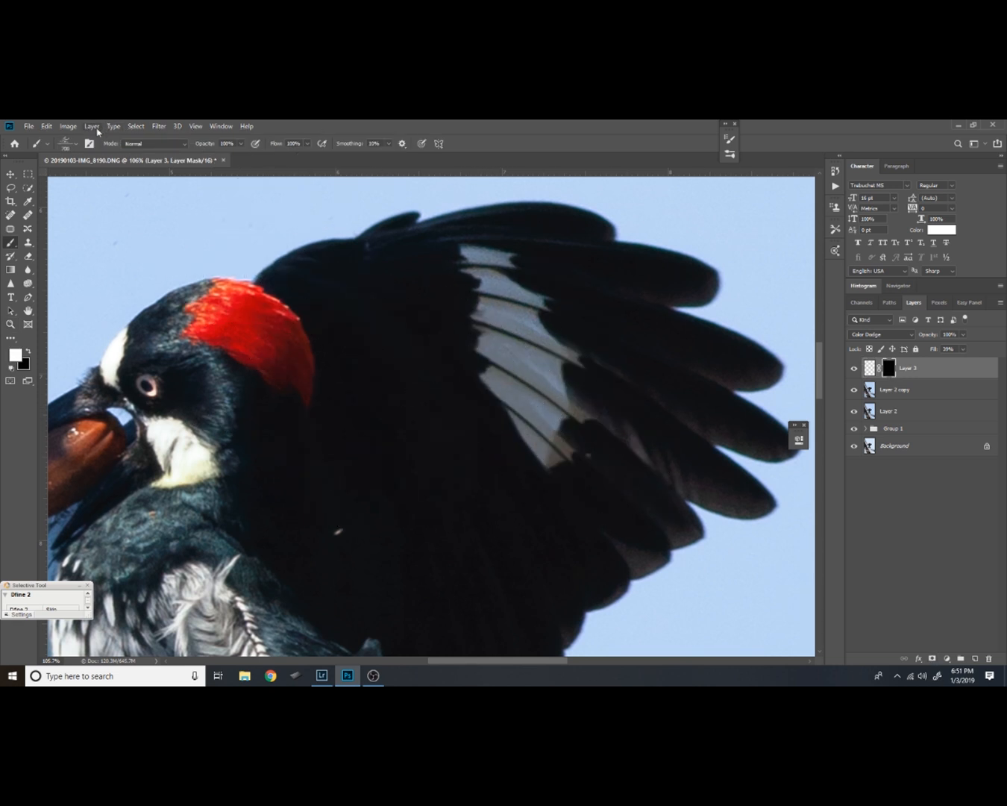
{"action": "left_click", "coordinate": [76, 146]}
{"action": "left_click", "coordinate": [40, 225]}
{"action": "left_click", "coordinate": [522, 153]}
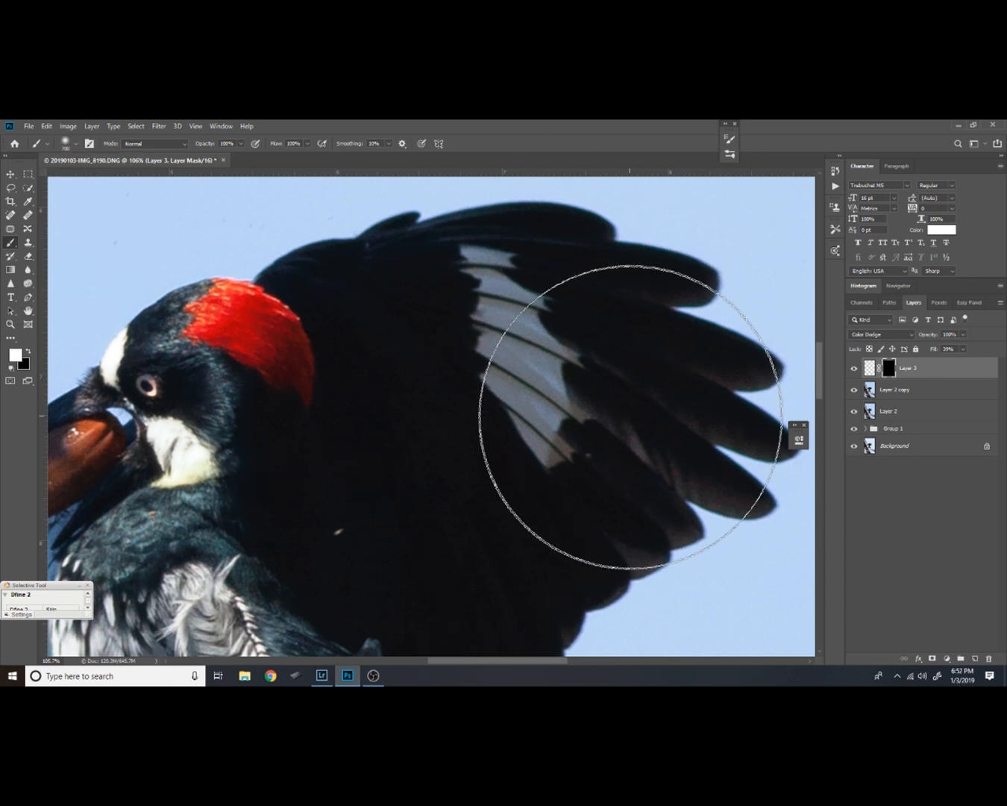
Reduce the brush to about 60 px and paint white on the mask over the wing's white patch and adjacent feathers
{"action": "key", "text": "bracketleft"}
{"action": "key", "text": "bracketleft"}
{"action": "key", "text": "bracketleft"}
{"action": "key", "text": "bracketleft"}
{"action": "key", "text": "bracketleft"}
{"action": "key", "text": "bracketleft"}
{"action": "key", "text": "bracketleft"}
{"action": "key", "text": "bracketleft"}
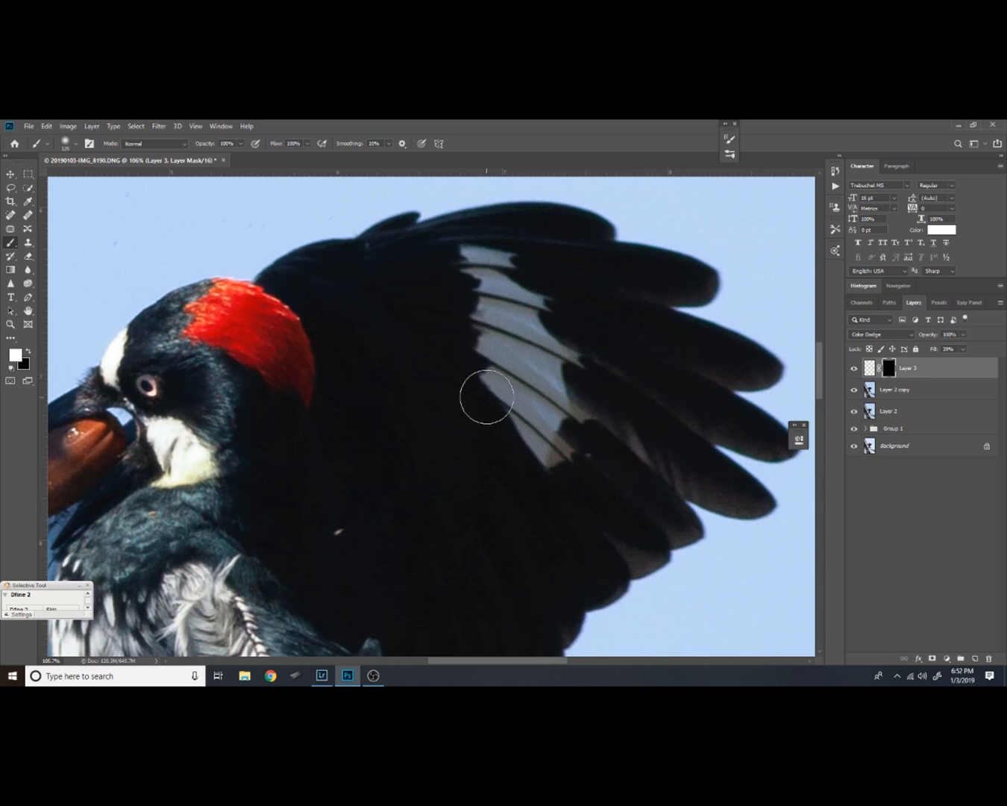
{"action": "key", "text": "bracketleft"}
{"action": "key", "text": "bracketleft"}
{"action": "key", "text": "bracketleft"}
{"action": "key", "text": "bracketleft"}
{"action": "key", "text": "bracketleft"}
{"action": "mouse_move", "coordinate": [508, 255]}
{"action": "left_mouse_down"}
{"action": "mouse_move", "coordinate": [477, 279]}
{"action": "mouse_move", "coordinate": [526, 297]}
{"action": "mouse_move", "coordinate": [493, 306]}
{"action": "mouse_move", "coordinate": [559, 357]}
{"action": "mouse_move", "coordinate": [496, 338]}
{"action": "mouse_move", "coordinate": [556, 397]}
{"action": "mouse_move", "coordinate": [502, 381]}
{"action": "mouse_move", "coordinate": [577, 421]}
{"action": "mouse_move", "coordinate": [553, 439]}
{"action": "mouse_move", "coordinate": [559, 450]}
{"action": "mouse_move", "coordinate": [496, 388]}
{"action": "mouse_move", "coordinate": [603, 423]}
{"action": "mouse_move", "coordinate": [635, 445]}
{"action": "mouse_move", "coordinate": [658, 438]}
{"action": "left_mouse_up"}
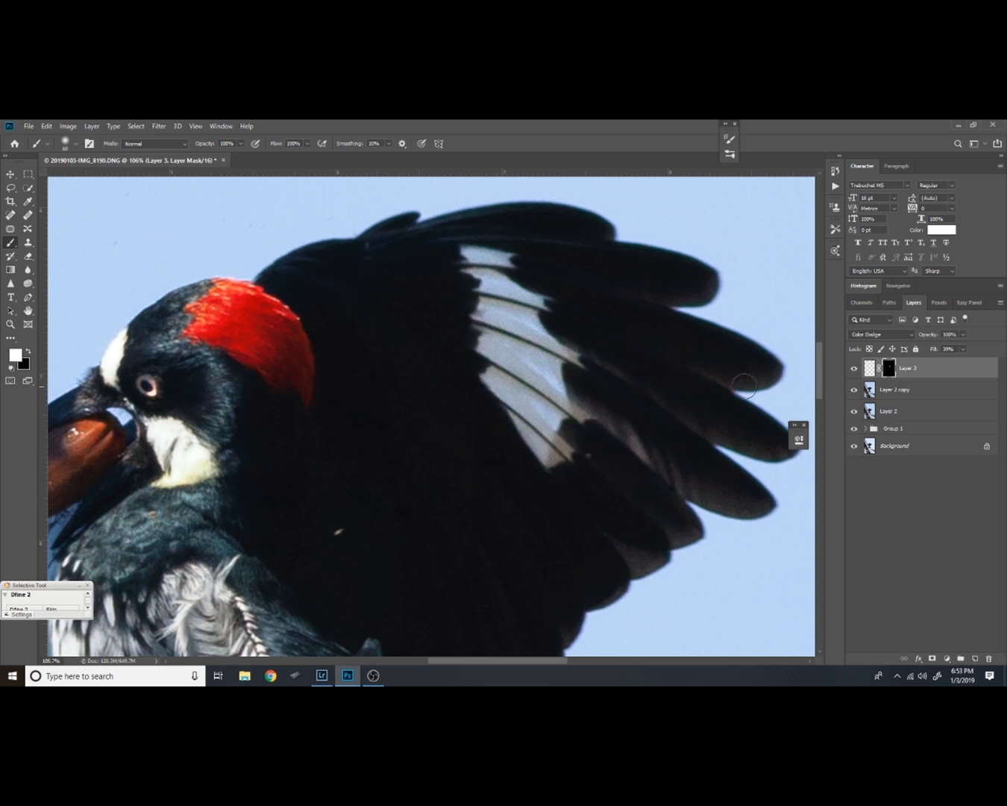
Compare the whole bird with the Color Dodge layer hidden and shown, and test its Fill strength
{"action": "key", "text": "z"}
{"action": "scroll", "coordinate": [610, 442], "scroll_direction": "down", "scroll_amount": 5}
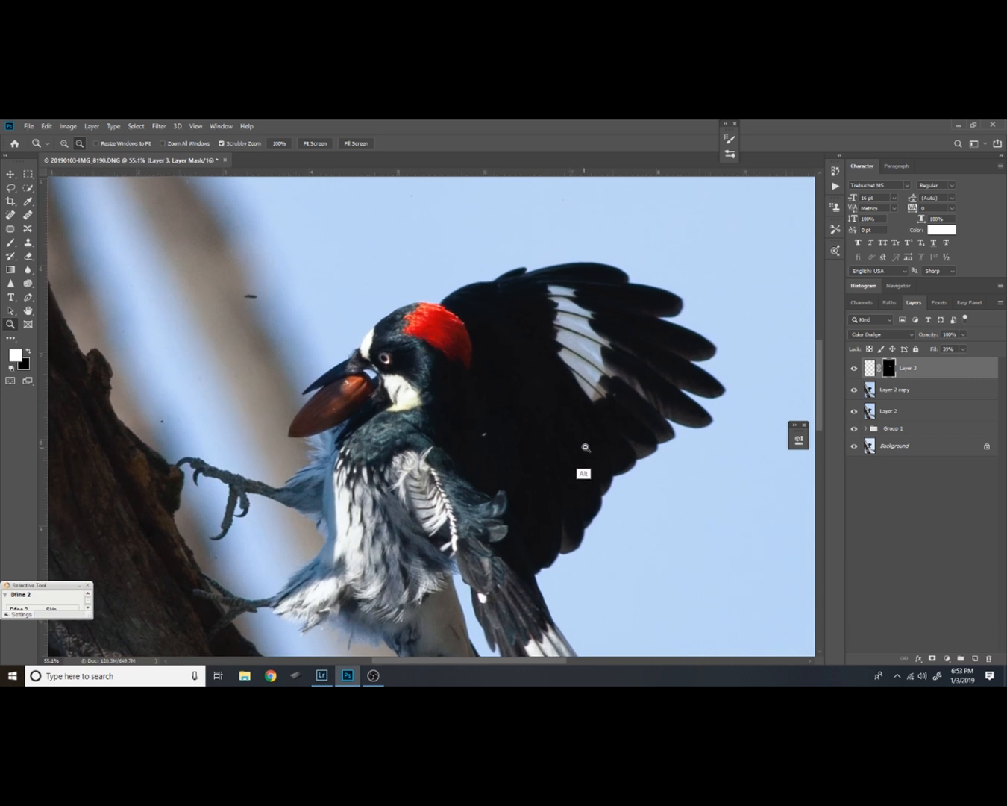
{"action": "scroll", "coordinate": [610, 442], "scroll_direction": "down", "scroll_amount": 3}
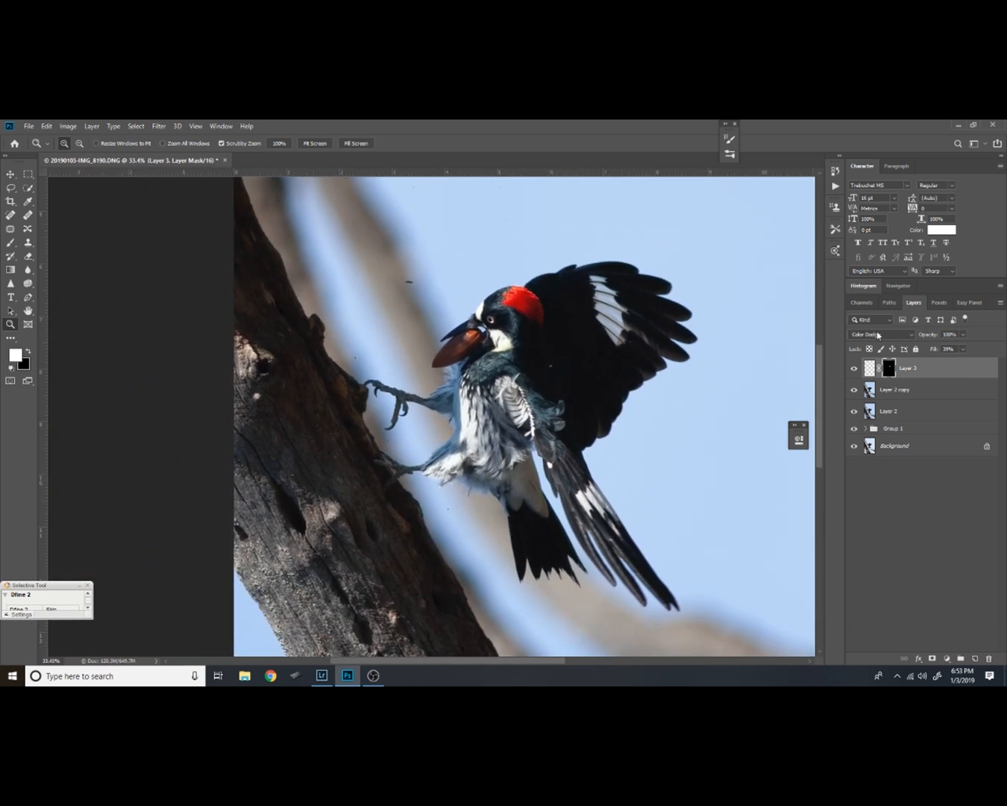
{"action": "left_click", "coordinate": [856, 368]}
{"action": "left_click", "coordinate": [856, 369]}
{"action": "left_click", "coordinate": [963, 348]}
{"action": "left_click_drag", "start_coordinate": [956, 353], "coordinate": [946, 353]}
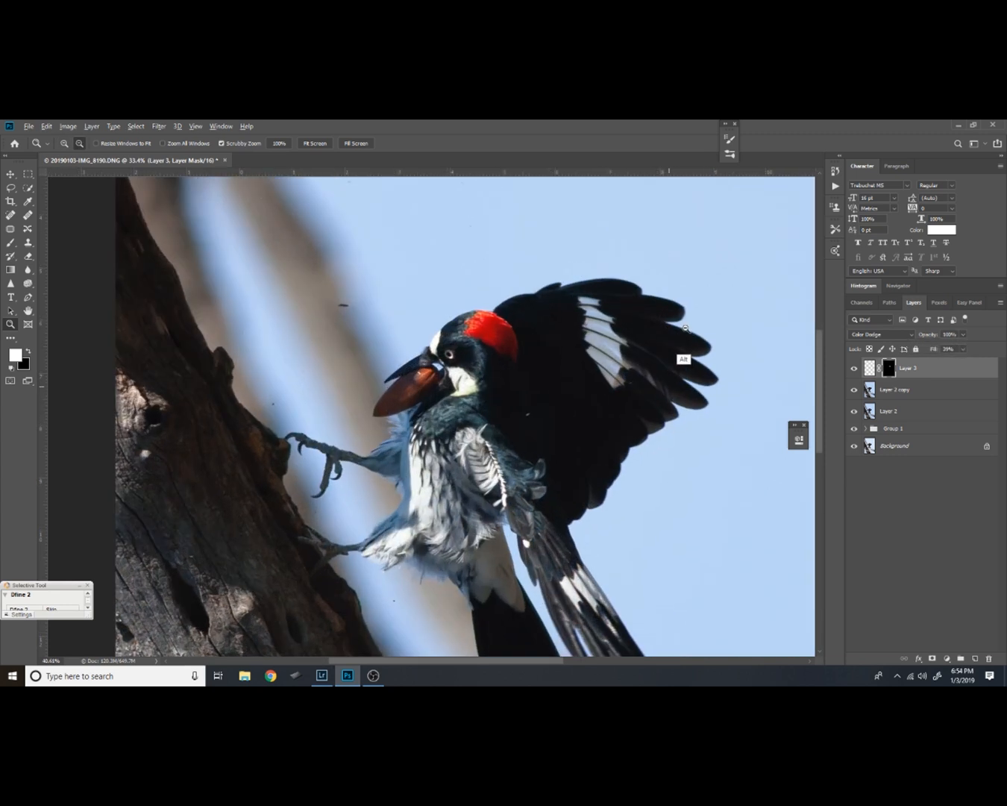
Add a new blank layer above the Color Dodge layer and reset the foreground and background colors to black and white
{"action": "scroll", "coordinate": [684, 326], "scroll_direction": "up", "scroll_amount": 5}
{"action": "left_click_drag", "start_coordinate": [694, 339], "coordinate": [585, 398]}
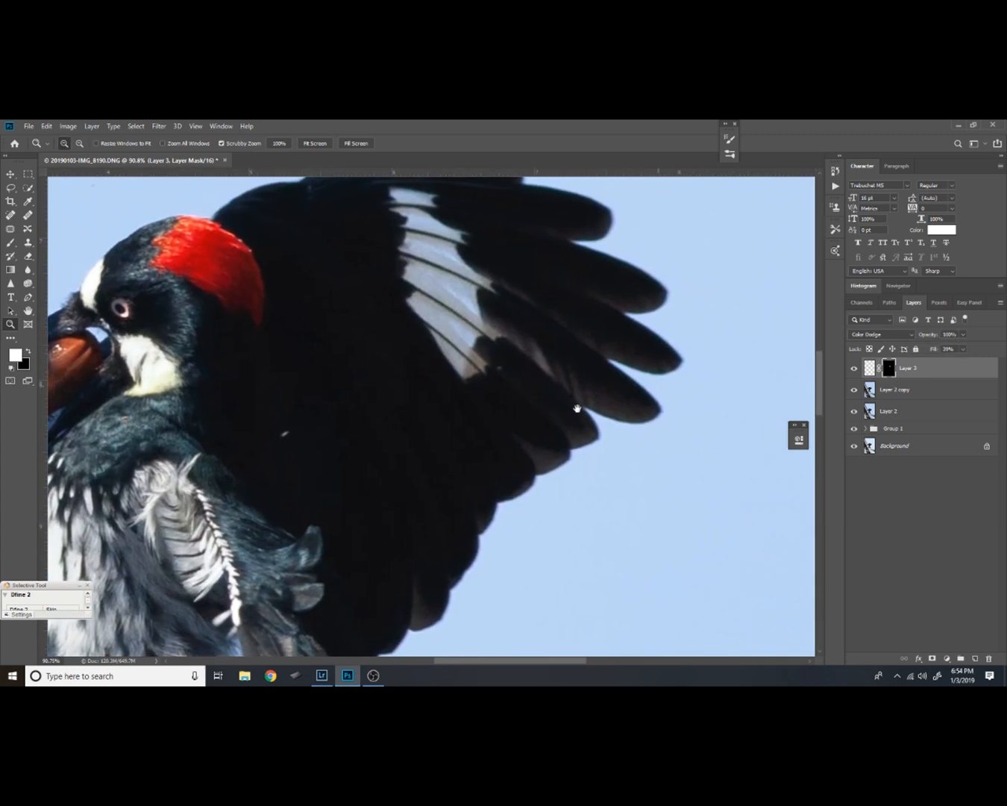
{"action": "left_click", "coordinate": [971, 659]}
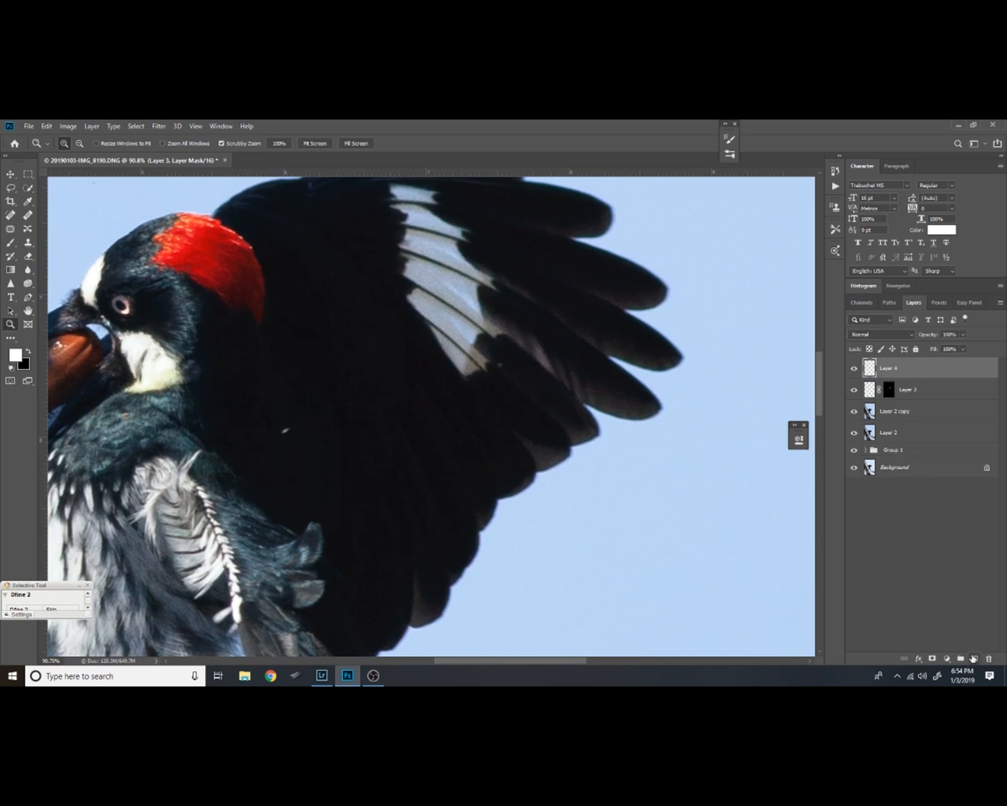
{"action": "key", "text": "d"}
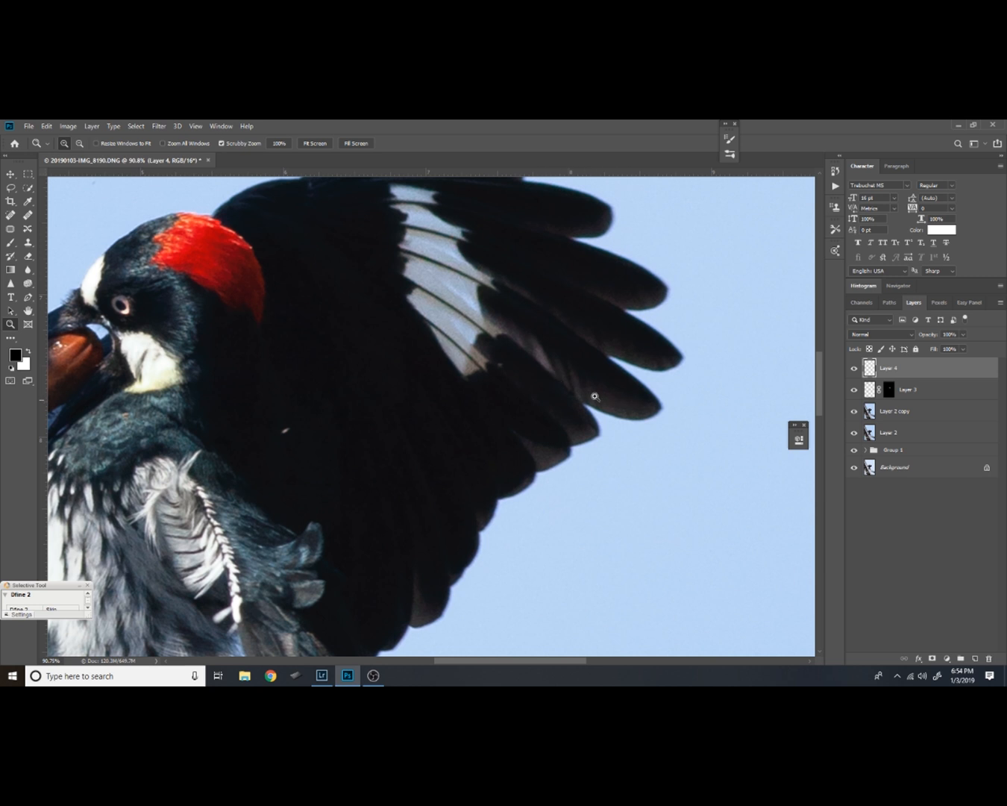
Lasso the outer feather tips along the wing's edge with a 30 px feather, fill the selection with white, and deselect
{"action": "left_click_drag", "start_coordinate": [489, 402], "coordinate": [464, 359]}
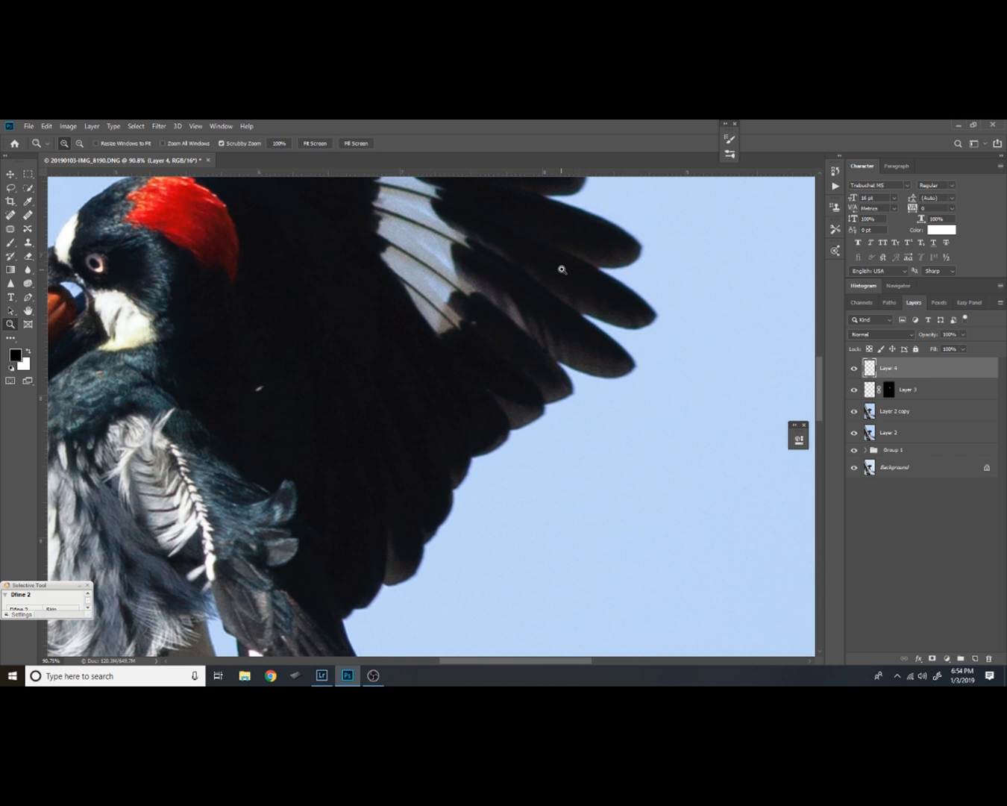
{"action": "key", "text": "l"}
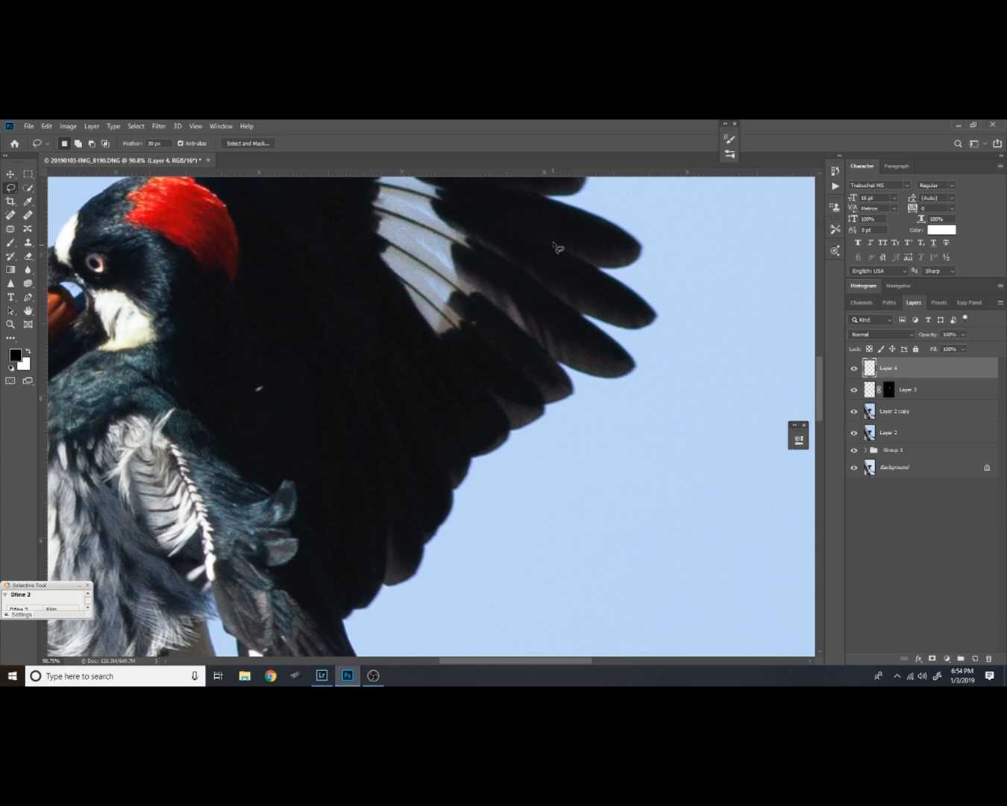
{"action": "mouse_move", "coordinate": [560, 222]}
{"action": "left_mouse_down"}
{"action": "mouse_move", "coordinate": [403, 485]}
{"action": "mouse_move", "coordinate": [375, 552]}
{"action": "mouse_move", "coordinate": [382, 584]}
{"action": "mouse_move", "coordinate": [409, 592]}
{"action": "mouse_move", "coordinate": [536, 438]}
{"action": "mouse_move", "coordinate": [614, 398]}
{"action": "mouse_move", "coordinate": [672, 347]}
{"action": "mouse_move", "coordinate": [681, 255]}
{"action": "mouse_move", "coordinate": [649, 217]}
{"action": "mouse_move", "coordinate": [603, 200]}
{"action": "mouse_move", "coordinate": [559, 222]}
{"action": "left_mouse_up"}
{"action": "mouse_move", "coordinate": [629, 429]}
{"action": "left_mouse_down"}
{"action": "mouse_move", "coordinate": [632, 394]}
{"action": "mouse_move", "coordinate": [614, 417]}
{"action": "left_mouse_up"}
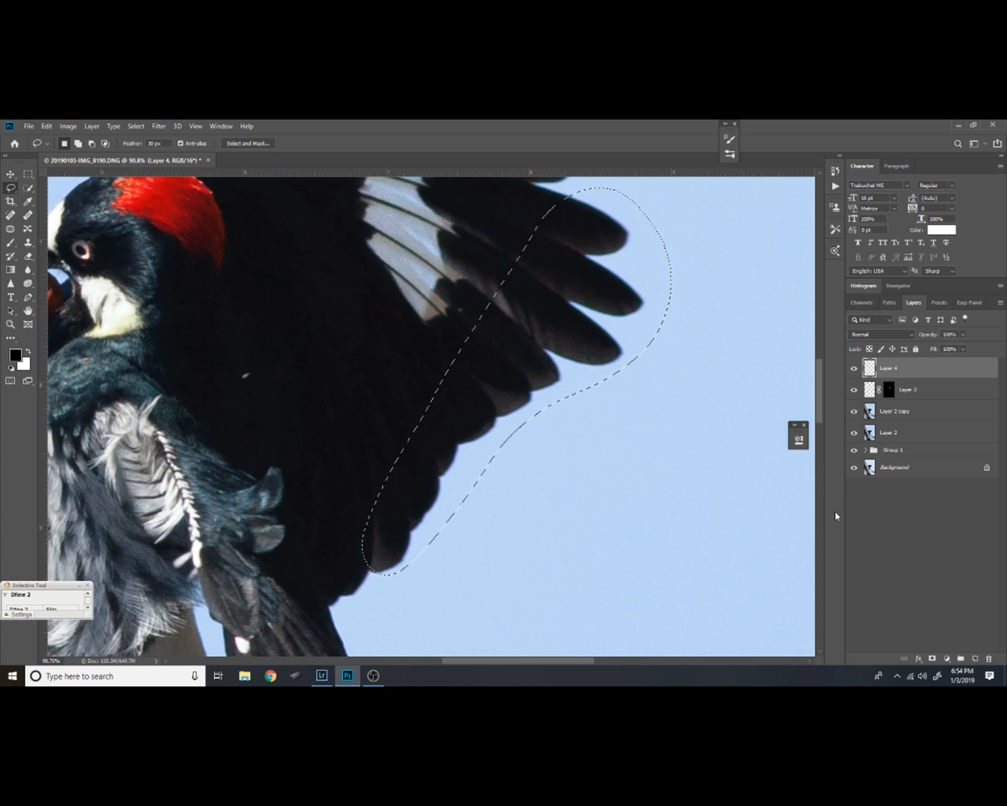
{"action": "key", "text": "ctrl+BackSpace"}
{"action": "key", "text": "ctrl+d"}
Set the white-filled layer to Color Dodge with 38% Fill and hide its effect behind a black layer mask
{"action": "left_click", "coordinate": [911, 335]}
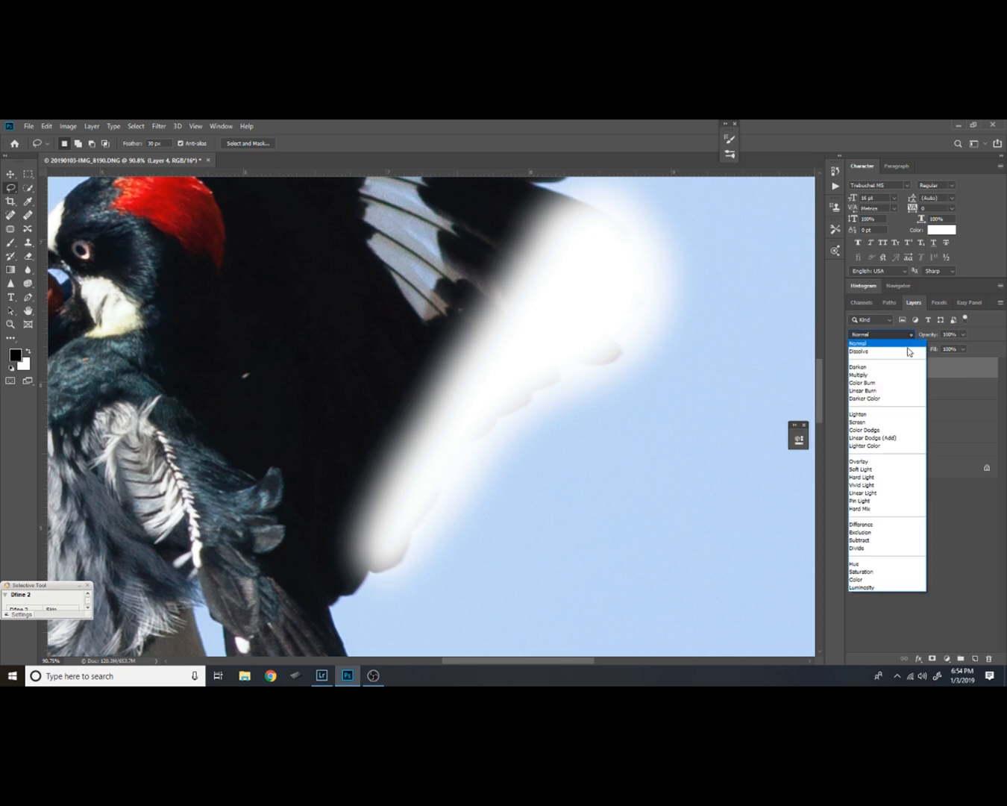
{"action": "left_click", "coordinate": [885, 431]}
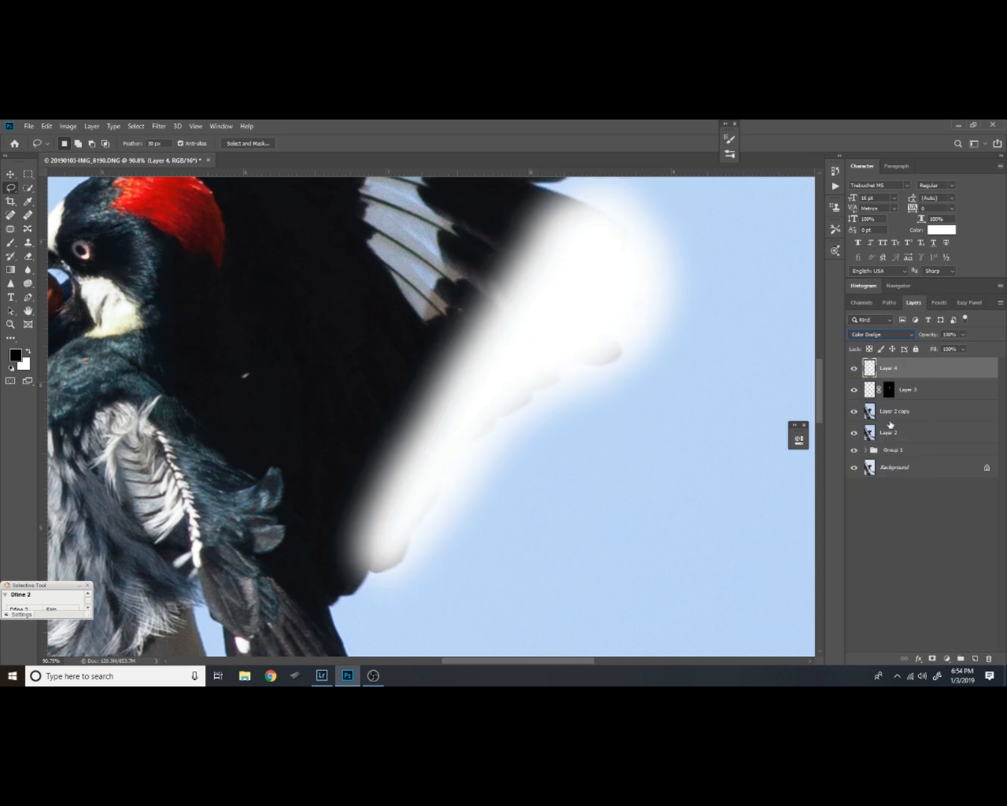
{"action": "left_click", "coordinate": [962, 349]}
{"action": "left_click_drag", "start_coordinate": [967, 366], "coordinate": [930, 369]}
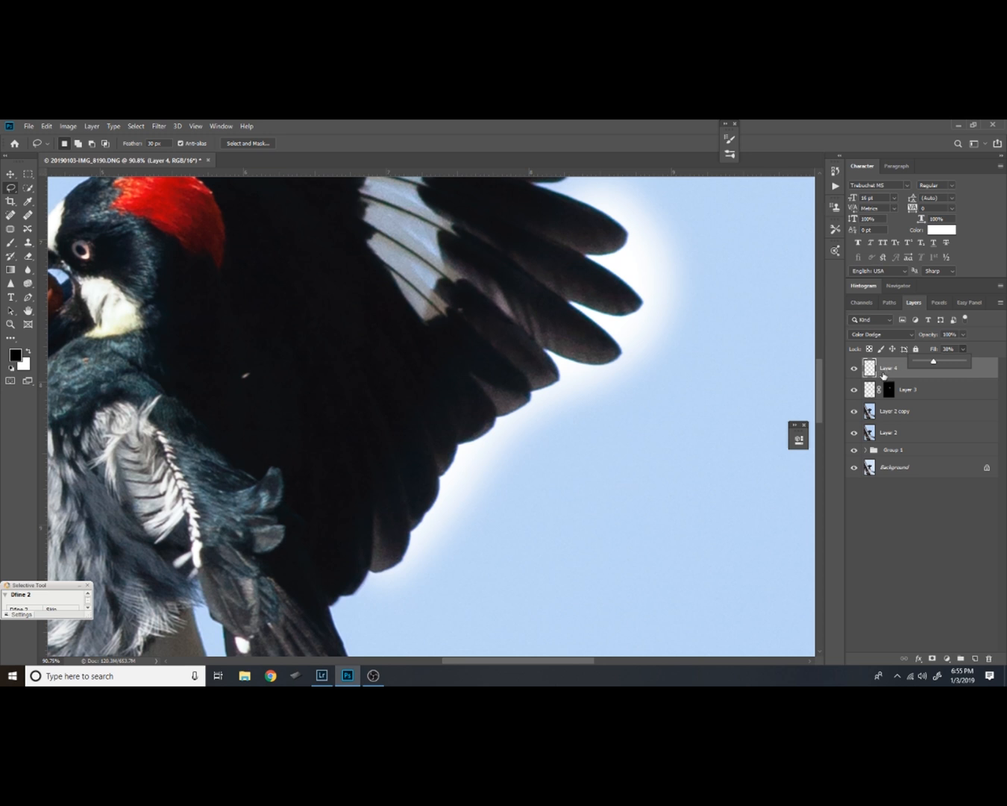
{"action": "left_click", "coordinate": [933, 659], "text": "alt"}
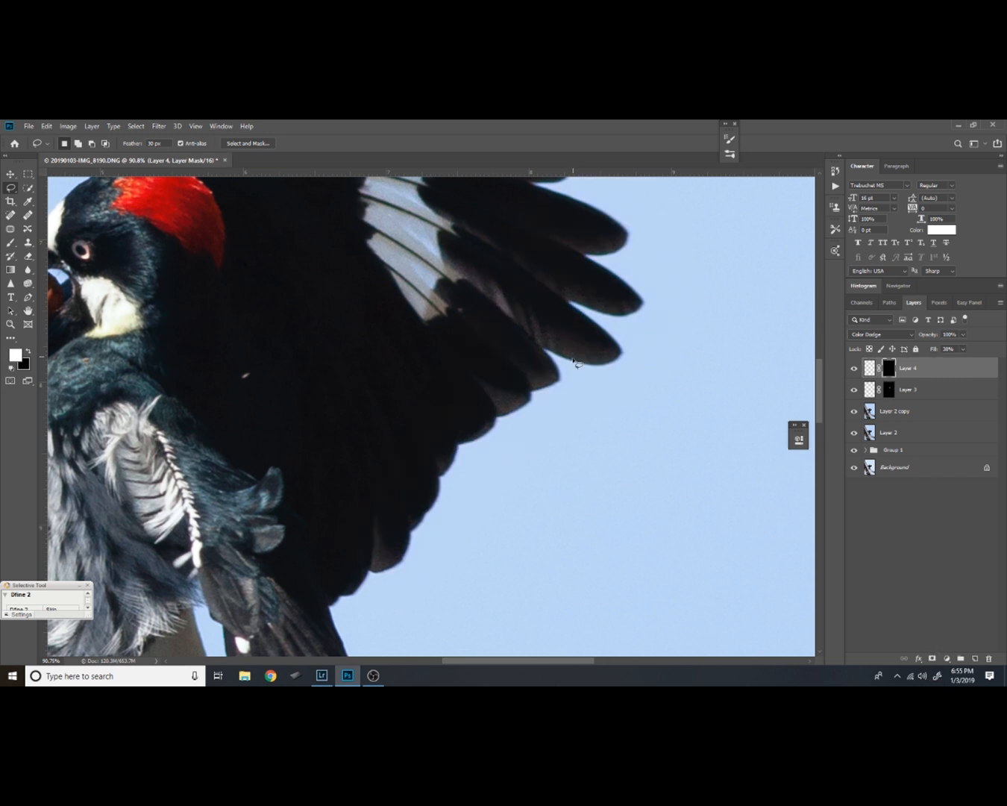
Paint white on Layer 4's mask with a soft 40 px brush over the outer and lower feather tips of the wing
{"action": "left_click_drag", "start_coordinate": [587, 393], "coordinate": [556, 443]}
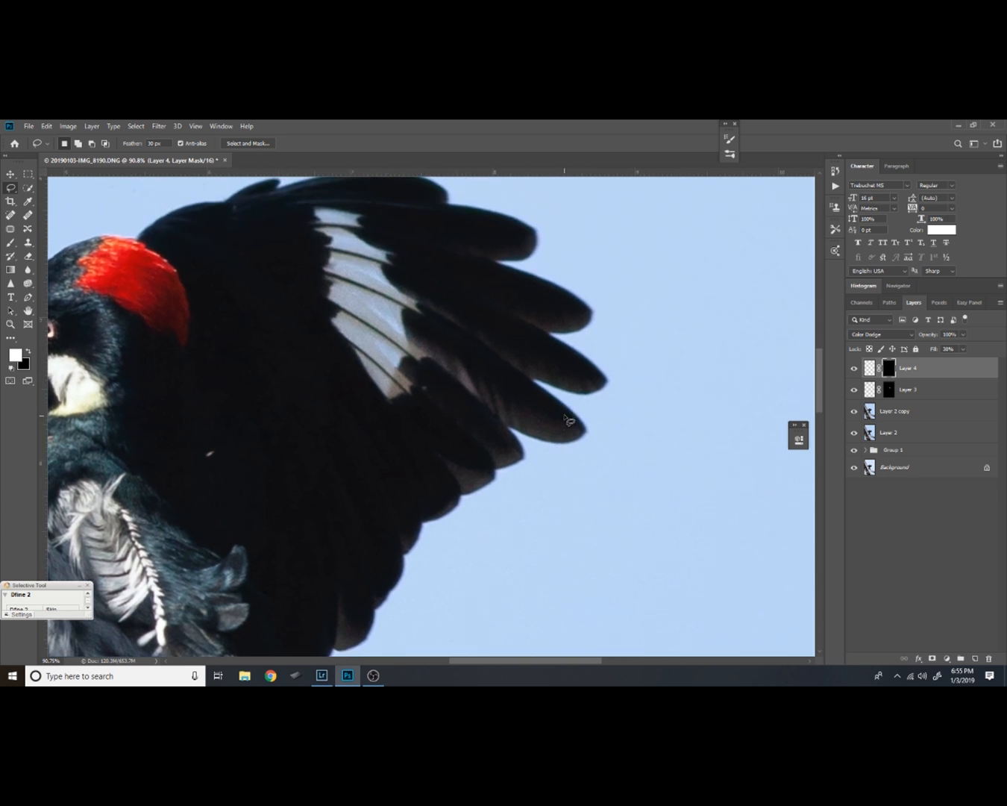
{"action": "key", "text": "z"}
{"action": "left_click_drag", "start_coordinate": [562, 427], "coordinate": [572, 408], "text": "ctrl"}
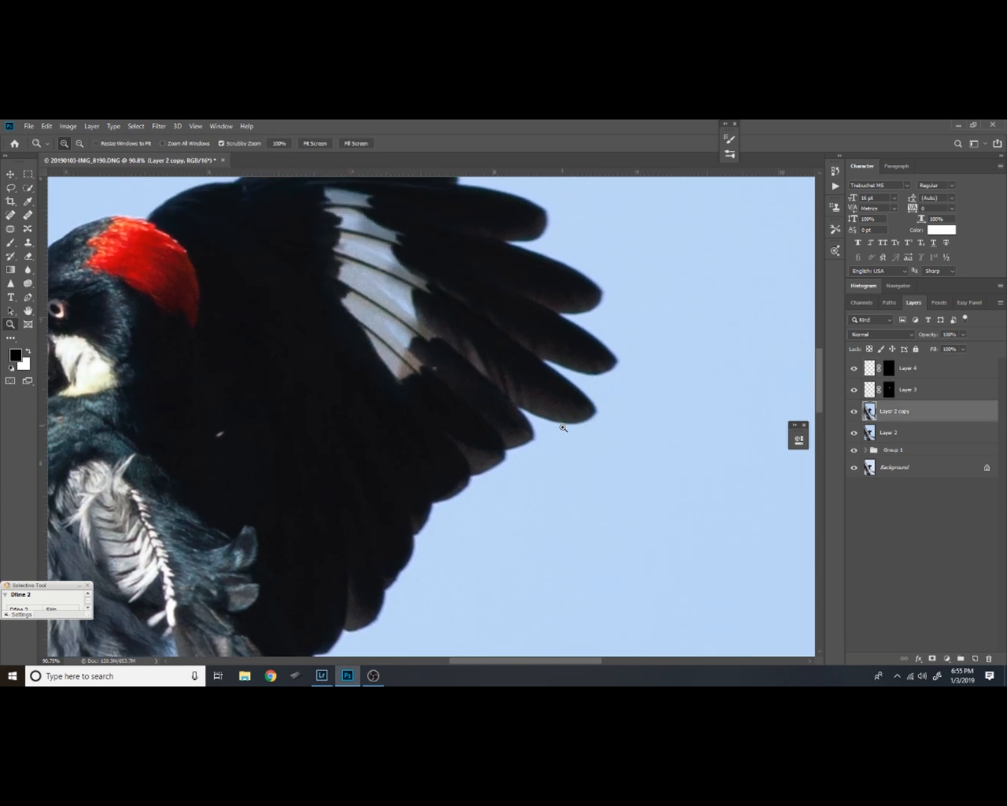
{"action": "key", "text": "ctrl+z"}
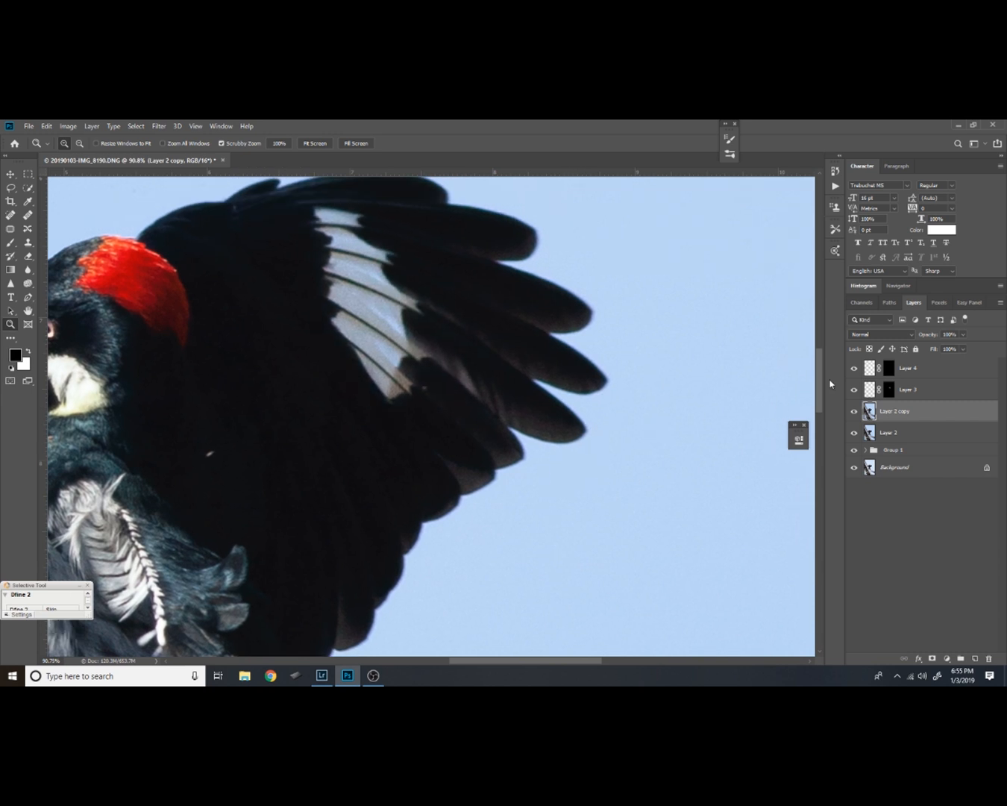
{"action": "left_click", "coordinate": [890, 367]}
{"action": "key", "text": "alt"}
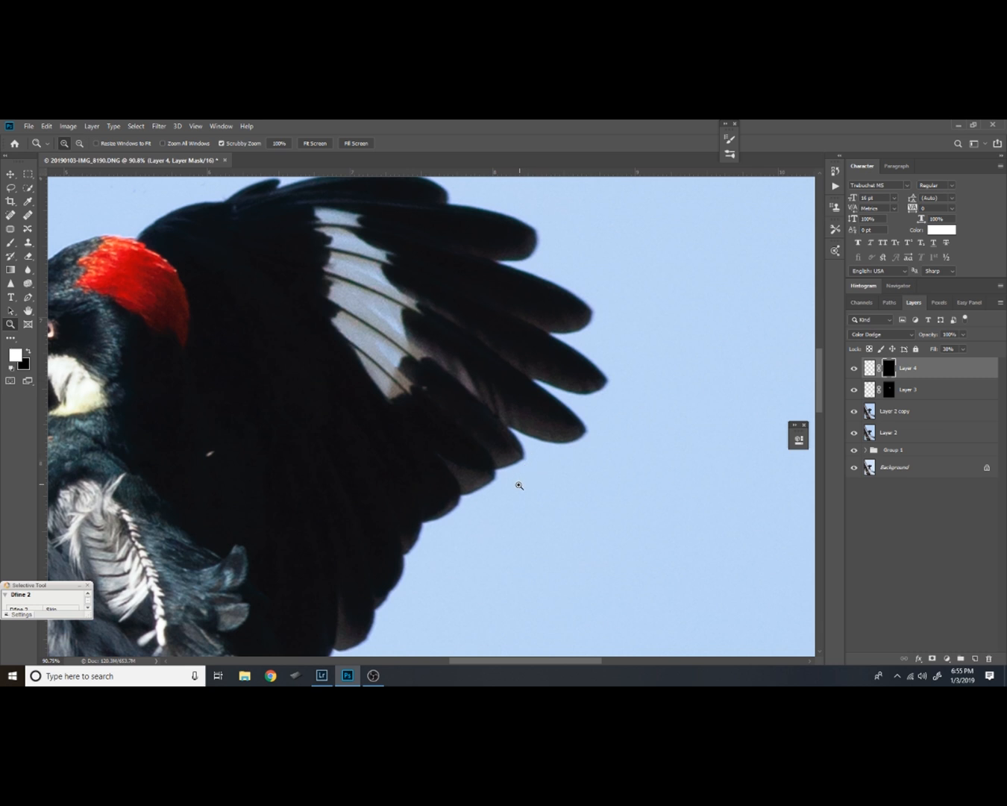
{"action": "mouse_move", "coordinate": [573, 391]}
{"action": "left_mouse_down"}
{"action": "mouse_move", "coordinate": [546, 491]}
{"action": "mouse_move", "coordinate": [623, 300]}
{"action": "mouse_move", "coordinate": [591, 397]}
{"action": "left_mouse_up"}
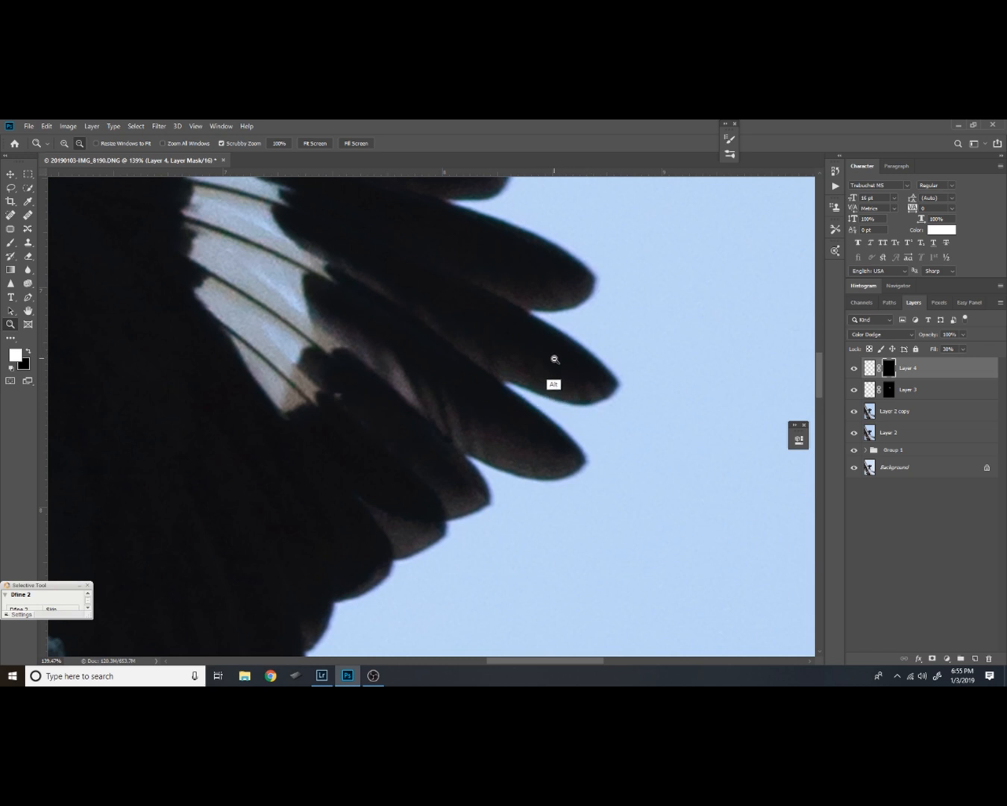
{"action": "key", "text": "b"}
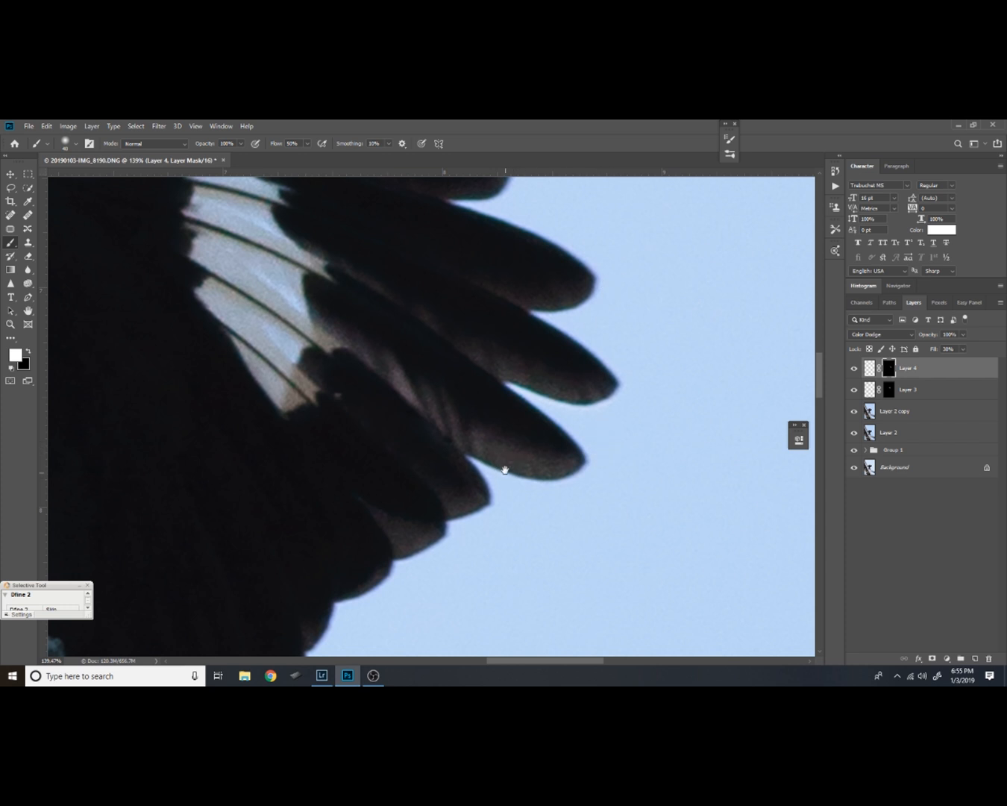
{"action": "left_click_drag", "start_coordinate": [504, 475], "coordinate": [505, 419]}
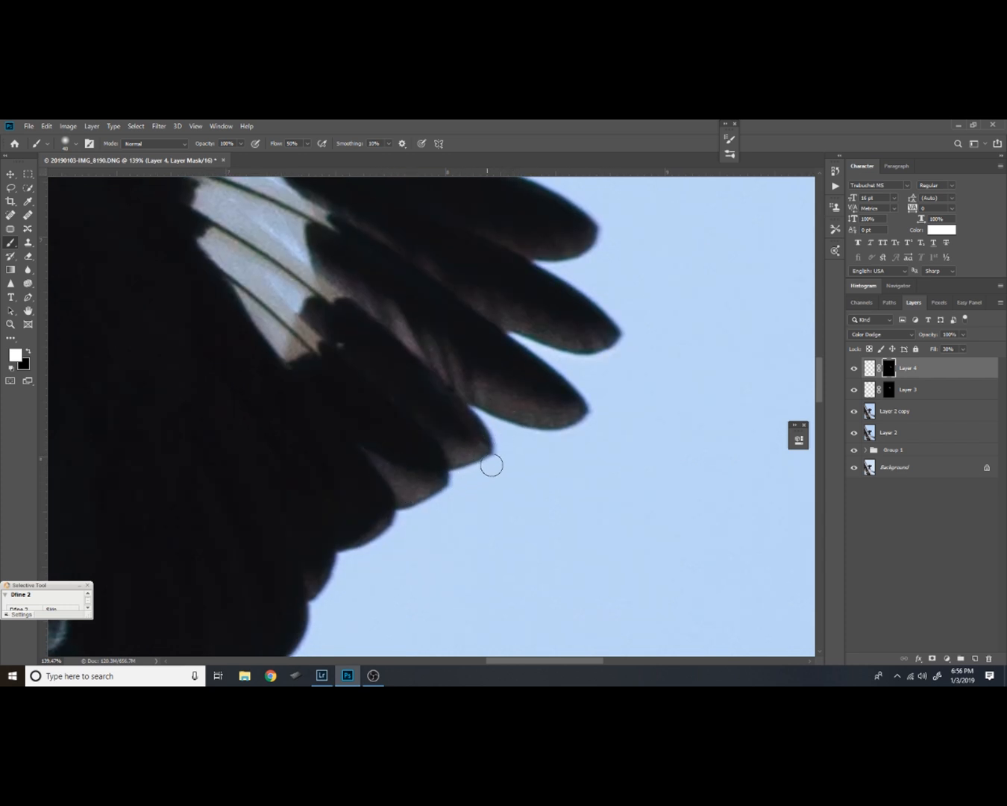
{"action": "mouse_move", "coordinate": [377, 547]}
{"action": "left_mouse_down"}
{"action": "mouse_move", "coordinate": [383, 524]}
{"action": "mouse_move", "coordinate": [374, 500]}
{"action": "mouse_move", "coordinate": [431, 378]}
{"action": "left_mouse_up"}
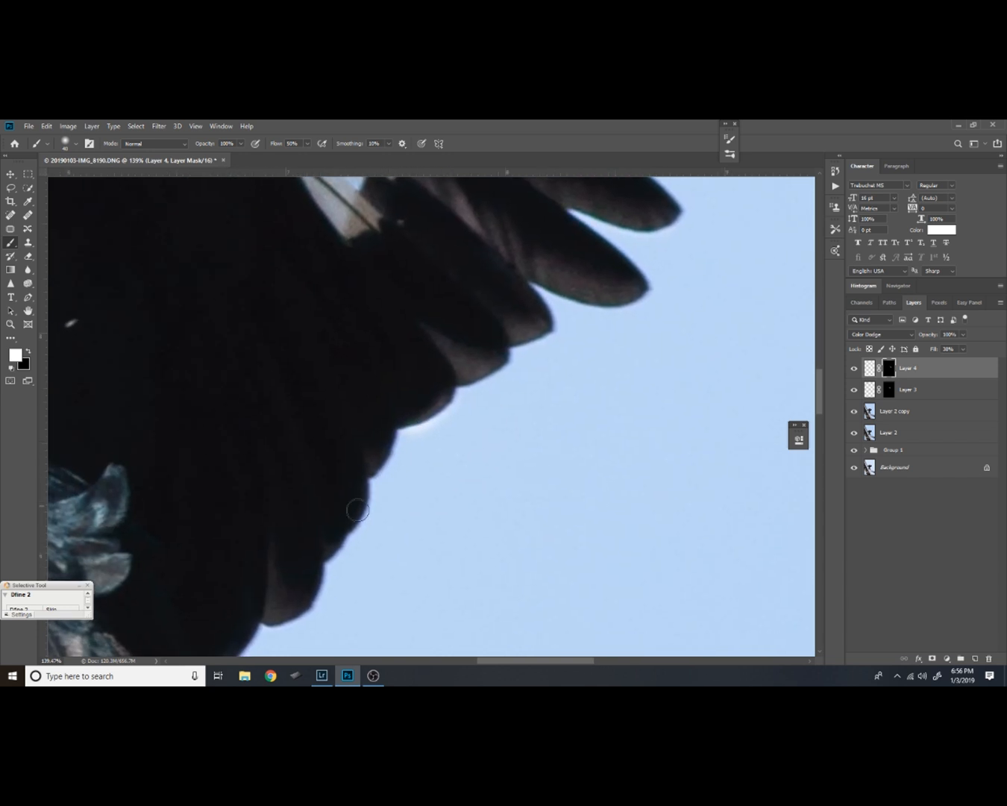
{"action": "left_click_drag", "start_coordinate": [274, 554], "coordinate": [280, 607]}
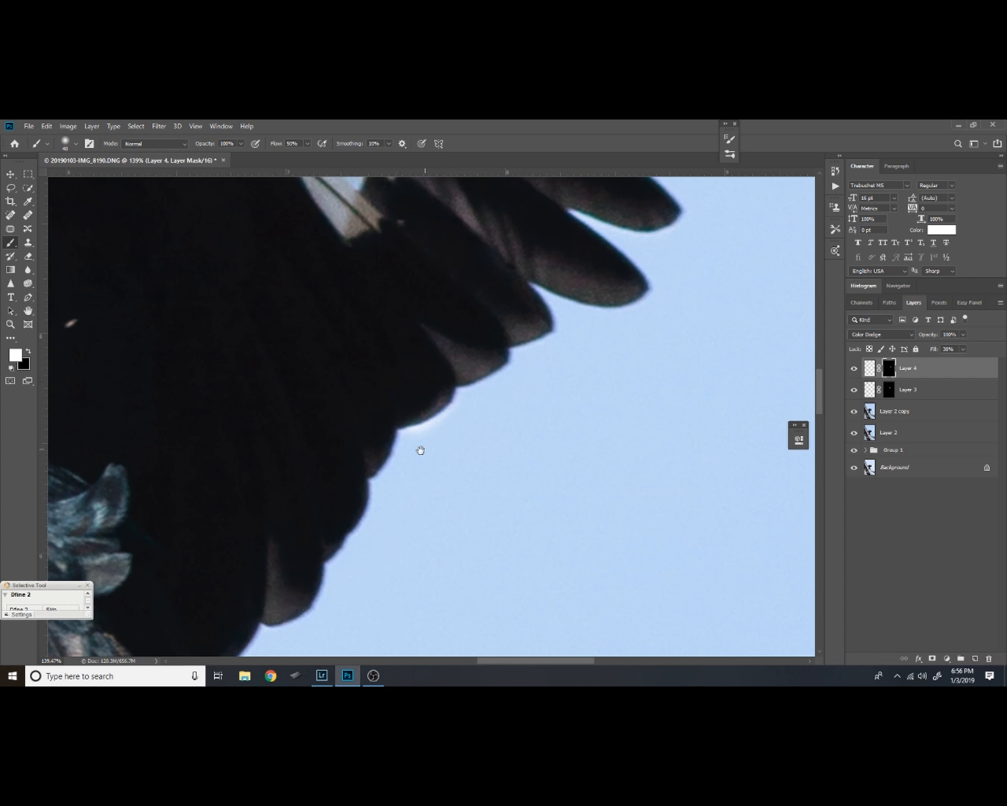
Continue painting white on the mask over the upper wing's feather tips and check the whole wing edge for missed areas
{"action": "left_click_drag", "start_coordinate": [342, 564], "coordinate": [488, 350]}
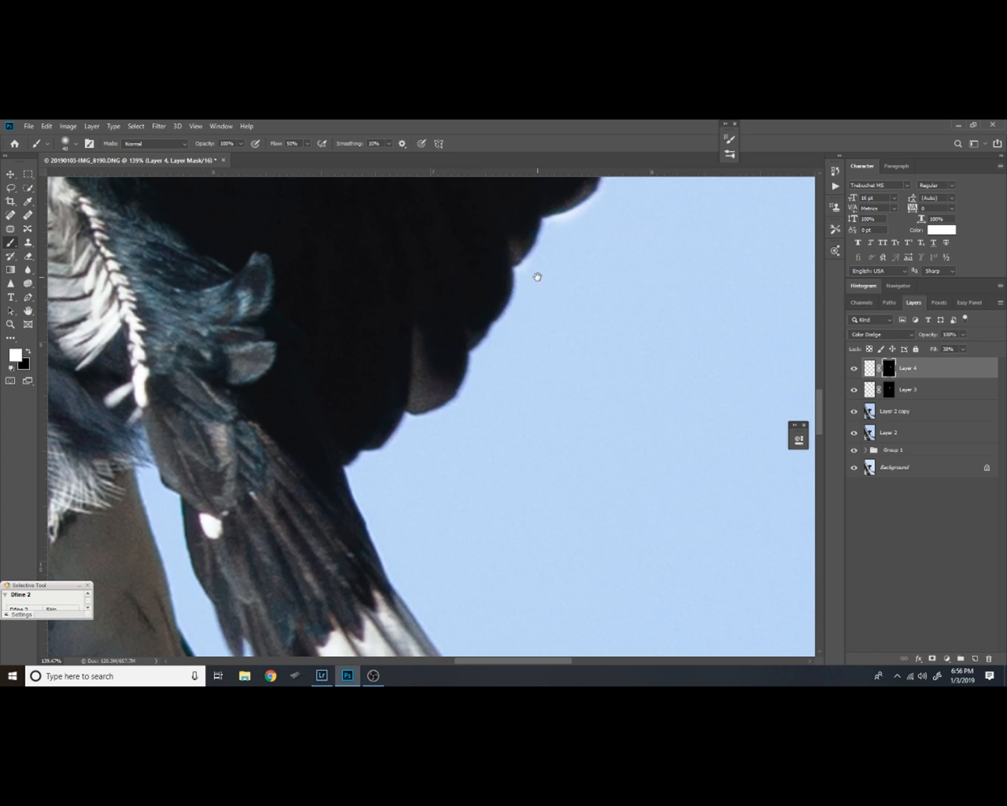
{"action": "left_click_drag", "start_coordinate": [535, 274], "coordinate": [384, 597]}
{"action": "left_click_drag", "start_coordinate": [599, 269], "coordinate": [584, 367]}
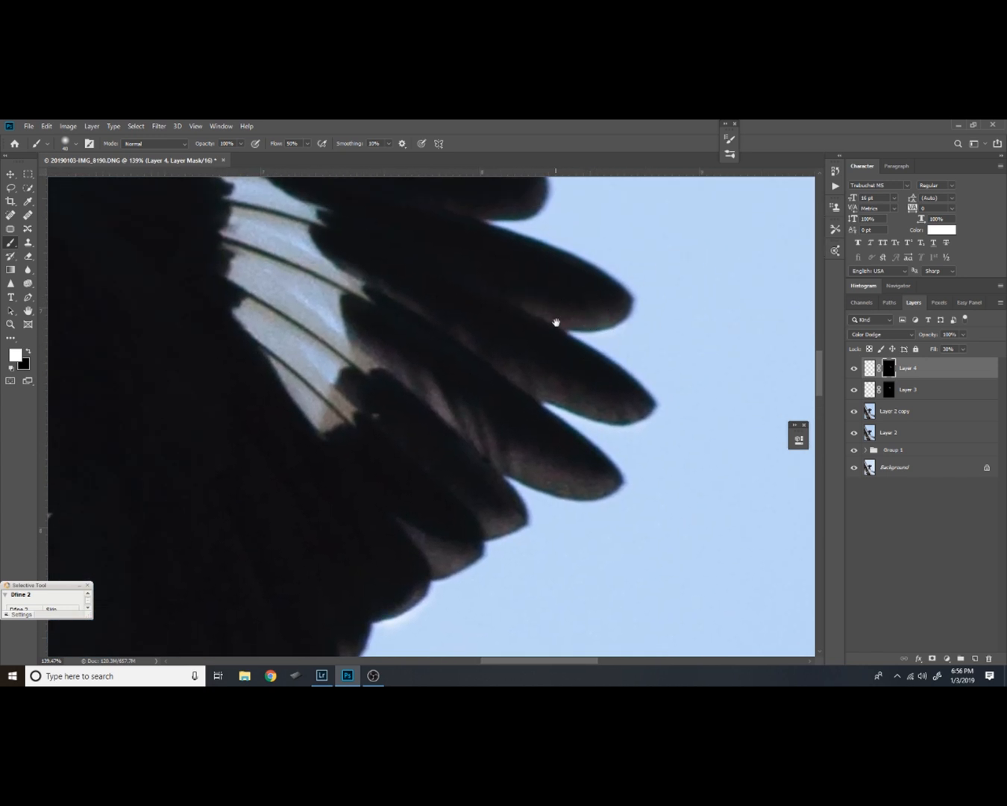
{"action": "left_click_drag", "start_coordinate": [558, 322], "coordinate": [567, 439]}
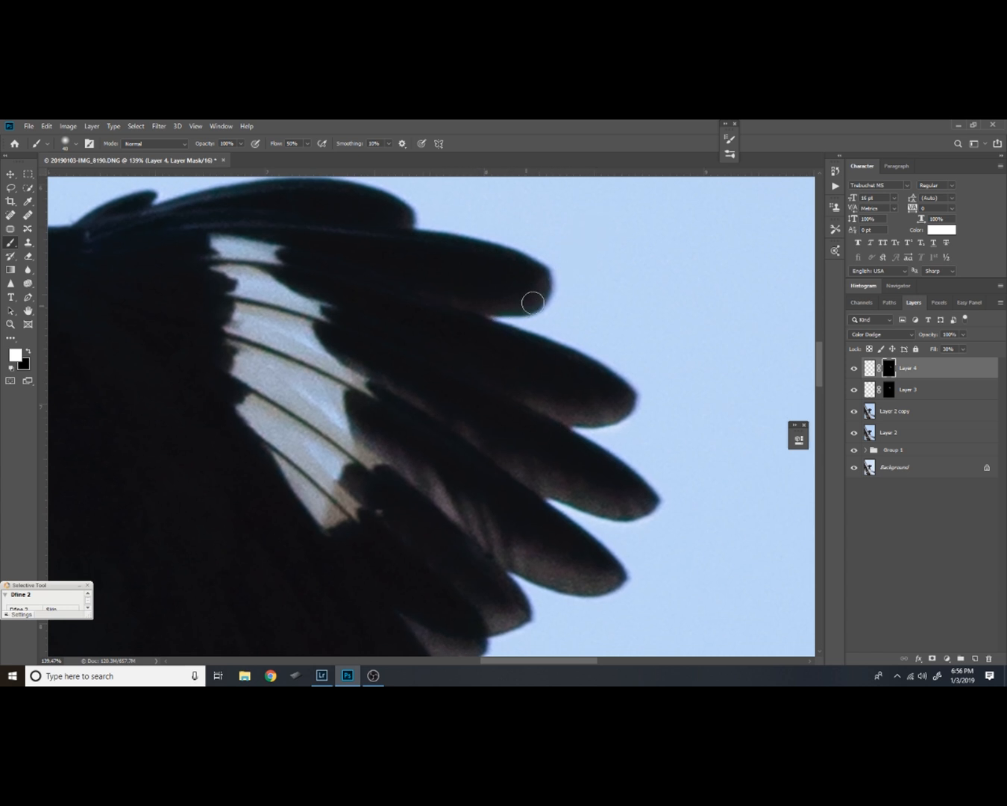
{"action": "left_click_drag", "start_coordinate": [512, 410], "coordinate": [535, 301]}
{"action": "left_click_drag", "start_coordinate": [484, 407], "coordinate": [505, 444]}
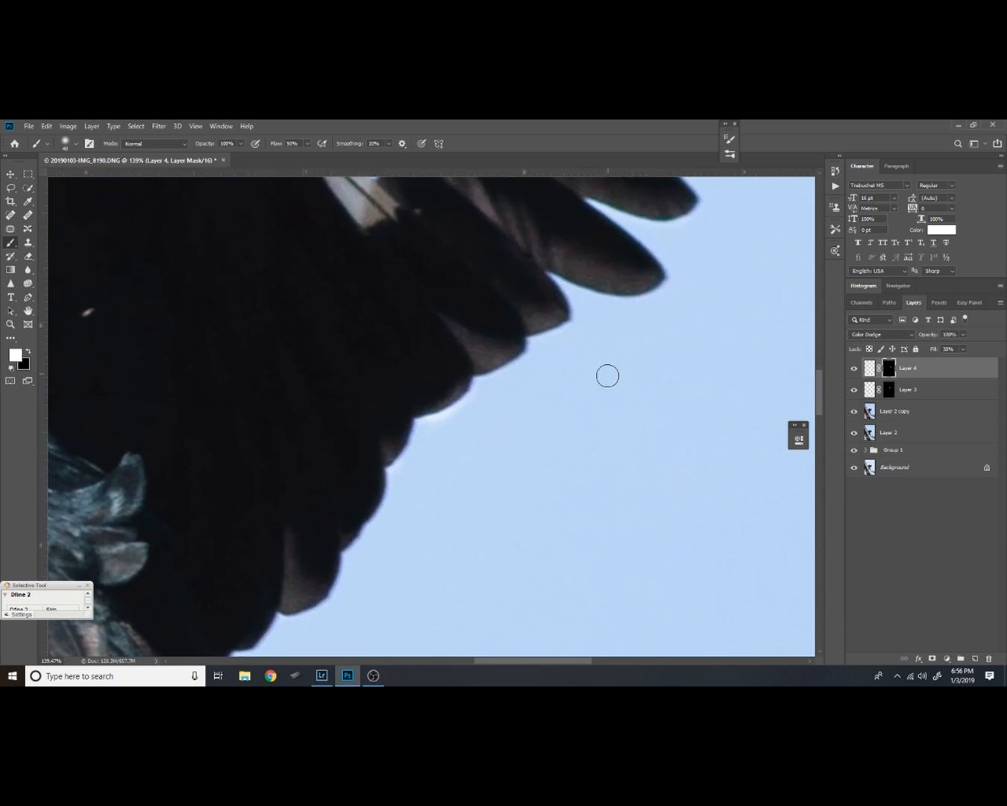
Feather Layer 4's mask by 17 px to soften the brightened wing edge
{"action": "key", "text": "z"}
{"action": "left_click", "coordinate": [657, 384], "text": "alt"}
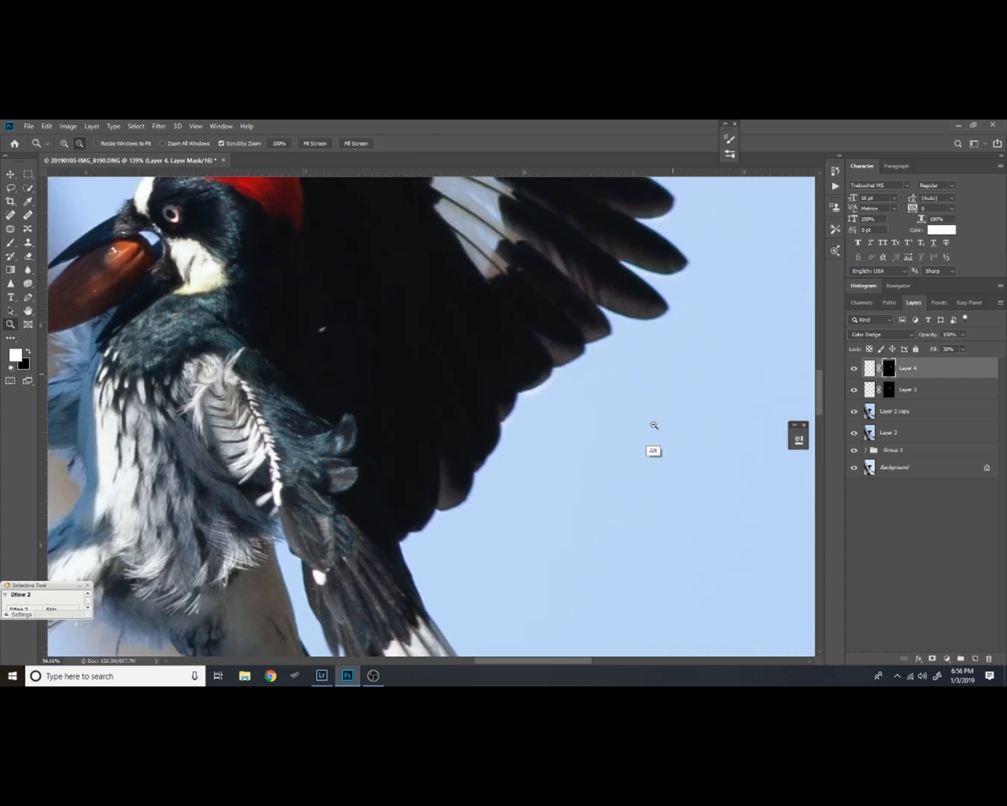
{"action": "left_click_drag", "start_coordinate": [694, 361], "coordinate": [664, 430]}
{"action": "key", "text": "b"}
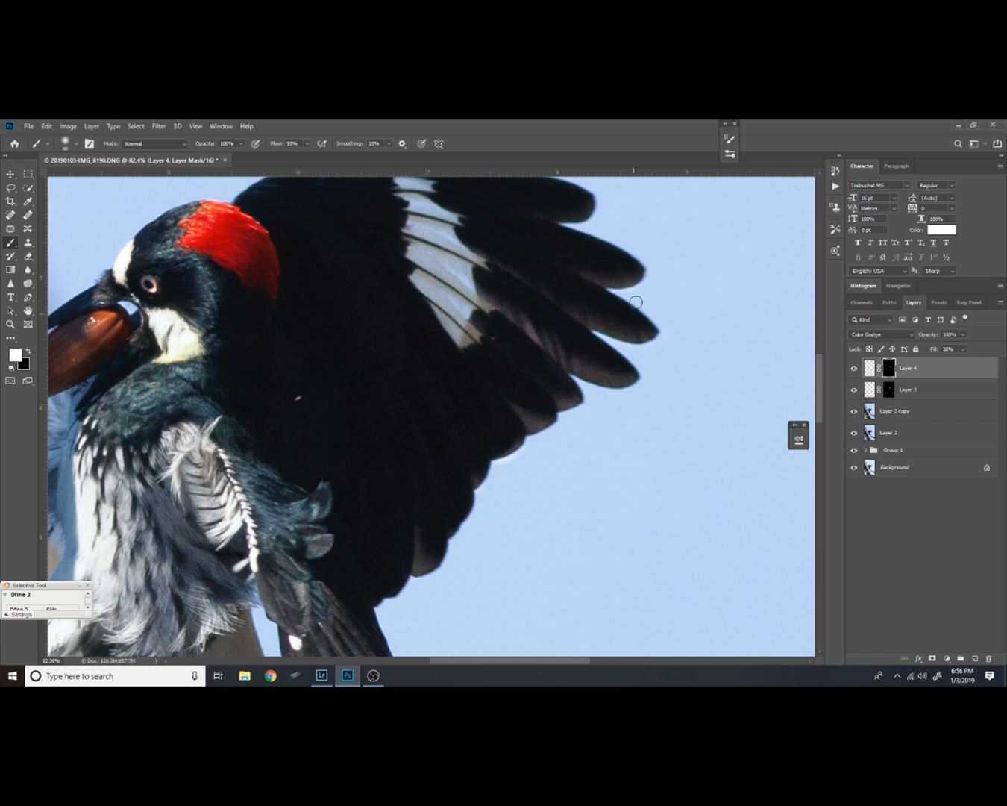
{"action": "double_click", "coordinate": [890, 371]}
{"action": "left_click_drag", "start_coordinate": [680, 539], "coordinate": [710, 543]}
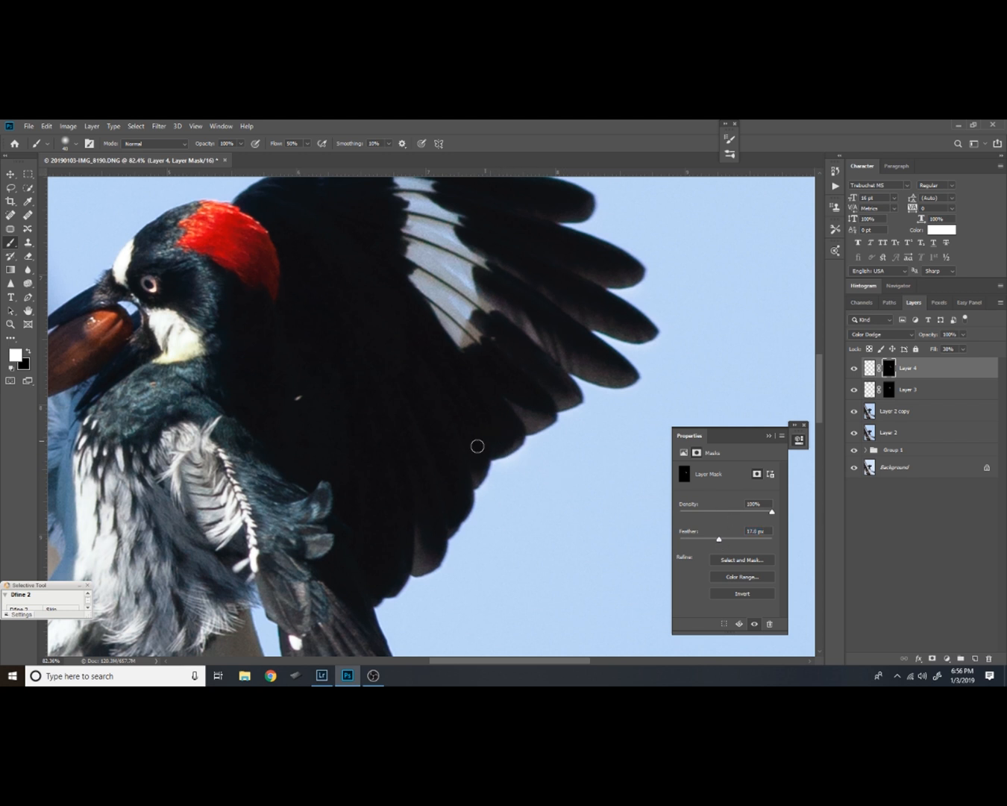
{"action": "left_click", "coordinate": [768, 436]}
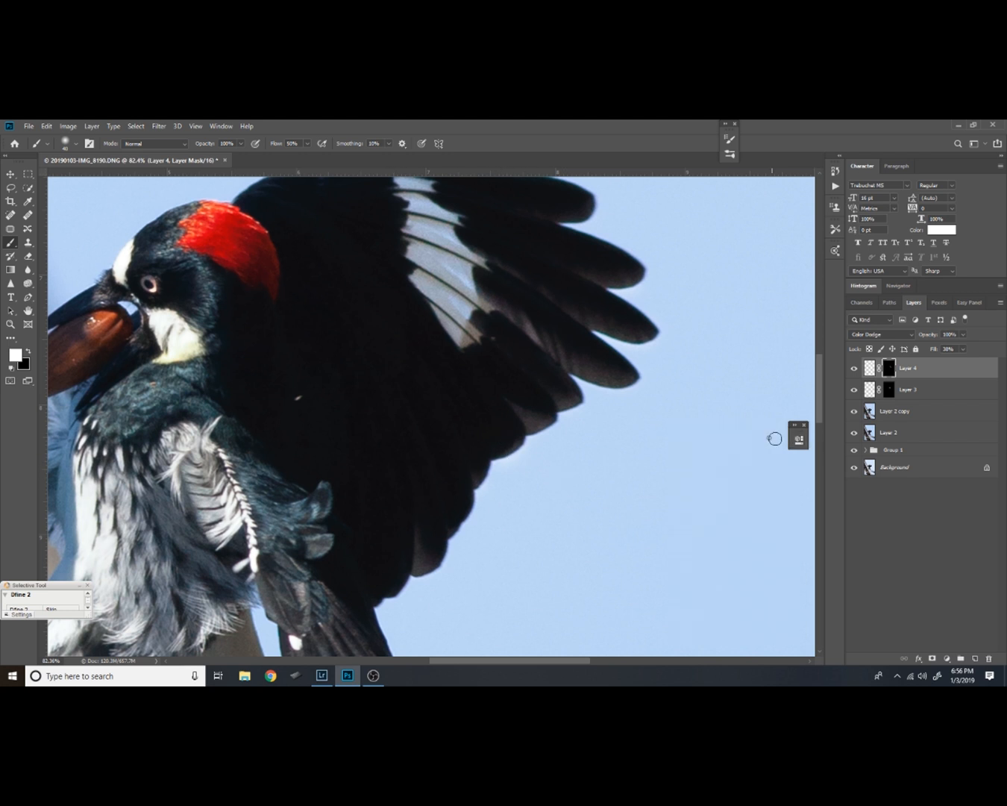
Compare the wing with Layer 4 hidden and shown, and raise the layer's Fill to 57%
{"action": "left_click", "coordinate": [855, 369]}
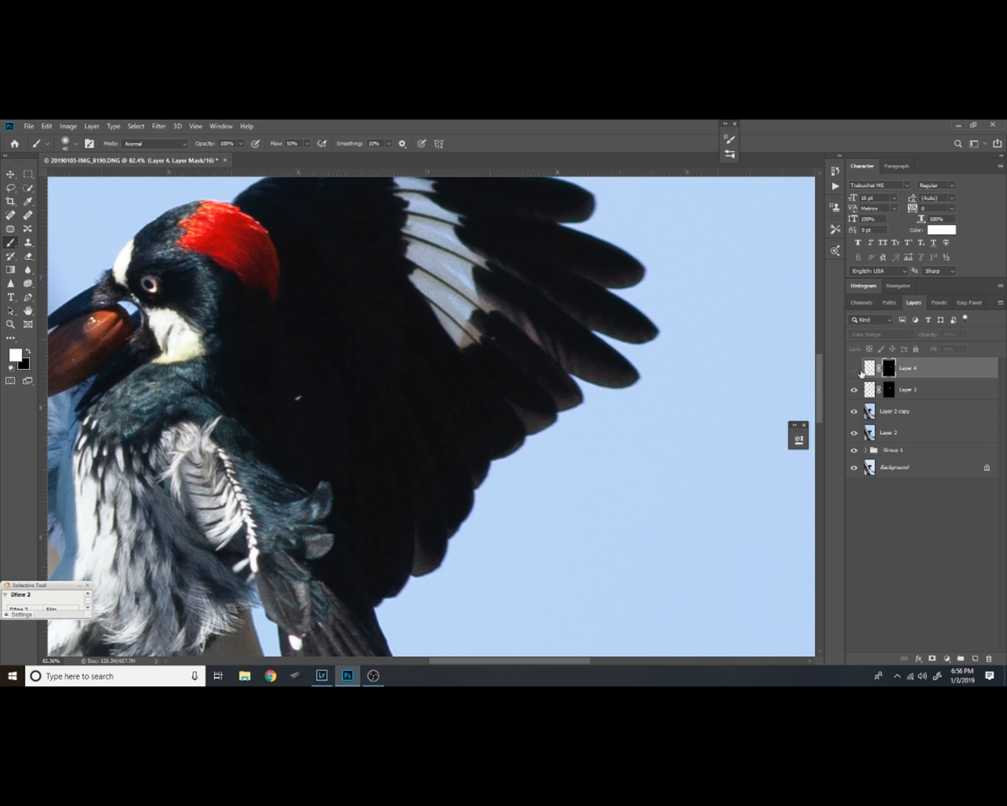
{"action": "left_click", "coordinate": [855, 369]}
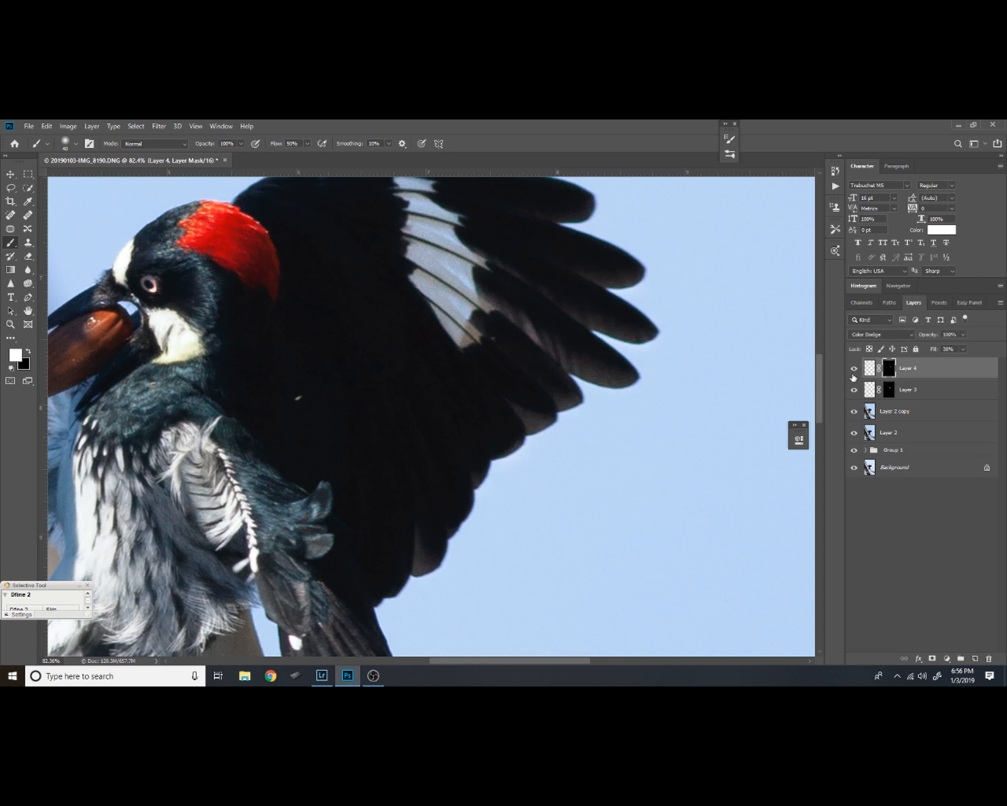
{"action": "left_click", "coordinate": [958, 371]}
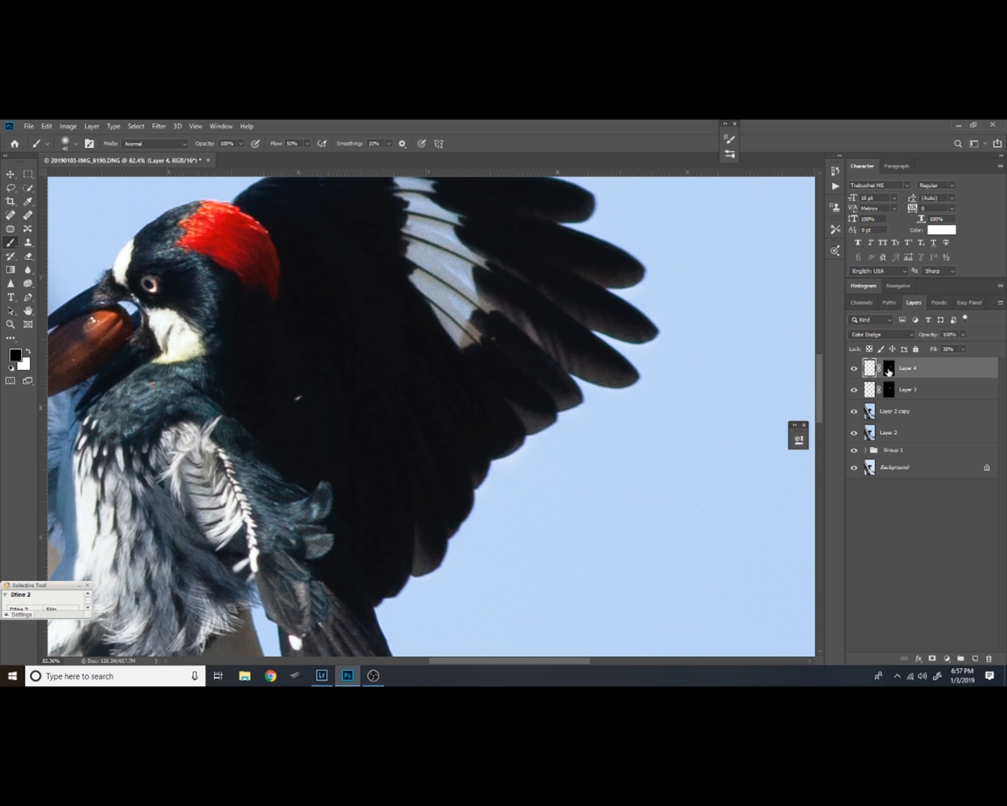
{"action": "left_click", "coordinate": [887, 368]}
{"action": "left_click", "coordinate": [963, 349]}
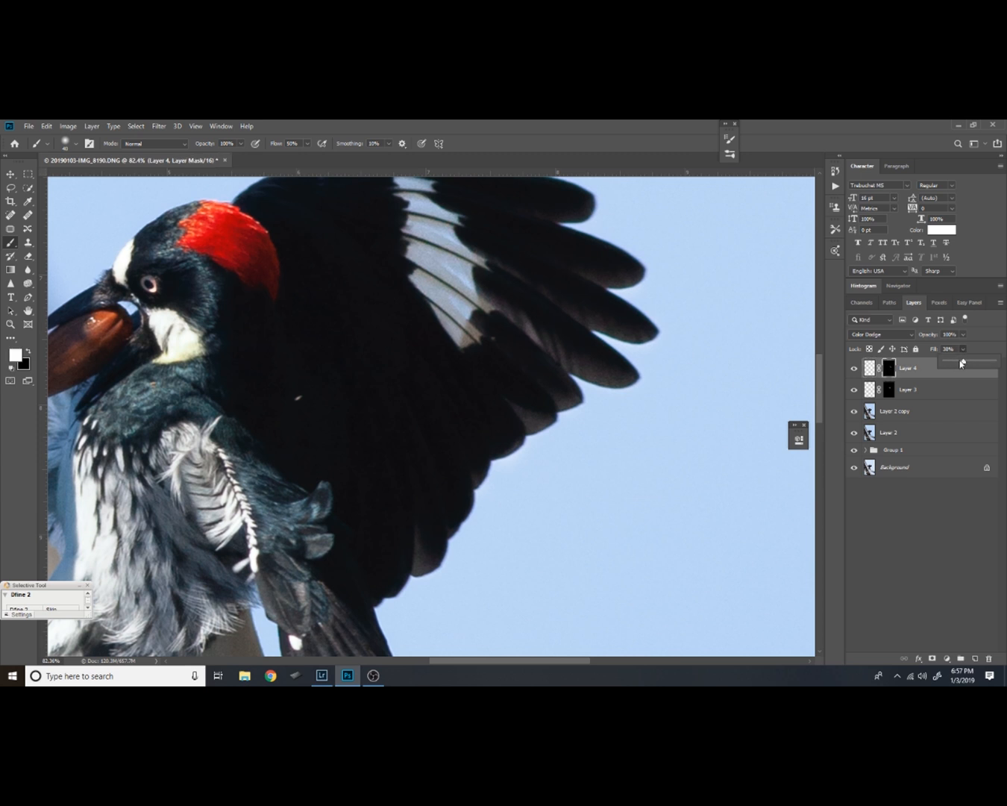
{"action": "left_click_drag", "start_coordinate": [966, 362], "coordinate": [981, 365]}
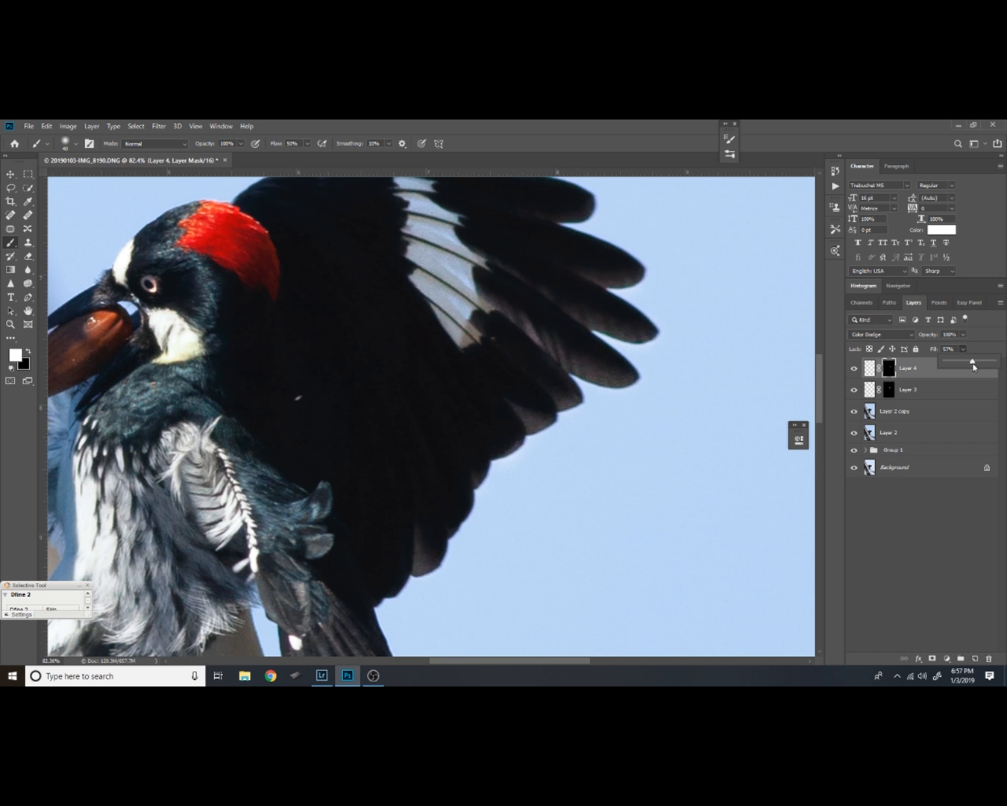
{"action": "left_click", "coordinate": [886, 371]}
{"action": "left_click", "coordinate": [869, 368]}
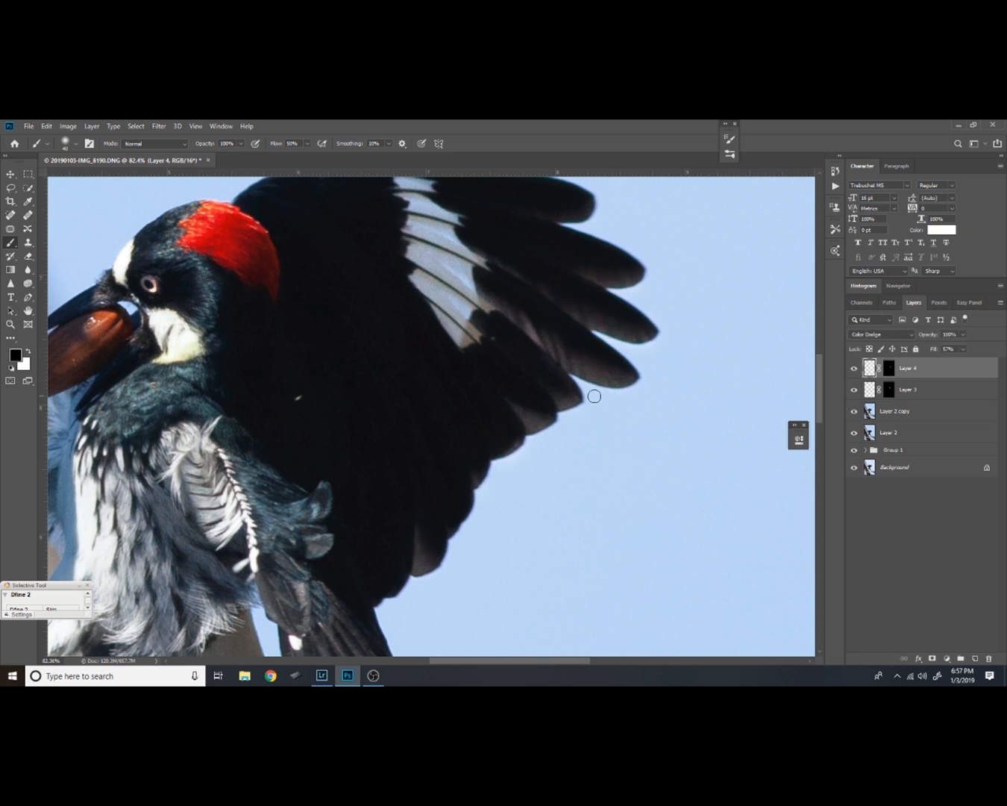
Group the two Color Dodge layers and stamp all visible layers into a new merged layer on top
{"action": "key", "text": "z"}
{"action": "left_click", "coordinate": [601, 446], "text": "alt"}
{"action": "left_click", "coordinate": [584, 483], "text": "alt"}
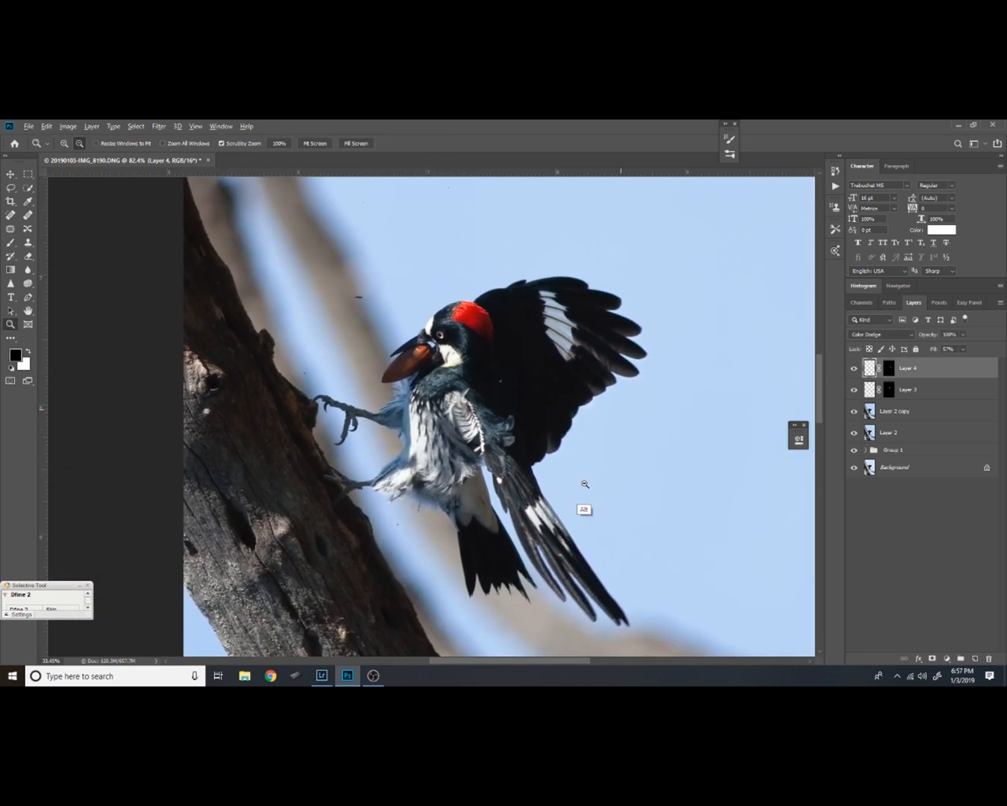
{"action": "left_click_drag", "start_coordinate": [566, 508], "coordinate": [575, 470]}
{"action": "left_click", "coordinate": [909, 389], "text": "shift"}
{"action": "key", "text": "ctrl+g"}
{"action": "key", "text": "ctrl+alt+shift+e"}
{"action": "left_click_drag", "start_coordinate": [540, 407], "coordinate": [555, 429]}
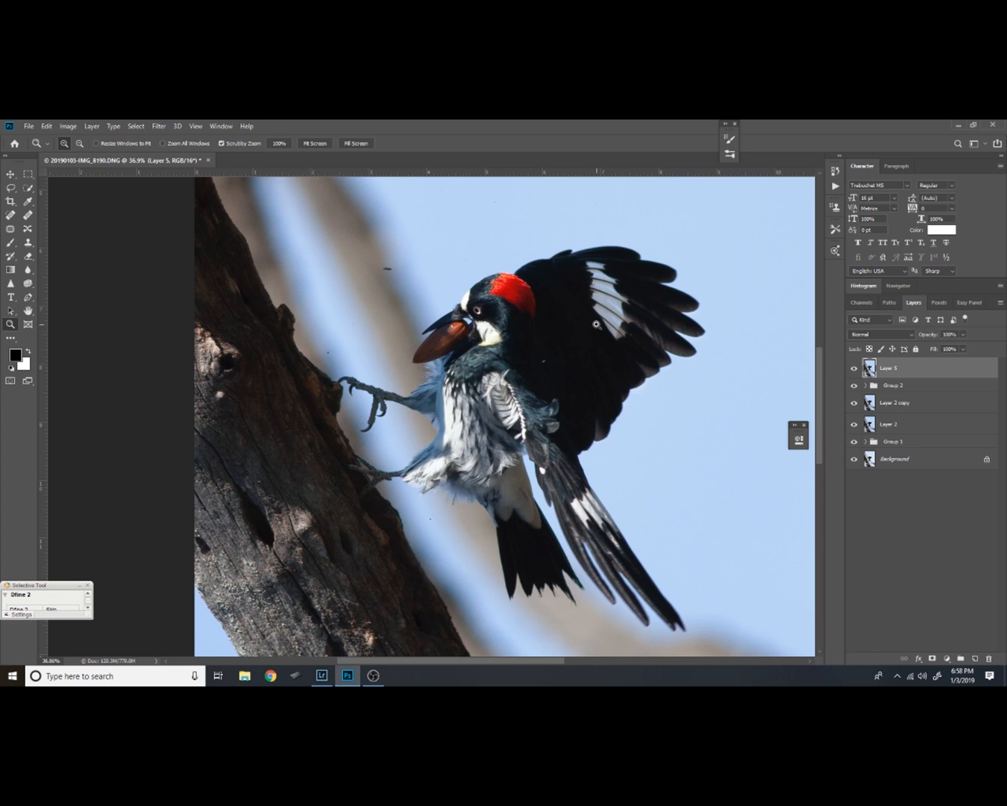
{"action": "left_click_drag", "start_coordinate": [469, 555], "coordinate": [502, 536]}
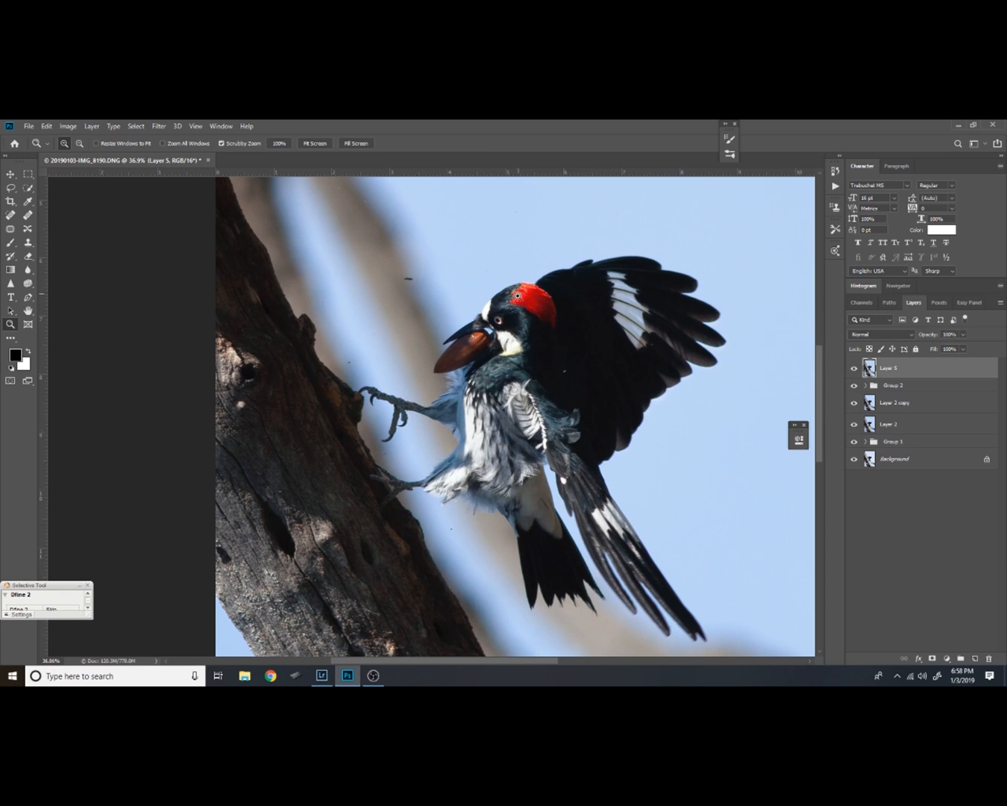
{"action": "mouse_move", "coordinate": [508, 364]}
{"action": "left_mouse_down"}
{"action": "mouse_move", "coordinate": [555, 312]}
{"action": "mouse_move", "coordinate": [518, 387]}
{"action": "left_mouse_up"}
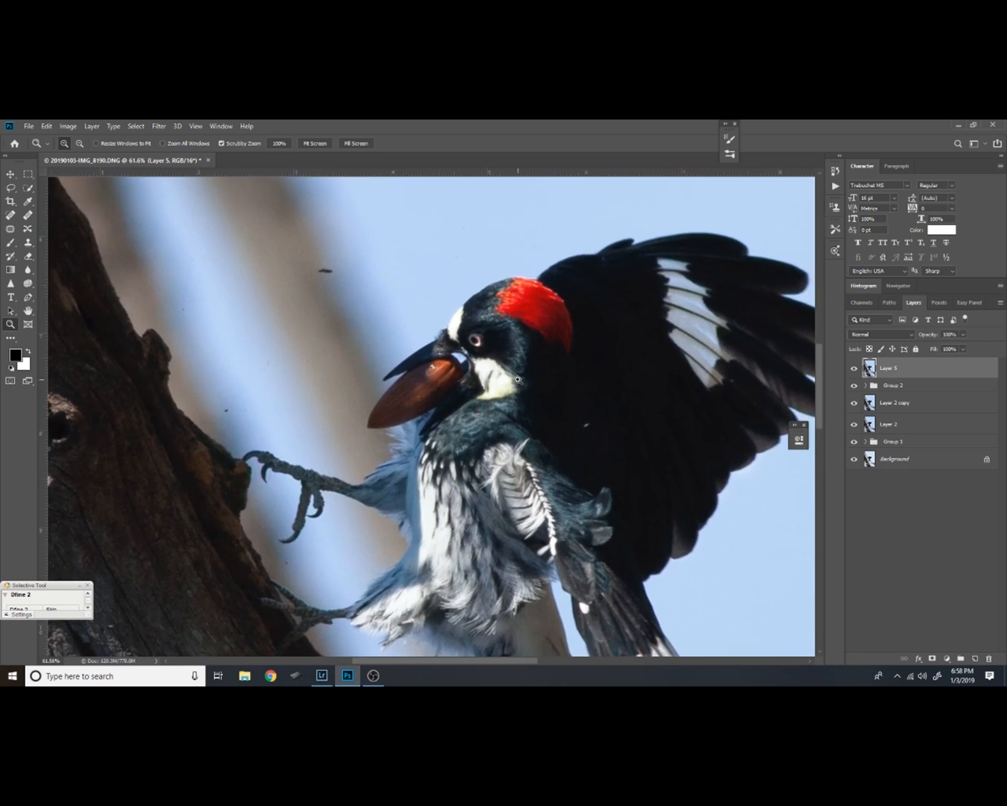
{"action": "left_click_drag", "start_coordinate": [505, 506], "coordinate": [484, 466]}
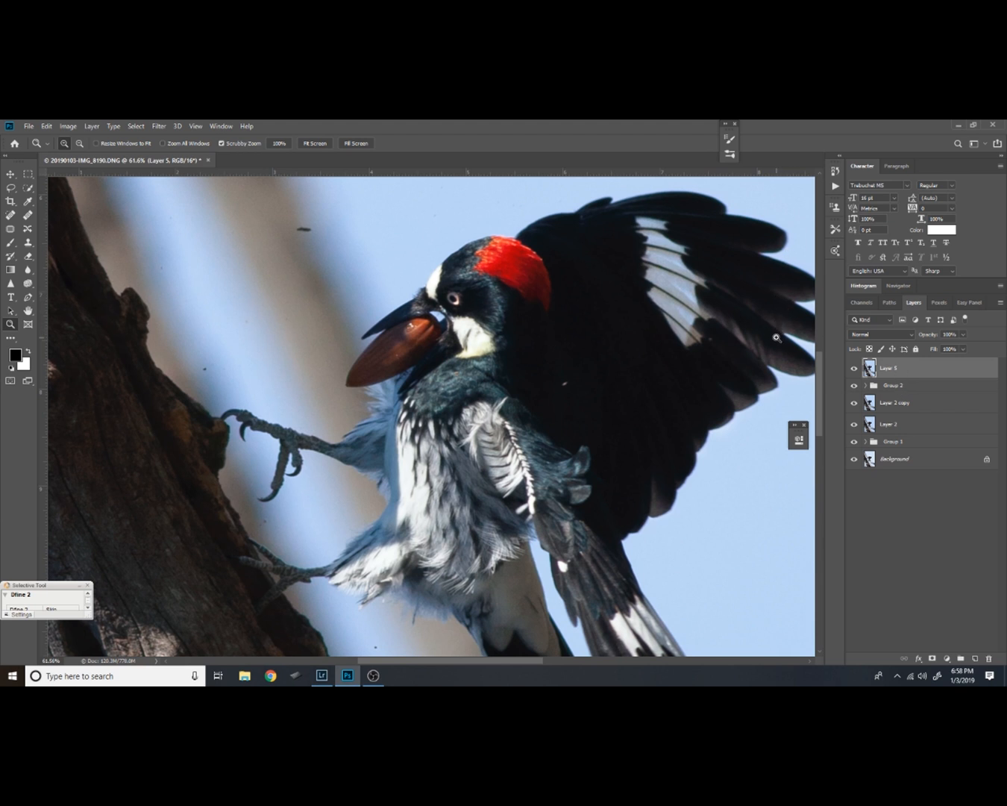
Add a Curves adjustment layer above Layer 5, raise the curve's midpoint to brighten the image, and invert the layer mask to black
{"action": "left_click", "coordinate": [948, 657]}
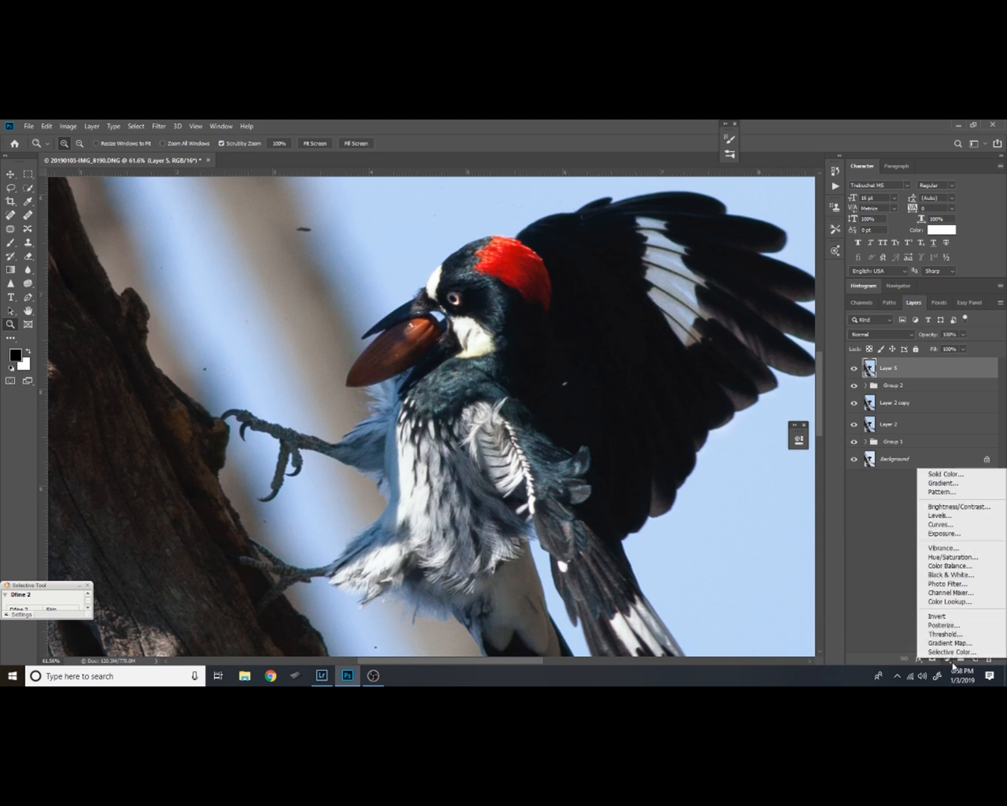
{"action": "left_click", "coordinate": [954, 526]}
{"action": "left_click_drag", "start_coordinate": [749, 440], "coordinate": [761, 336]}
{"action": "left_click", "coordinate": [750, 426]}
{"action": "left_click_drag", "start_coordinate": [751, 426], "coordinate": [751, 418]}
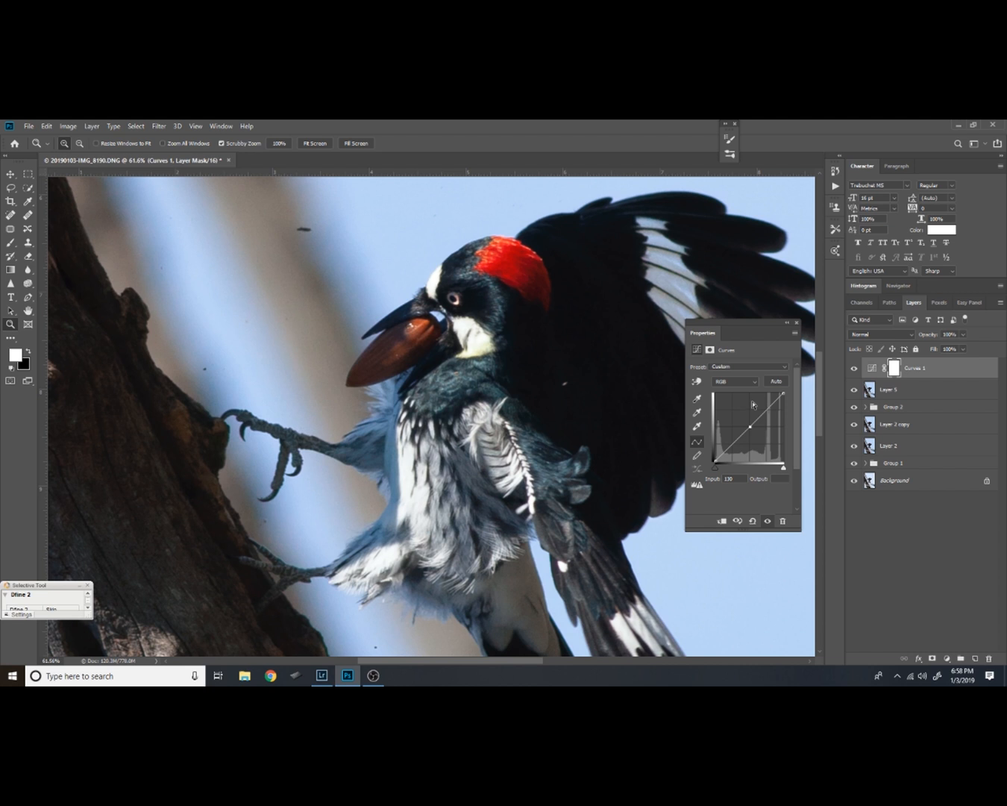
{"action": "left_click_drag", "start_coordinate": [750, 427], "coordinate": [750, 410]}
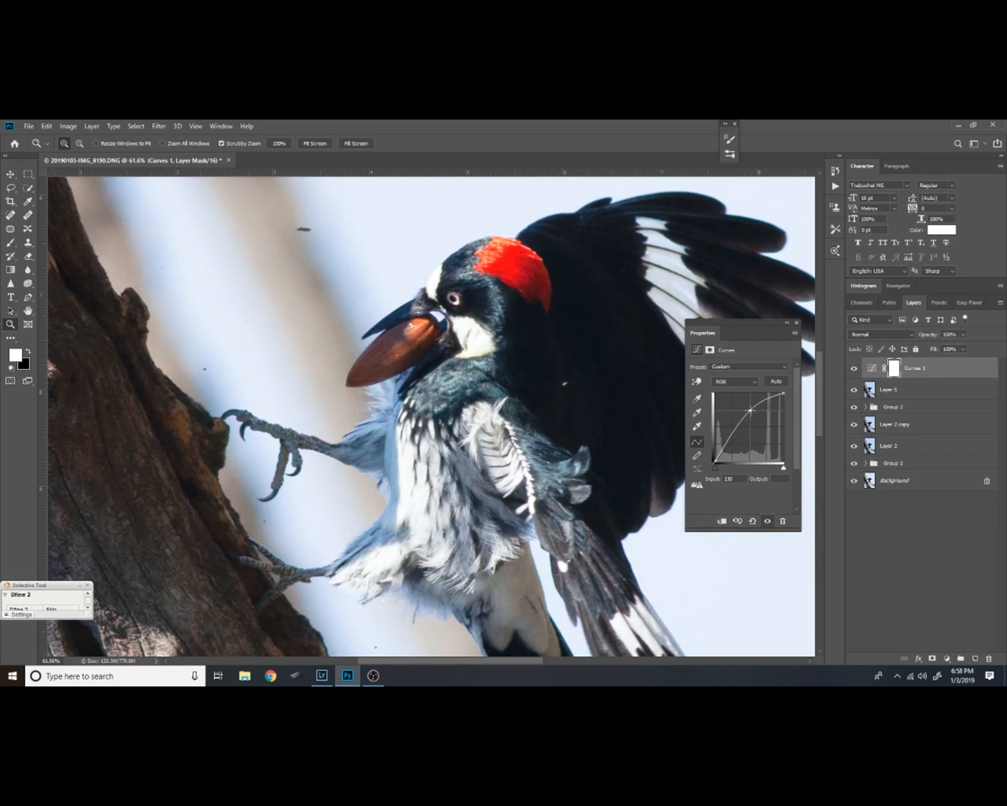
{"action": "left_click", "coordinate": [787, 323]}
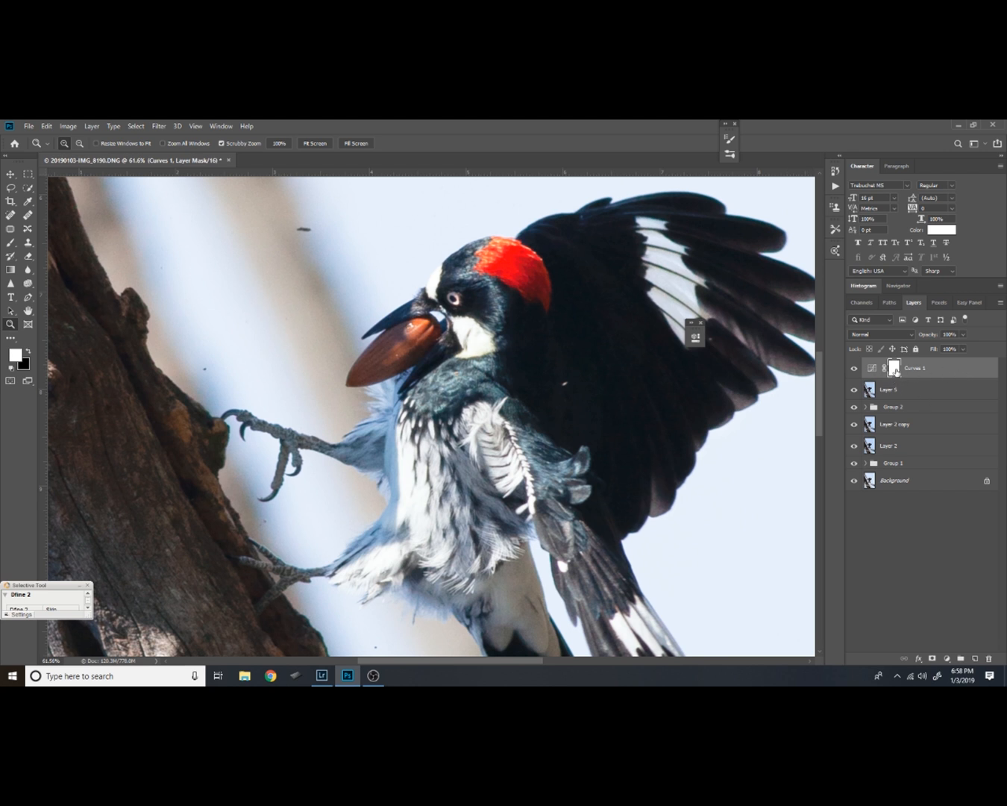
{"action": "key", "text": "ctrl+i"}
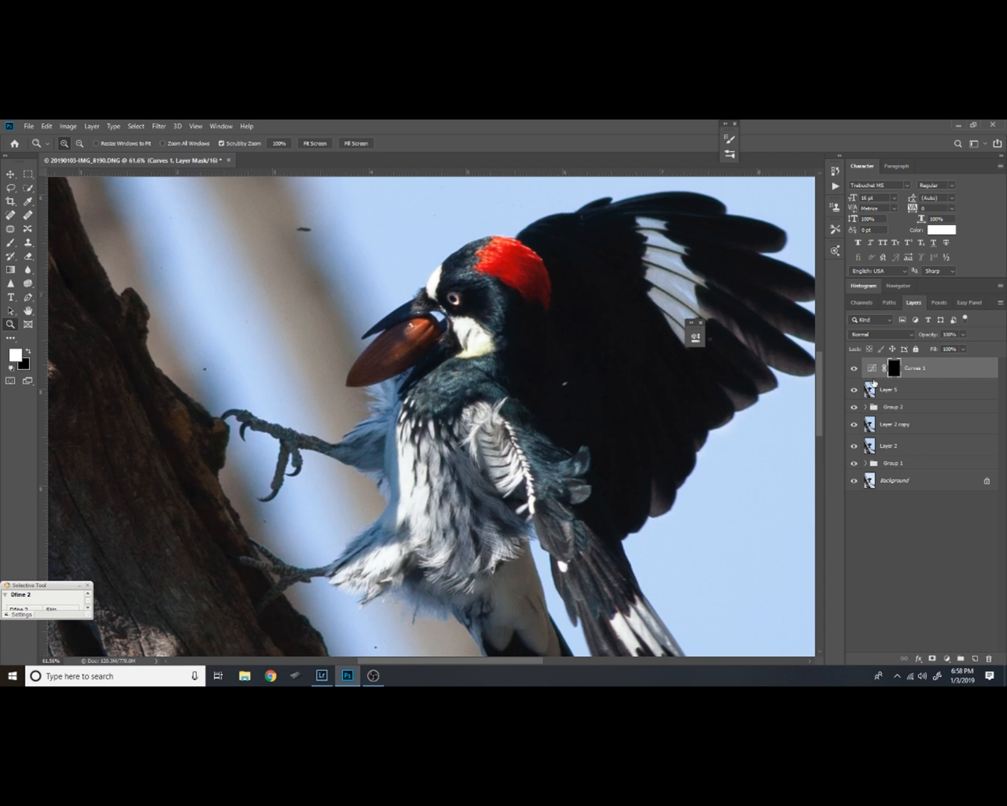
Brighten the acorn and head details on the Curves 1 mask using a smaller, slightly harder white brush at 20% flow, and compare the result
{"action": "left_click_drag", "start_coordinate": [432, 341], "coordinate": [487, 291]}
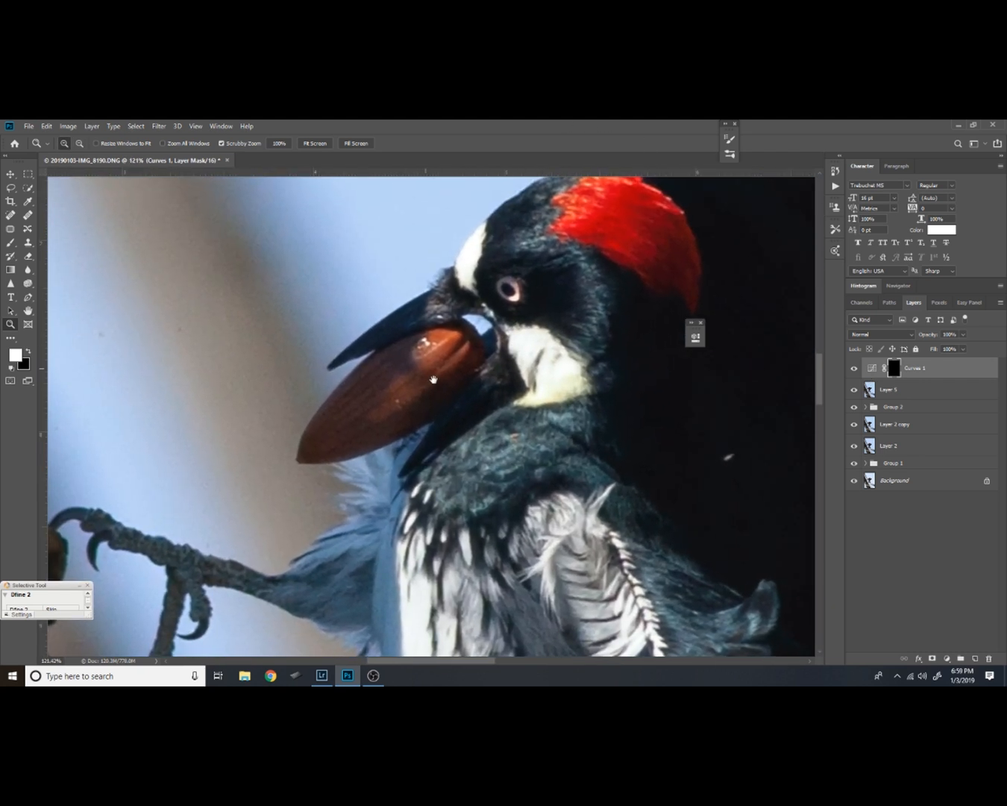
{"action": "key", "text": "b"}
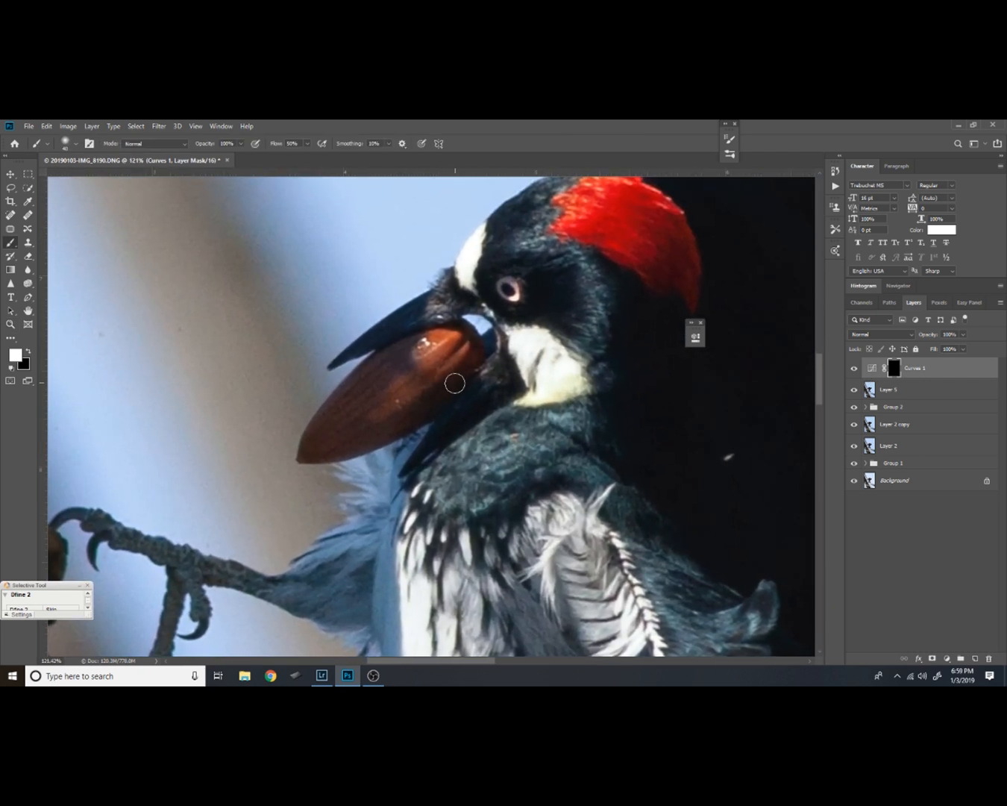
{"action": "left_click", "coordinate": [76, 145]}
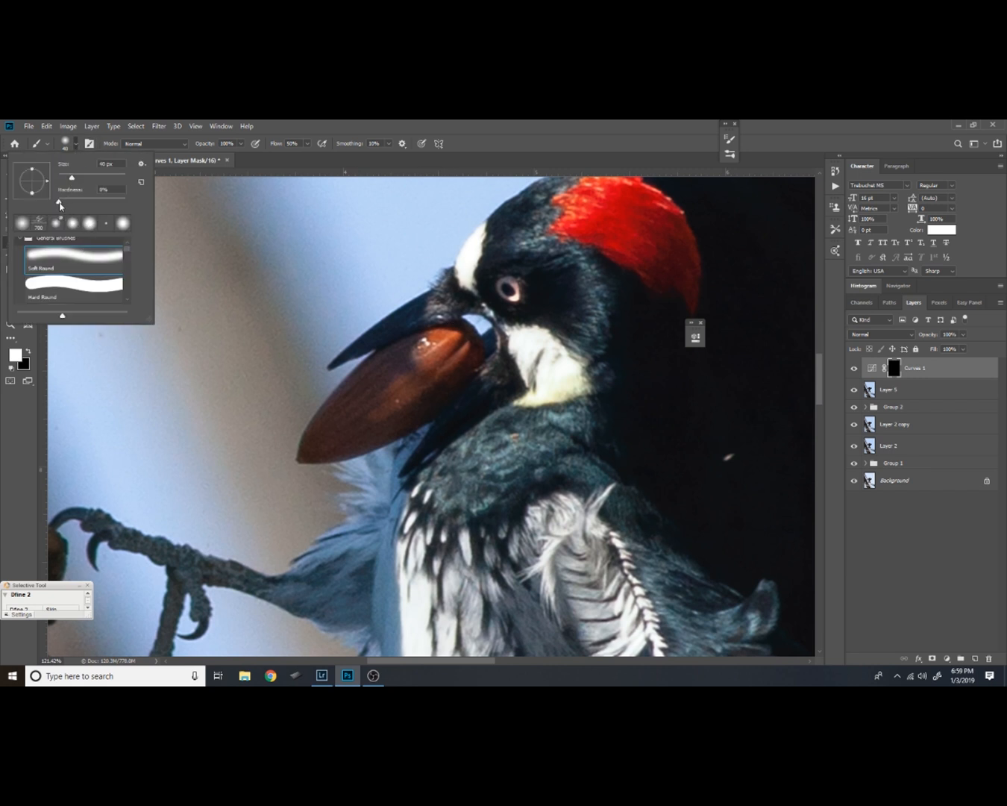
{"action": "left_click_drag", "start_coordinate": [66, 202], "coordinate": [74, 206]}
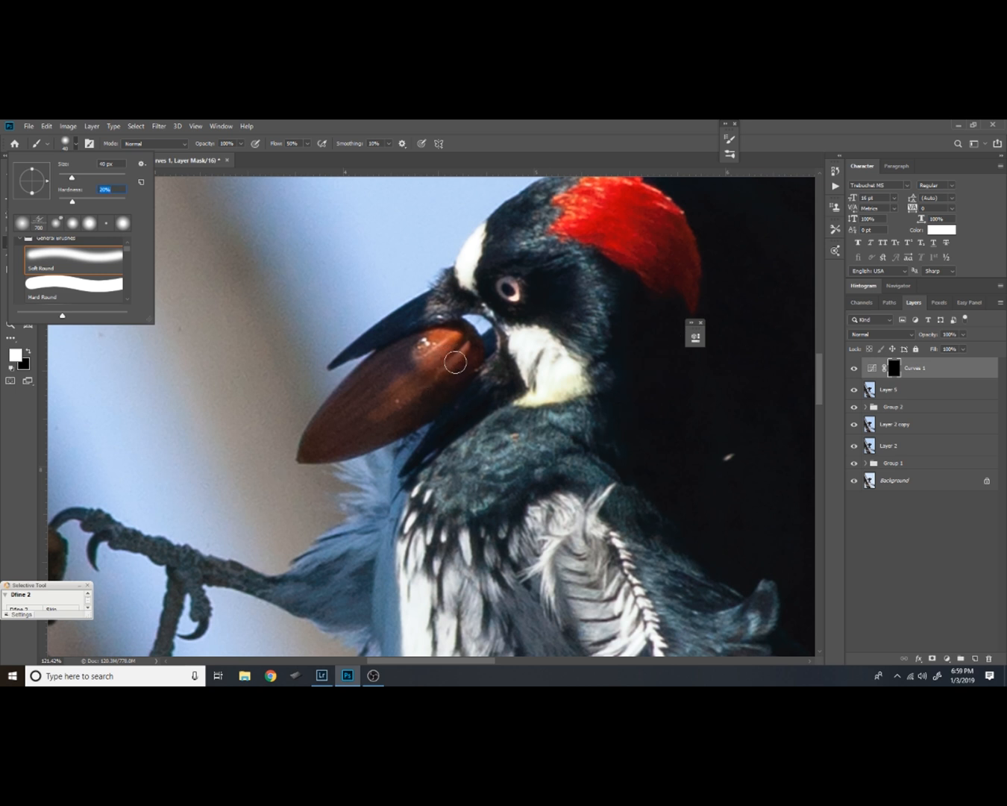
{"action": "key", "text": "Return"}
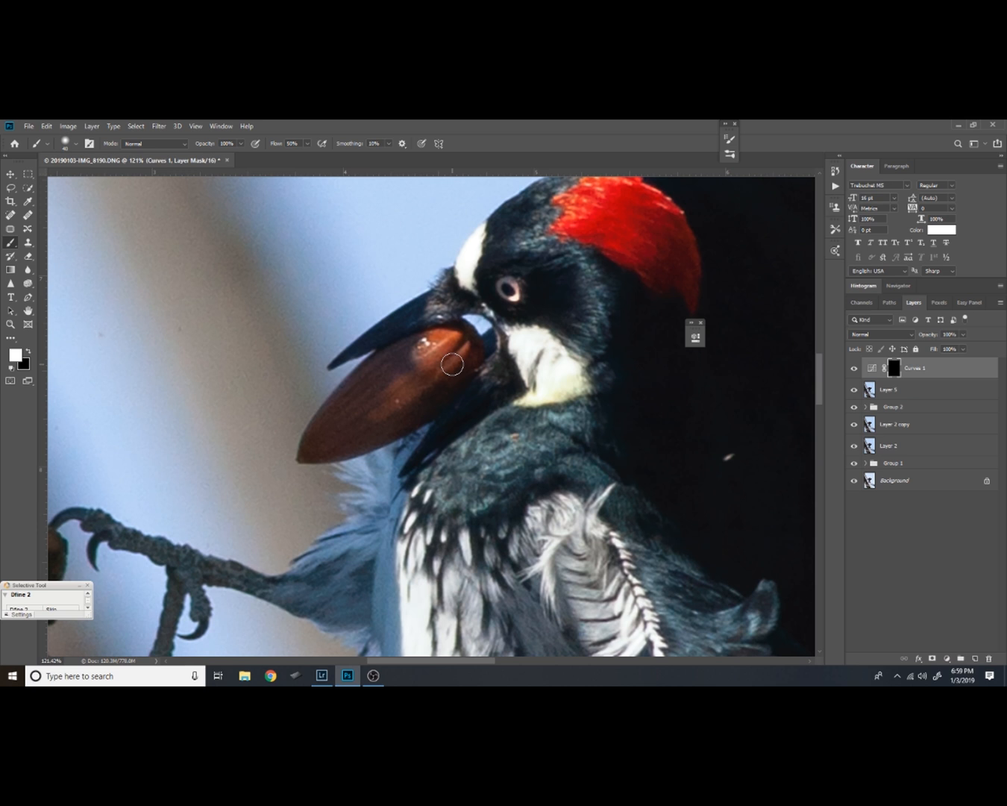
{"action": "key", "text": "bracketleft"}
{"action": "key", "text": "bracketleft"}
{"action": "key", "text": "bracketleft"}
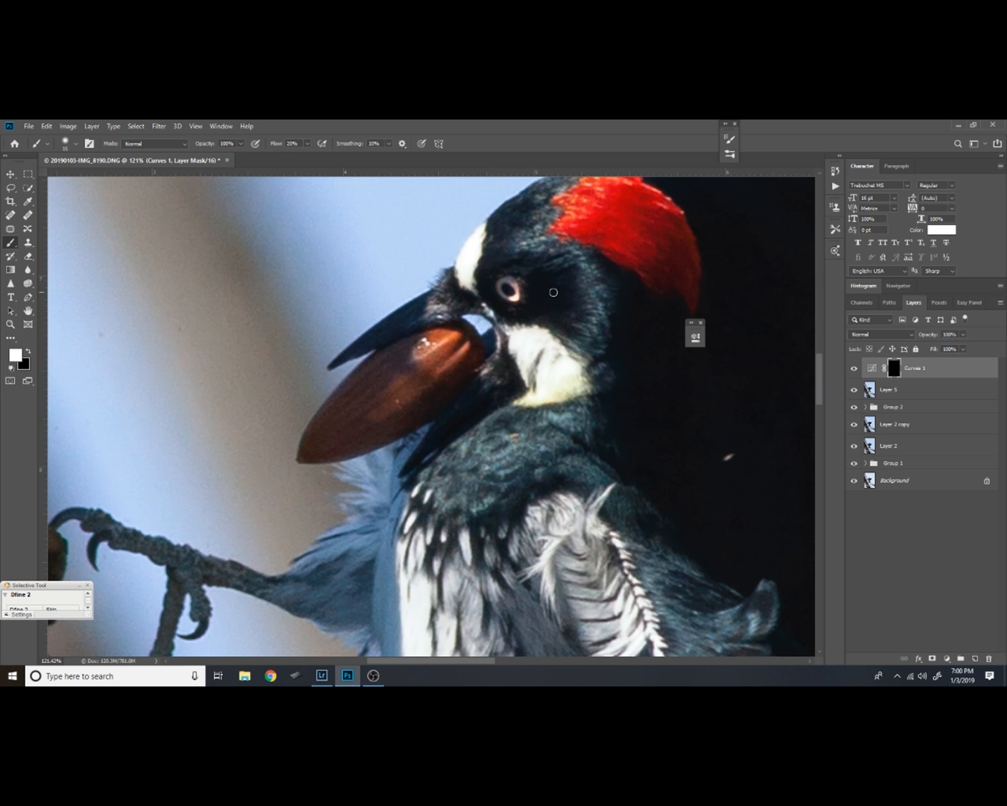
{"action": "left_click", "coordinate": [855, 367]}
{"action": "left_click", "coordinate": [855, 368]}
Paint white on the Curves 1 mask over the curled feather tips and dark blue feathers at the lower wing's shoulder
{"action": "left_click_drag", "start_coordinate": [496, 299], "coordinate": [421, 330]}
{"action": "left_click_drag", "start_coordinate": [423, 431], "coordinate": [509, 342]}
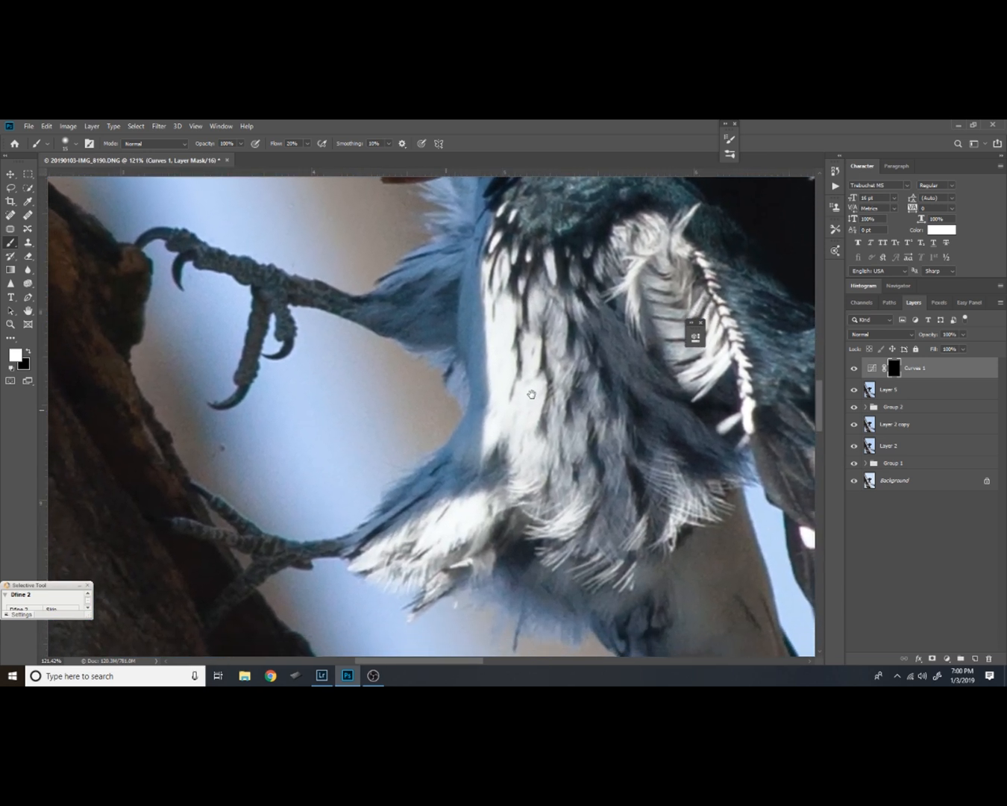
{"action": "left_click_drag", "start_coordinate": [519, 397], "coordinate": [423, 468]}
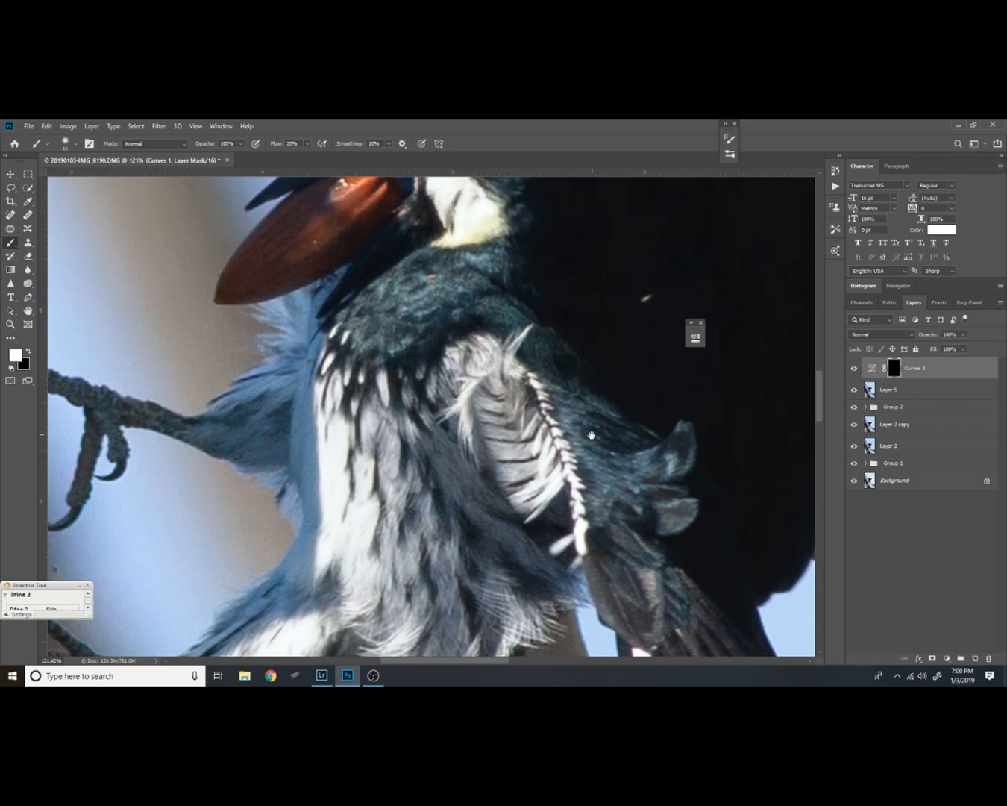
{"action": "left_click_drag", "start_coordinate": [594, 449], "coordinate": [517, 449]}
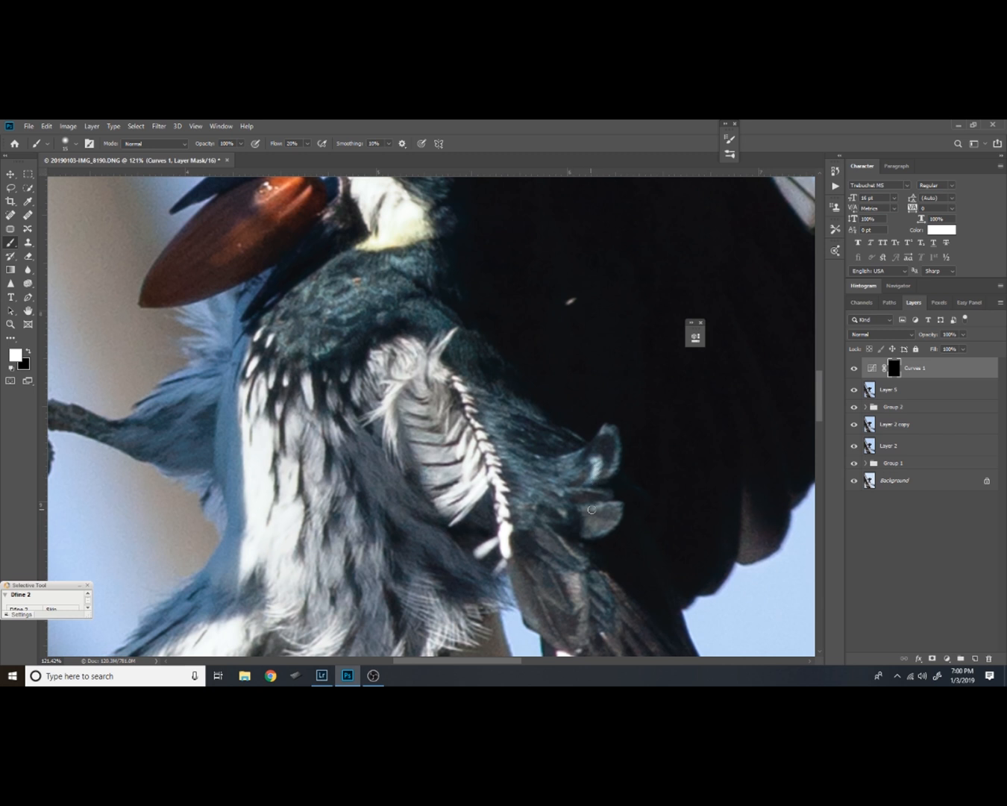
{"action": "mouse_move", "coordinate": [590, 510]}
{"action": "left_mouse_down"}
{"action": "mouse_move", "coordinate": [620, 504]}
{"action": "mouse_move", "coordinate": [607, 527]}
{"action": "mouse_move", "coordinate": [620, 507]}
{"action": "mouse_move", "coordinate": [620, 517]}
{"action": "mouse_move", "coordinate": [602, 532]}
{"action": "mouse_move", "coordinate": [579, 511]}
{"action": "mouse_move", "coordinate": [593, 487]}
{"action": "mouse_move", "coordinate": [573, 490]}
{"action": "mouse_move", "coordinate": [608, 491]}
{"action": "left_mouse_up"}
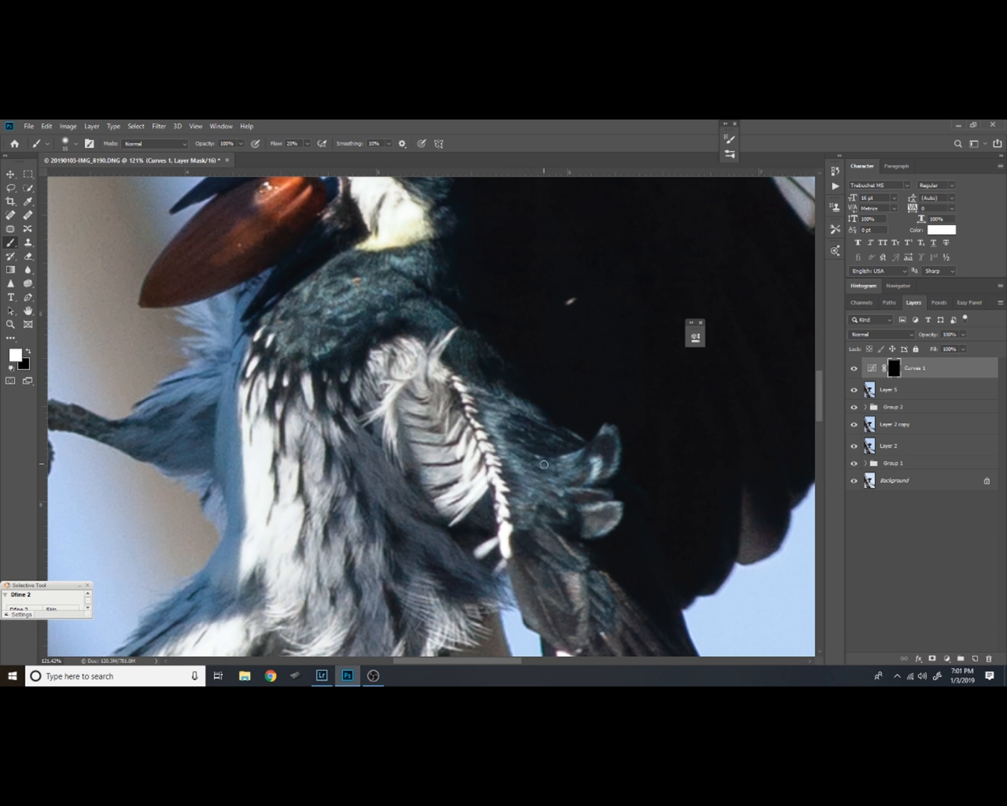
{"action": "mouse_move", "coordinate": [525, 470]}
{"action": "left_mouse_down"}
{"action": "mouse_move", "coordinate": [548, 478]}
{"action": "mouse_move", "coordinate": [573, 456]}
{"action": "left_mouse_up"}
{"action": "mouse_move", "coordinate": [561, 461]}
{"action": "left_mouse_down"}
{"action": "mouse_move", "coordinate": [558, 482]}
{"action": "mouse_move", "coordinate": [581, 473]}
{"action": "mouse_move", "coordinate": [535, 480]}
{"action": "mouse_move", "coordinate": [512, 468]}
{"action": "mouse_move", "coordinate": [552, 496]}
{"action": "mouse_move", "coordinate": [534, 499]}
{"action": "mouse_move", "coordinate": [529, 511]}
{"action": "left_mouse_up"}
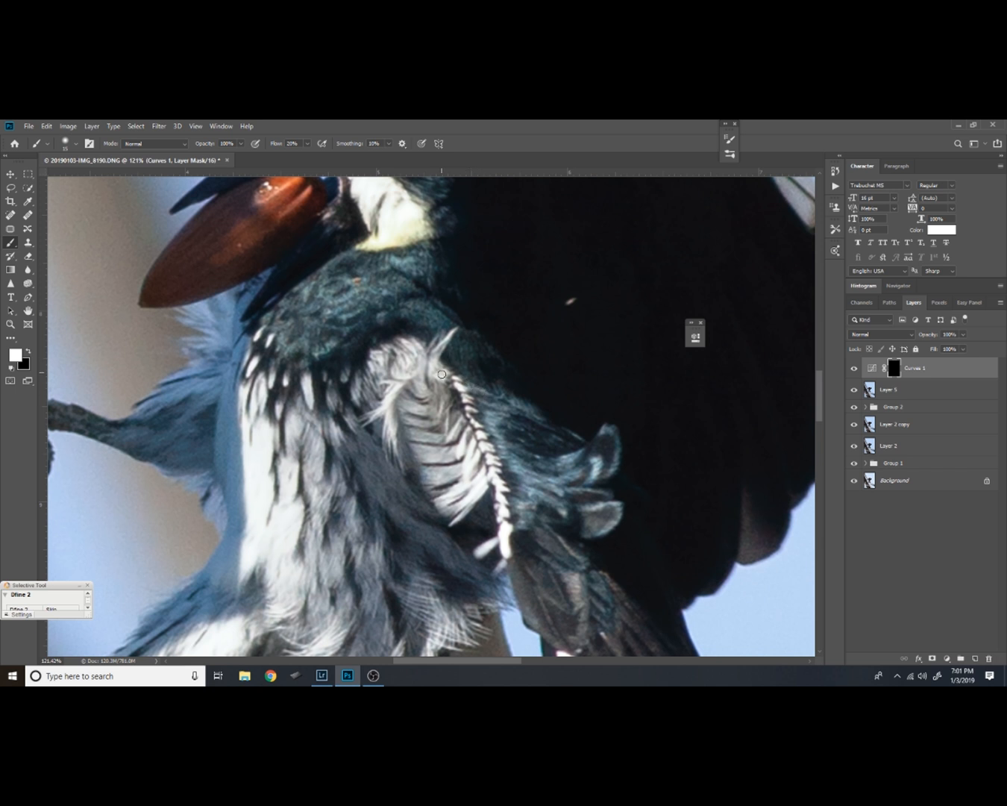
Brighten the pale barred feathers and the dark feathers just below them on the mask, and compare with Curves 1 hidden
{"action": "mouse_move", "coordinate": [438, 369]}
{"action": "left_mouse_down"}
{"action": "mouse_move", "coordinate": [423, 392]}
{"action": "mouse_move", "coordinate": [419, 373]}
{"action": "mouse_move", "coordinate": [395, 376]}
{"action": "mouse_move", "coordinate": [424, 386]}
{"action": "mouse_move", "coordinate": [413, 405]}
{"action": "mouse_move", "coordinate": [401, 382]}
{"action": "mouse_move", "coordinate": [384, 412]}
{"action": "mouse_move", "coordinate": [387, 404]}
{"action": "mouse_move", "coordinate": [414, 452]}
{"action": "left_mouse_up"}
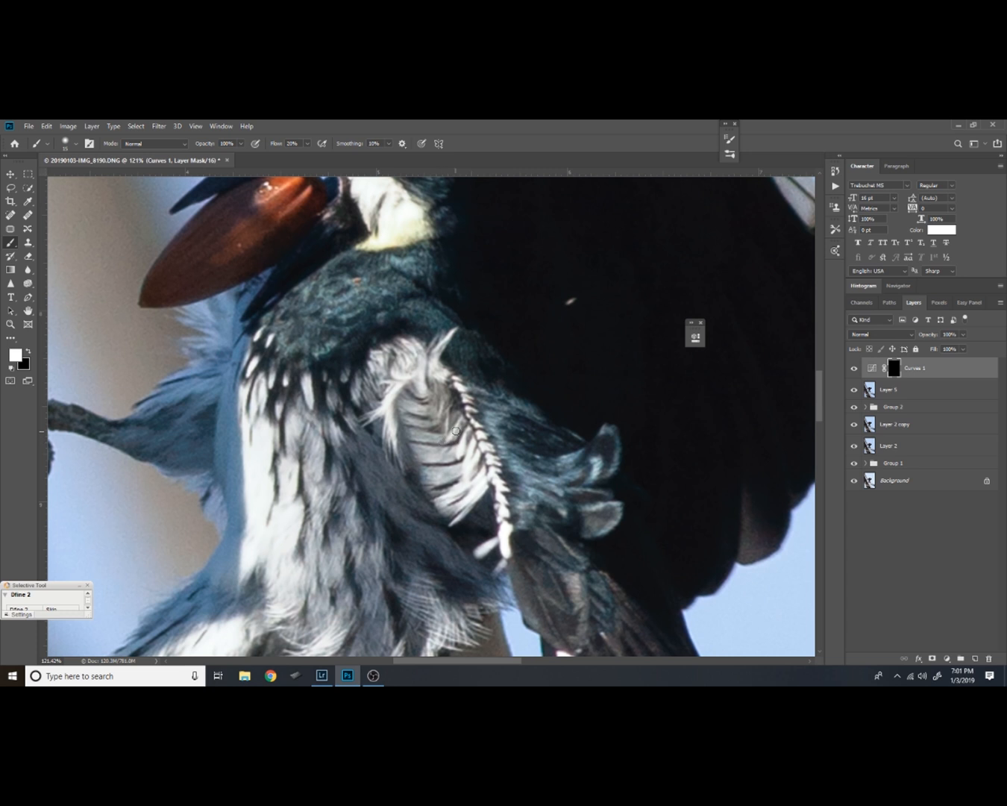
{"action": "left_click_drag", "start_coordinate": [463, 421], "coordinate": [453, 445]}
{"action": "left_click_drag", "start_coordinate": [493, 532], "coordinate": [503, 444]}
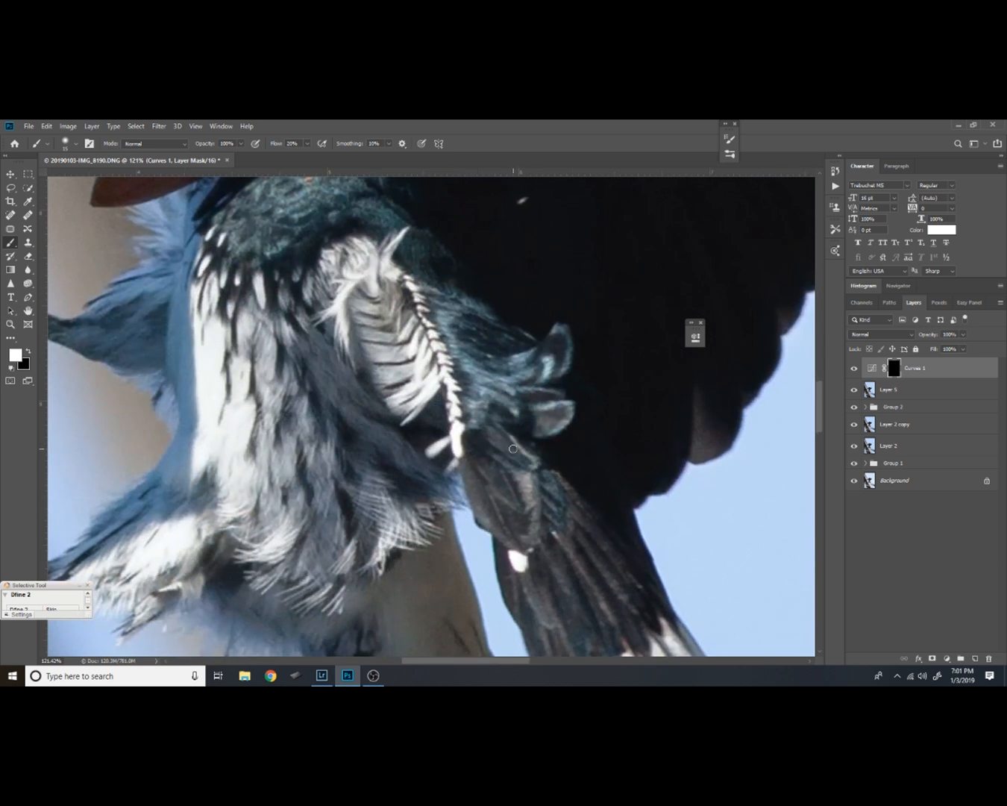
{"action": "mouse_move", "coordinate": [523, 479]}
{"action": "left_mouse_down"}
{"action": "mouse_move", "coordinate": [539, 514]}
{"action": "mouse_move", "coordinate": [537, 493]}
{"action": "mouse_move", "coordinate": [534, 537]}
{"action": "left_mouse_up"}
{"action": "left_click", "coordinate": [855, 369]}
{"action": "left_click", "coordinate": [855, 369]}
Paint white on the Curves 1 mask along the dark feathers of the lower wing above its white band
{"action": "left_click_drag", "start_coordinate": [507, 472], "coordinate": [478, 424]}
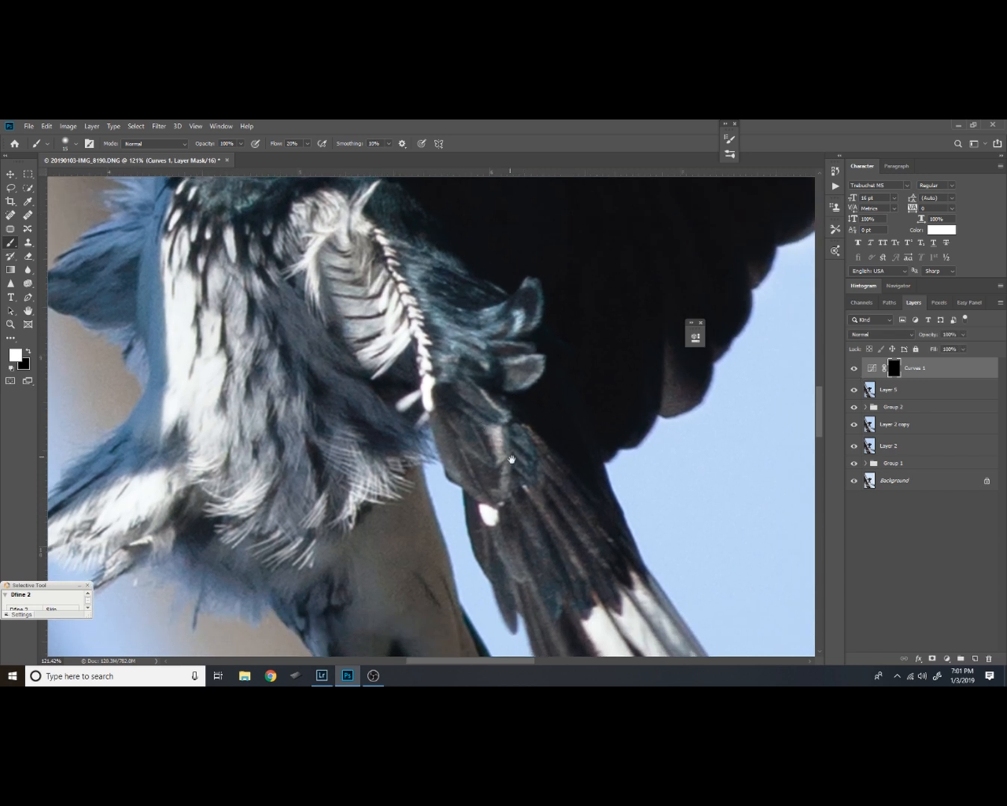
{"action": "mouse_move", "coordinate": [518, 489]}
{"action": "left_mouse_down"}
{"action": "mouse_move", "coordinate": [515, 425]}
{"action": "mouse_move", "coordinate": [483, 425]}
{"action": "mouse_move", "coordinate": [481, 415]}
{"action": "mouse_move", "coordinate": [536, 499]}
{"action": "left_mouse_up"}
{"action": "left_click_drag", "start_coordinate": [496, 434], "coordinate": [538, 505]}
{"action": "left_click_drag", "start_coordinate": [505, 414], "coordinate": [568, 512]}
{"action": "left_click_drag", "start_coordinate": [508, 417], "coordinate": [602, 568]}
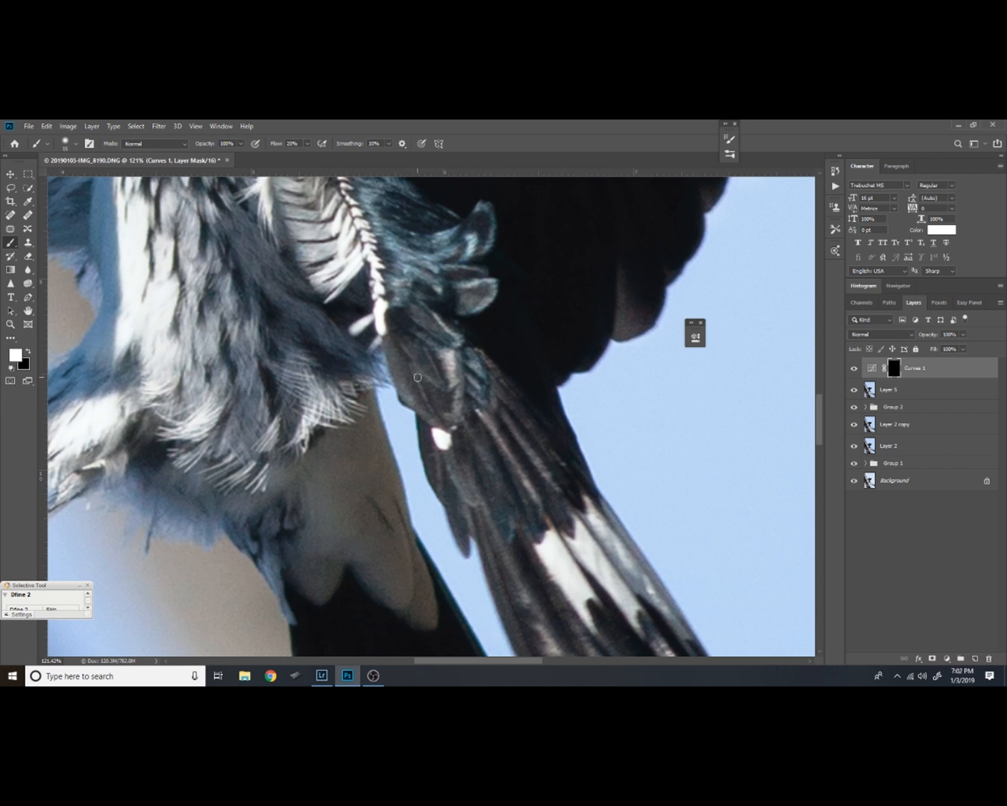
{"action": "left_click_drag", "start_coordinate": [415, 368], "coordinate": [445, 433]}
{"action": "left_click_drag", "start_coordinate": [428, 349], "coordinate": [443, 376]}
Paint white on the Curves 1 mask along the long flight feathers of the lower wing down to their tips
{"action": "left_click_drag", "start_coordinate": [587, 539], "coordinate": [492, 411]}
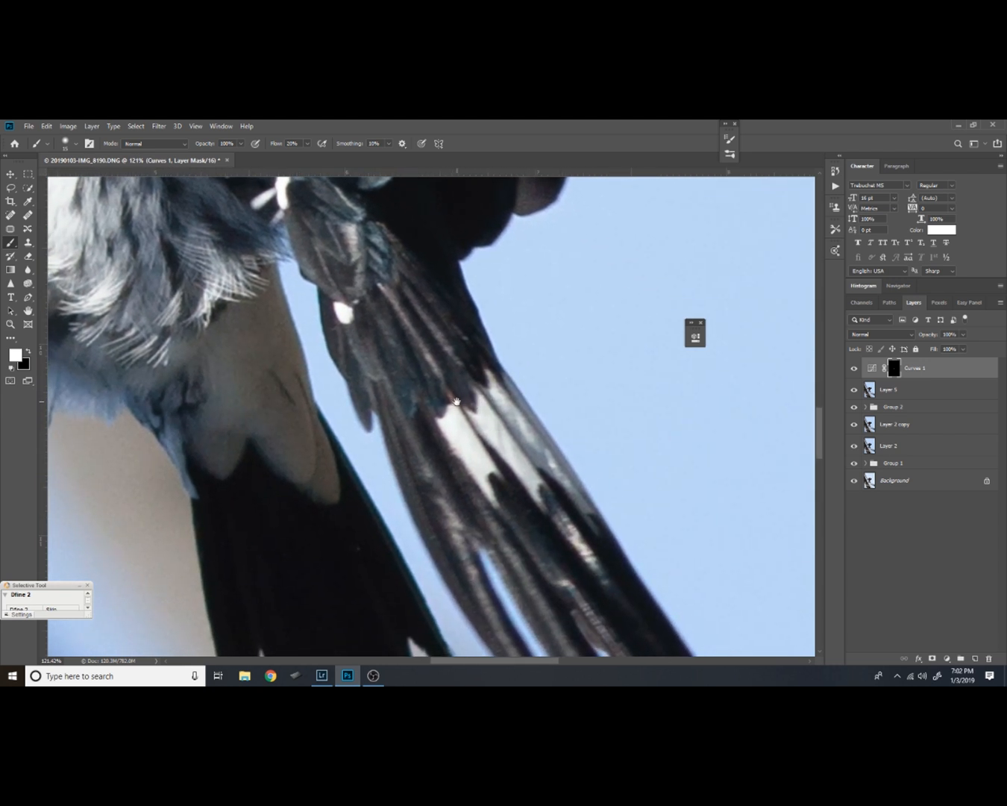
{"action": "mouse_move", "coordinate": [437, 441]}
{"action": "left_mouse_down"}
{"action": "mouse_move", "coordinate": [426, 407]}
{"action": "mouse_move", "coordinate": [440, 424]}
{"action": "mouse_move", "coordinate": [403, 368]}
{"action": "left_mouse_up"}
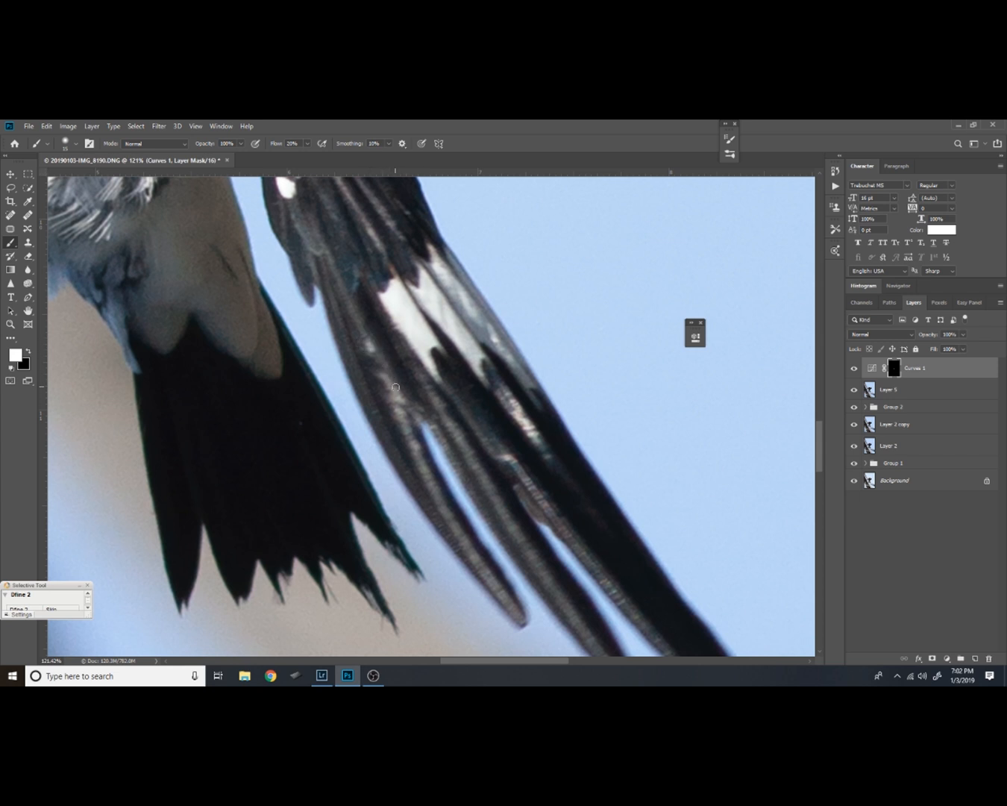
{"action": "mouse_move", "coordinate": [384, 374]}
{"action": "left_mouse_down"}
{"action": "mouse_move", "coordinate": [403, 431]}
{"action": "mouse_move", "coordinate": [399, 413]}
{"action": "mouse_move", "coordinate": [456, 474]}
{"action": "mouse_move", "coordinate": [433, 461]}
{"action": "mouse_move", "coordinate": [408, 422]}
{"action": "mouse_move", "coordinate": [518, 619]}
{"action": "left_mouse_up"}
{"action": "mouse_move", "coordinate": [403, 417]}
{"action": "left_mouse_down"}
{"action": "mouse_move", "coordinate": [453, 530]}
{"action": "mouse_move", "coordinate": [523, 626]}
{"action": "left_mouse_up"}
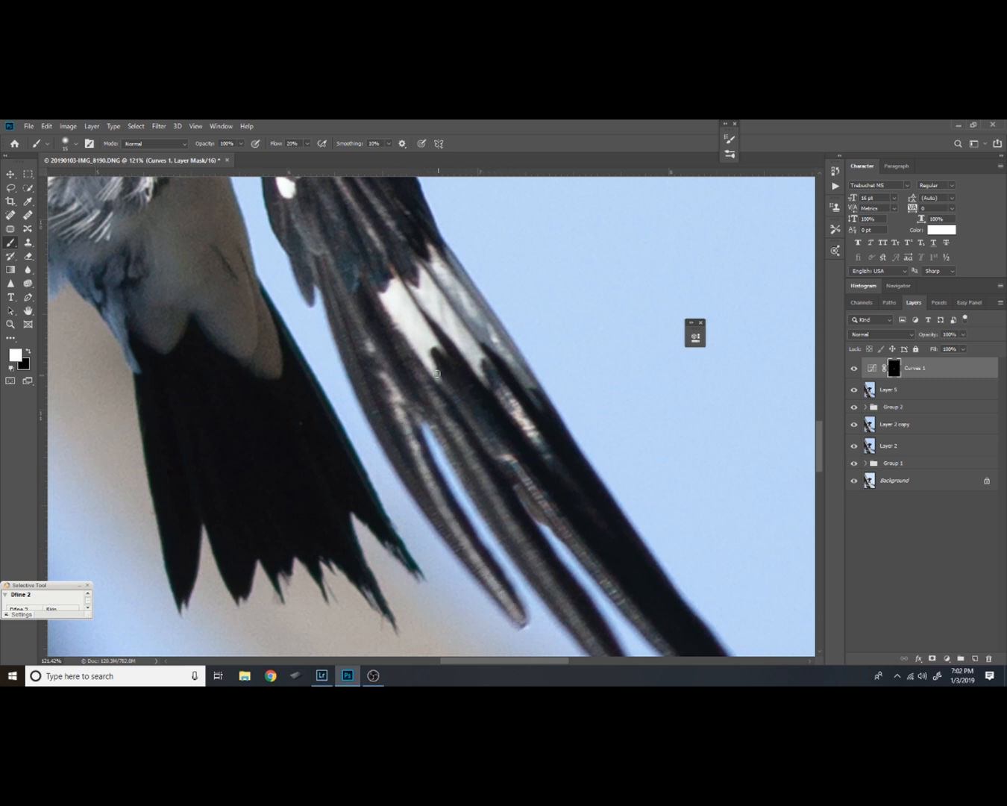
{"action": "mouse_move", "coordinate": [421, 373]}
{"action": "left_mouse_down"}
{"action": "mouse_move", "coordinate": [461, 439]}
{"action": "mouse_move", "coordinate": [452, 453]}
{"action": "mouse_move", "coordinate": [496, 493]}
{"action": "mouse_move", "coordinate": [601, 655]}
{"action": "left_mouse_up"}
{"action": "left_click_drag", "start_coordinate": [527, 568], "coordinate": [446, 431]}
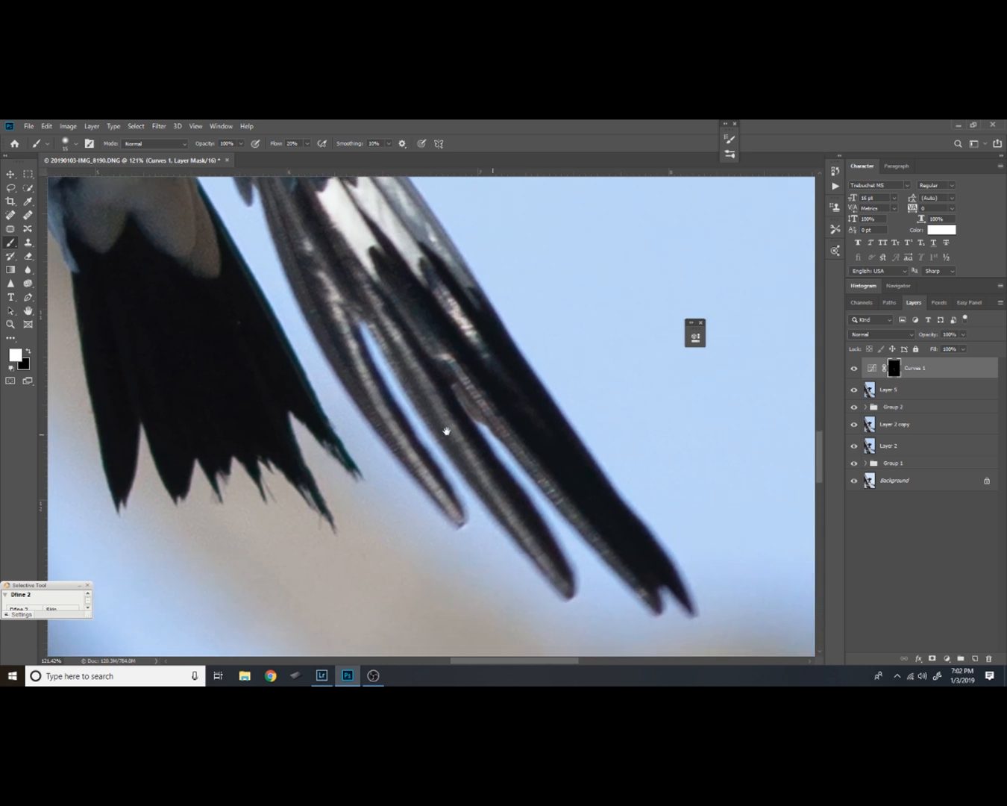
{"action": "left_click_drag", "start_coordinate": [405, 353], "coordinate": [551, 572]}
{"action": "left_click_drag", "start_coordinate": [459, 369], "coordinate": [643, 600]}
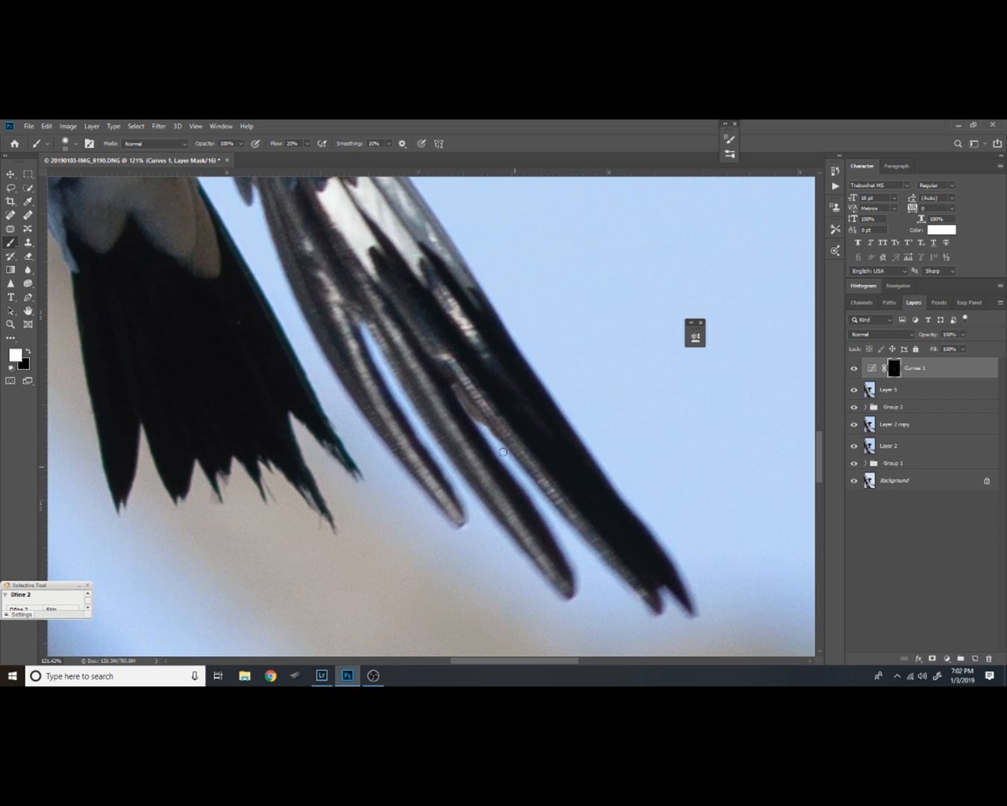
Review the whole bird and compare the image repeatedly with the Curves 1 layer hidden and shown
{"action": "left_click_drag", "start_coordinate": [406, 283], "coordinate": [459, 423]}
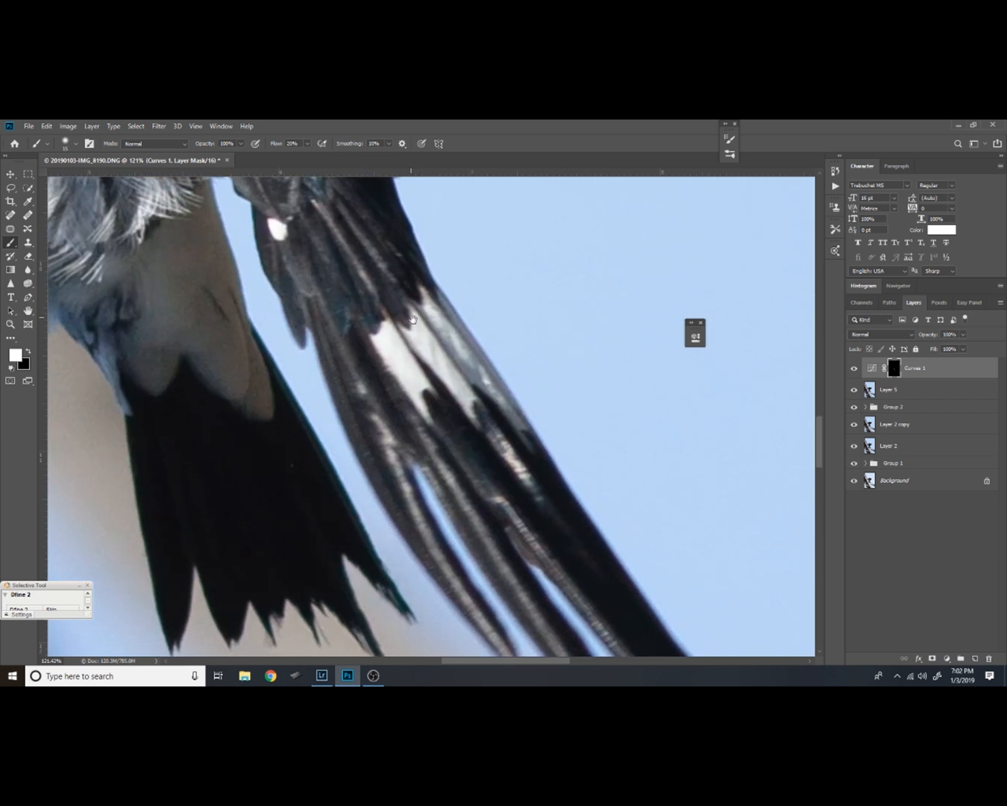
{"action": "left_click_drag", "start_coordinate": [352, 206], "coordinate": [428, 333]}
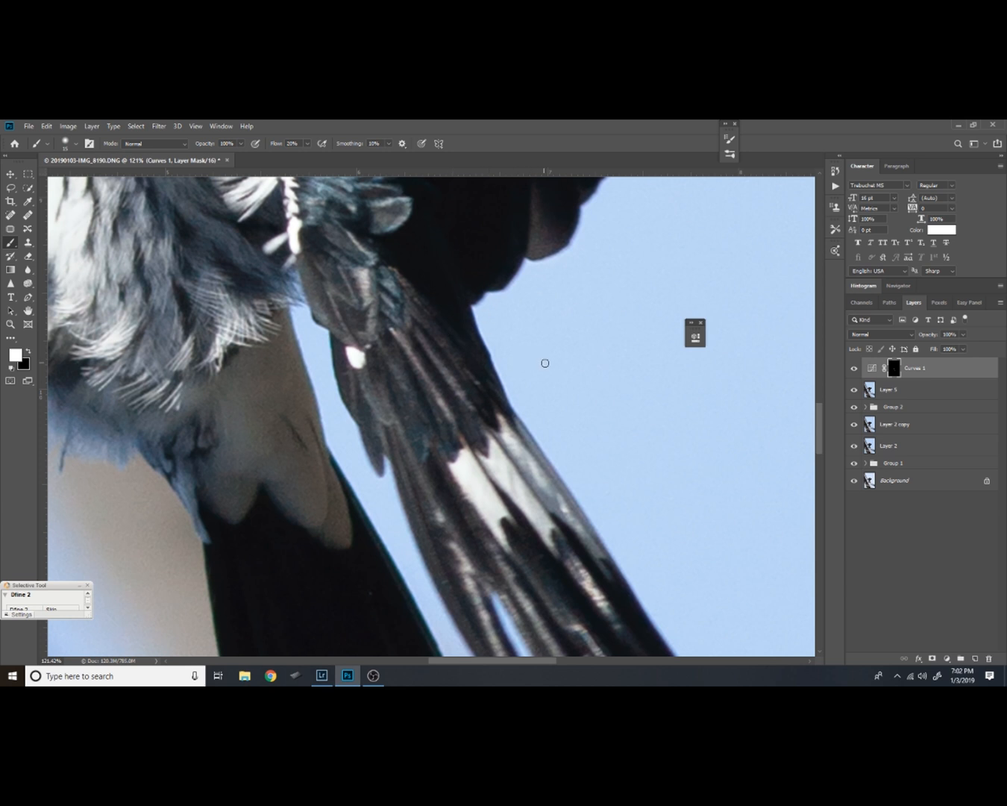
{"action": "key", "text": "ctrl+space"}
{"action": "left_click_drag", "start_coordinate": [608, 309], "coordinate": [568, 482]}
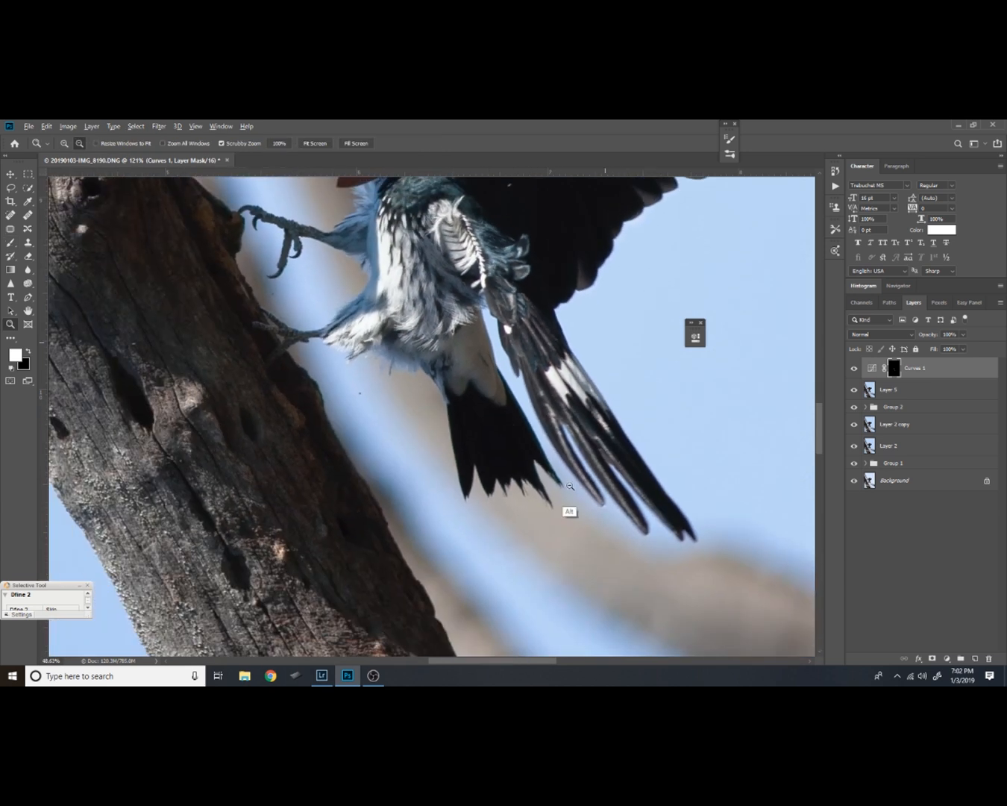
{"action": "left_click_drag", "start_coordinate": [569, 307], "coordinate": [564, 413]}
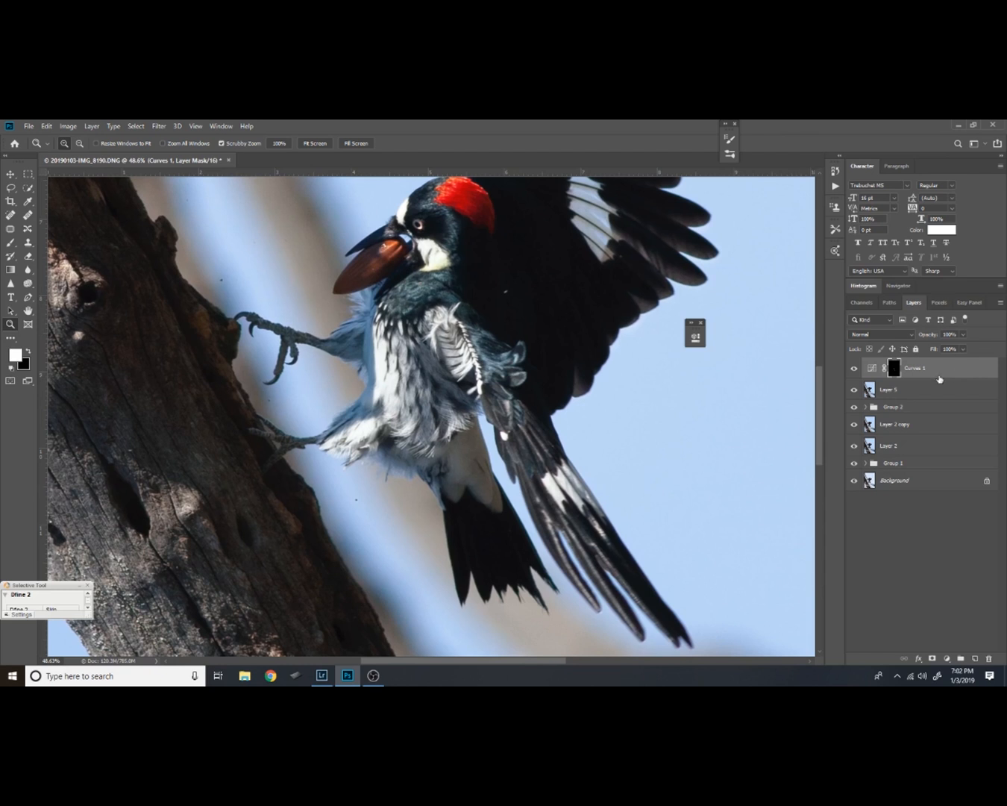
{"action": "left_click", "coordinate": [855, 368]}
{"action": "left_click", "coordinate": [855, 370]}
{"action": "left_click", "coordinate": [855, 369]}
{"action": "left_click", "coordinate": [857, 370]}
{"action": "left_click", "coordinate": [854, 370]}
{"action": "left_click", "coordinate": [856, 368]}
{"action": "left_click", "coordinate": [855, 368]}
{"action": "left_click", "coordinate": [855, 369]}
{"action": "left_click", "coordinate": [856, 368]}
{"action": "left_click", "coordinate": [856, 368]}
{"action": "left_click", "coordinate": [854, 367]}
{"action": "left_click", "coordinate": [855, 369]}
{"action": "left_click", "coordinate": [855, 368]}
{"action": "left_click", "coordinate": [855, 369]}
Enlarge the brush to 50 and paint white on the Curves 1 mask over the dark head and neck feathers
{"action": "left_click_drag", "start_coordinate": [542, 361], "coordinate": [525, 432]}
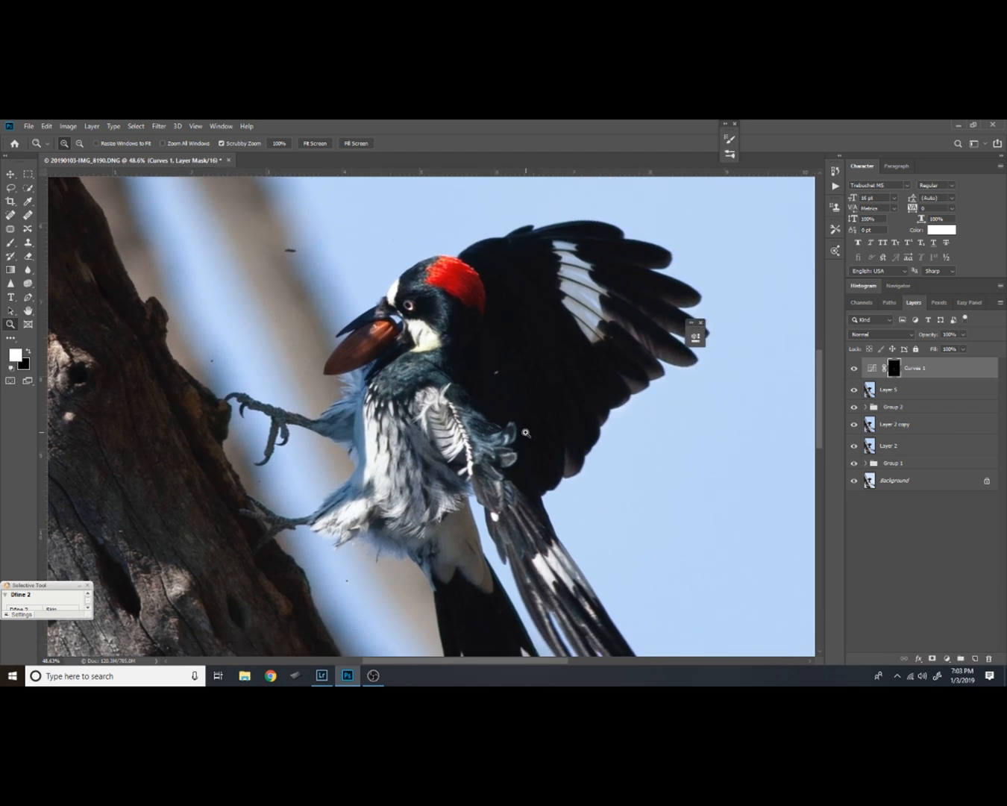
{"action": "left_click_drag", "start_coordinate": [526, 508], "coordinate": [502, 416]}
{"action": "left_click_drag", "start_coordinate": [592, 332], "coordinate": [568, 367]}
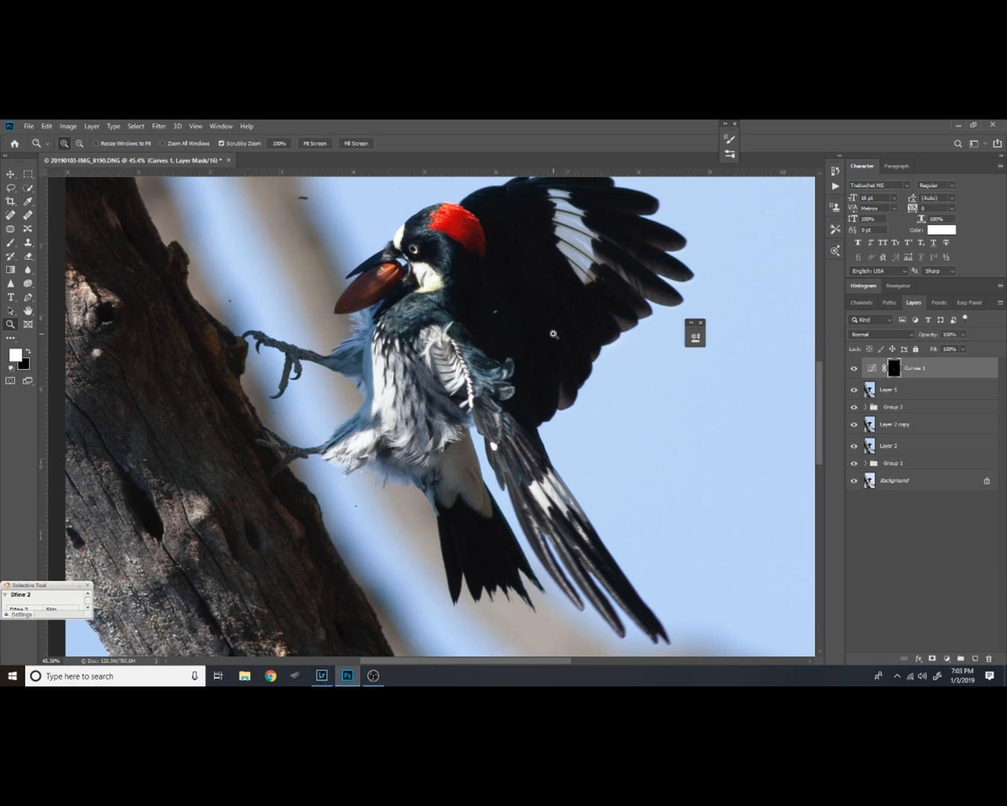
{"action": "left_click_drag", "start_coordinate": [456, 292], "coordinate": [488, 240]}
{"action": "scroll", "coordinate": [462, 248], "scroll_direction": "up", "scroll_amount": 3}
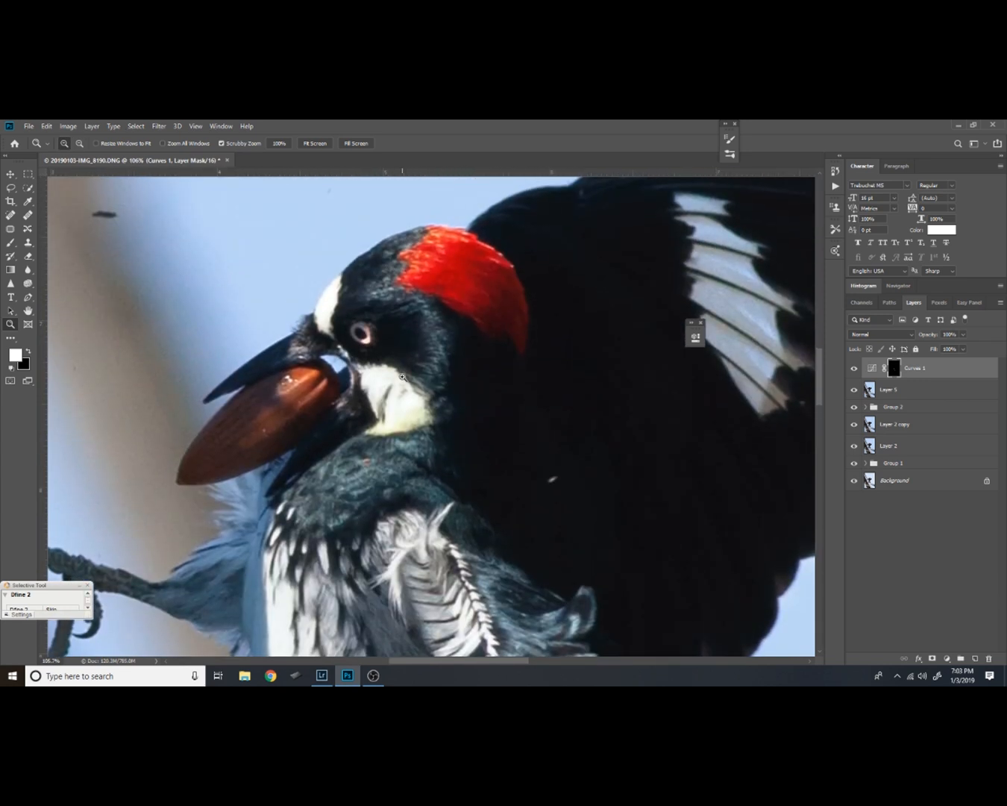
{"action": "key", "text": "b"}
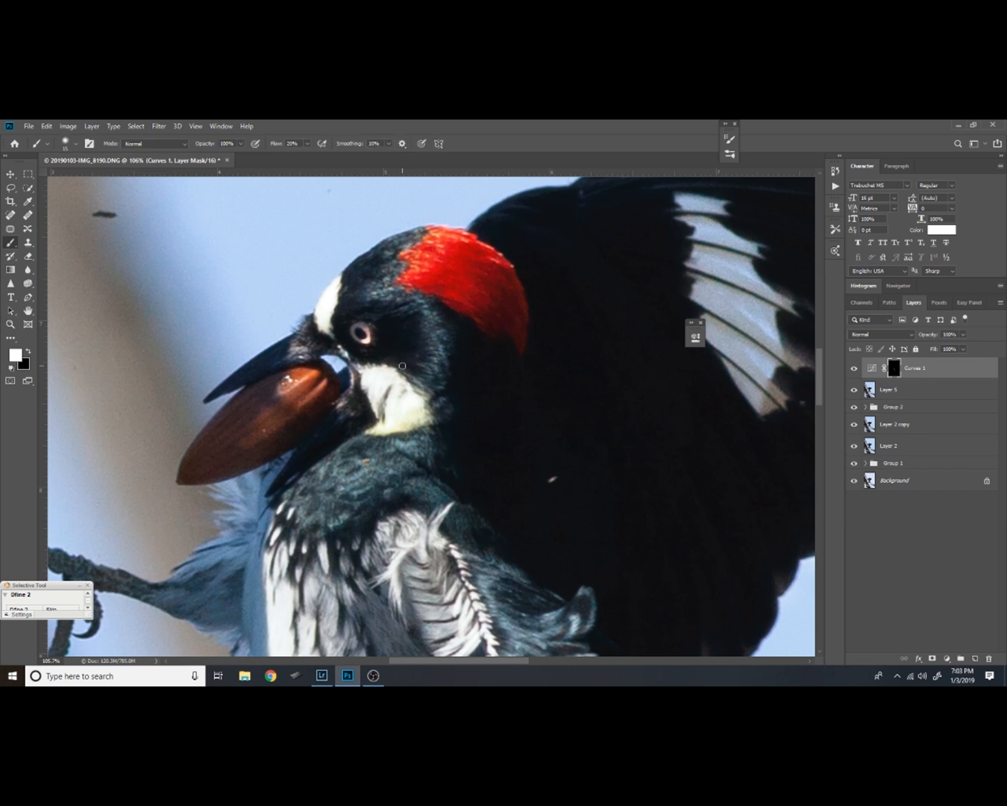
{"action": "key", "text": "bracketright"}
{"action": "key", "text": "bracketright"}
{"action": "key", "text": "bracketright"}
{"action": "key", "text": "bracketright"}
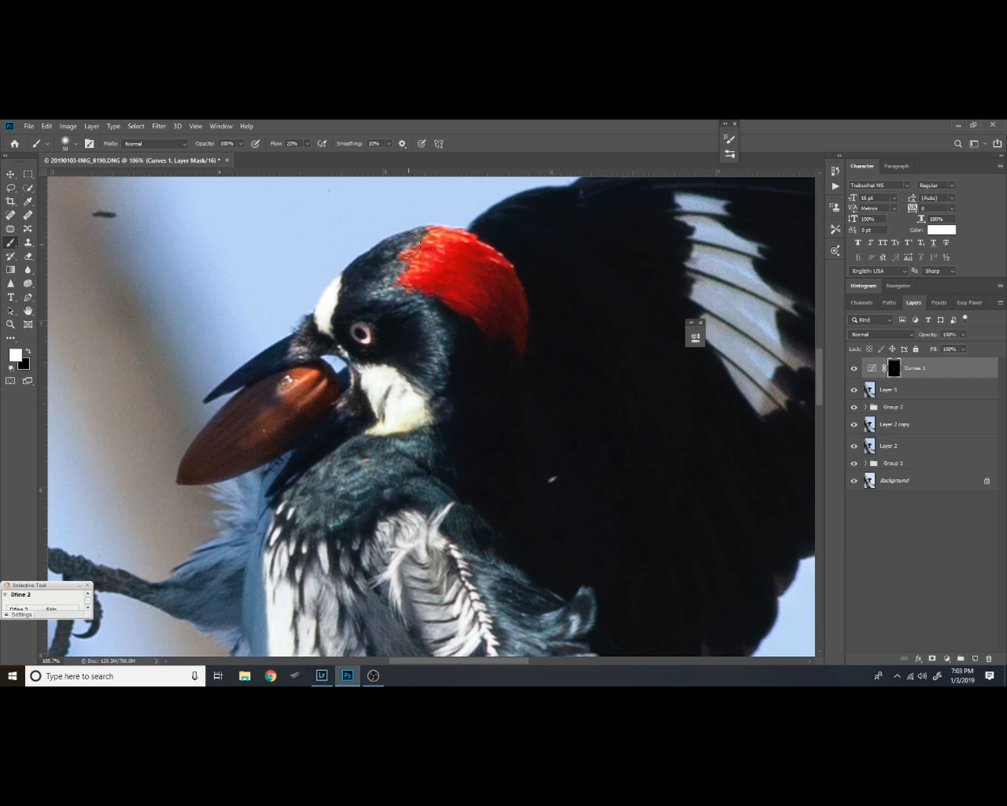
{"action": "key", "text": "ctrl"}
{"action": "left_click_drag", "start_coordinate": [461, 349], "coordinate": [464, 306]}
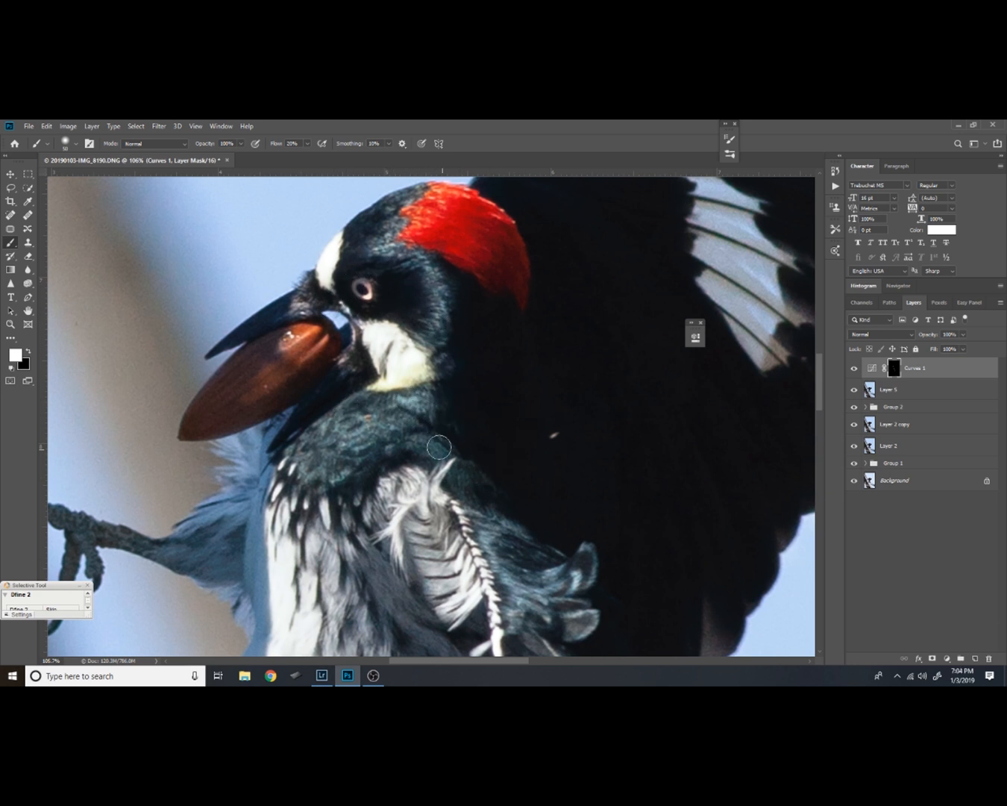
Brighten the breast and belly feathers on the Curves 1 mask, and compare with the layer hidden
{"action": "left_click_drag", "start_coordinate": [352, 444], "coordinate": [422, 400]}
{"action": "left_click_drag", "start_coordinate": [365, 465], "coordinate": [398, 349]}
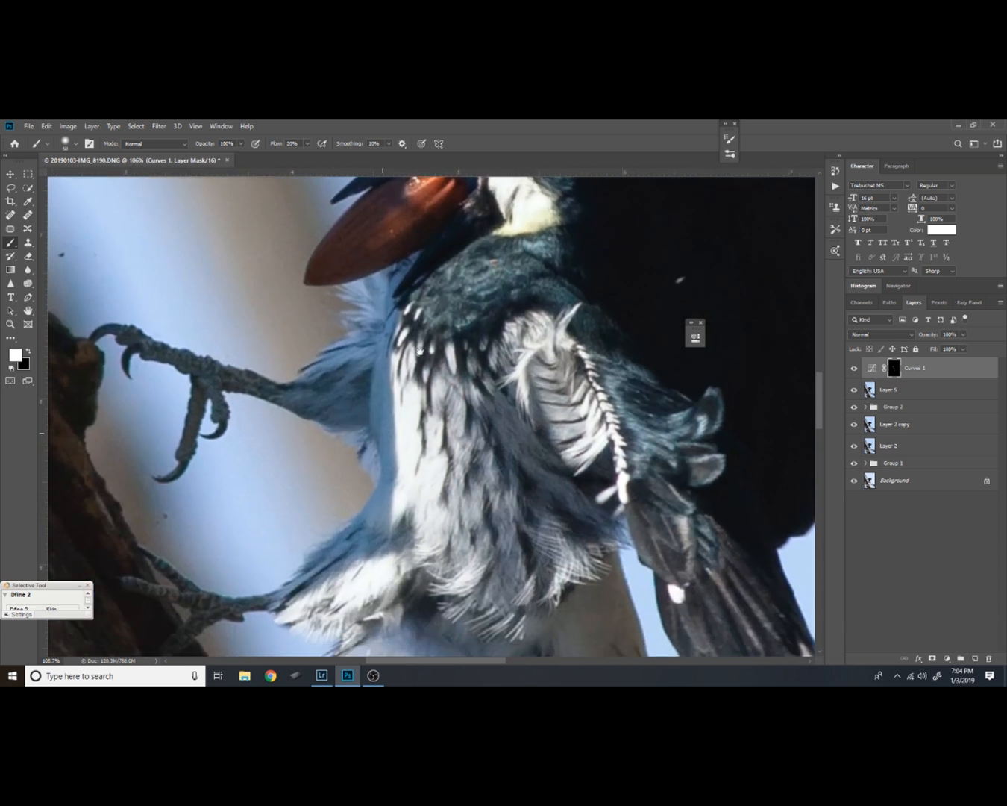
{"action": "left_click_drag", "start_coordinate": [432, 441], "coordinate": [410, 374]}
{"action": "left_click_drag", "start_coordinate": [441, 437], "coordinate": [399, 333]}
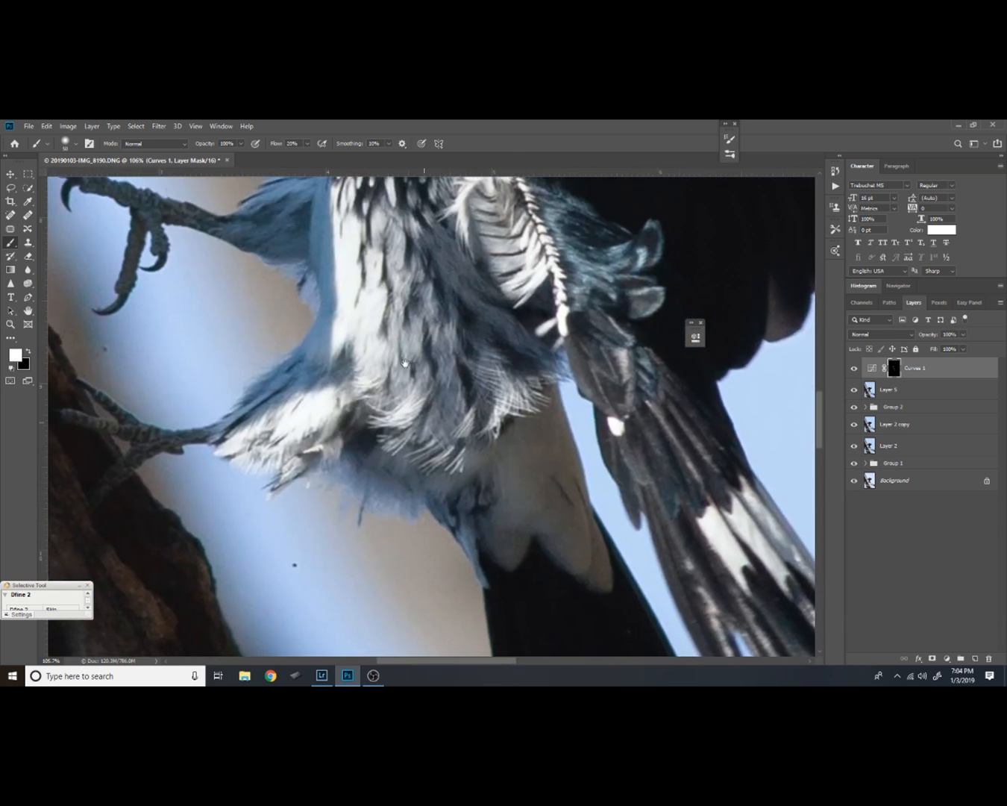
{"action": "left_click_drag", "start_coordinate": [479, 388], "coordinate": [463, 345]}
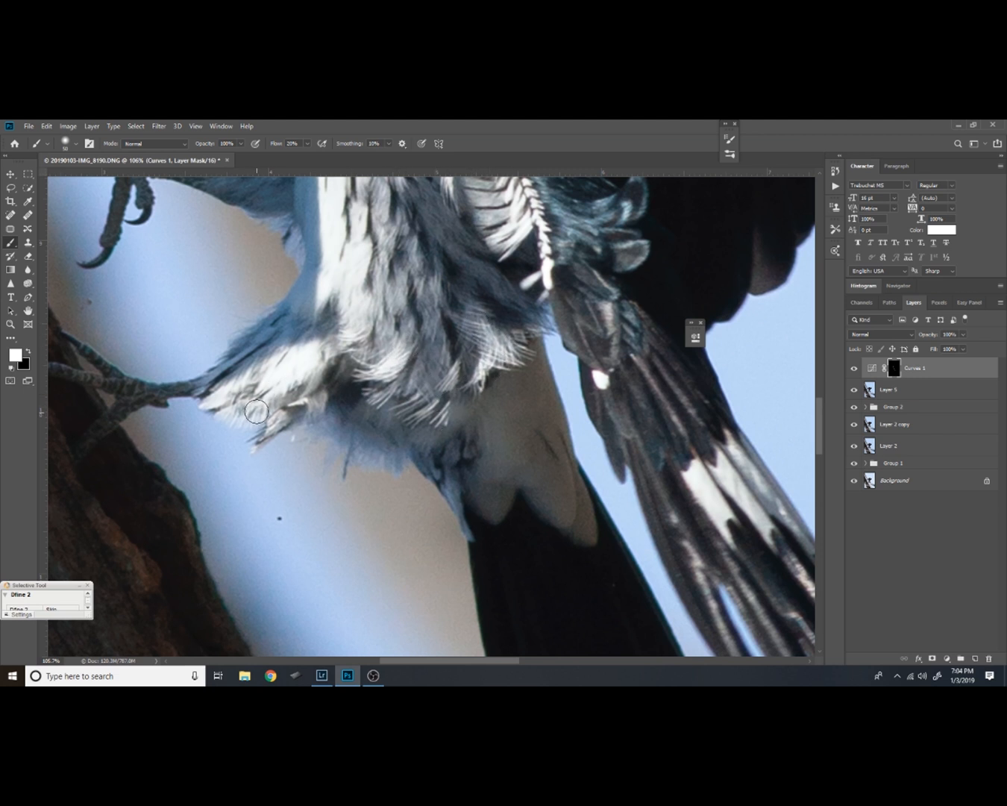
{"action": "left_click_drag", "start_coordinate": [448, 286], "coordinate": [438, 399]}
{"action": "left_click_drag", "start_coordinate": [441, 256], "coordinate": [444, 419]}
{"action": "left_click_drag", "start_coordinate": [411, 504], "coordinate": [411, 437]}
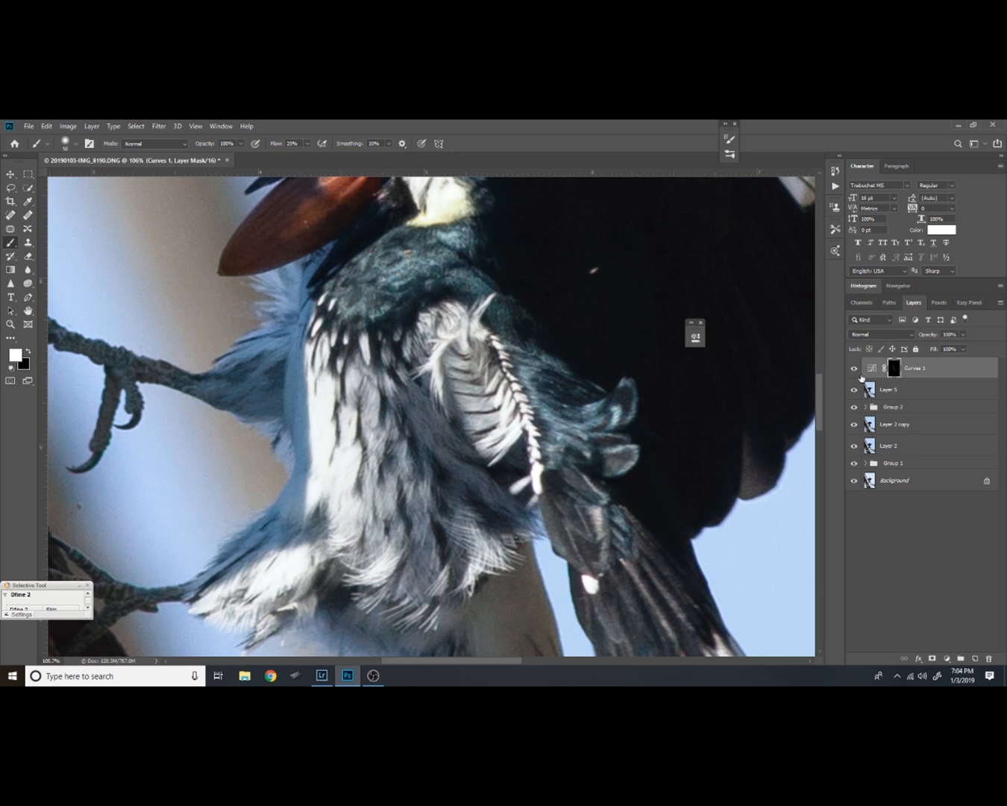
{"action": "left_click", "coordinate": [853, 366]}
{"action": "left_click", "coordinate": [853, 367]}
{"action": "left_click_drag", "start_coordinate": [503, 432], "coordinate": [462, 352]}
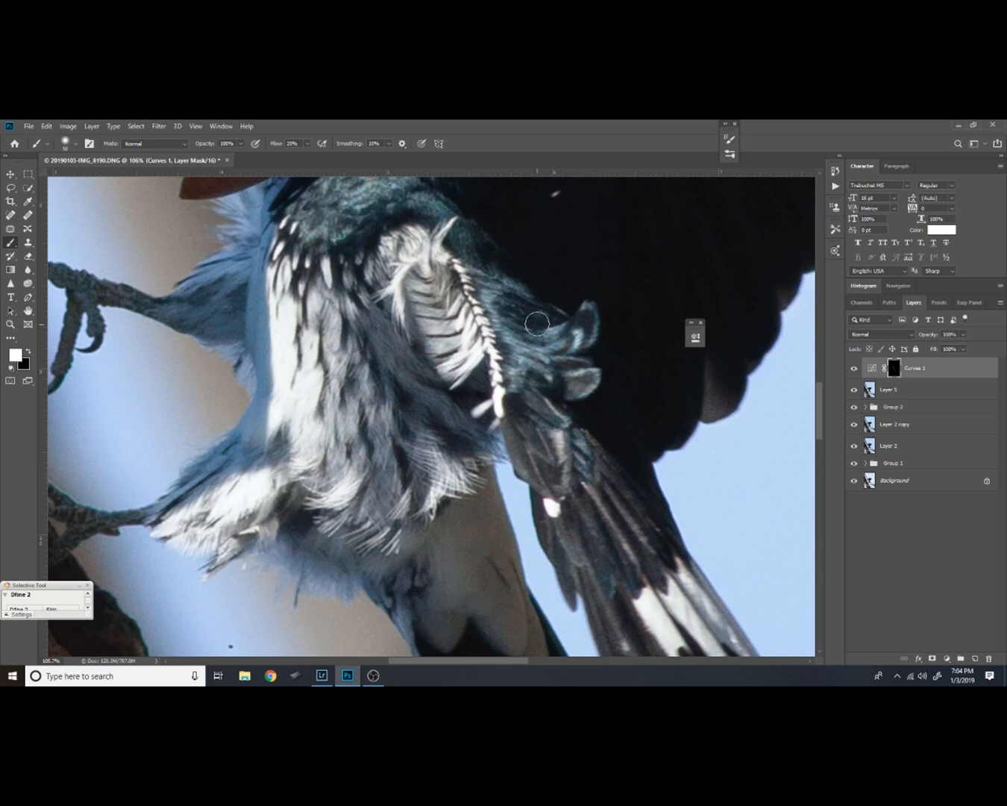
Review the whole picture and compare it repeatedly with the Curves 1 adjustment off and on
{"action": "key", "text": "z"}
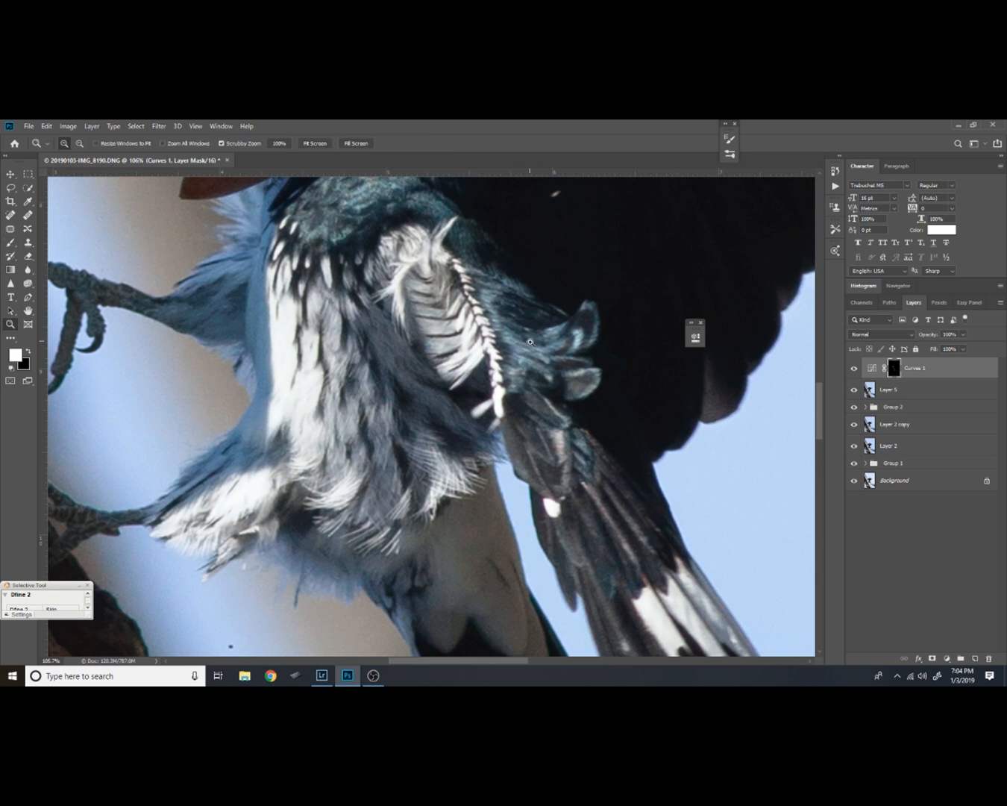
{"action": "key", "text": "ctrl+0"}
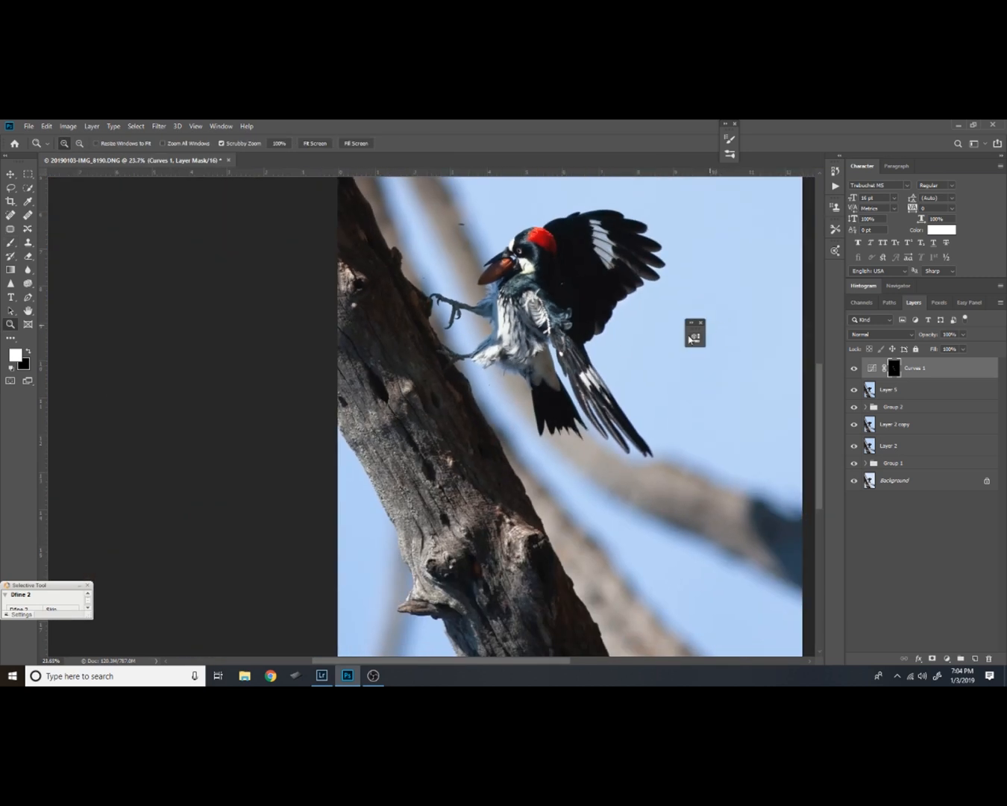
{"action": "left_click", "coordinate": [854, 368]}
{"action": "left_click", "coordinate": [854, 367]}
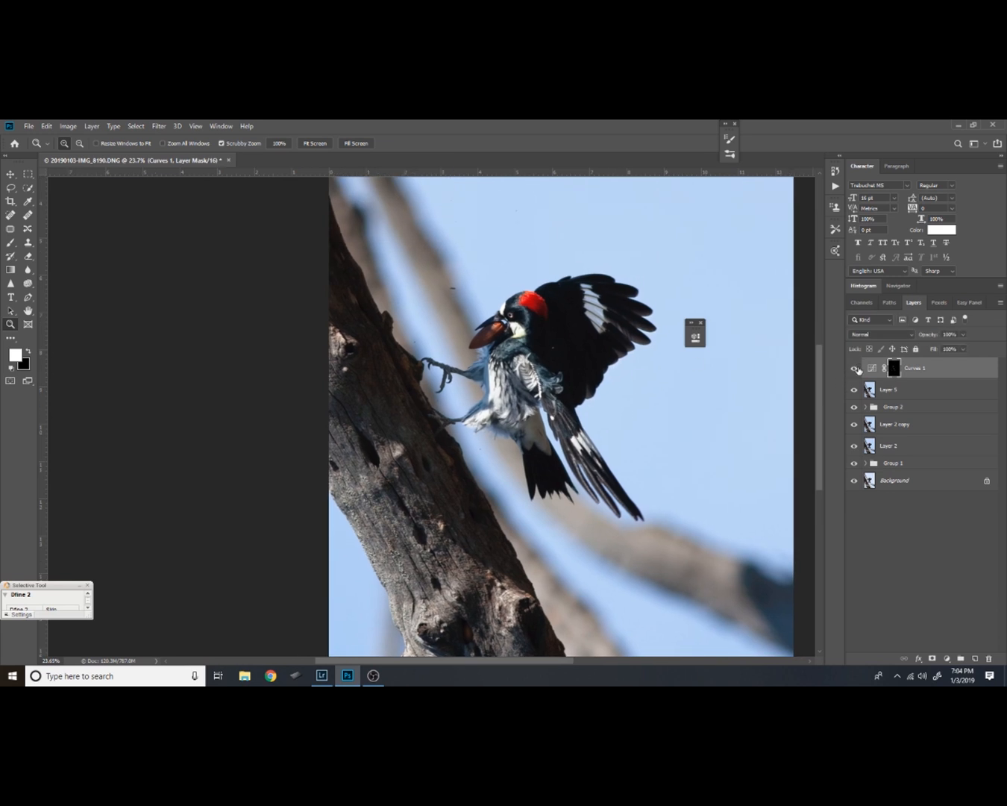
{"action": "left_click", "coordinate": [854, 368]}
{"action": "left_click", "coordinate": [854, 368]}
{"action": "left_click", "coordinate": [855, 369]}
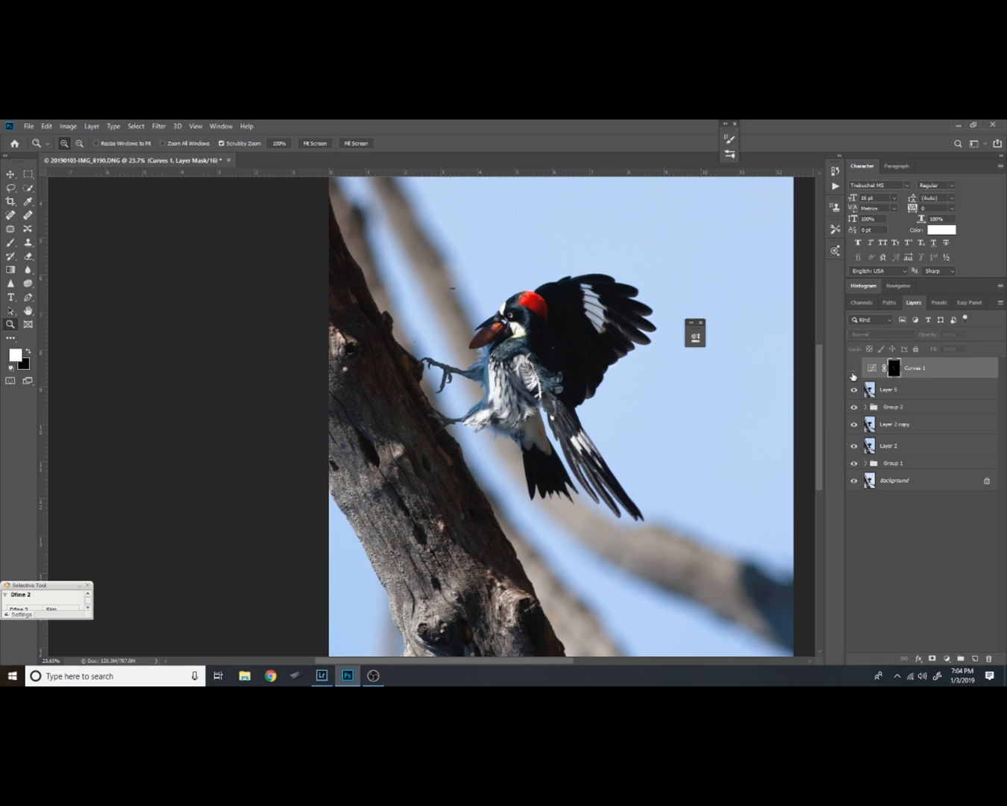
{"action": "left_click", "coordinate": [855, 369]}
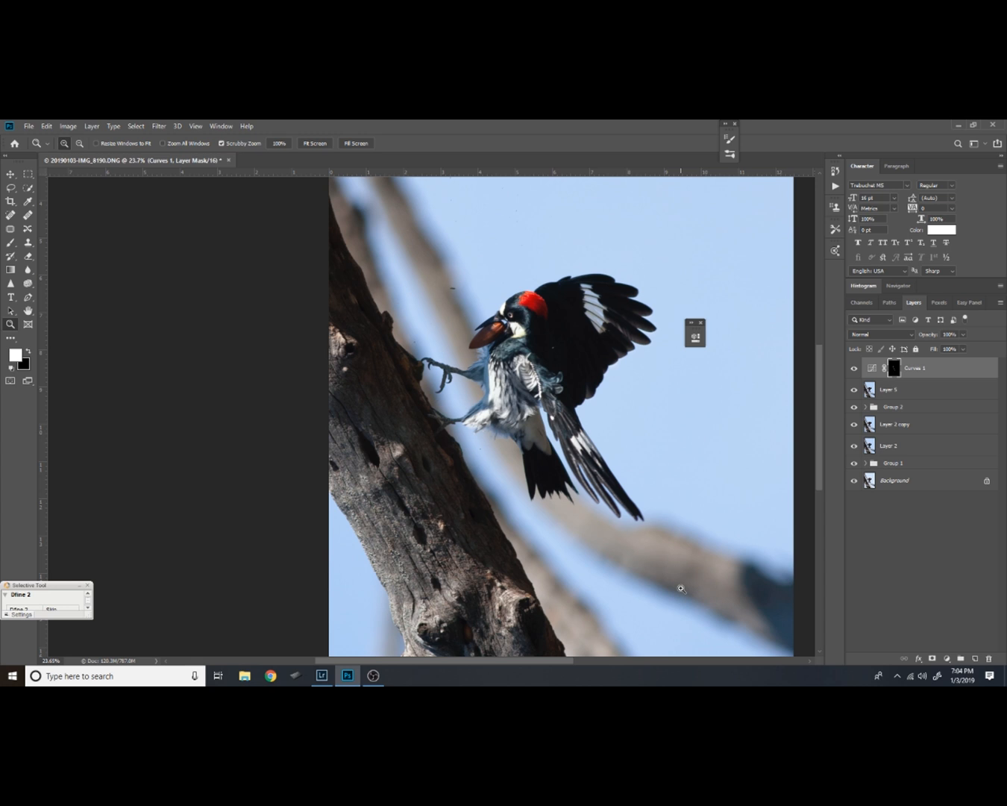
Group Curves 1 with Layer 5 and stamp all visible layers into a new layer at the top of the stack
{"action": "key", "text": "alt+shift+["}
{"action": "key", "text": "ctrl+g"}
{"action": "key", "text": "ctrl+alt+shift+e"}
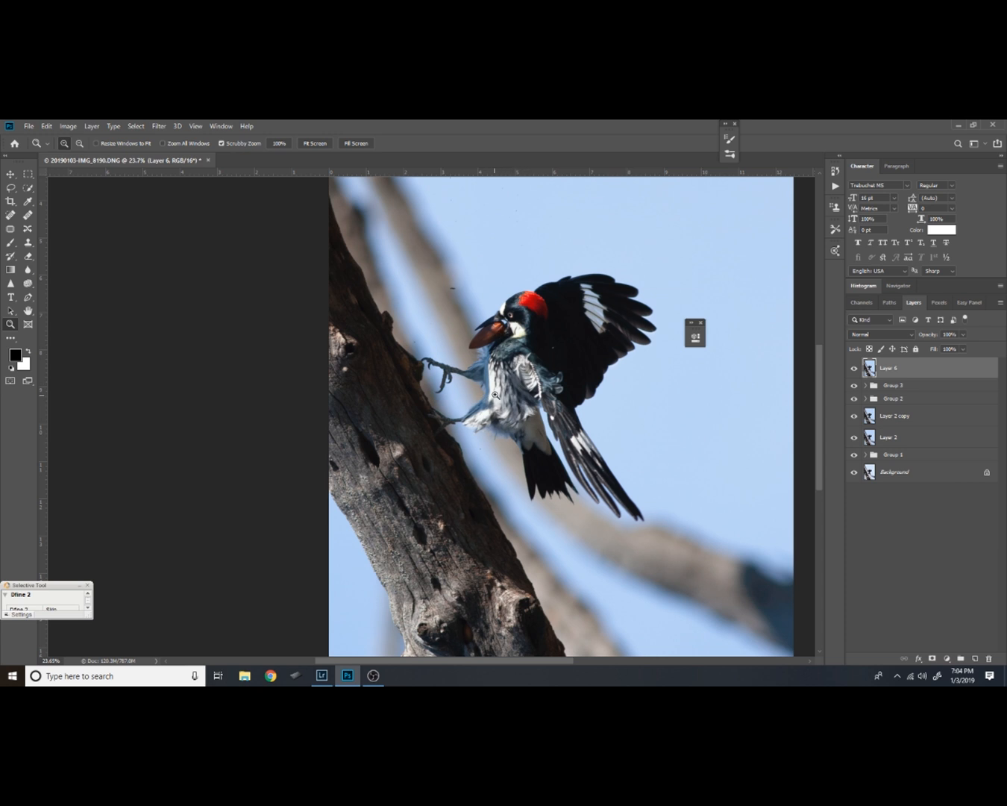
Add an empty layer and fill a lasso selection over the acorn, feathered by 30 px, with white
{"action": "key", "text": "alt"}
{"action": "scroll", "coordinate": [514, 352], "scroll_direction": "up", "scroll_amount": 11}
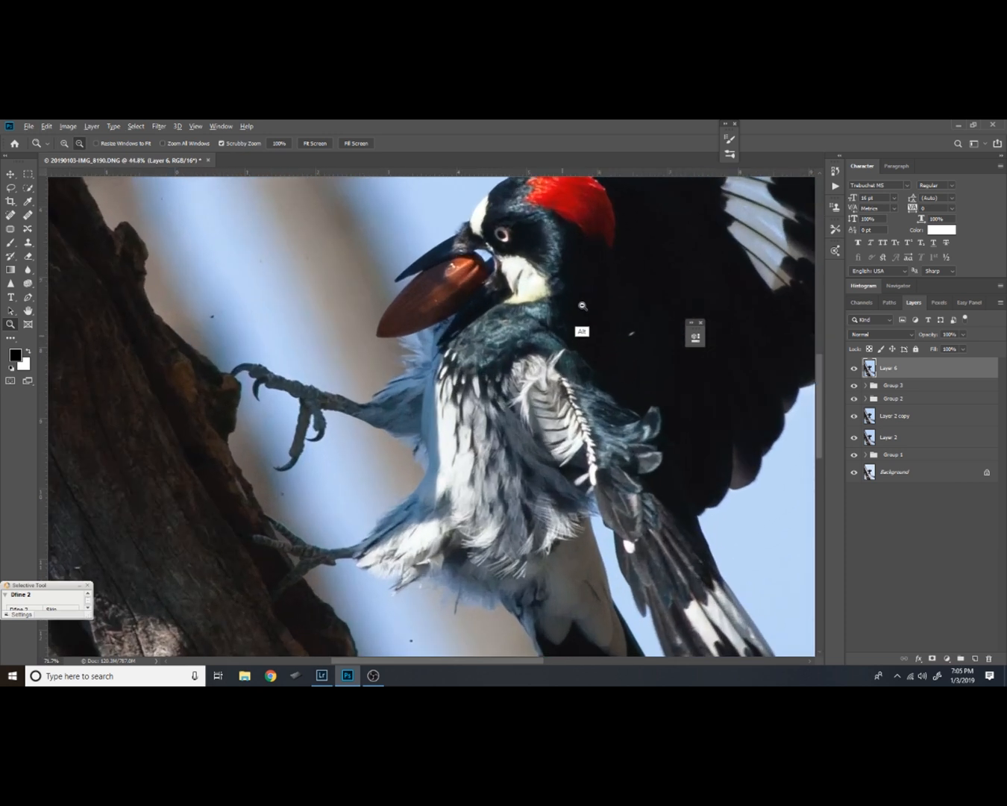
{"action": "left_click_drag", "start_coordinate": [505, 323], "coordinate": [490, 386]}
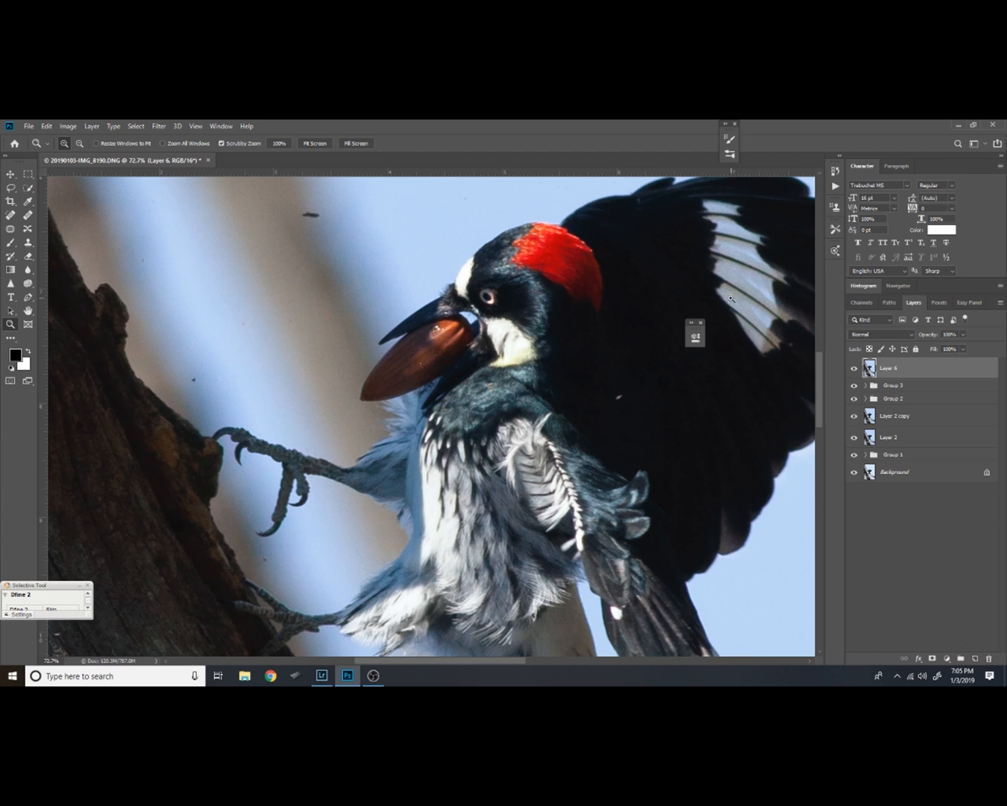
{"action": "key", "text": "l"}
{"action": "left_click", "coordinate": [975, 659]}
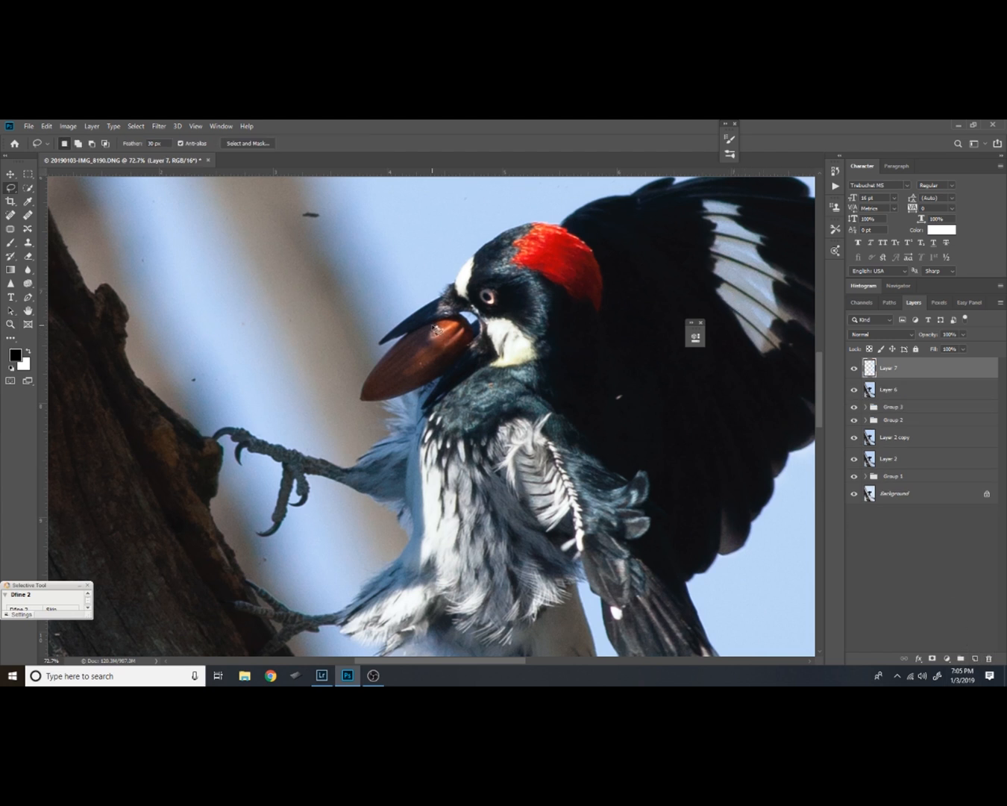
{"action": "mouse_move", "coordinate": [445, 325]}
{"action": "left_mouse_down"}
{"action": "mouse_move", "coordinate": [389, 373]}
{"action": "mouse_move", "coordinate": [415, 388]}
{"action": "mouse_move", "coordinate": [463, 362]}
{"action": "mouse_move", "coordinate": [471, 338]}
{"action": "mouse_move", "coordinate": [450, 325]}
{"action": "left_mouse_up"}
{"action": "key", "text": "ctrl+BackSpace"}
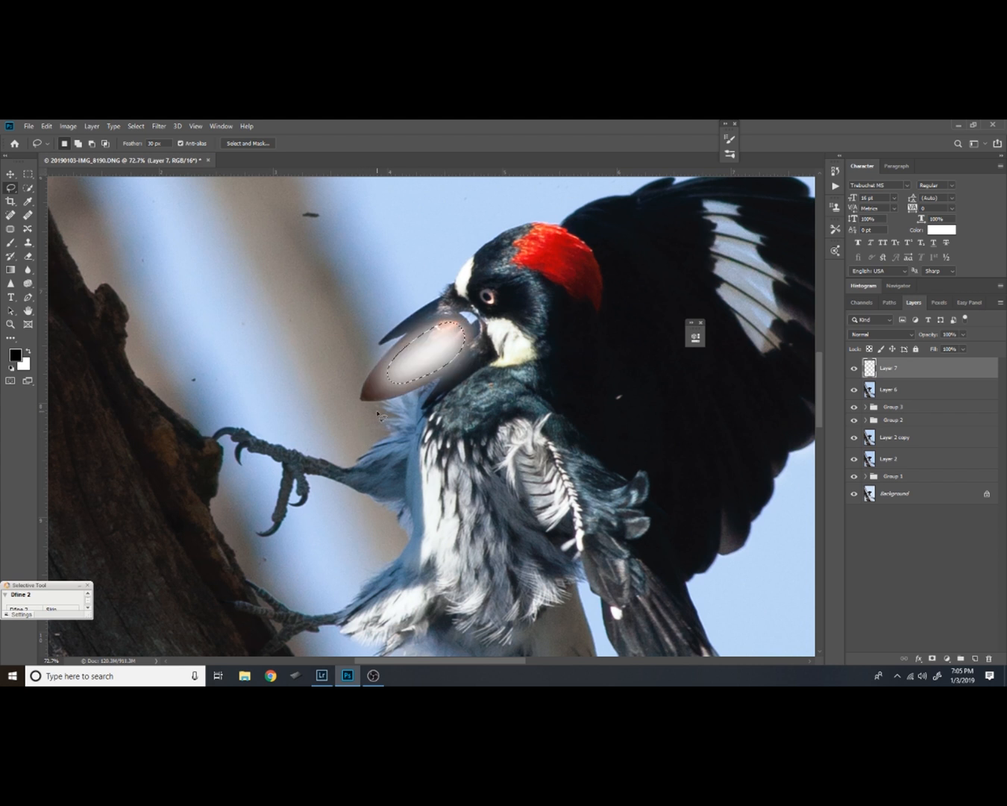
{"action": "key", "text": "ctrl+d"}
Set Layer 7 to Color Dodge with 40% fill and hide its effect behind a black layer mask
{"action": "left_click", "coordinate": [913, 338]}
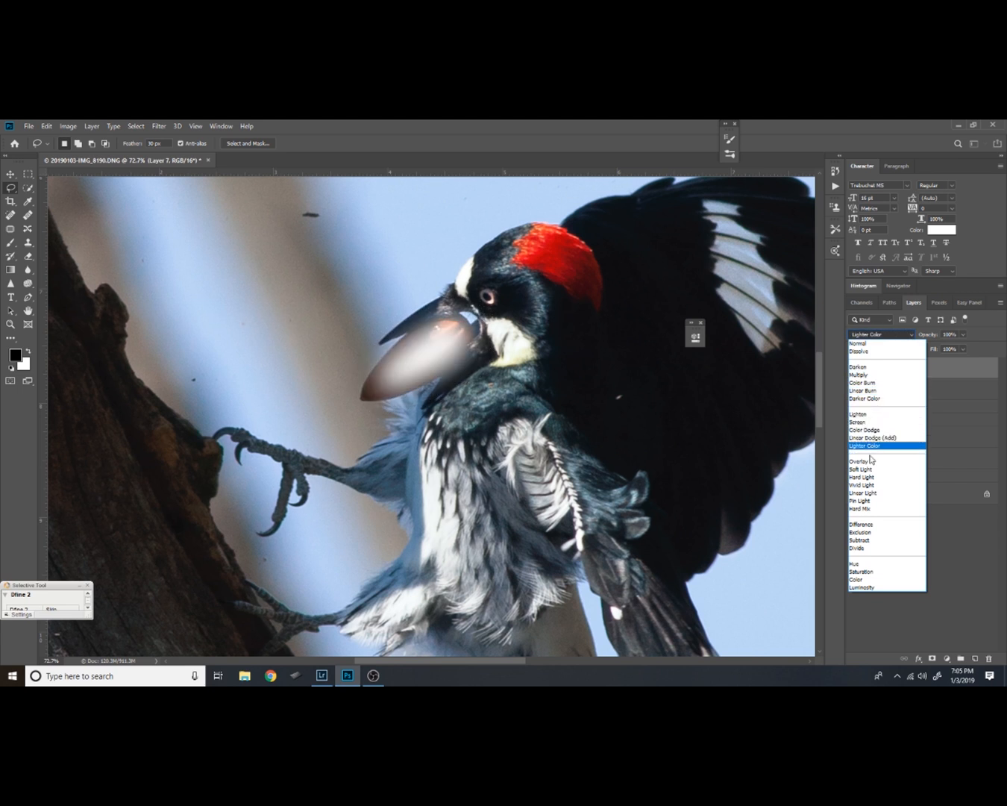
{"action": "left_click", "coordinate": [870, 431]}
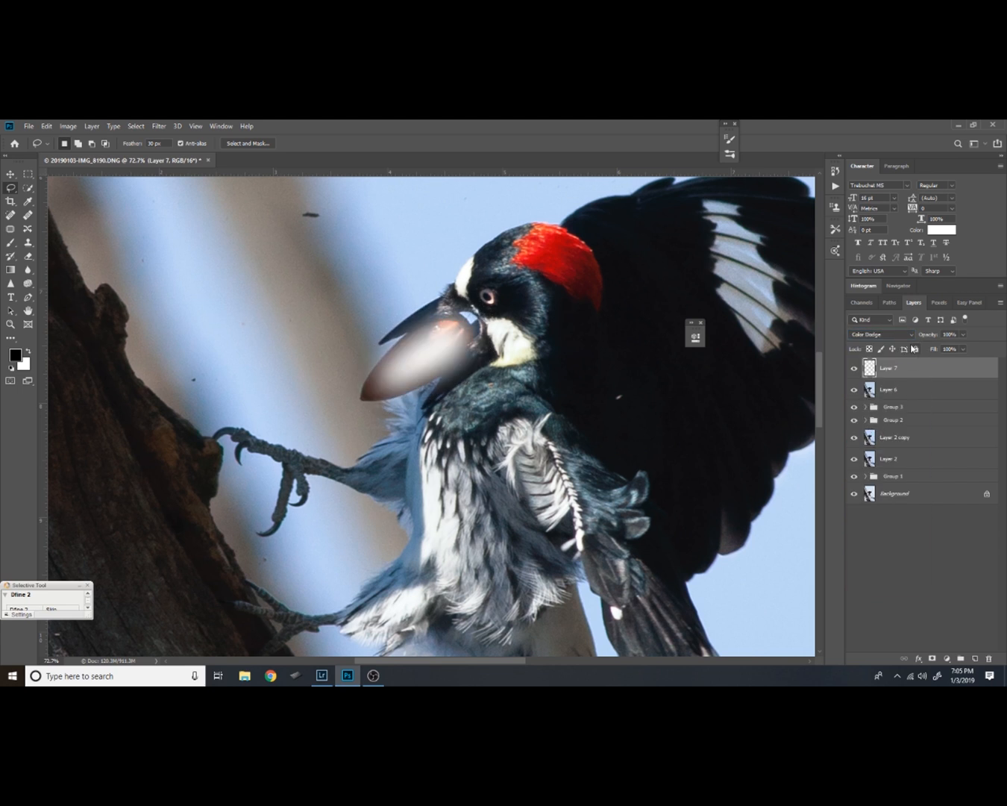
{"action": "left_click", "coordinate": [963, 351]}
{"action": "left_click_drag", "start_coordinate": [964, 361], "coordinate": [934, 367]}
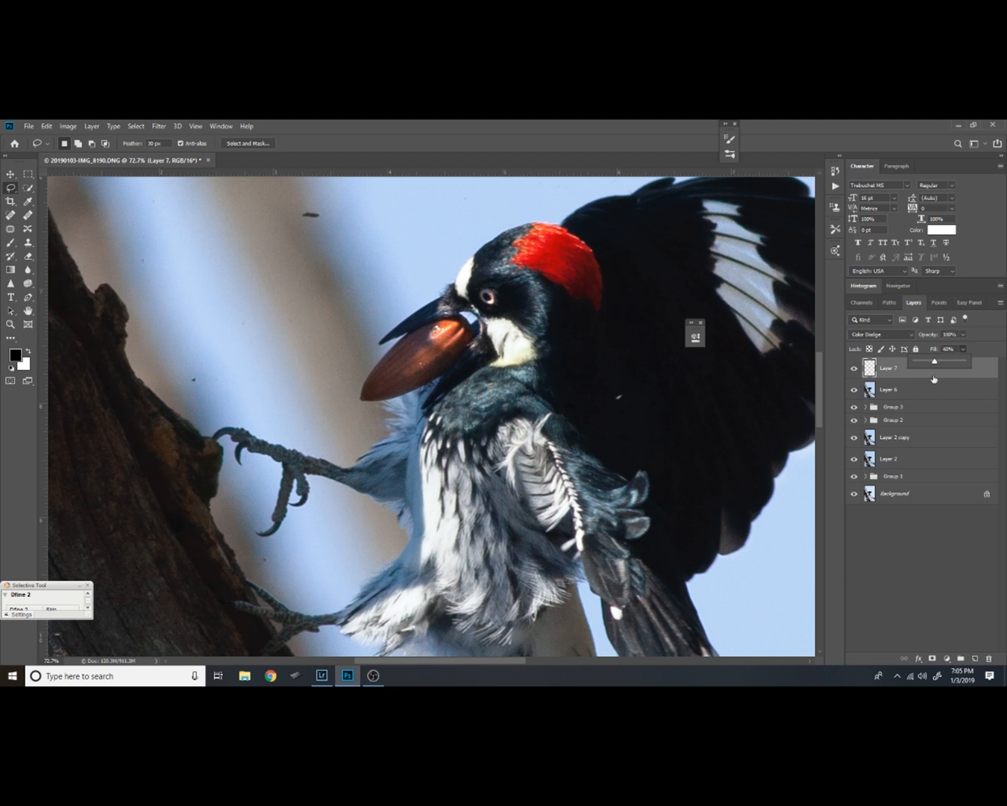
{"action": "left_click", "coordinate": [983, 369]}
{"action": "left_click", "coordinate": [933, 658], "text": "alt"}
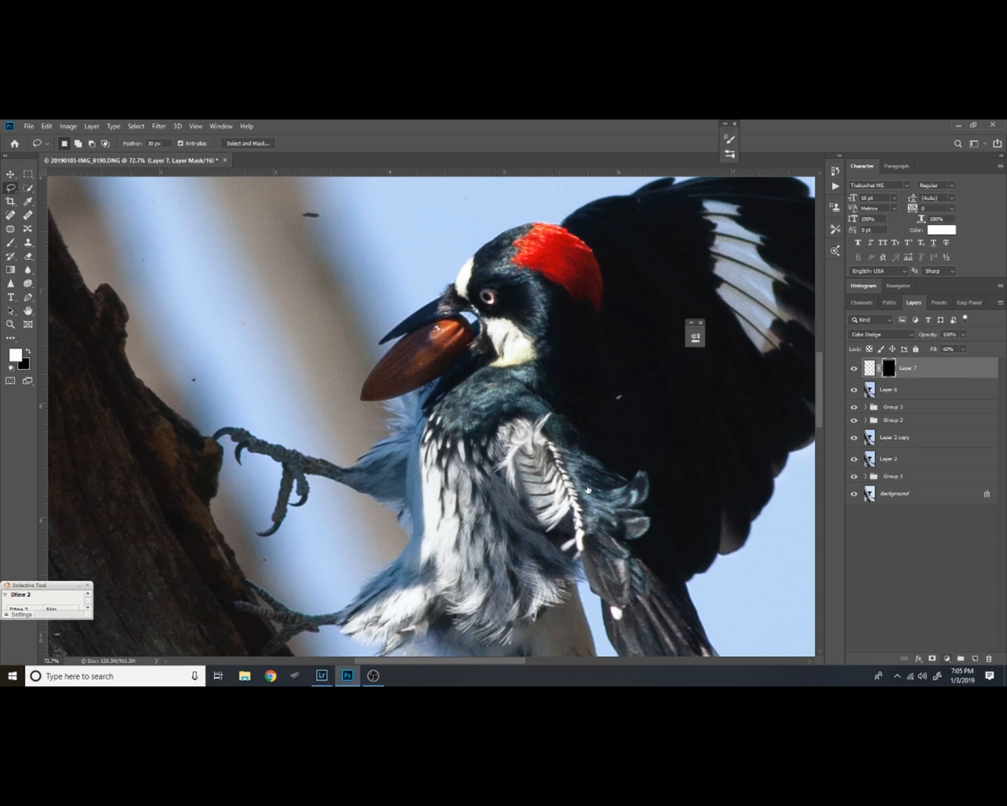
Reduce the brush to 25 and paint white on the Layer 7 mask over the upper acorn's highlights
{"action": "key", "text": "z"}
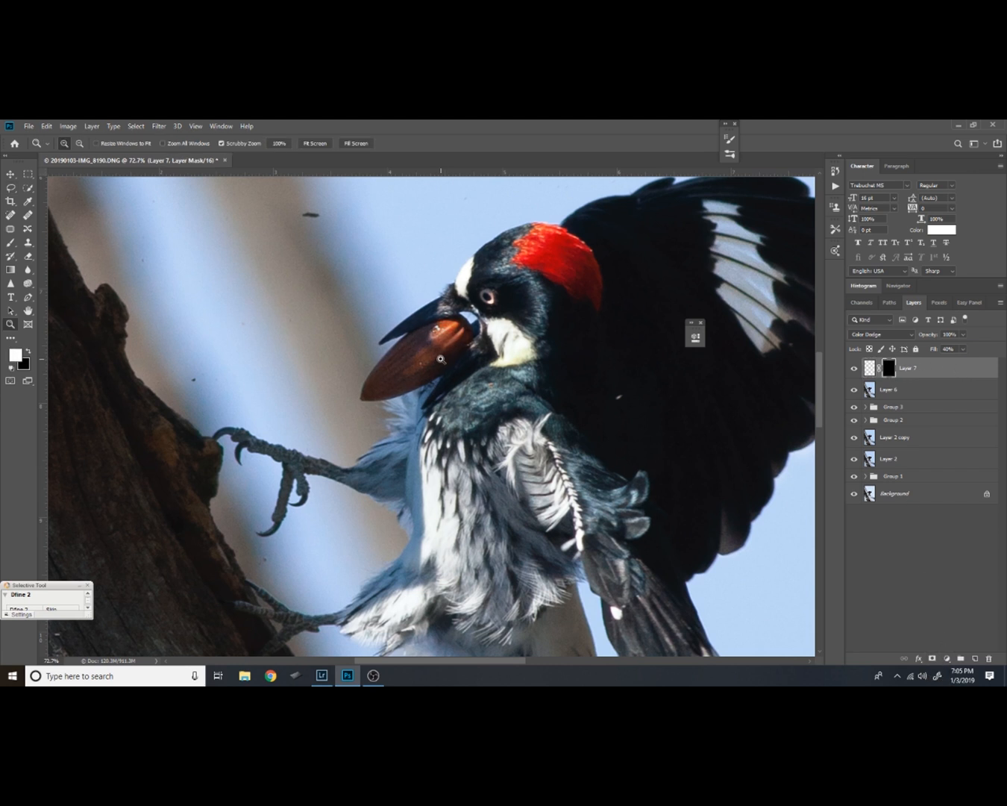
{"action": "left_click_drag", "start_coordinate": [448, 343], "coordinate": [480, 308]}
{"action": "key", "text": "b"}
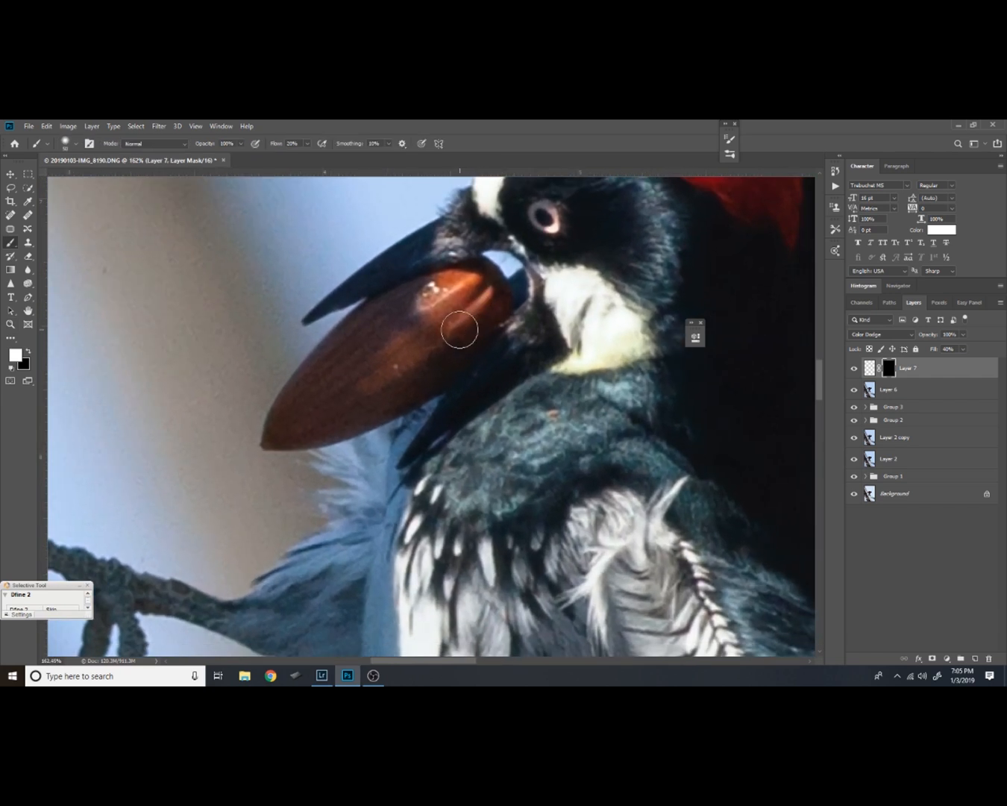
{"action": "mouse_move", "coordinate": [458, 337]}
{"action": "left_mouse_down"}
{"action": "mouse_move", "coordinate": [443, 306]}
{"action": "mouse_move", "coordinate": [427, 308]}
{"action": "mouse_move", "coordinate": [434, 333]}
{"action": "mouse_move", "coordinate": [460, 278]}
{"action": "mouse_move", "coordinate": [449, 290]}
{"action": "left_mouse_up"}
{"action": "key", "text": "bracketleft"}
{"action": "key", "text": "bracketleft"}
{"action": "key", "text": "bracketleft"}
{"action": "key", "text": "bracketleft"}
{"action": "key", "text": "bracketleft"}
{"action": "mouse_move", "coordinate": [466, 298]}
{"action": "left_mouse_down"}
{"action": "mouse_move", "coordinate": [466, 277]}
{"action": "mouse_move", "coordinate": [421, 305]}
{"action": "left_mouse_up"}
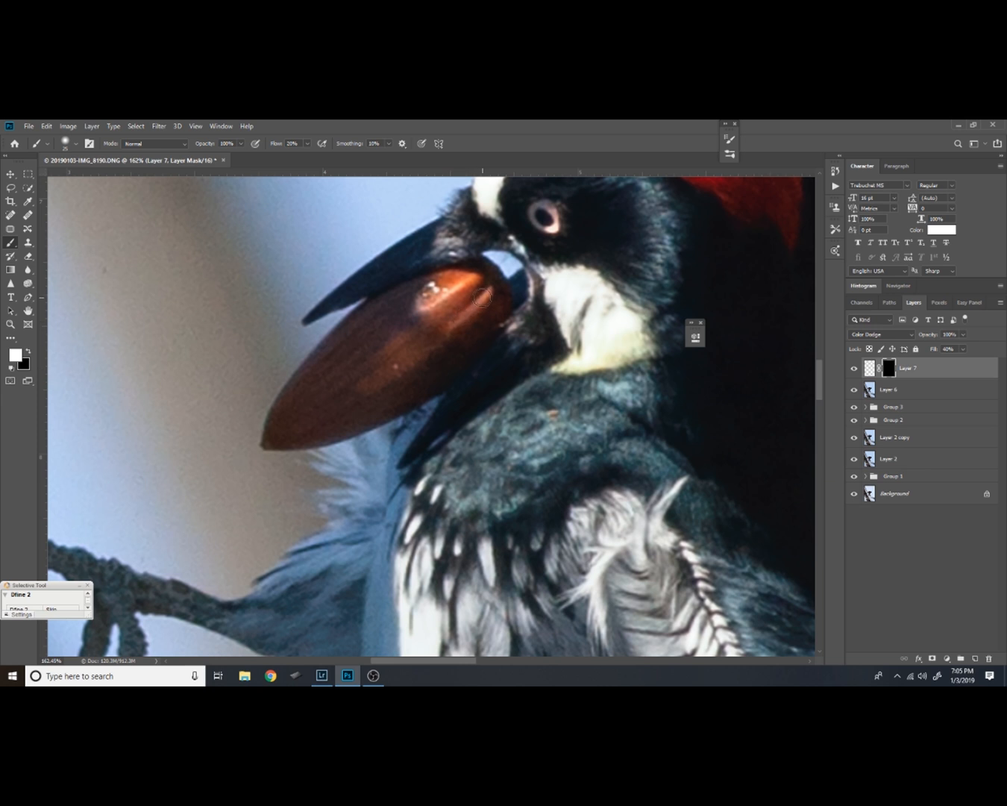
Lighten the acorn's middle on the mask with brush flow lowered to 5%, and compare with Layer 7 hidden
{"action": "mouse_move", "coordinate": [366, 386]}
{"action": "left_mouse_down"}
{"action": "mouse_move", "coordinate": [414, 352]}
{"action": "mouse_move", "coordinate": [403, 344]}
{"action": "left_mouse_up"}
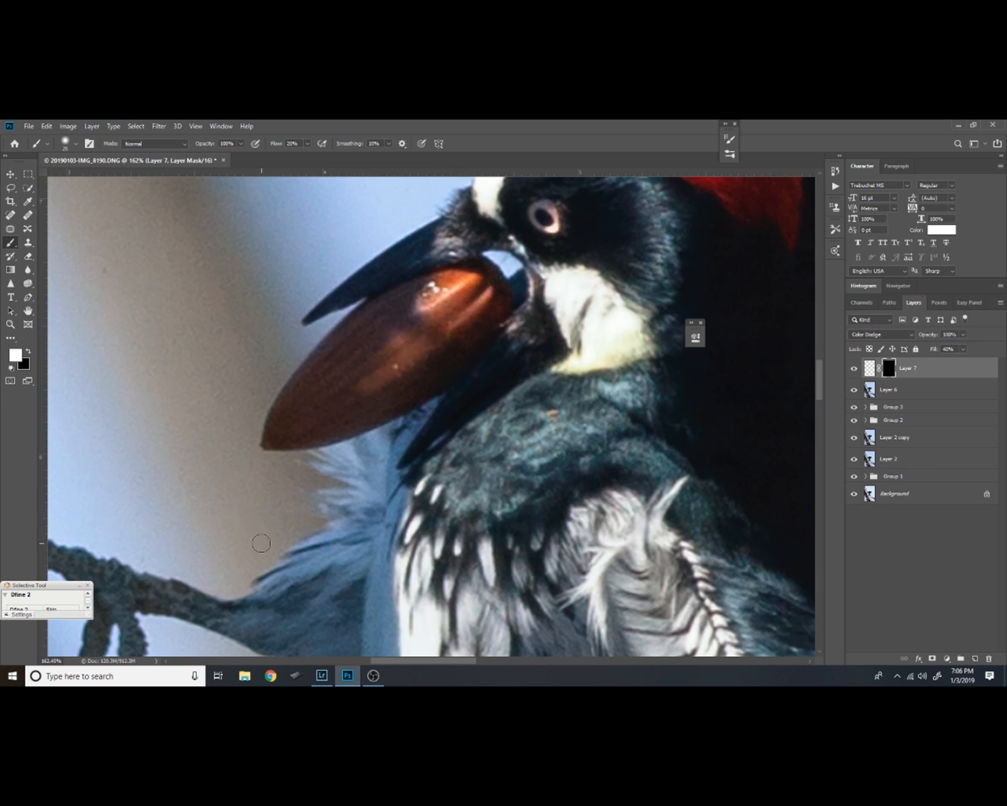
{"action": "key", "text": "ctrl+z"}
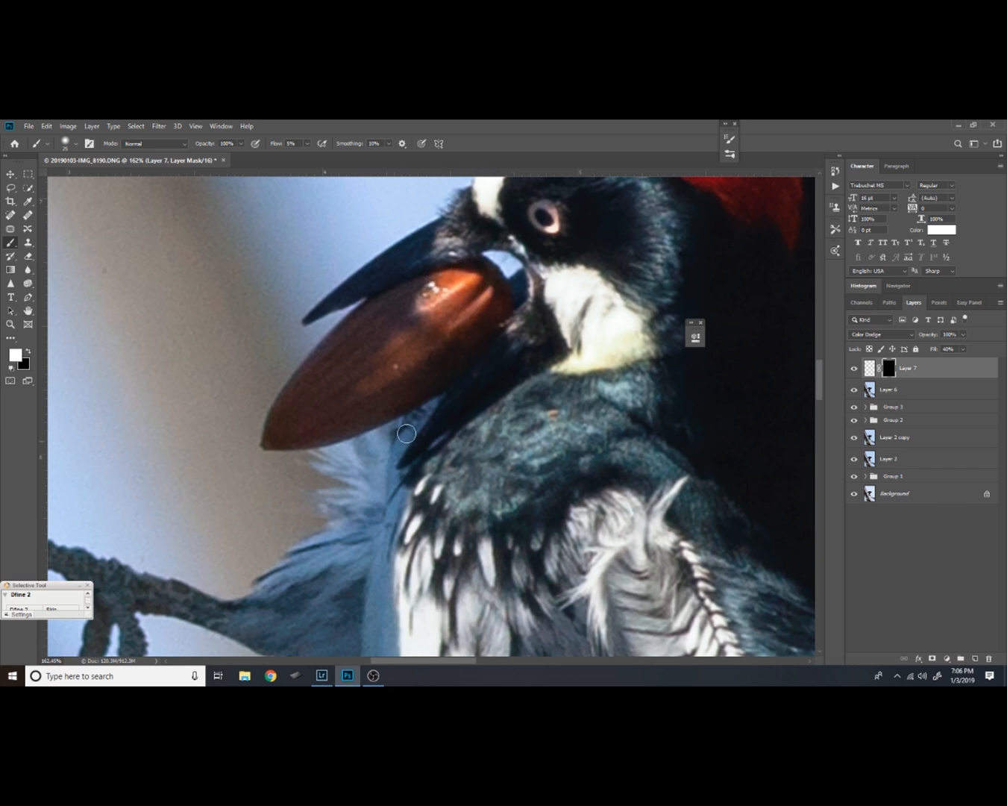
{"action": "left_click_drag", "start_coordinate": [448, 374], "coordinate": [411, 393]}
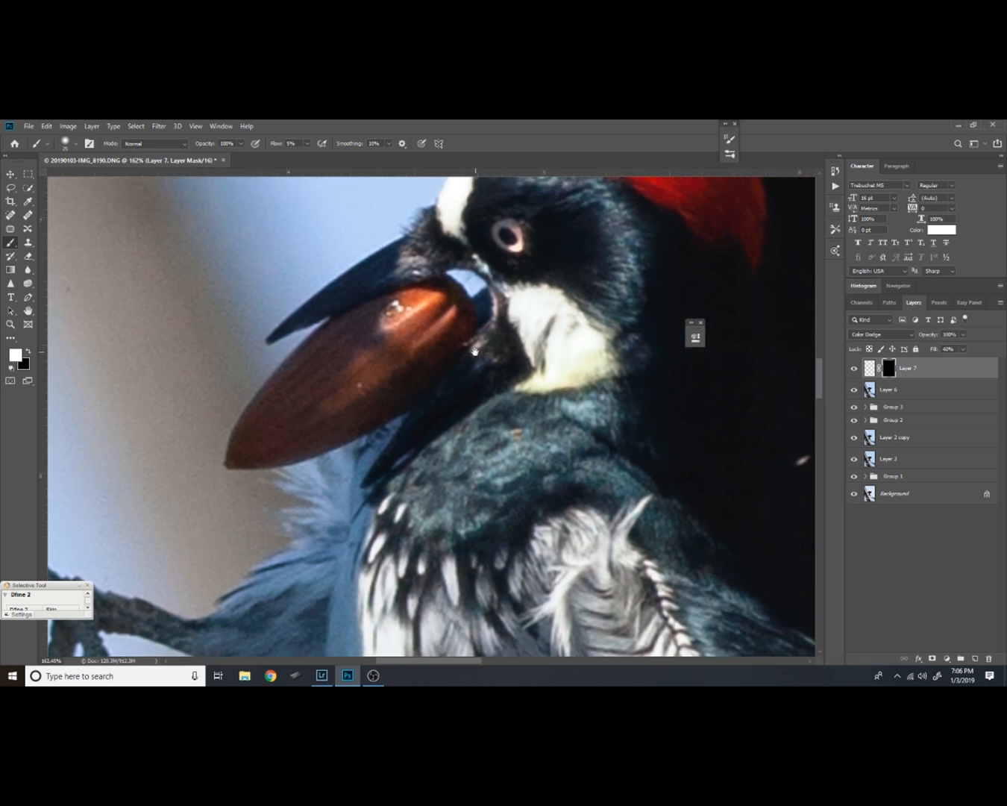
{"action": "left_click_drag", "start_coordinate": [476, 349], "coordinate": [401, 398]}
{"action": "left_click", "coordinate": [854, 367]}
{"action": "left_click", "coordinate": [855, 368]}
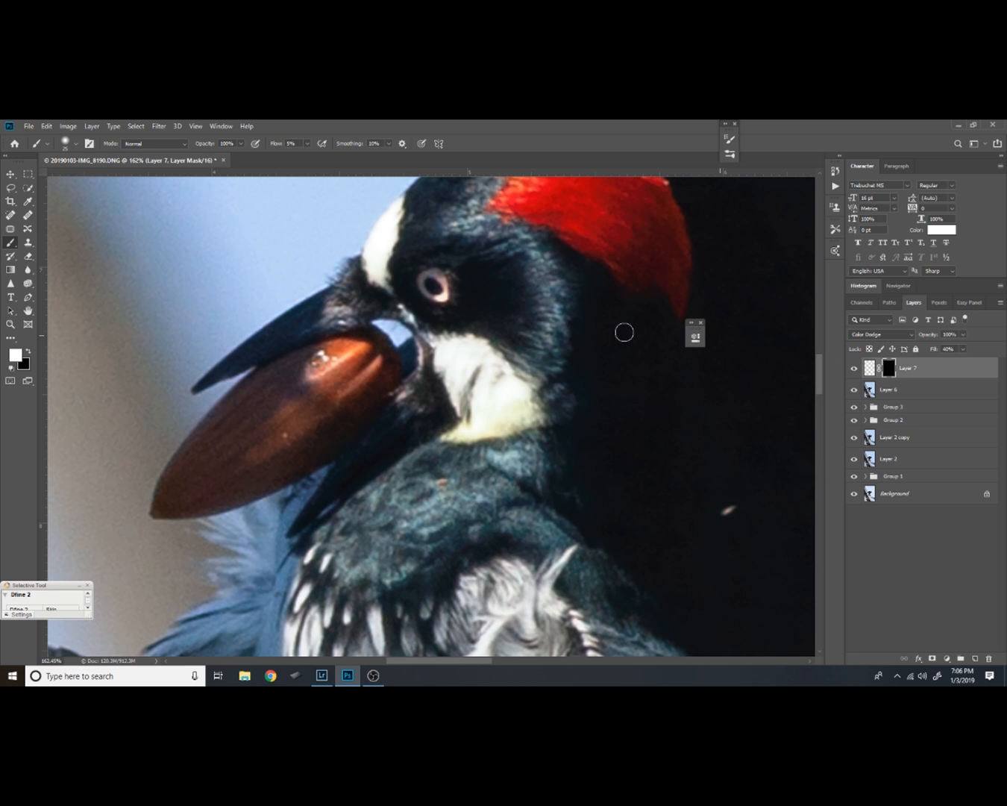
Flatten the image and make two stacked duplicates of the Background layer
{"action": "key", "text": "z"}
{"action": "left_click", "coordinate": [427, 437], "text": "alt"}
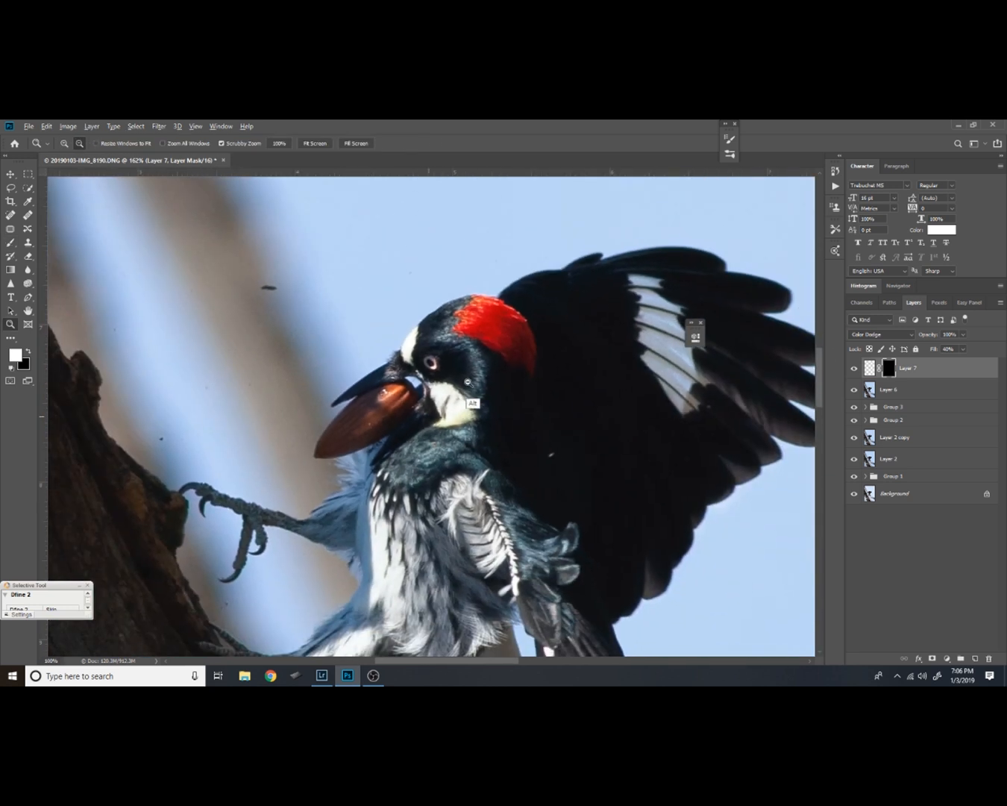
{"action": "left_click", "coordinate": [467, 381], "text": "alt"}
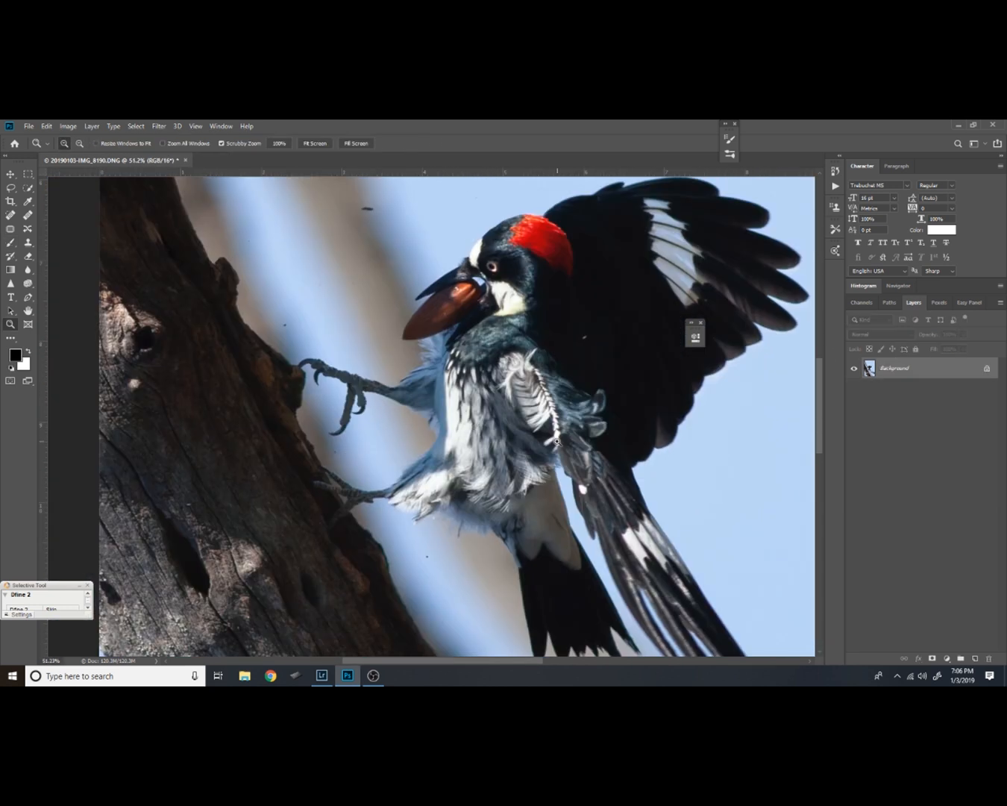
{"action": "key", "text": "ctrl+j"}
{"action": "key", "text": "ctrl+j"}
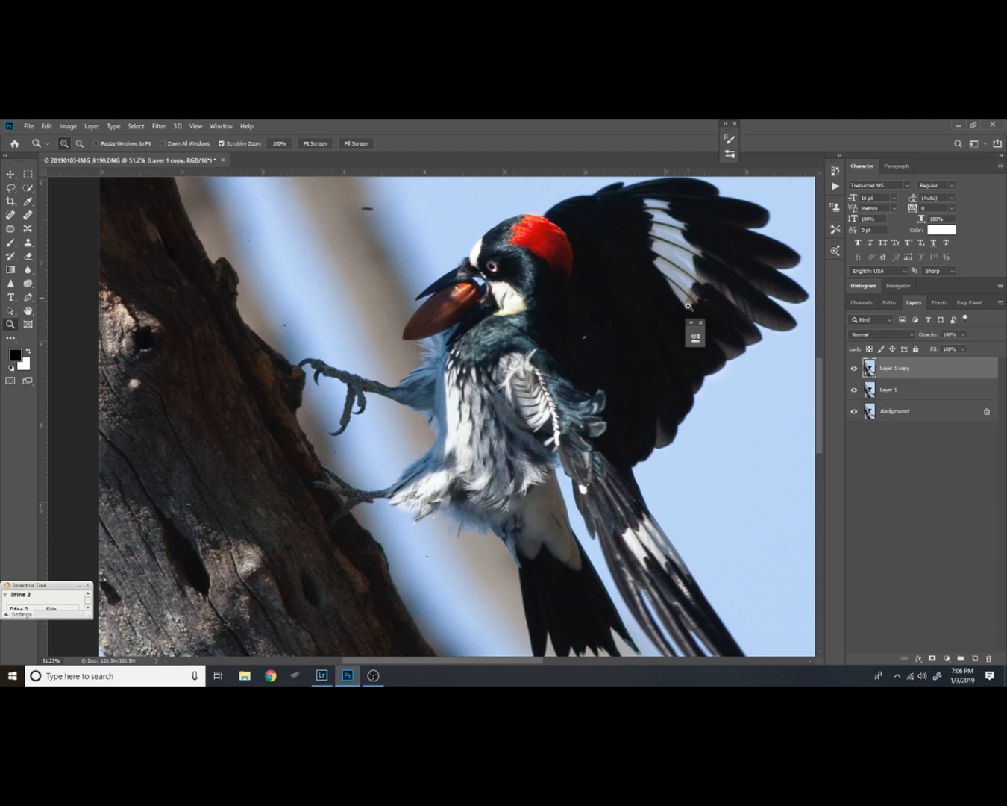
Set Layer 1 copy's blend mode to Screen and open its blending options
{"action": "left_click_drag", "start_coordinate": [598, 417], "coordinate": [642, 404]}
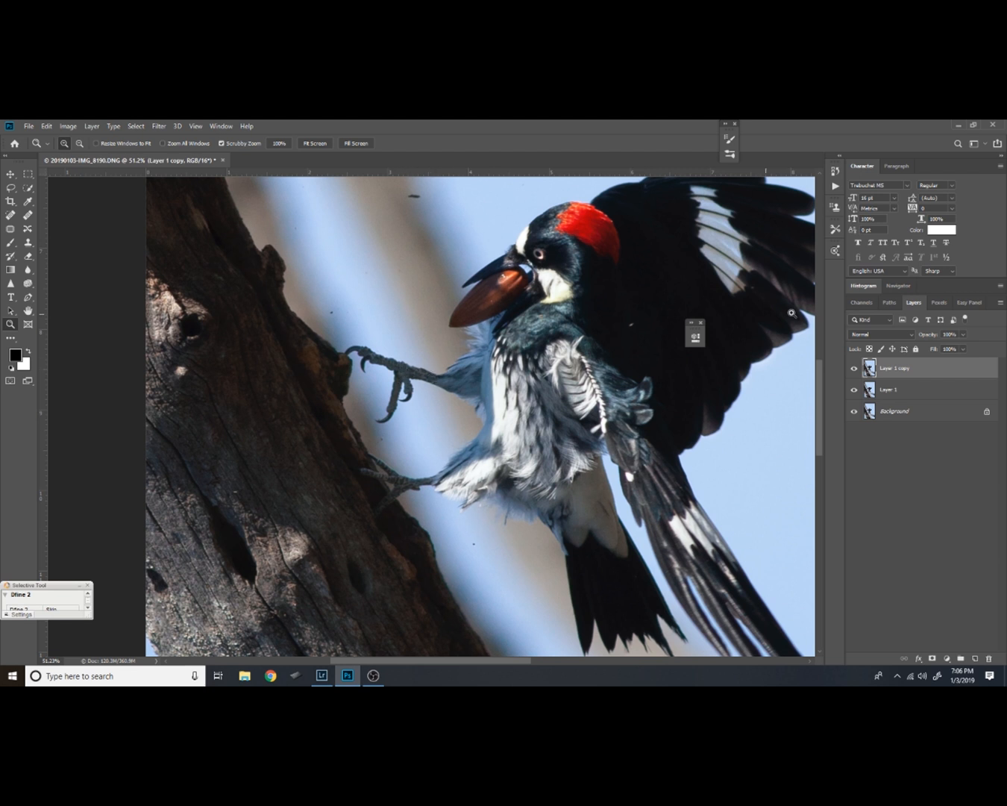
{"action": "left_click", "coordinate": [913, 336]}
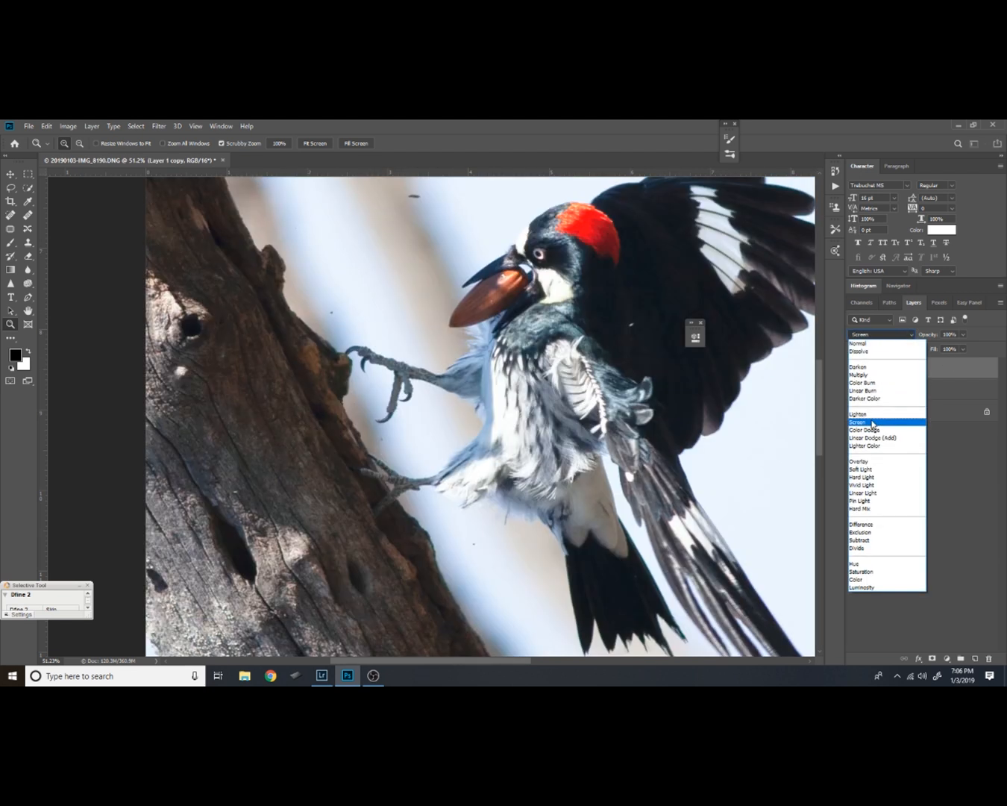
{"action": "left_click", "coordinate": [875, 423]}
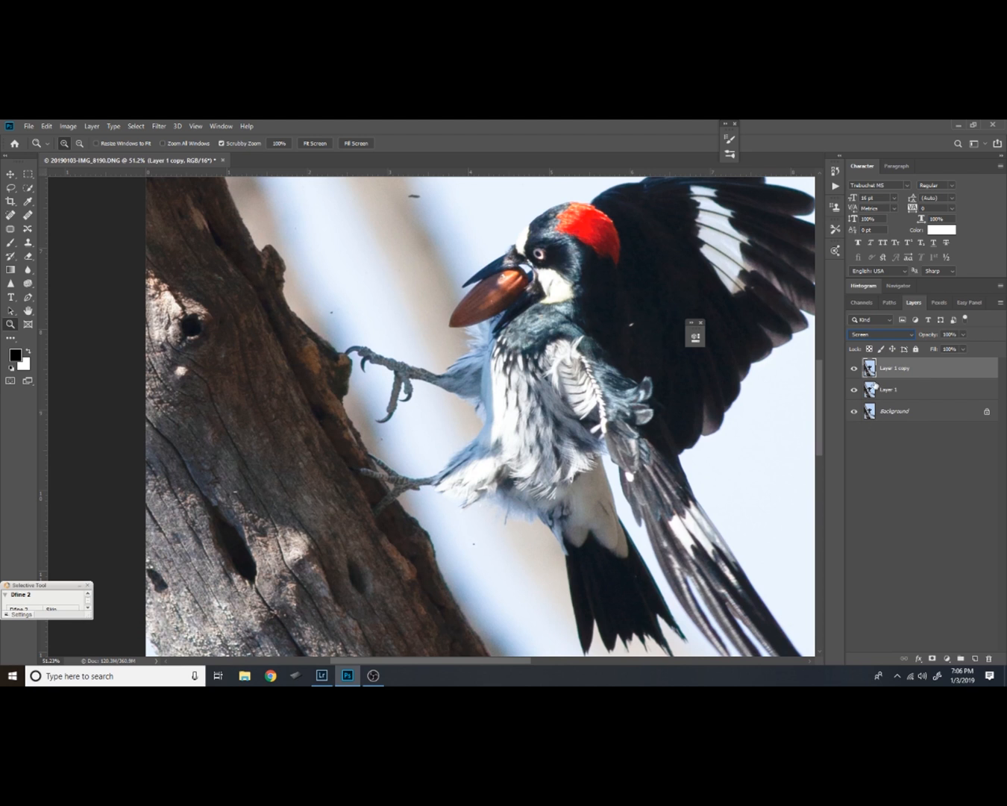
{"action": "double_click", "coordinate": [967, 367]}
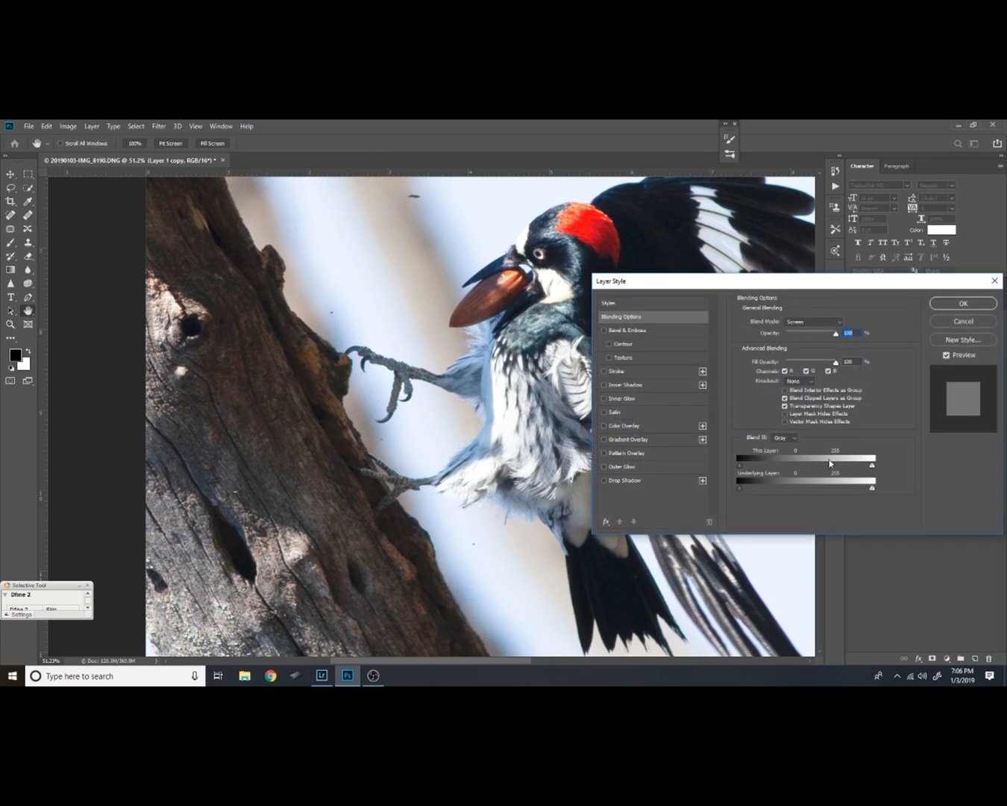
{"action": "left_click_drag", "start_coordinate": [742, 490], "coordinate": [768, 491]}
{"action": "key", "text": "alt"}
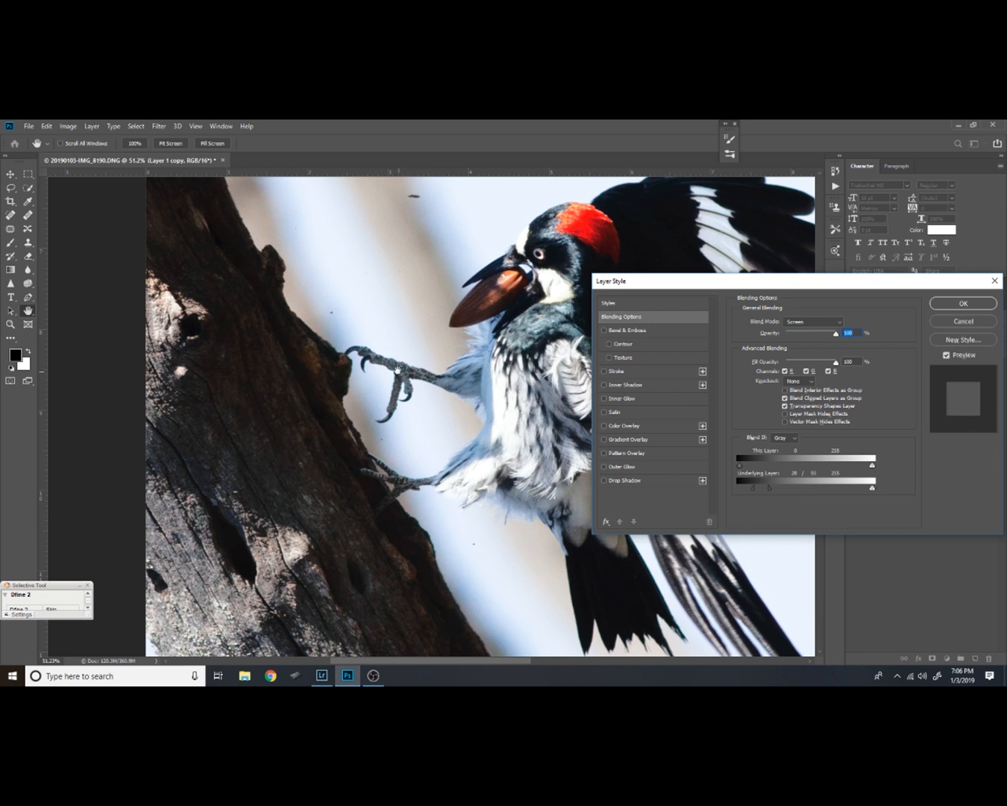
{"action": "left_click_drag", "start_coordinate": [769, 488], "coordinate": [720, 502]}
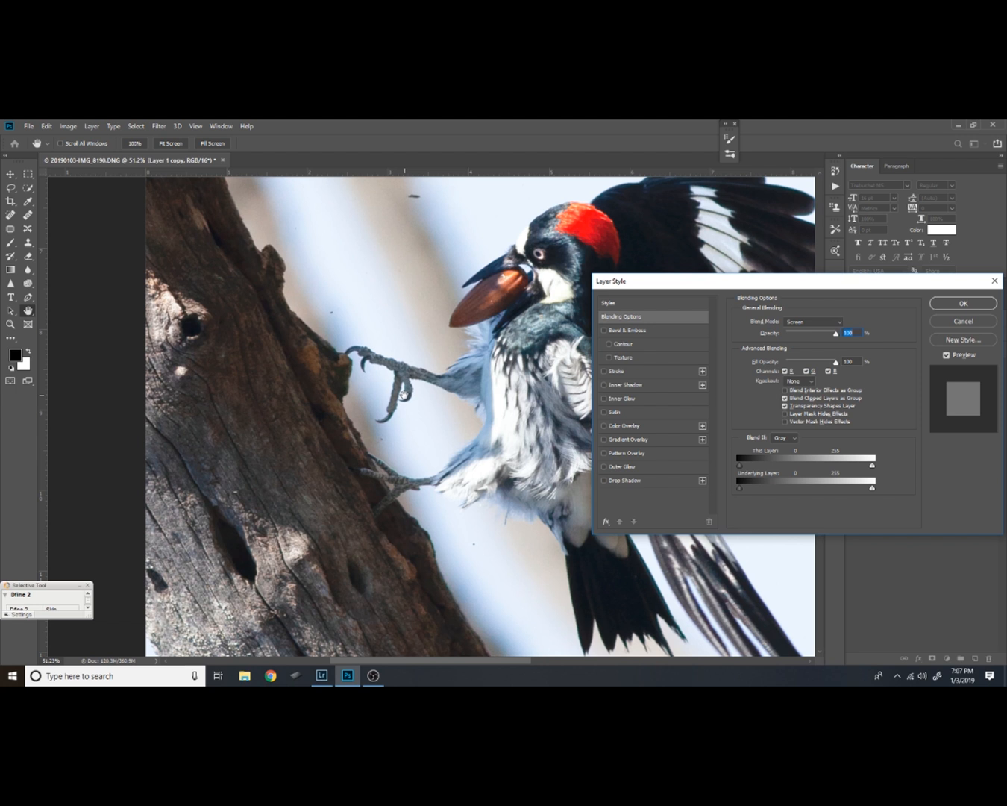
Raise and split the Underlying Layer's black Blend If limit so Layer 1 copy fades gradually out of the darkest tones
{"action": "key", "text": "ctrl+plus"}
{"action": "key", "text": "ctrl+plus"}
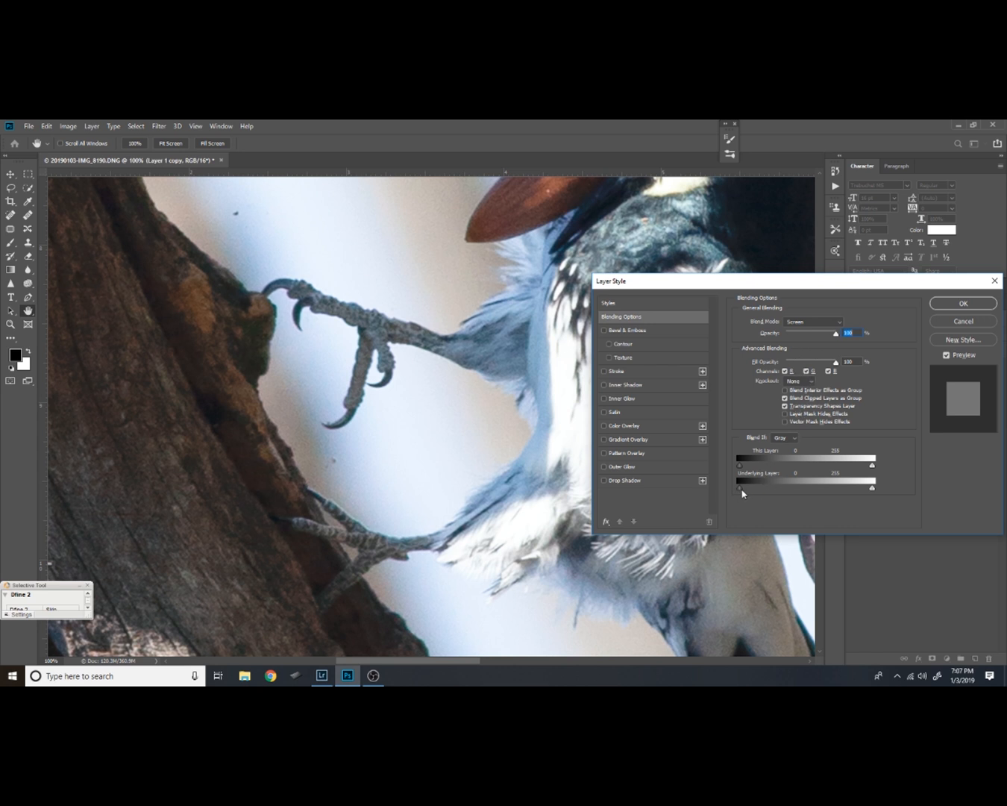
{"action": "left_click_drag", "start_coordinate": [741, 488], "coordinate": [757, 493]}
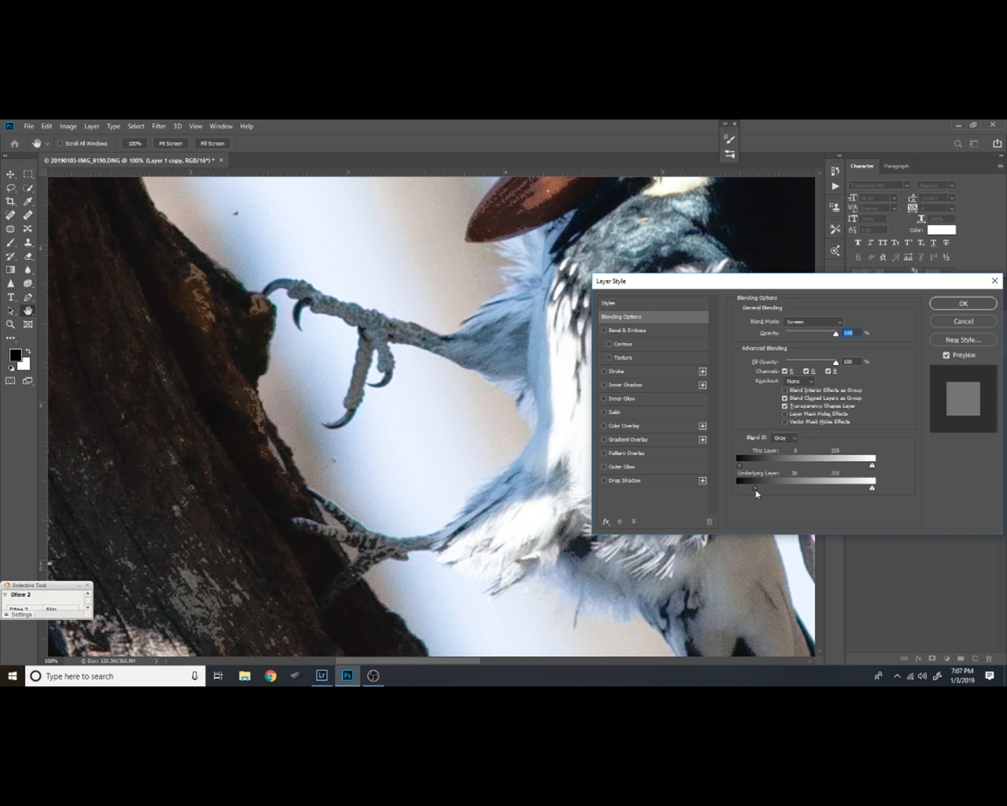
{"action": "left_click", "coordinate": [755, 488], "text": "alt"}
{"action": "left_click_drag", "start_coordinate": [770, 490], "coordinate": [769, 490]}
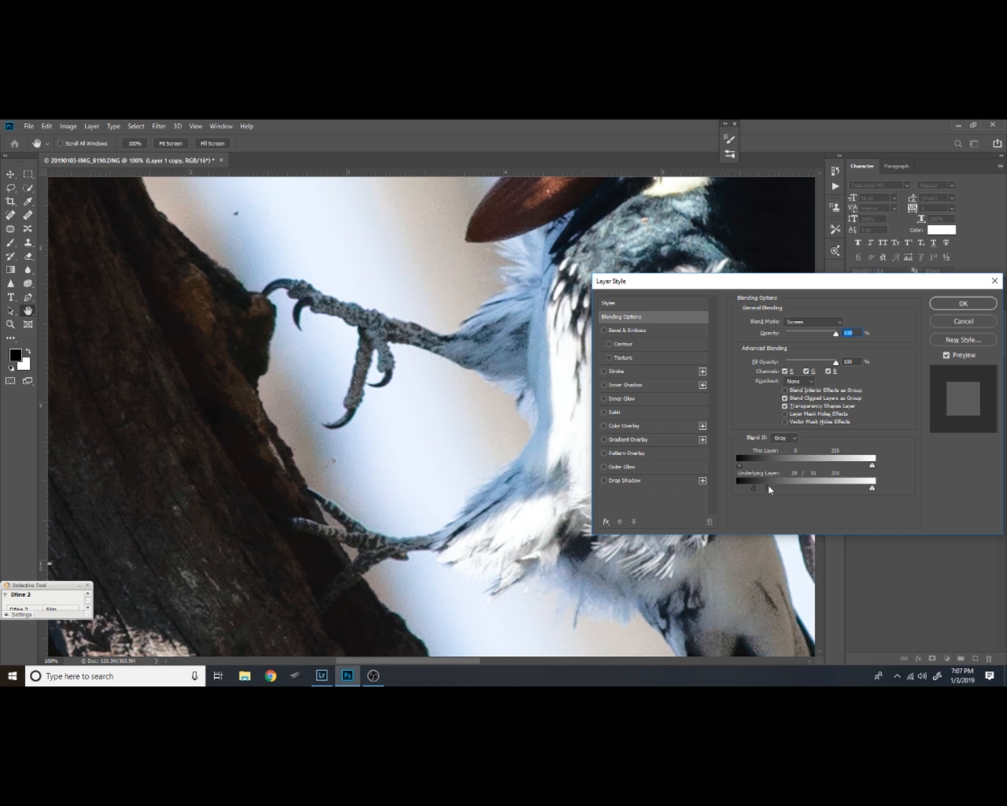
{"action": "left_click_drag", "start_coordinate": [768, 488], "coordinate": [778, 490]}
{"action": "left_click_drag", "start_coordinate": [756, 490], "coordinate": [752, 493]}
Reduce Layer 1 copy's fill opacity to 97% and accept the layer style
{"action": "left_click", "coordinate": [835, 362]}
{"action": "mouse_move", "coordinate": [836, 363]}
{"action": "left_mouse_down"}
{"action": "mouse_move", "coordinate": [825, 364]}
{"action": "mouse_move", "coordinate": [835, 364]}
{"action": "left_mouse_up"}
{"action": "left_click", "coordinate": [953, 308]}
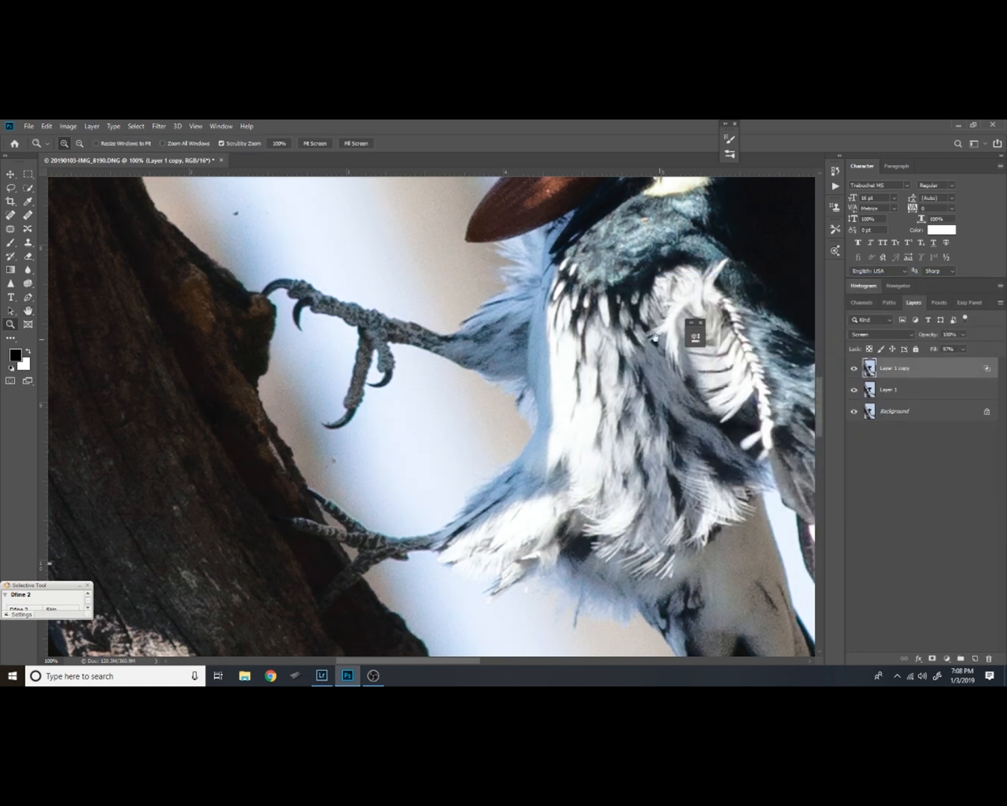
Compare the whole bird with Layer 1 copy hidden and shown again
{"action": "left_click_drag", "start_coordinate": [645, 340], "coordinate": [562, 482]}
{"action": "left_click", "coordinate": [614, 403], "text": "alt"}
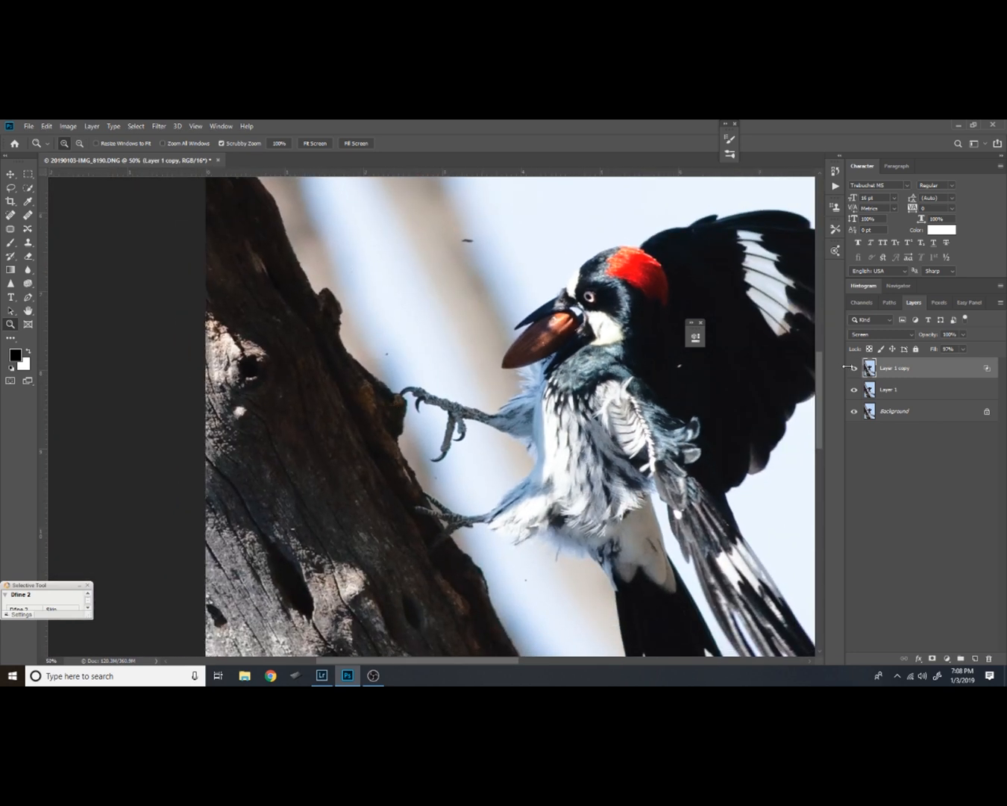
{"action": "left_click", "coordinate": [854, 368]}
{"action": "left_click", "coordinate": [854, 368]}
Hide Layer 1 copy's effect behind a black layer mask and activate the Brush tool over the bird's feet
{"action": "left_click_drag", "start_coordinate": [479, 424], "coordinate": [522, 447]}
{"action": "left_click_drag", "start_coordinate": [521, 525], "coordinate": [502, 414]}
{"action": "left_click", "coordinate": [933, 658], "text": "alt"}
{"action": "scroll", "coordinate": [445, 358], "scroll_direction": "up", "scroll_amount": 3}
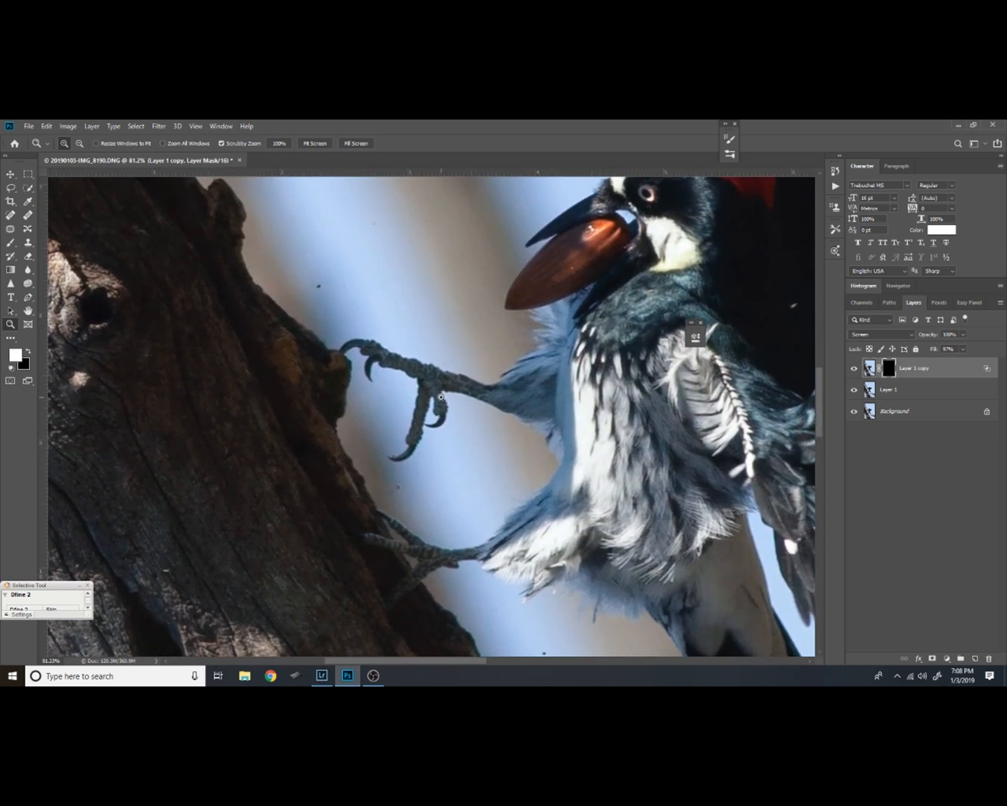
{"action": "key", "text": "b"}
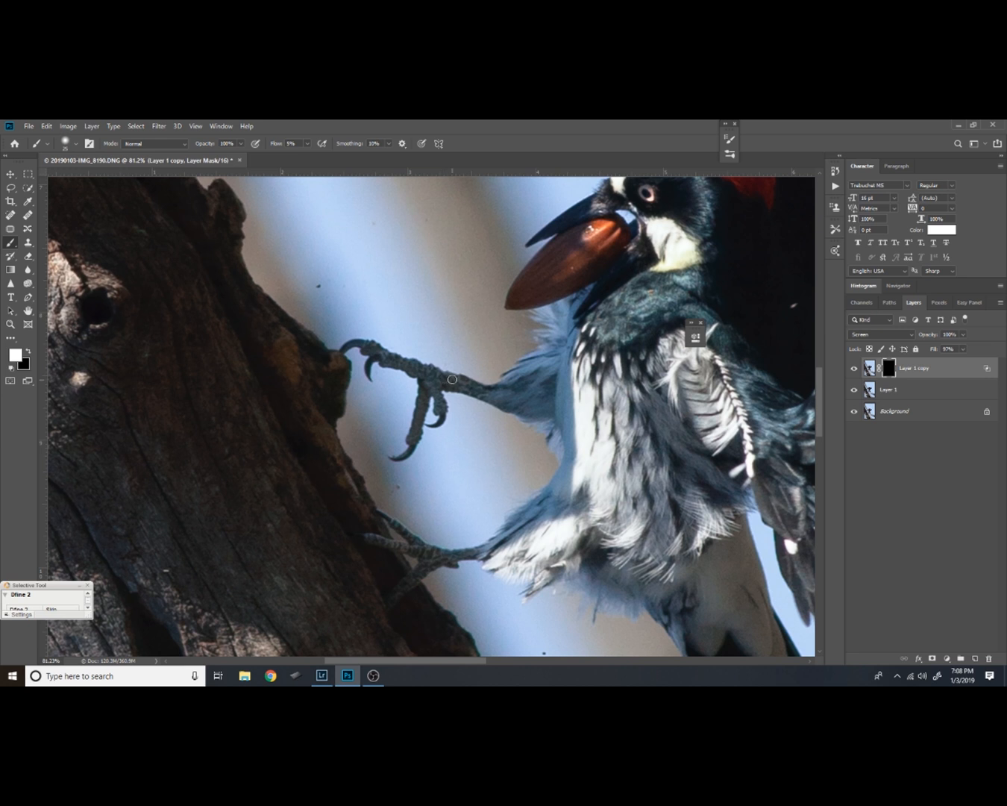
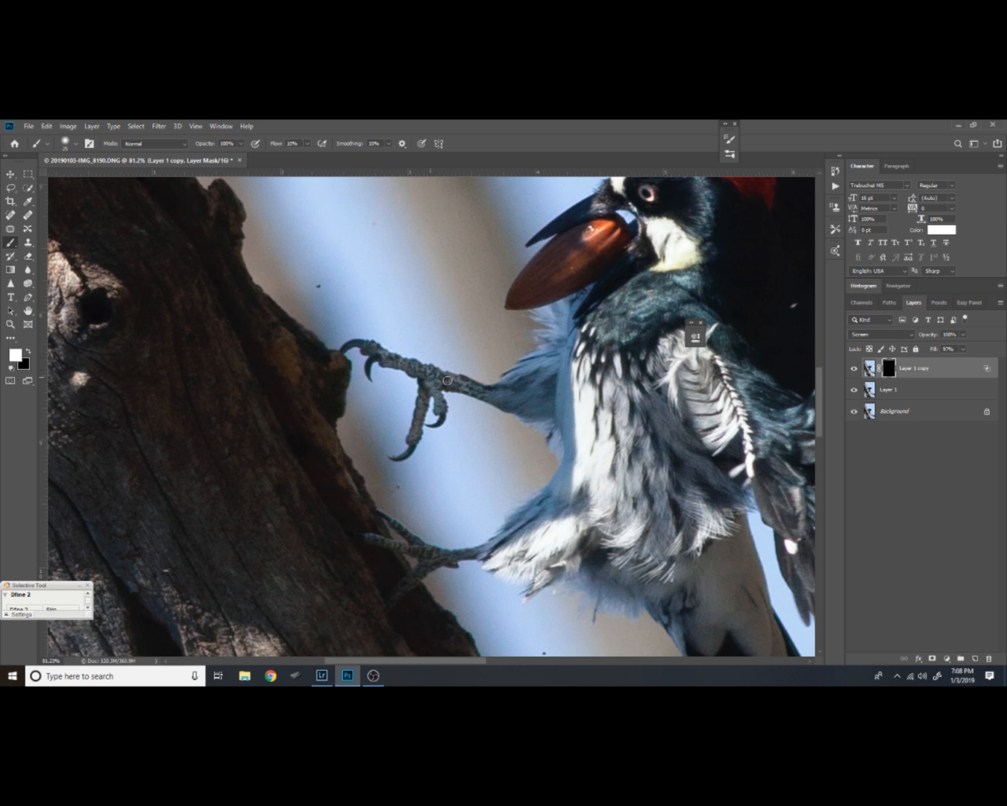
Reveal Layer 1 copy's brightening over the bird's feet through its mask and reduce the layer's fill to 65%
{"action": "left_click_drag", "start_coordinate": [412, 521], "coordinate": [407, 406]}
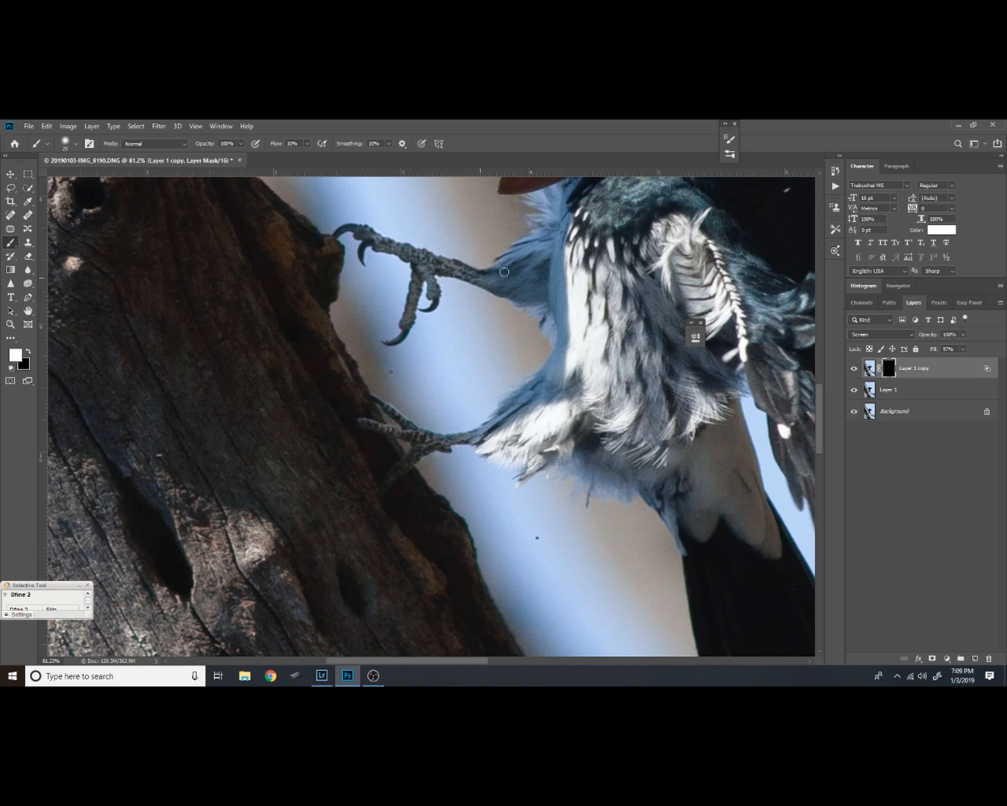
{"action": "left_click", "coordinate": [854, 369]}
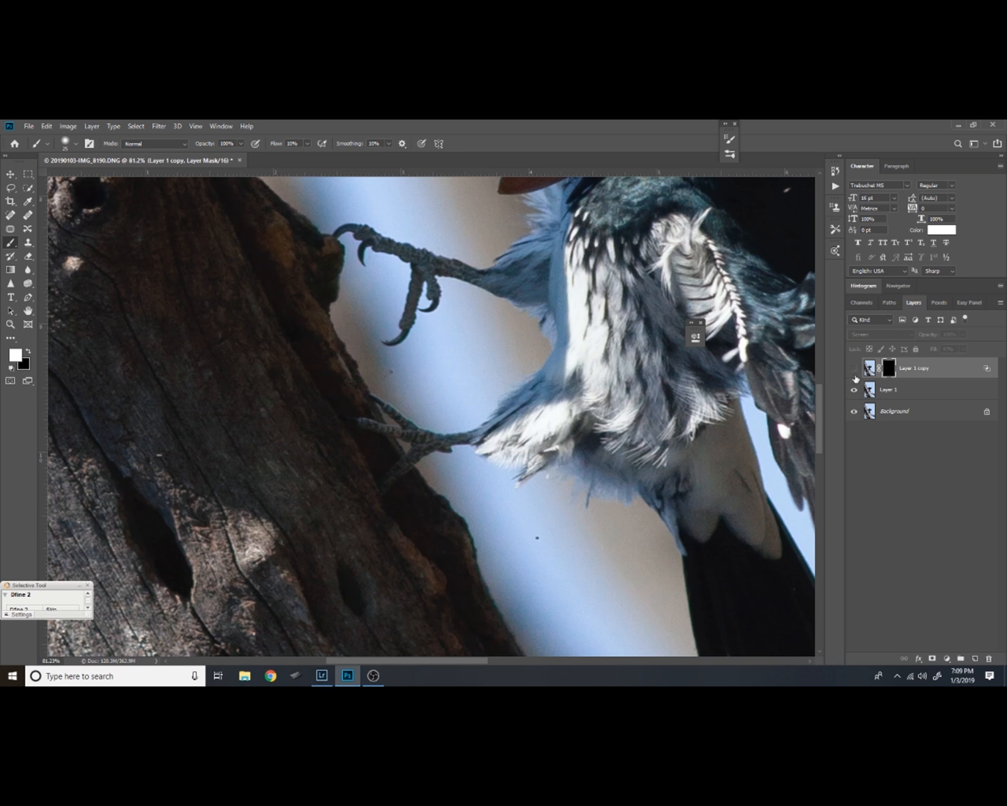
{"action": "left_click", "coordinate": [855, 369]}
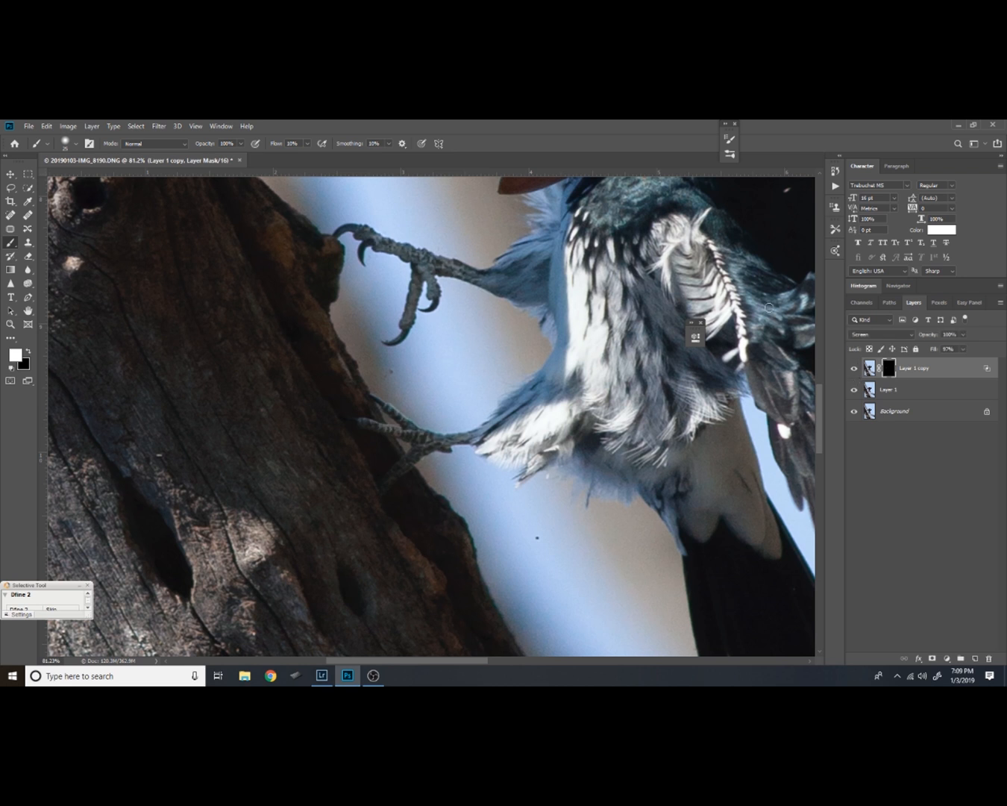
{"action": "left_click", "coordinate": [963, 350]}
{"action": "left_click_drag", "start_coordinate": [966, 363], "coordinate": [949, 367]}
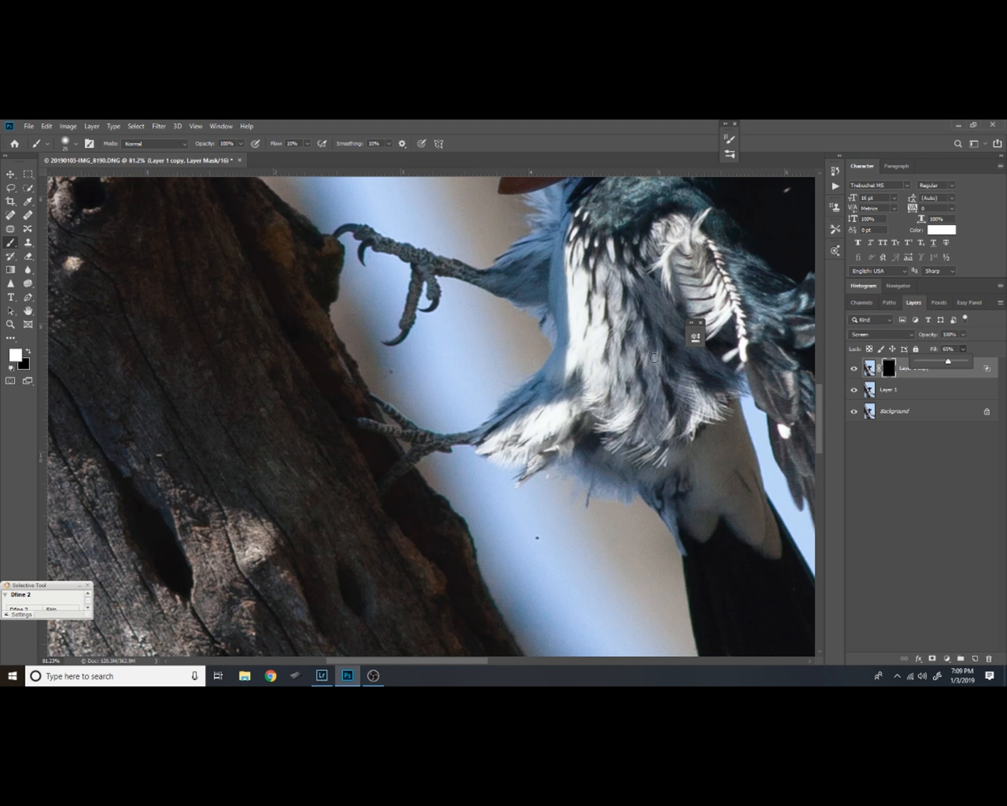
Compare the whole bird with the masked Layer 1 copy hidden and shown at its reduced fill
{"action": "key", "text": "z"}
{"action": "left_click_drag", "start_coordinate": [654, 358], "coordinate": [622, 356]}
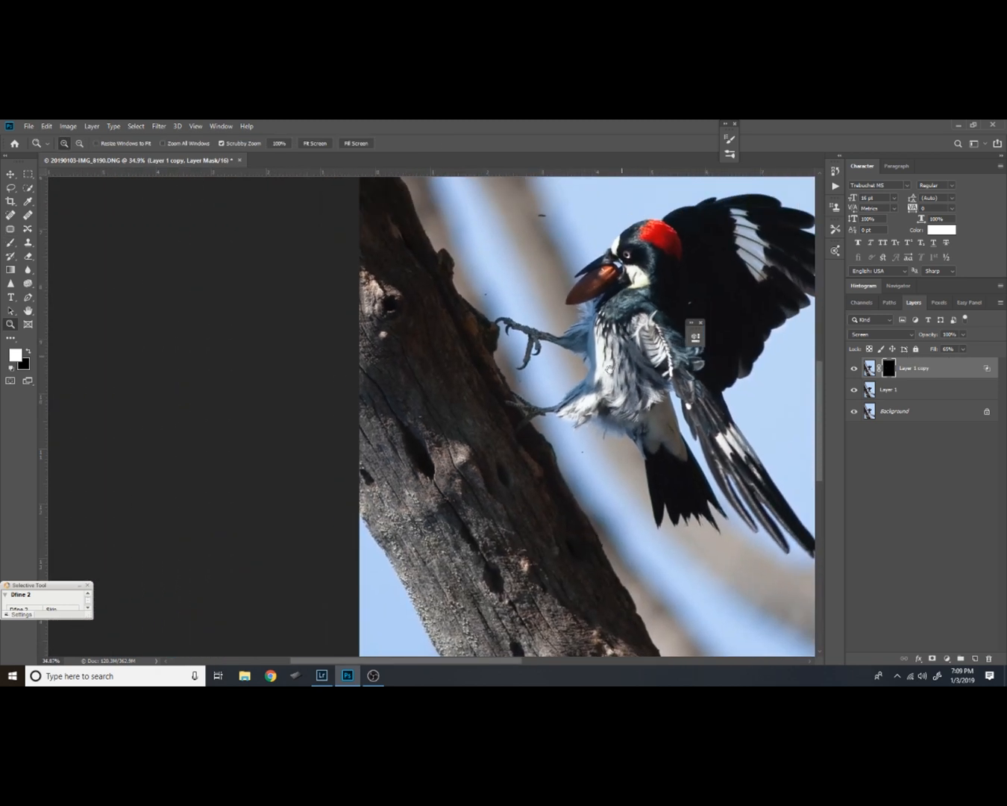
{"action": "left_click", "coordinate": [855, 369]}
{"action": "left_click", "coordinate": [856, 368]}
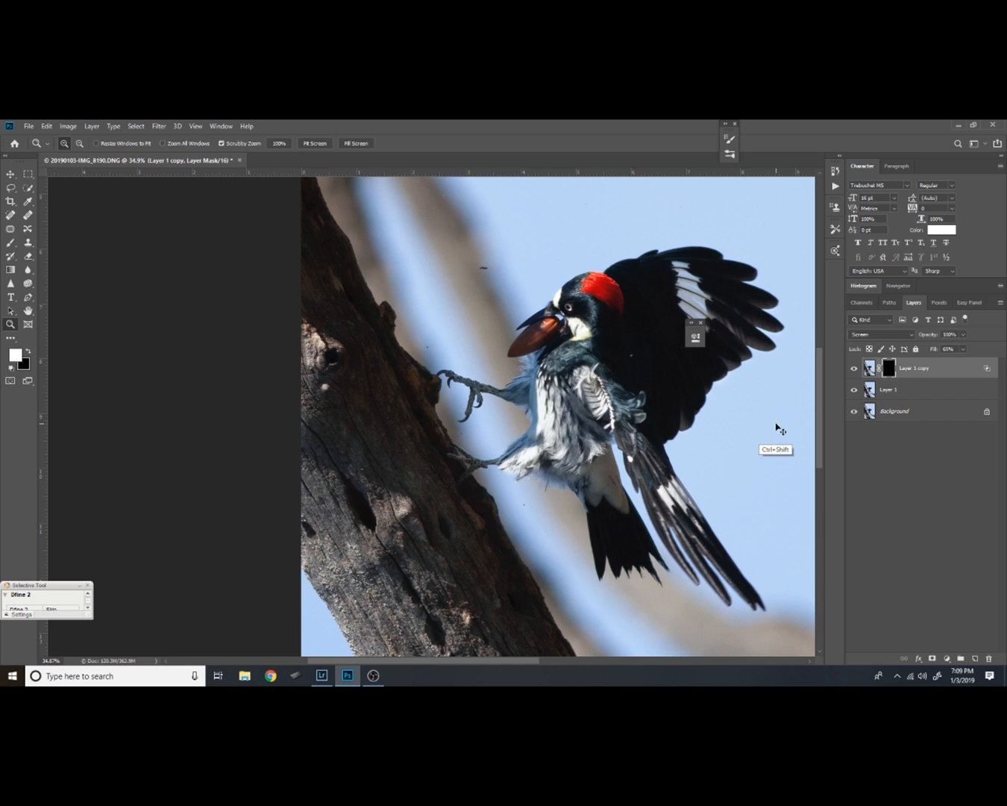
Merge all visible layers into the Background and duplicate it as a new layer
{"action": "key", "text": "ctrl+shift+e"}
{"action": "left_click_drag", "start_coordinate": [641, 446], "coordinate": [567, 448]}
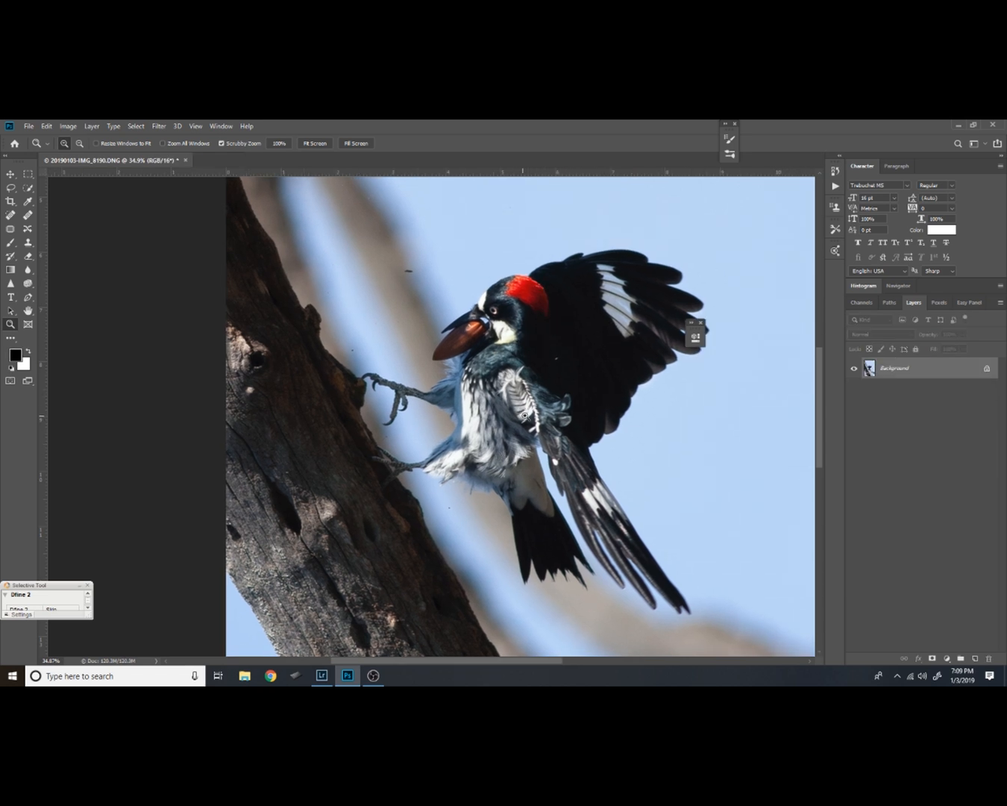
{"action": "left_click_drag", "start_coordinate": [497, 315], "coordinate": [541, 287]}
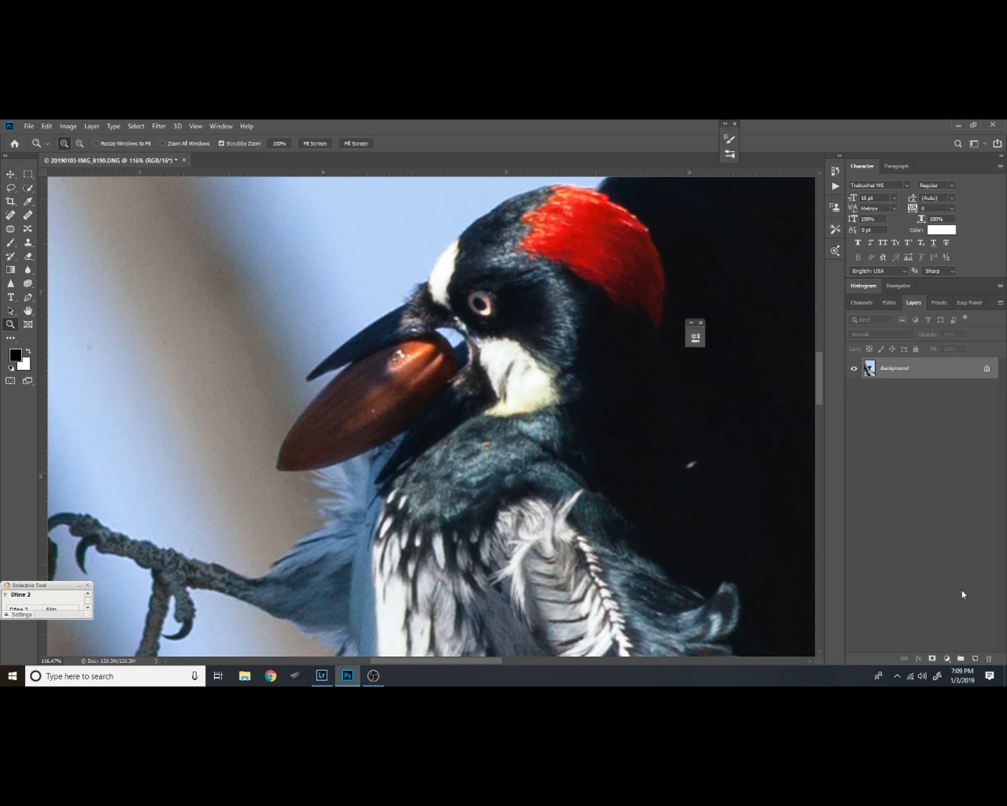
{"action": "key", "text": "ctrl+j"}
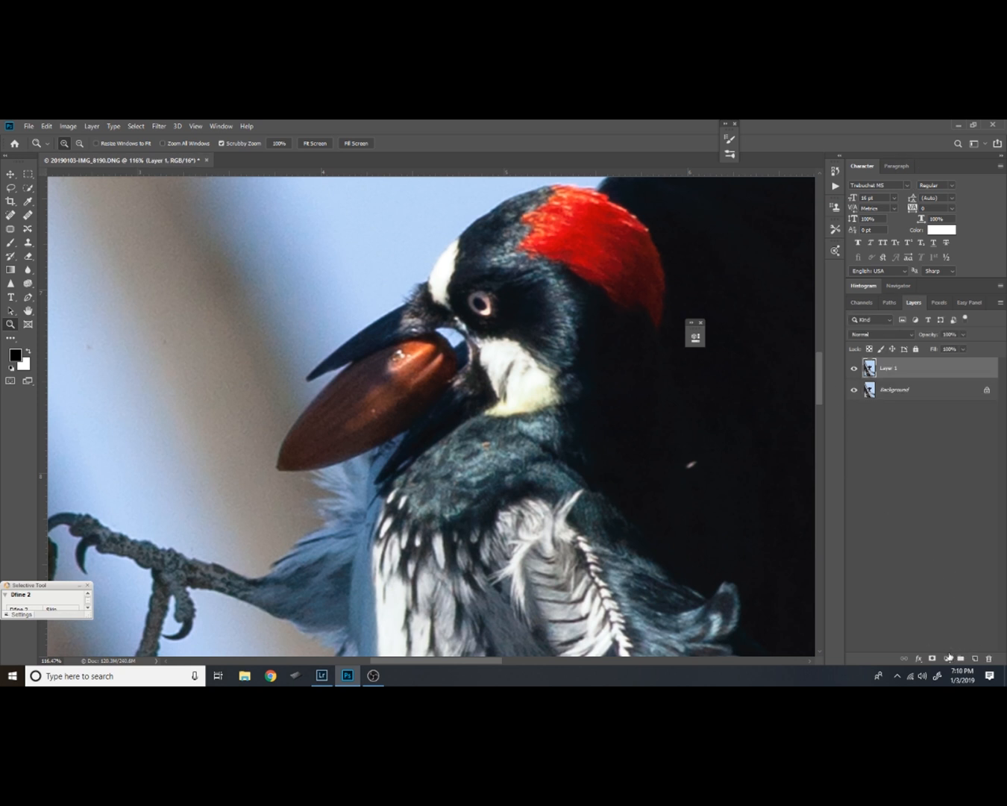
Add a Curves adjustment layer above Layer 1 and raise its RGB curve's midtones to brighten the image
{"action": "left_click", "coordinate": [949, 657]}
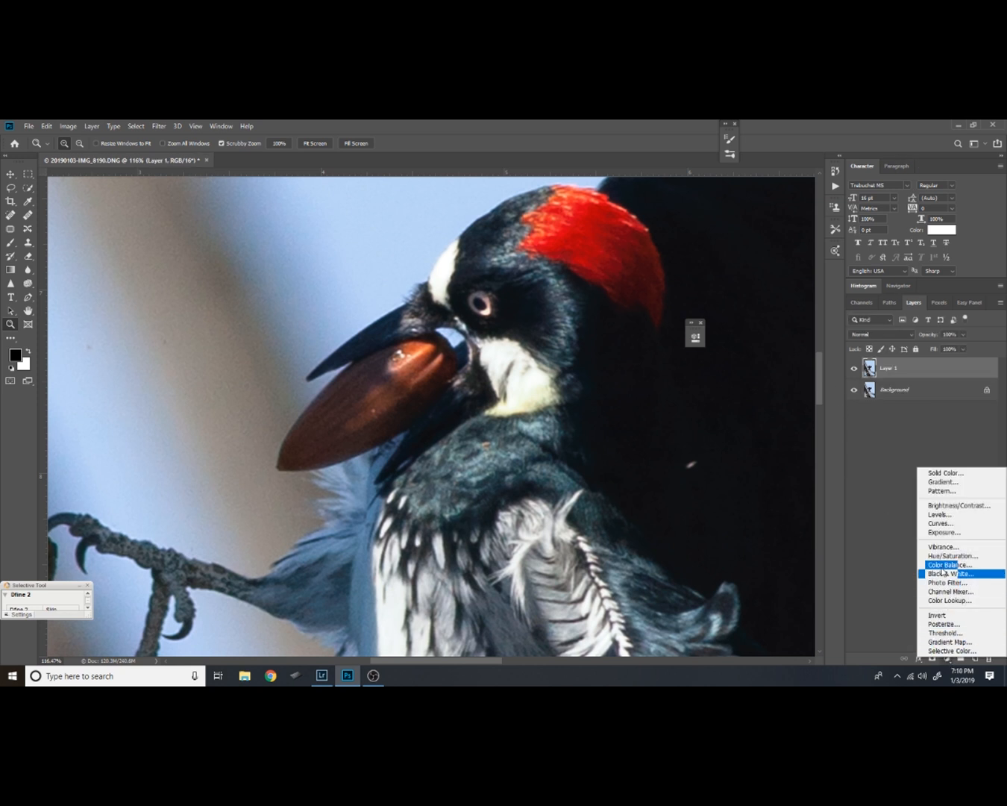
{"action": "left_click", "coordinate": [941, 524]}
{"action": "left_click", "coordinate": [634, 427]}
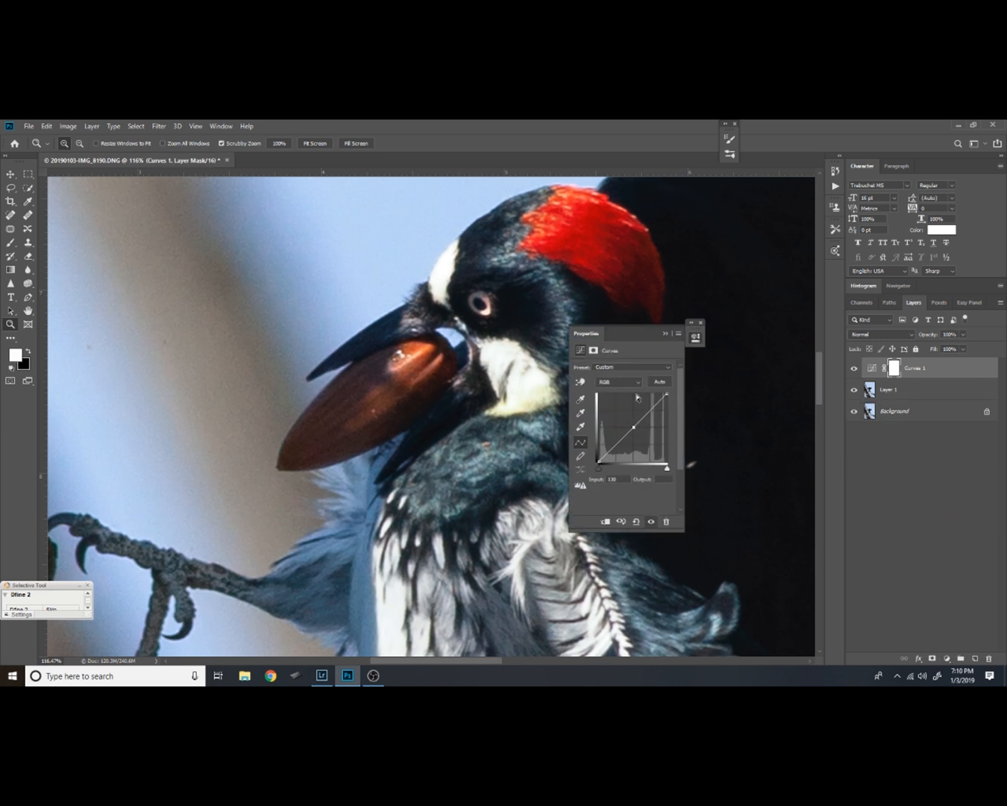
{"action": "left_click_drag", "start_coordinate": [634, 427], "coordinate": [638, 410]}
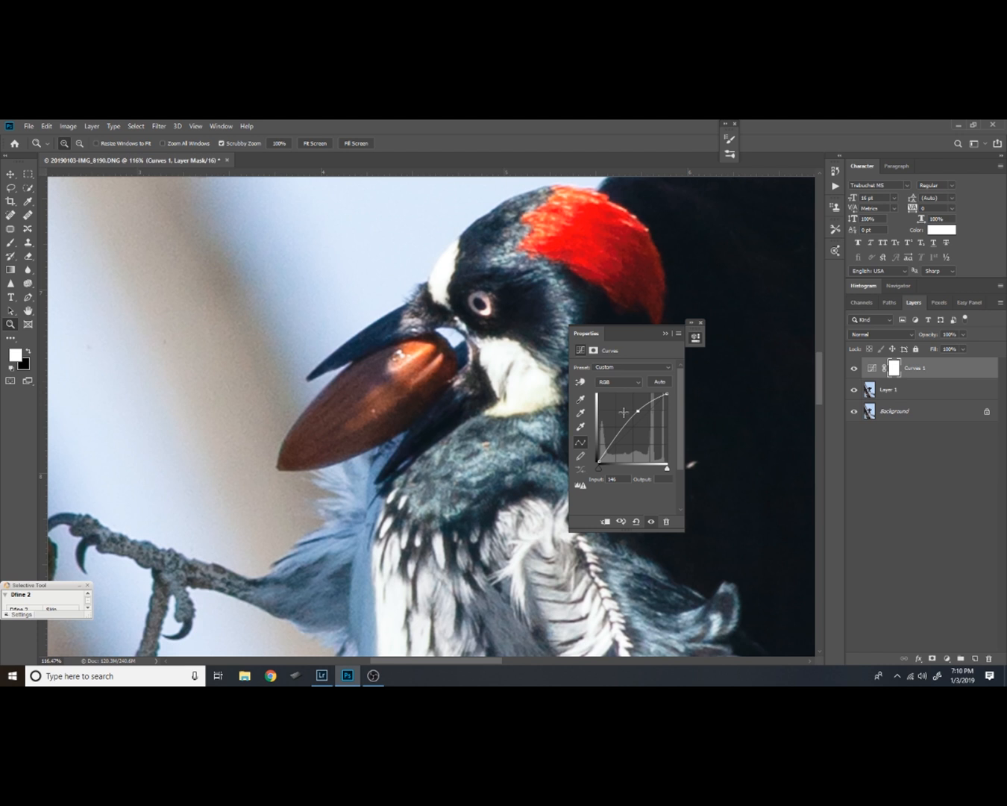
{"action": "left_click_drag", "start_coordinate": [638, 410], "coordinate": [634, 413]}
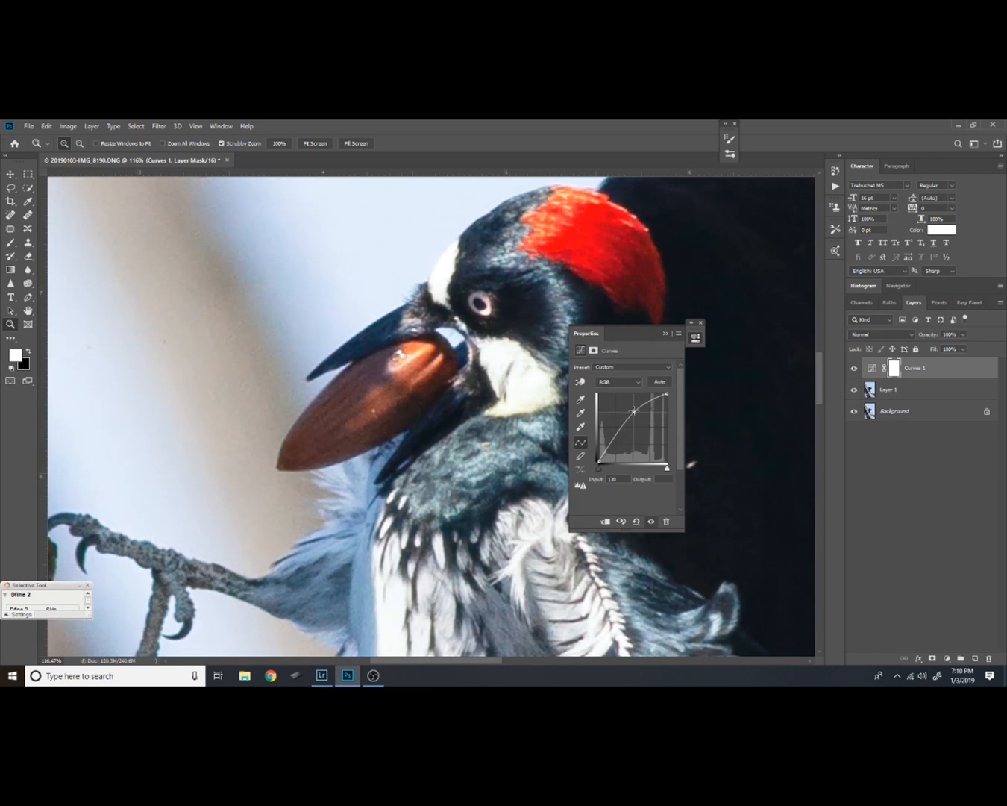
{"action": "left_click", "coordinate": [663, 335]}
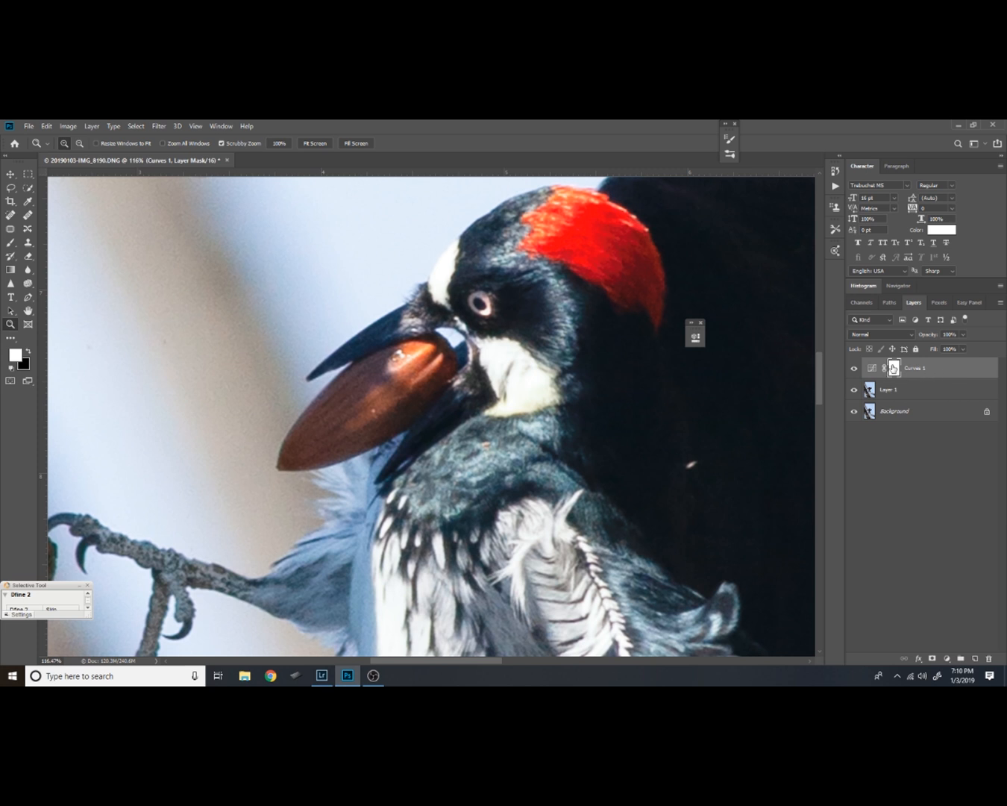
Invert the Curves mask to black and paint the brightening back over the bird's eye with a small white brush at 20% flow
{"action": "key", "text": "ctrl+i"}
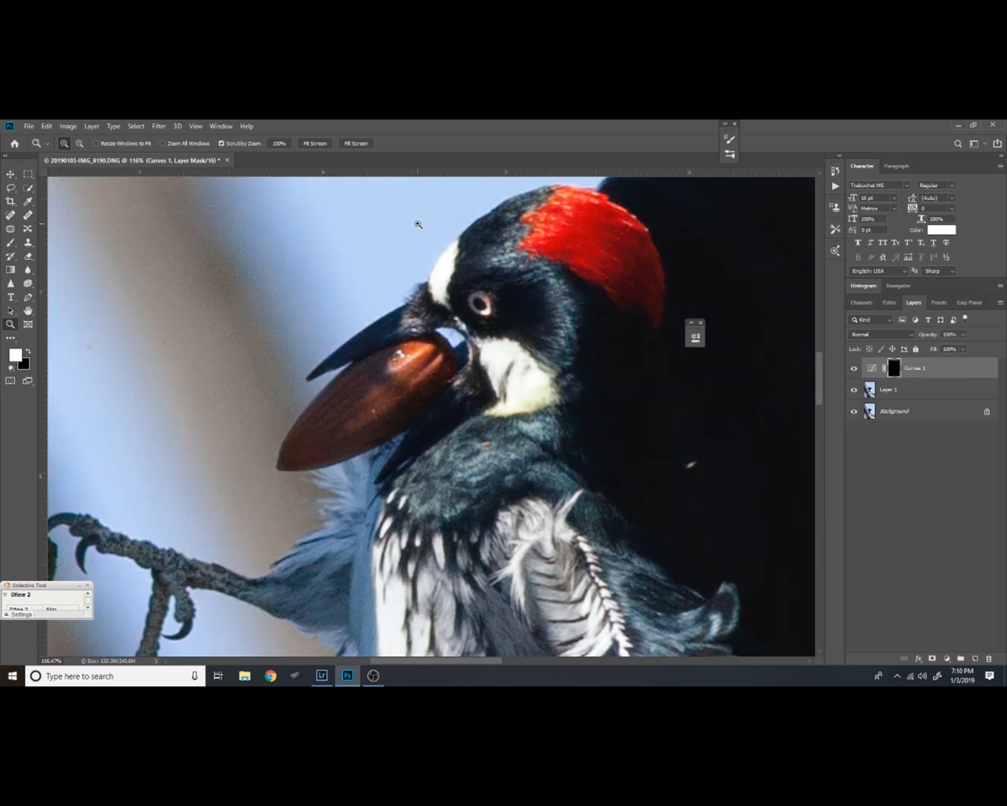
{"action": "key", "text": "b"}
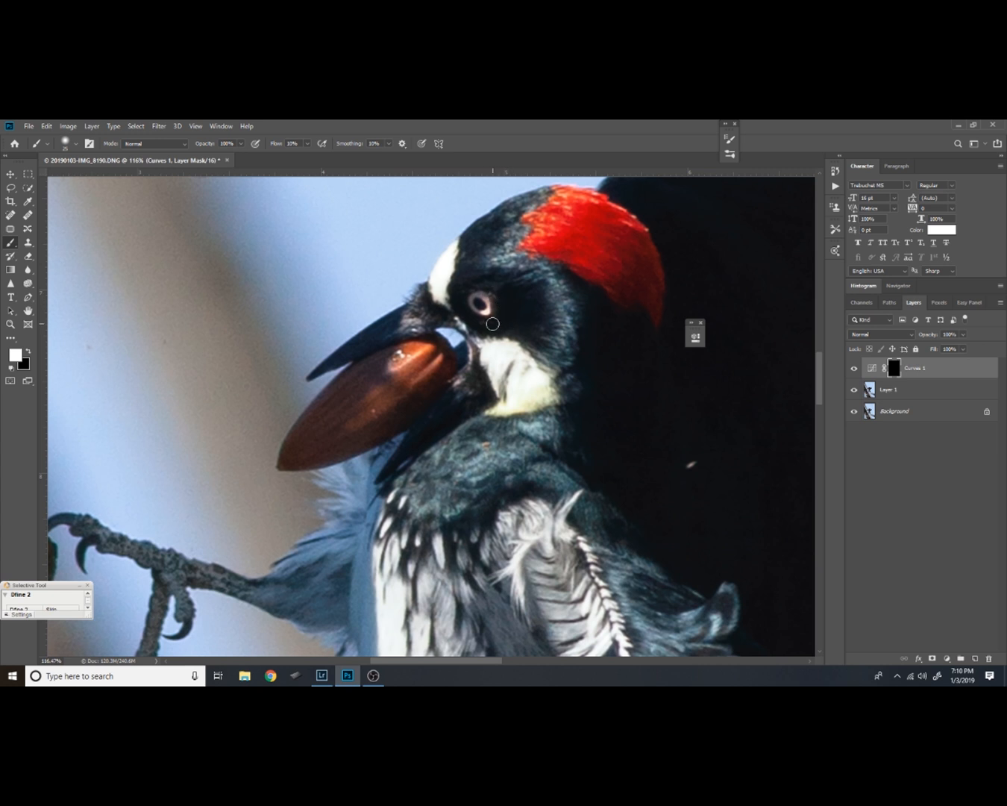
{"action": "key", "text": "alt+space"}
{"action": "left_click_drag", "start_coordinate": [487, 321], "coordinate": [530, 250]}
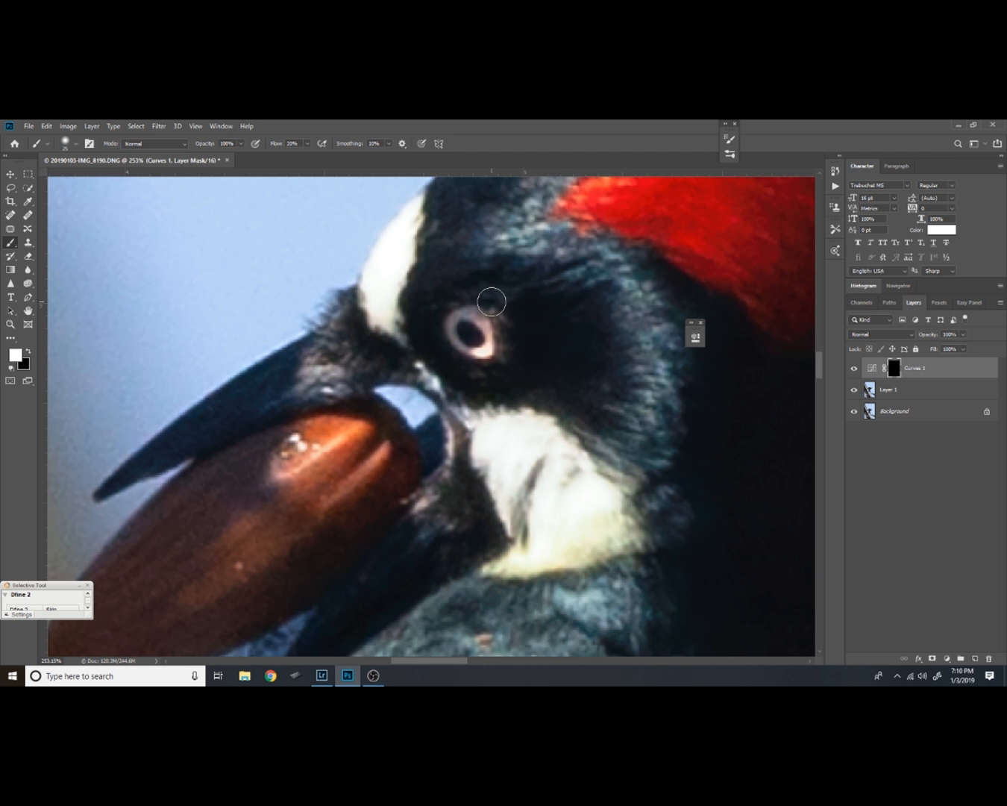
{"action": "key", "text": "bracketleft"}
{"action": "key", "text": "bracketleft"}
{"action": "key", "text": "bracketleft"}
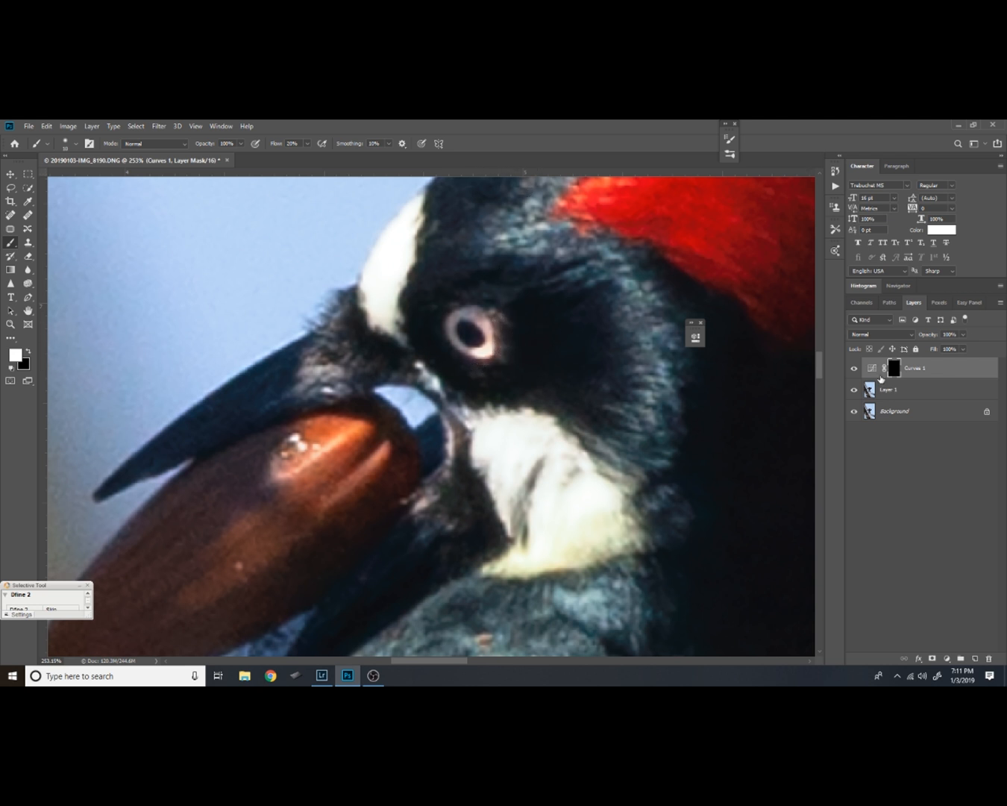
Compare the bird's eye with the Curves layer hidden and shown, both close up and from farther out
{"action": "left_click", "coordinate": [855, 368]}
{"action": "left_click", "coordinate": [852, 367]}
{"action": "key", "text": "x"}
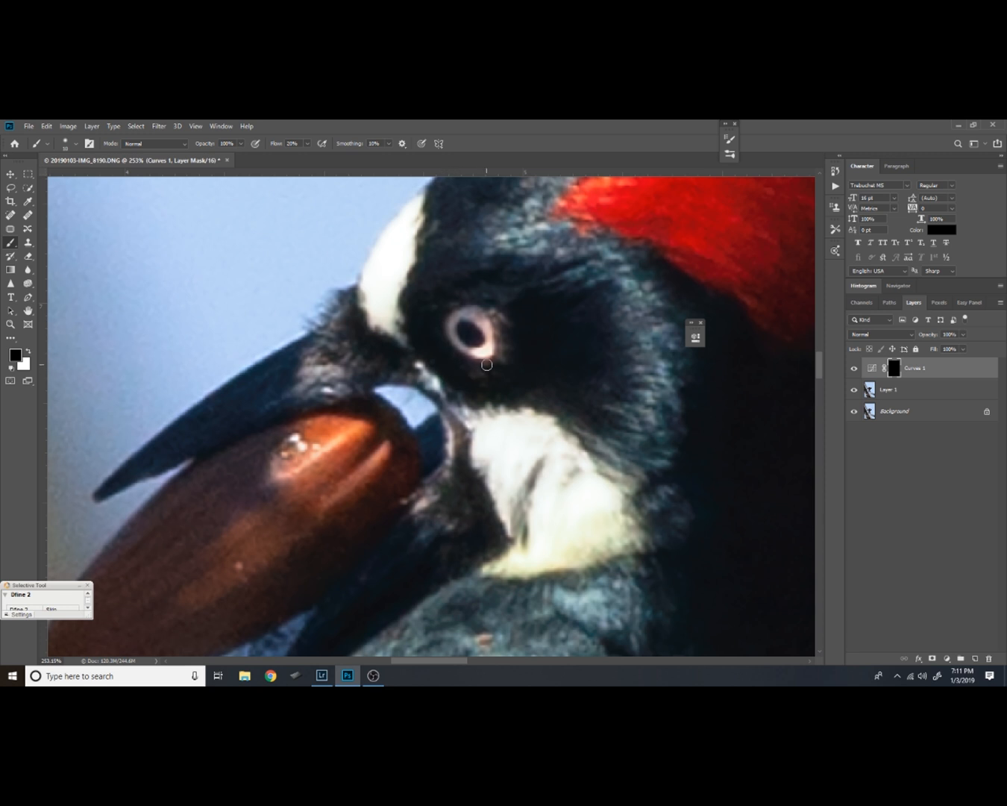
{"action": "key", "text": "z"}
{"action": "left_click", "coordinate": [537, 396], "text": "alt"}
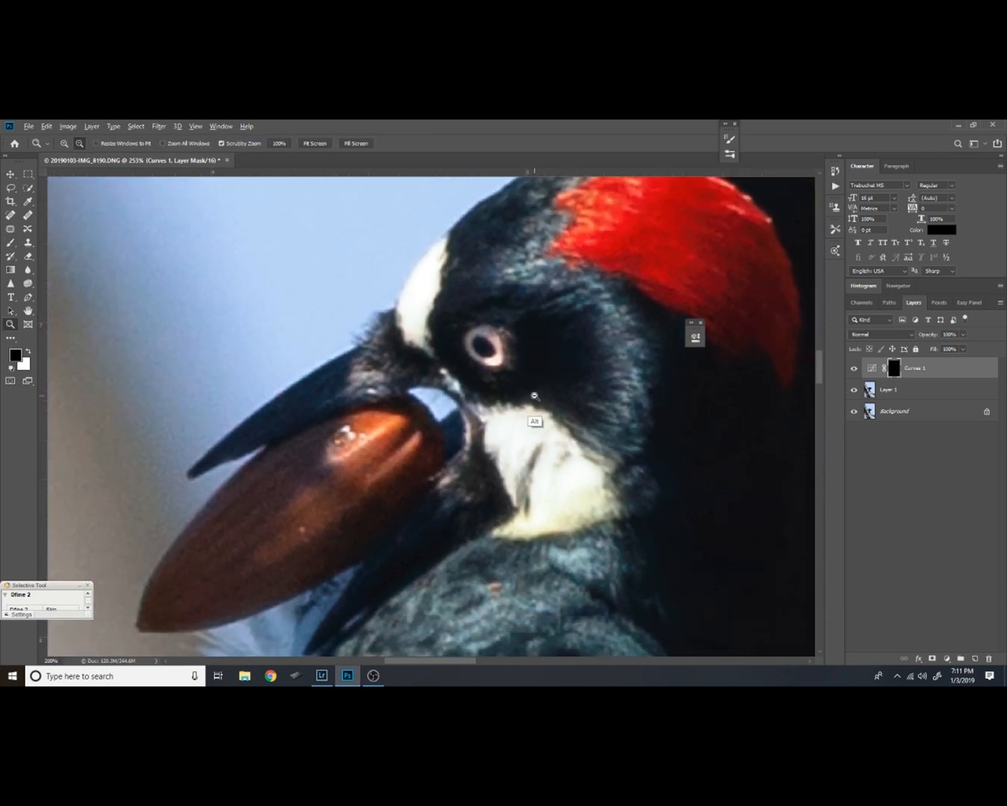
{"action": "left_click", "coordinate": [537, 395], "text": "alt"}
{"action": "left_click", "coordinate": [537, 396], "text": "alt"}
{"action": "left_click", "coordinate": [854, 368]}
{"action": "left_click", "coordinate": [855, 368]}
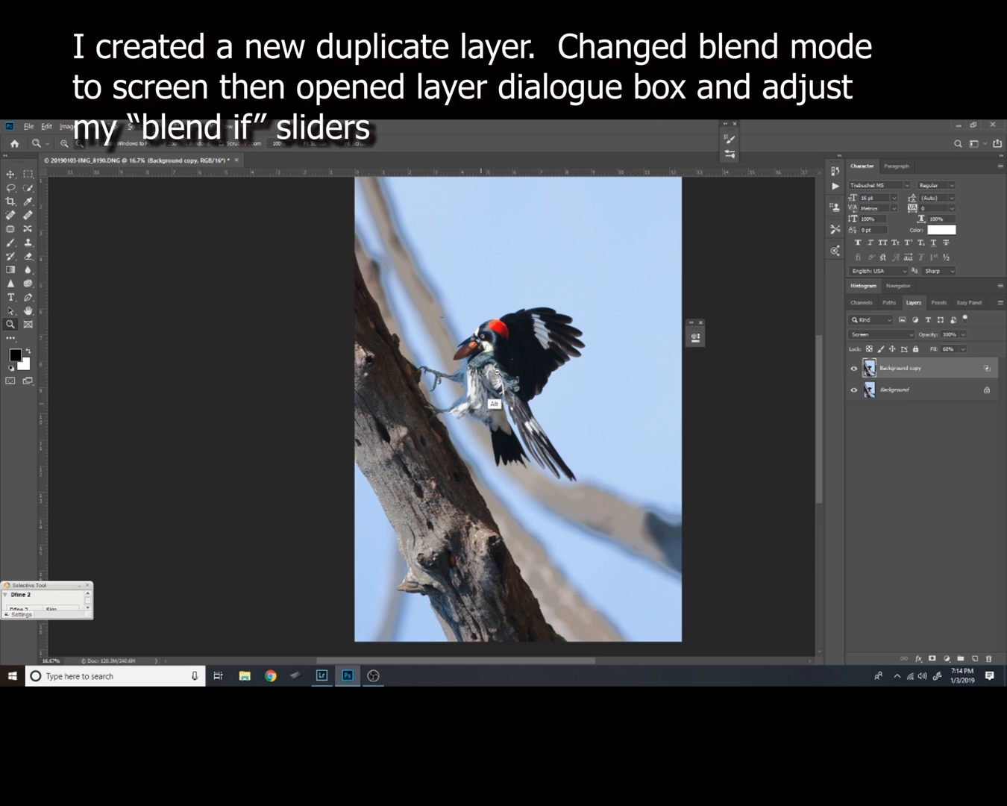
Extend the Underlying Layer's white Blend If range of Background copy to 94 / 255 and accept the layer style
{"action": "left_click_drag", "start_coordinate": [482, 404], "coordinate": [546, 268]}
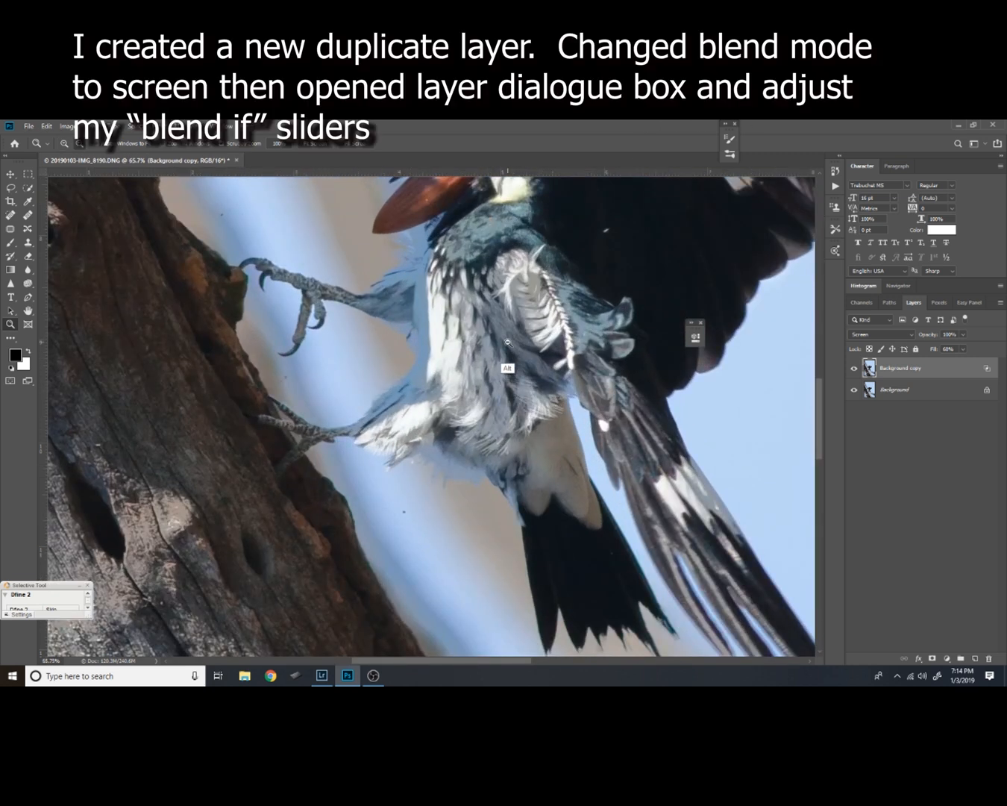
{"action": "scroll", "coordinate": [553, 369], "scroll_direction": "up", "scroll_amount": 2}
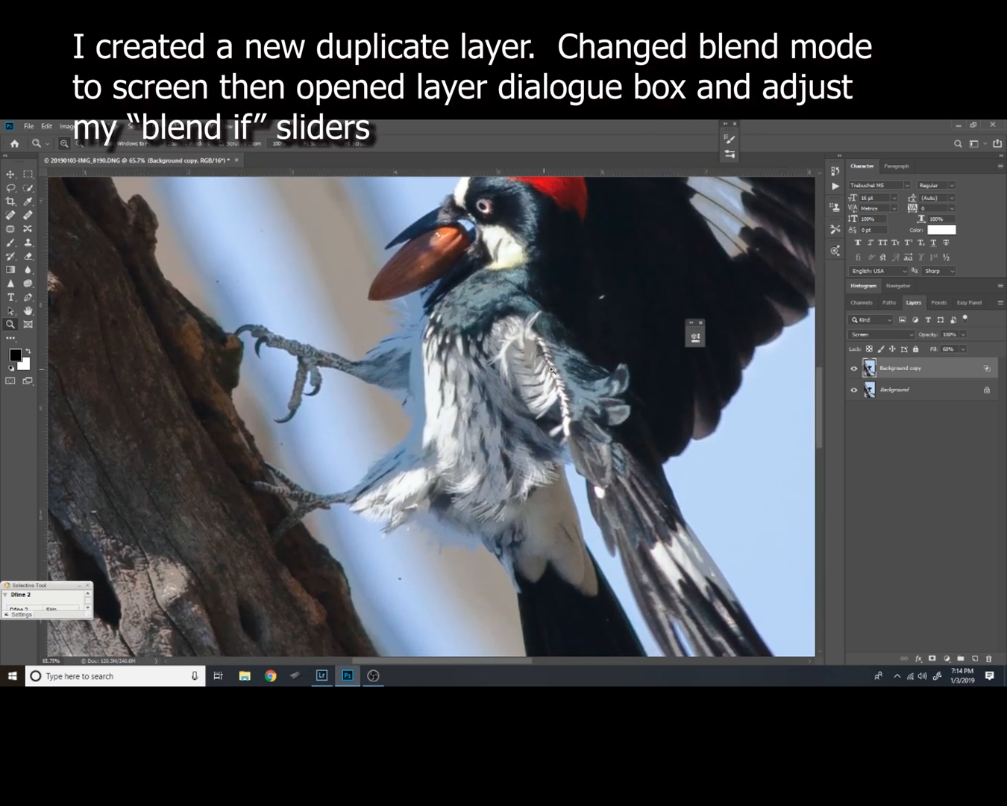
{"action": "double_click", "coordinate": [957, 364]}
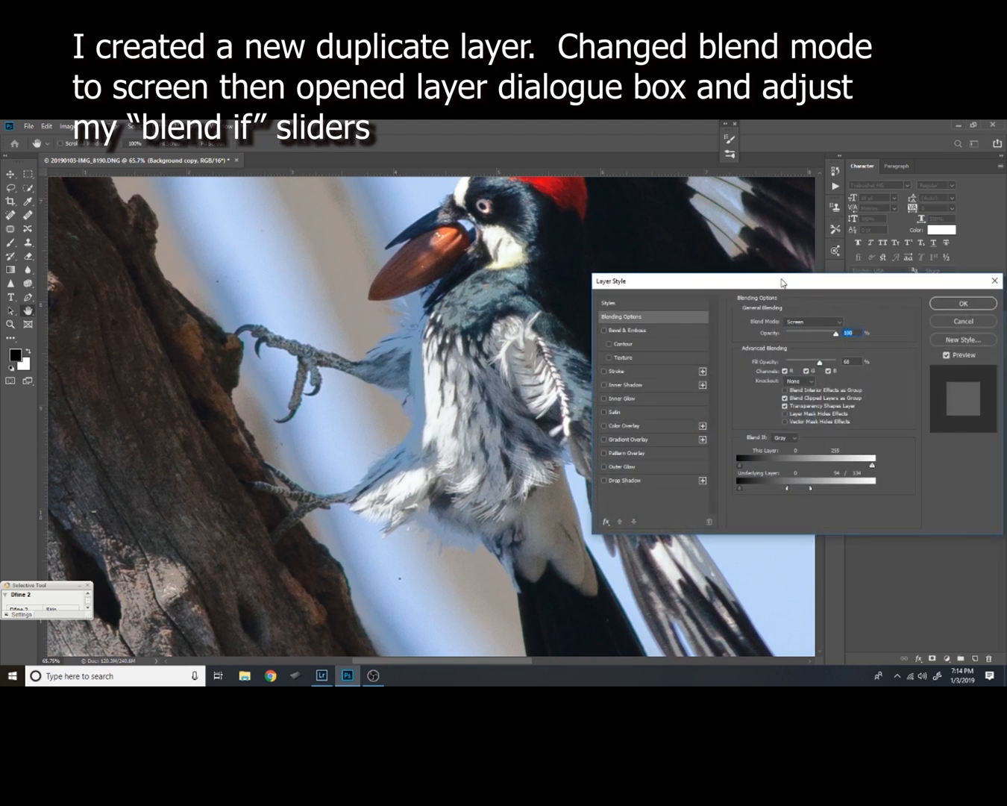
{"action": "left_click_drag", "start_coordinate": [782, 281], "coordinate": [843, 228]}
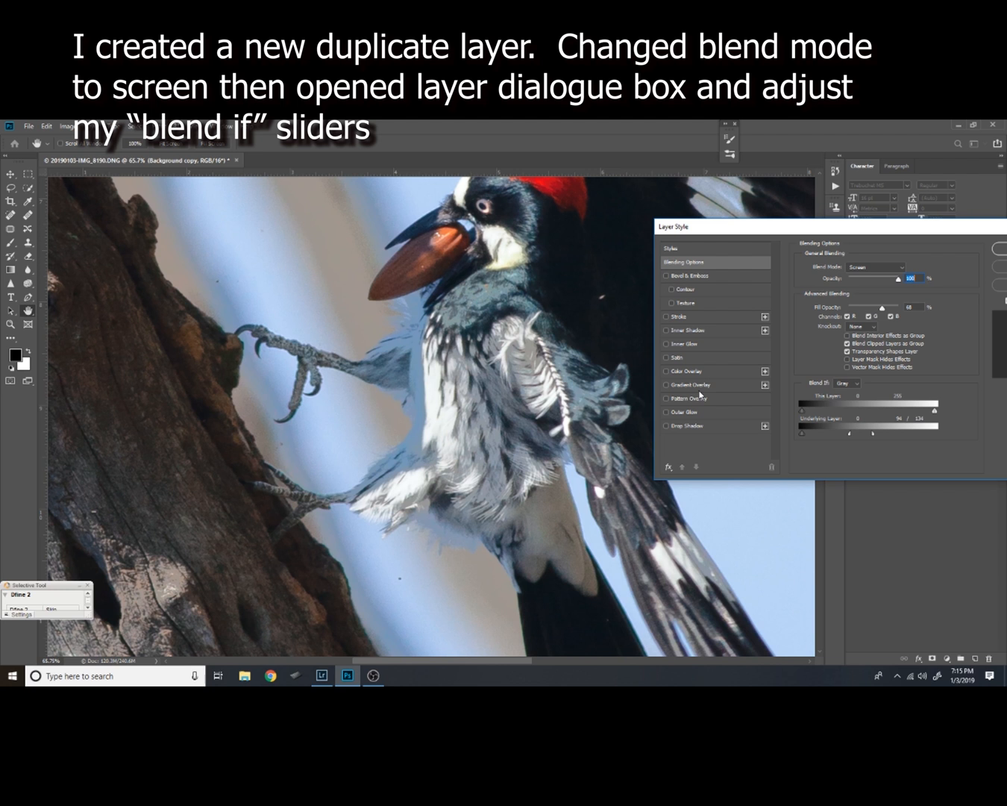
{"action": "left_click_drag", "start_coordinate": [887, 237], "coordinate": [786, 257]}
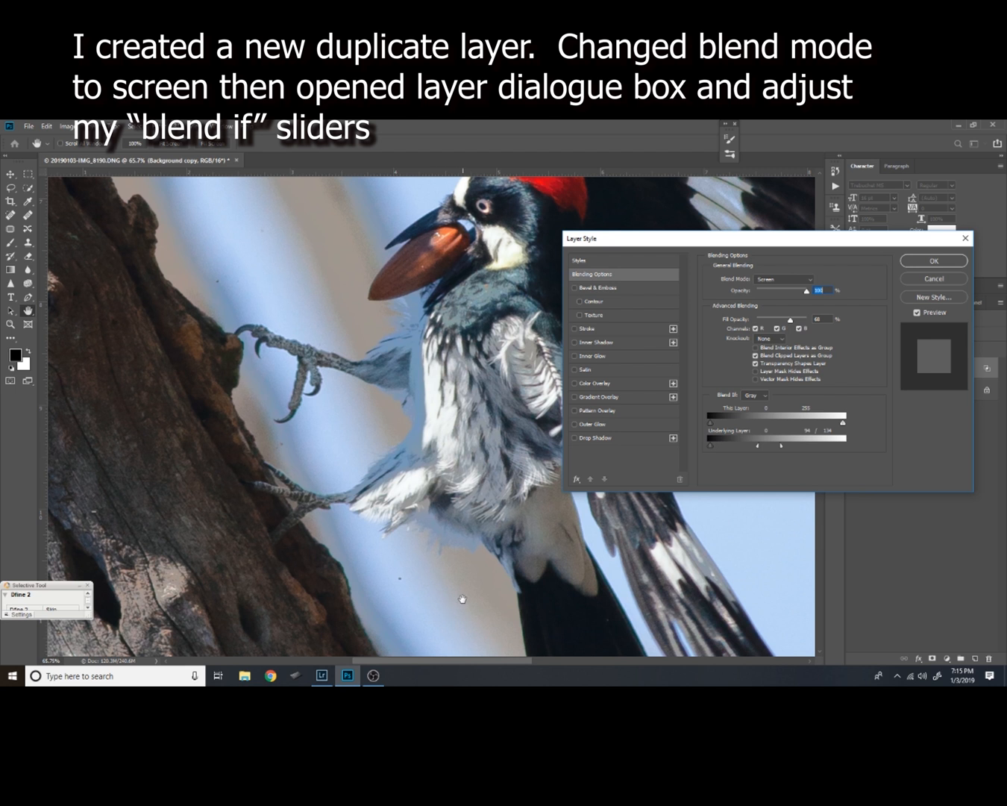
{"action": "left_click_drag", "start_coordinate": [783, 448], "coordinate": [866, 440]}
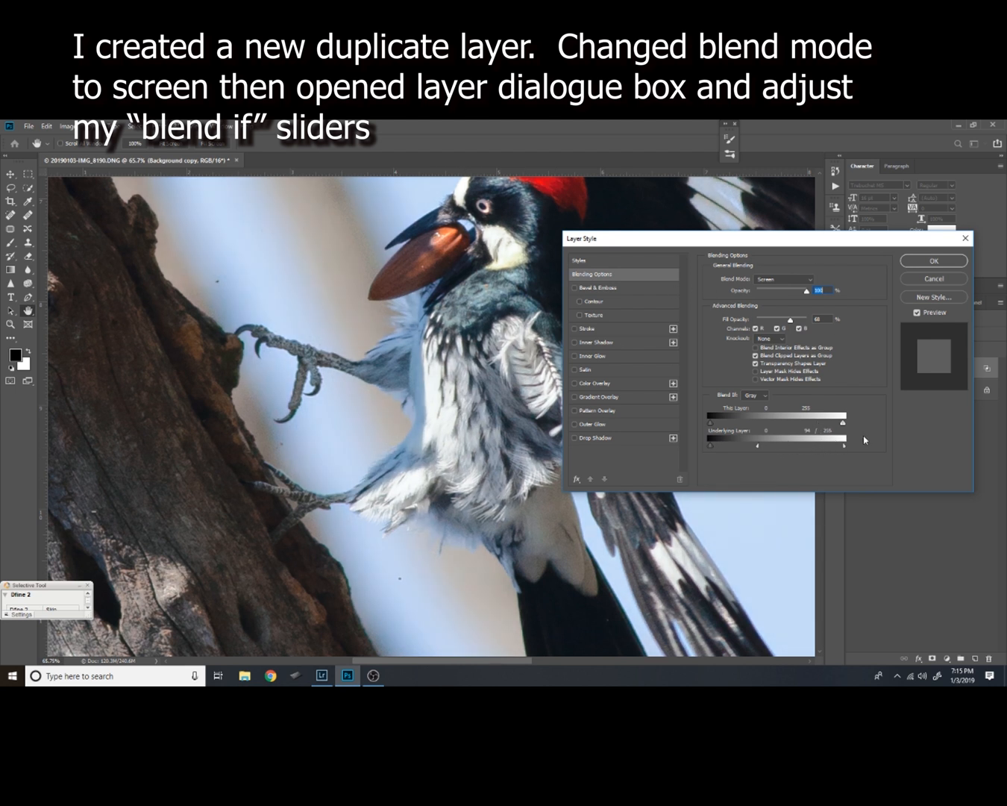
{"action": "left_click", "coordinate": [927, 260]}
Compare the tree and bird repeatedly with Background copy's Screen effect hidden and shown
{"action": "left_click_drag", "start_coordinate": [547, 460], "coordinate": [596, 407]}
{"action": "left_click", "coordinate": [540, 432], "text": "alt"}
{"action": "left_click", "coordinate": [540, 432], "text": "alt"}
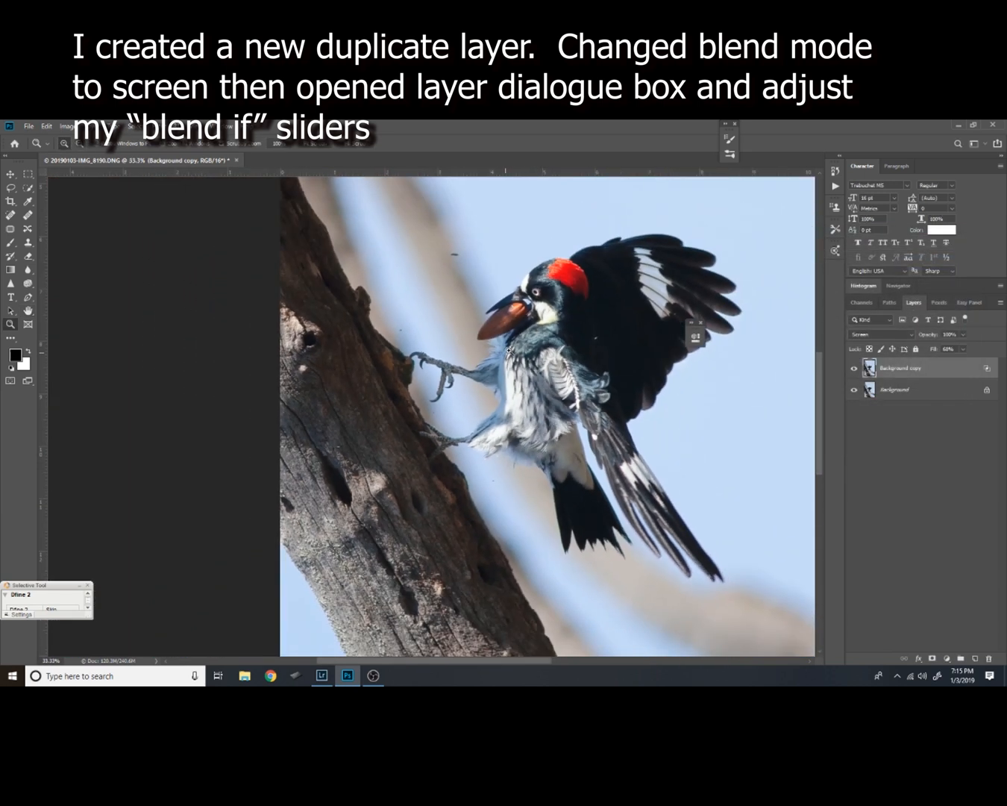
{"action": "left_click", "coordinate": [855, 370]}
{"action": "left_click", "coordinate": [852, 373]}
{"action": "left_click", "coordinate": [852, 371]}
{"action": "left_click", "coordinate": [854, 372]}
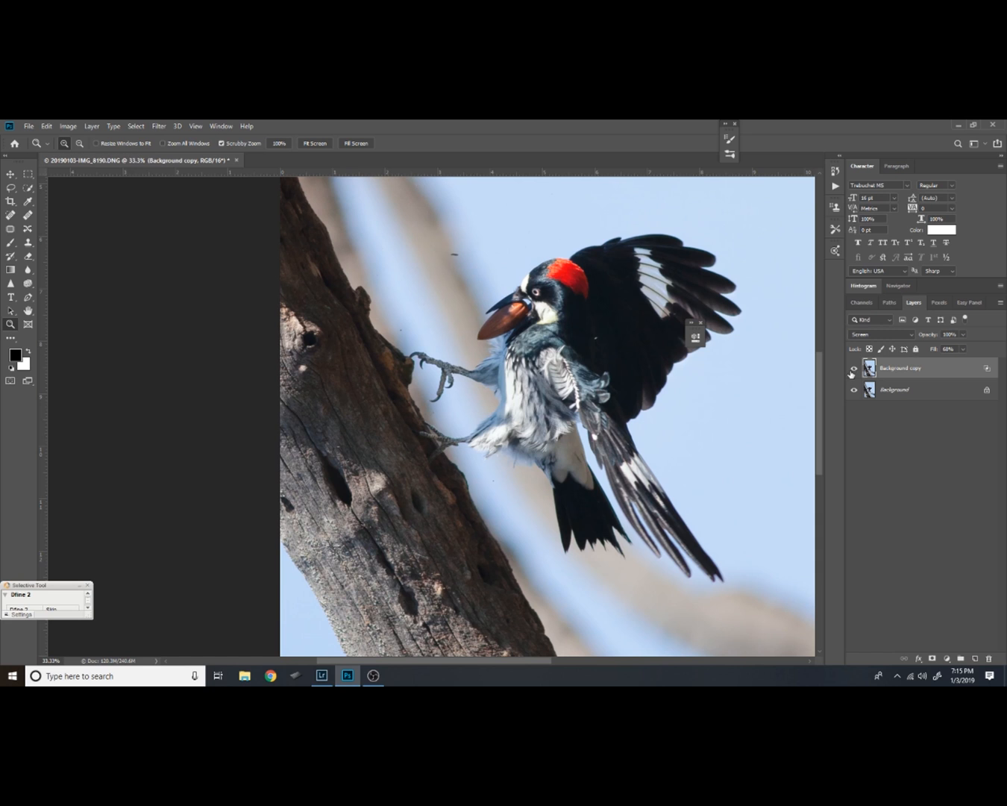
{"action": "left_click", "coordinate": [853, 372]}
{"action": "left_click", "coordinate": [852, 371]}
Hide Background copy behind a black mask and paint its brightening back over the tree trunk with a large white brush at 20% flow
{"action": "left_click", "coordinate": [932, 657], "text": "alt"}
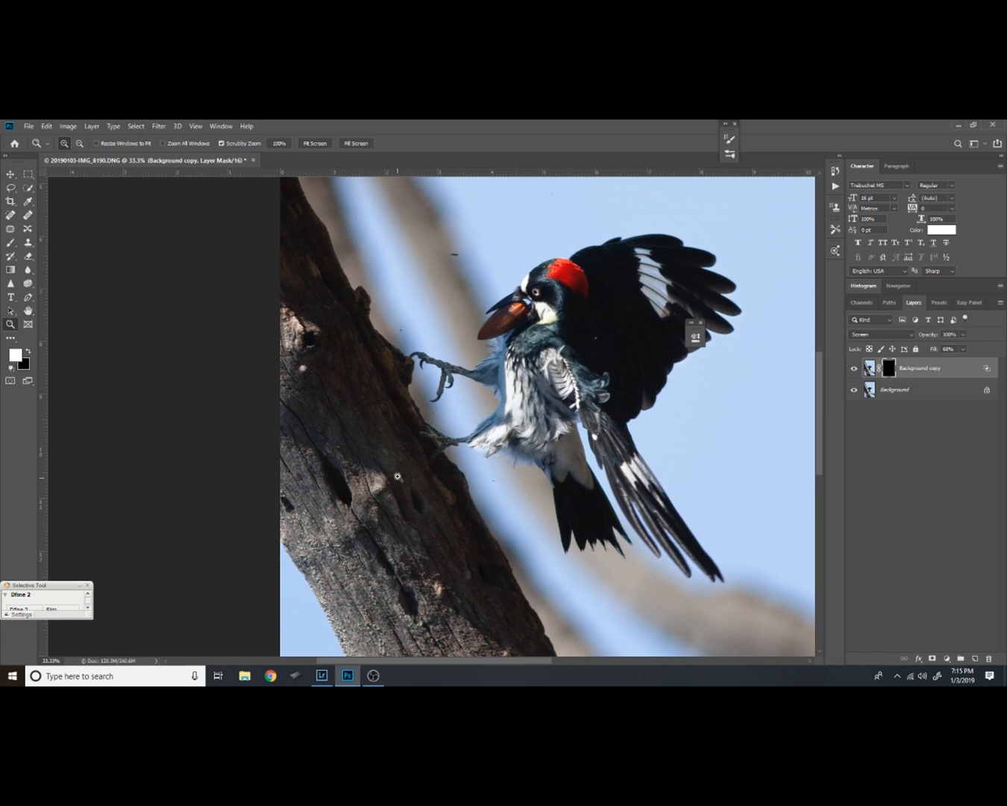
{"action": "key", "text": "b"}
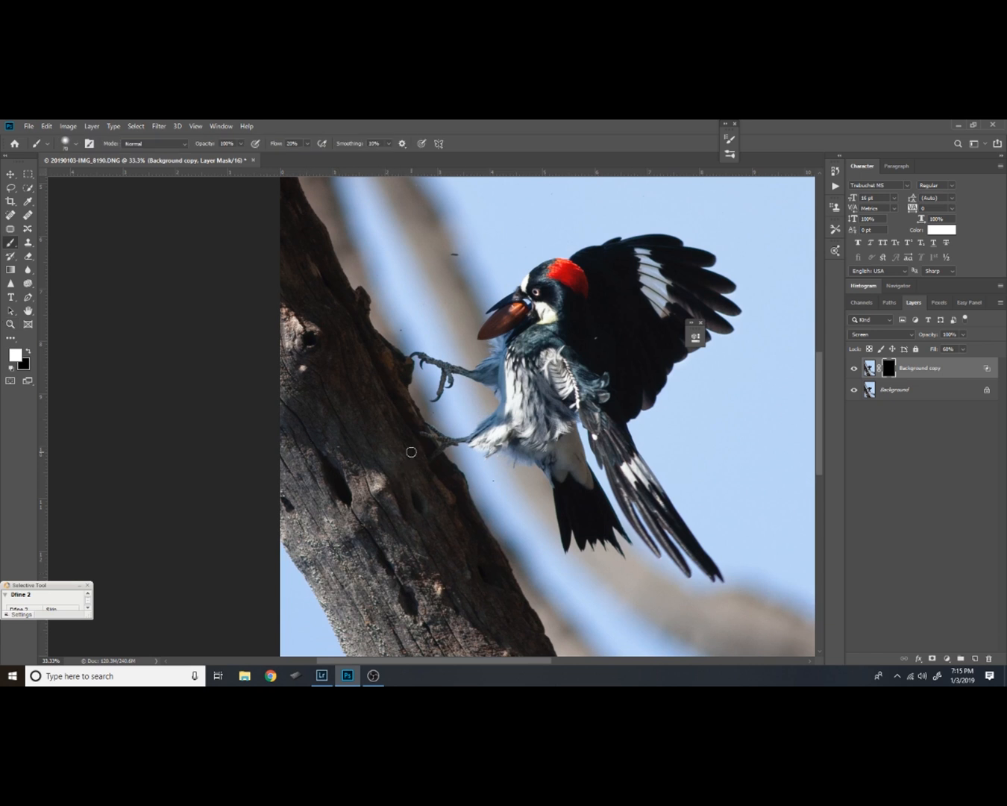
{"action": "key", "text": "bracketright"}
{"action": "key", "text": "bracketright"}
{"action": "key", "text": "bracketright"}
{"action": "key", "text": "bracketright"}
{"action": "key", "text": "bracketright"}
{"action": "key", "text": "bracketright"}
{"action": "mouse_move", "coordinate": [309, 343]}
{"action": "left_mouse_down"}
{"action": "mouse_move", "coordinate": [357, 392]}
{"action": "mouse_move", "coordinate": [487, 605]}
{"action": "left_mouse_up"}
{"action": "mouse_move", "coordinate": [362, 468]}
{"action": "left_mouse_down"}
{"action": "mouse_move", "coordinate": [282, 253]}
{"action": "mouse_move", "coordinate": [409, 485]}
{"action": "left_mouse_up"}
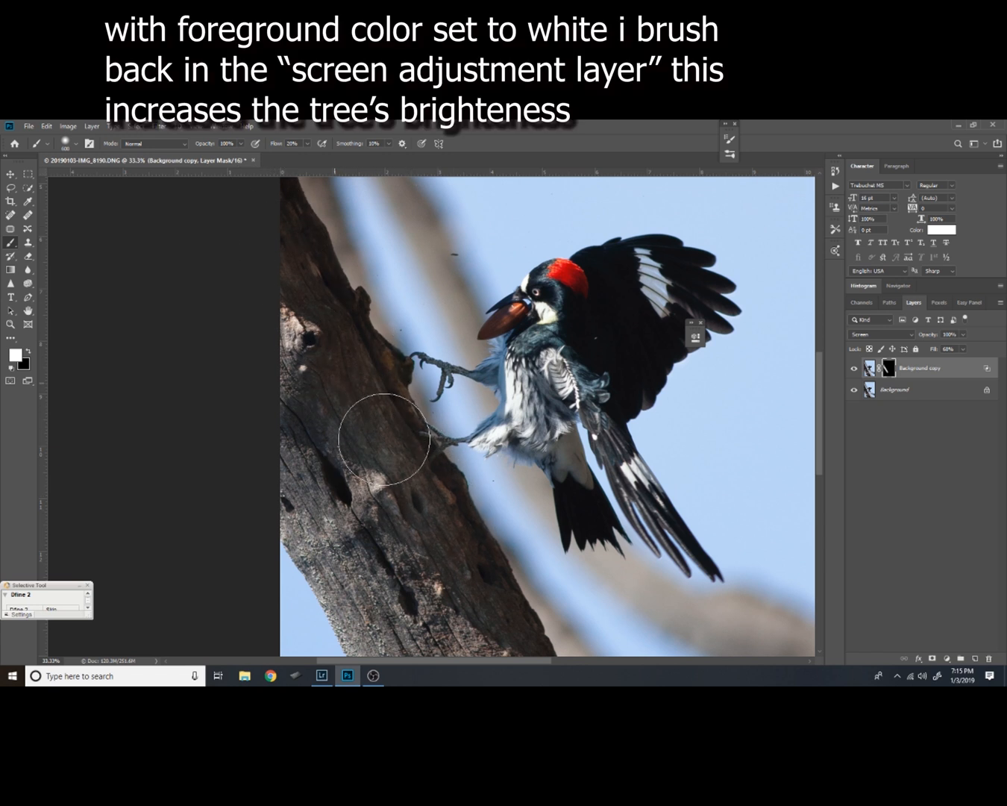
{"action": "left_click_drag", "start_coordinate": [468, 523], "coordinate": [475, 461]}
Examine the brightened trunk and its edge near the bird with Background copy hidden and shown
{"action": "left_click", "coordinate": [855, 368]}
{"action": "left_click", "coordinate": [855, 367]}
{"action": "left_click_drag", "start_coordinate": [502, 405], "coordinate": [494, 445]}
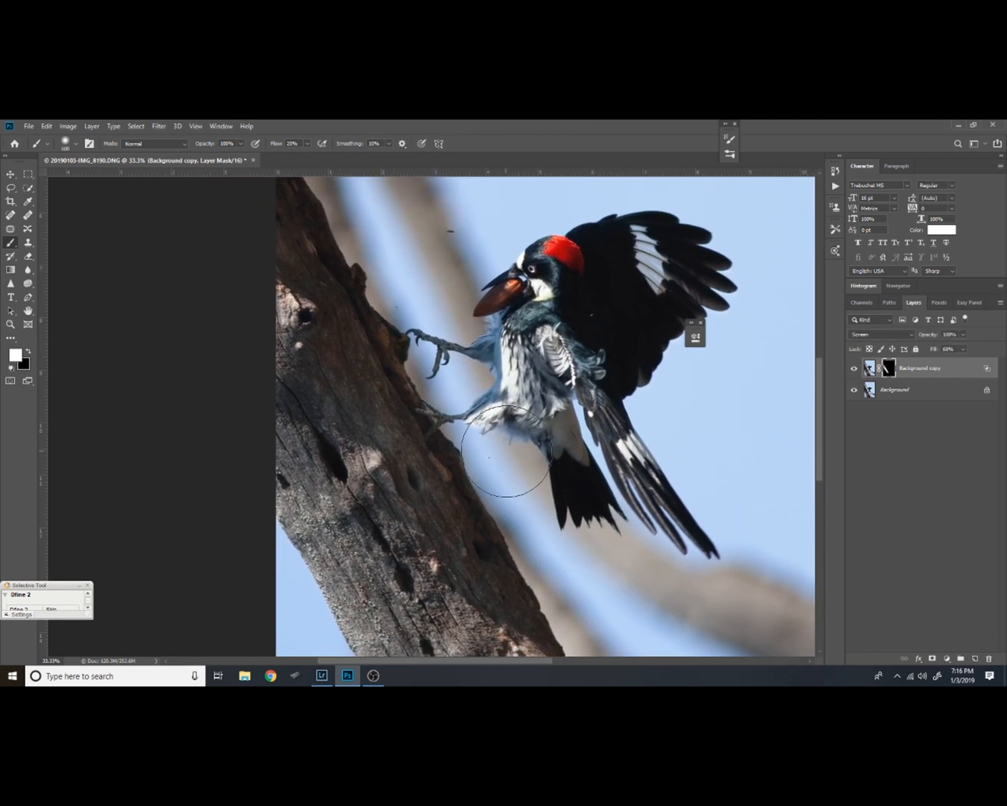
{"action": "key", "text": "z"}
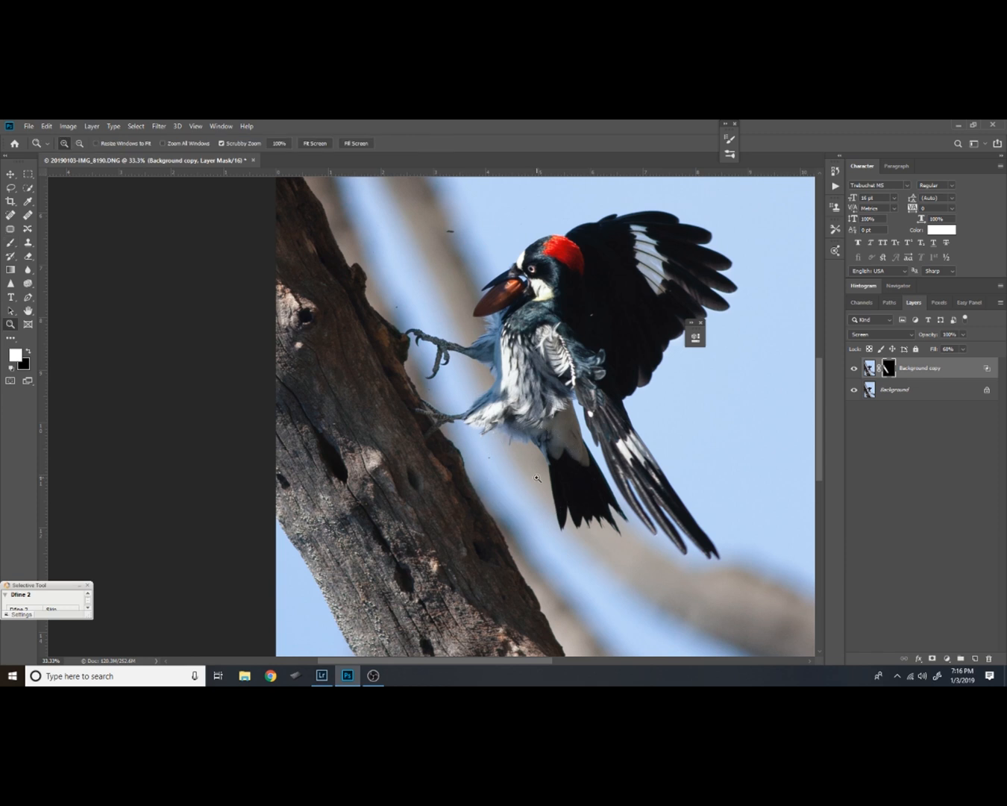
{"action": "left_click_drag", "start_coordinate": [525, 493], "coordinate": [560, 410]}
{"action": "left_click", "coordinate": [855, 369]}
{"action": "left_click", "coordinate": [857, 370]}
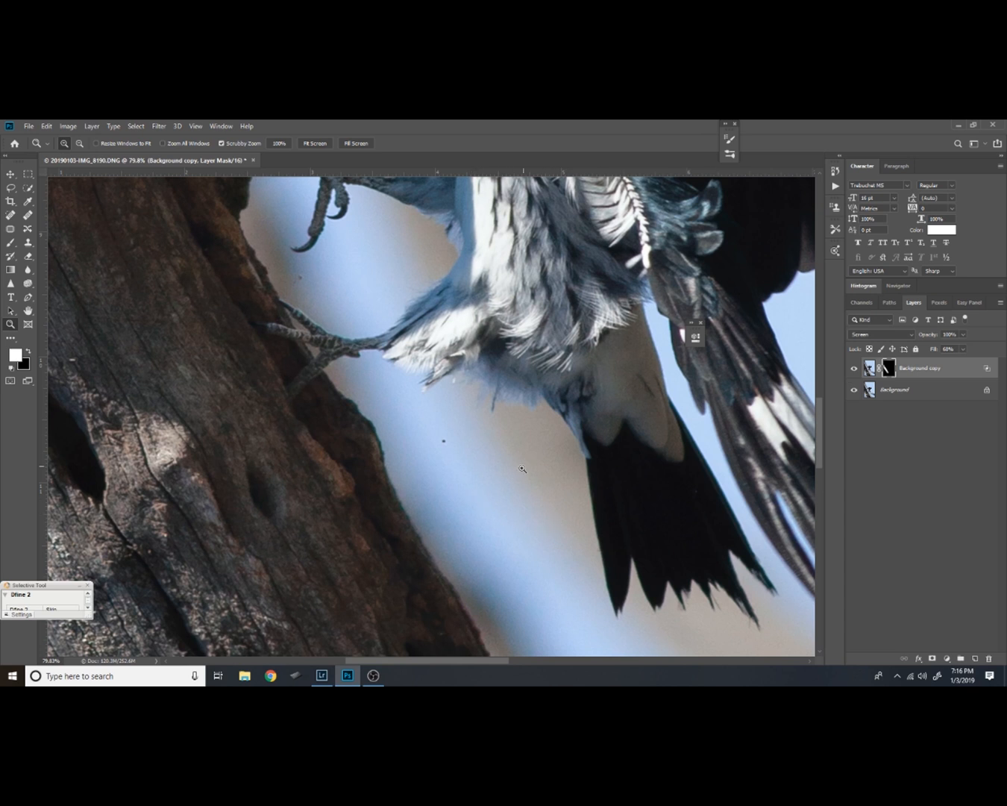
Ready a 200 px black brush for Background copy's mask and inspect the trunk's edge up to the image top for brightening spill
{"action": "key", "text": "b"}
{"action": "key", "text": "x"}
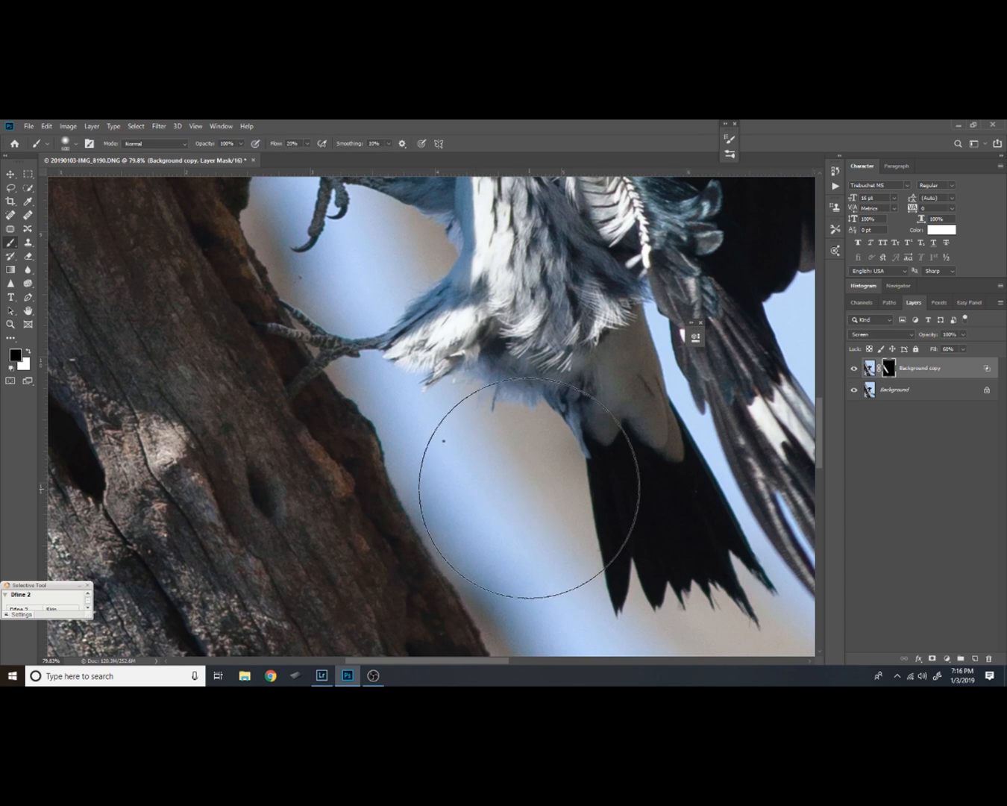
{"action": "key", "text": "bracketleft"}
{"action": "key", "text": "bracketleft"}
{"action": "key", "text": "bracketleft"}
{"action": "key", "text": "bracketleft"}
{"action": "key", "text": "bracketleft"}
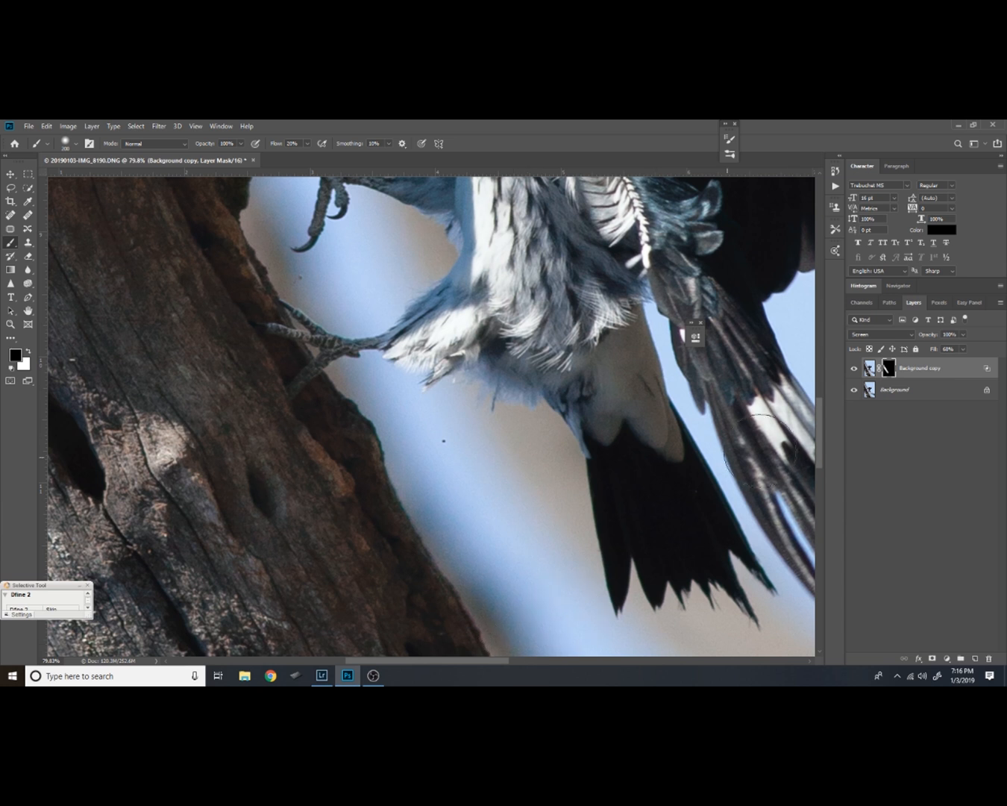
{"action": "left_click", "coordinate": [855, 366]}
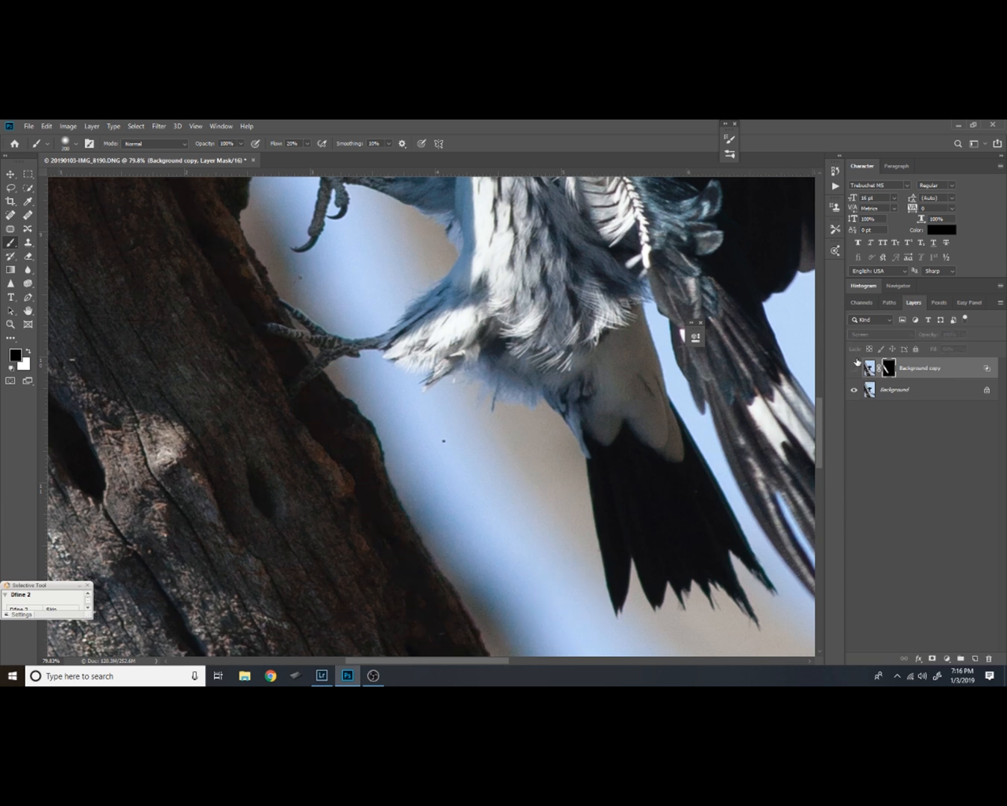
{"action": "left_click", "coordinate": [855, 368]}
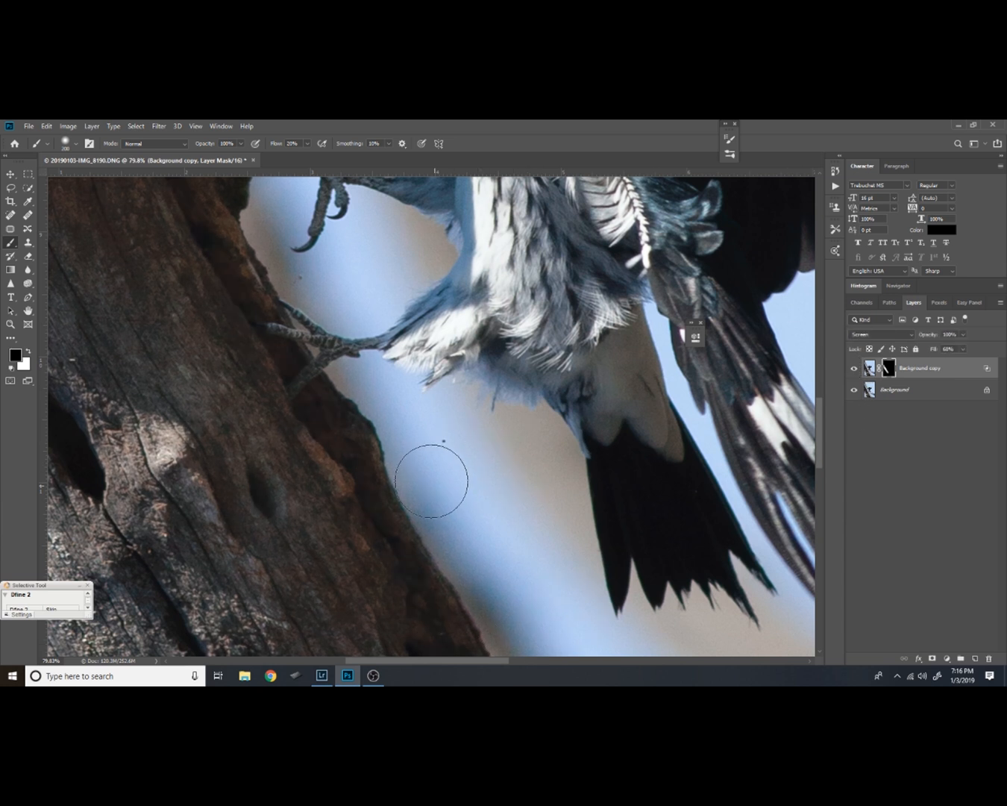
{"action": "left_click_drag", "start_coordinate": [382, 292], "coordinate": [477, 453]}
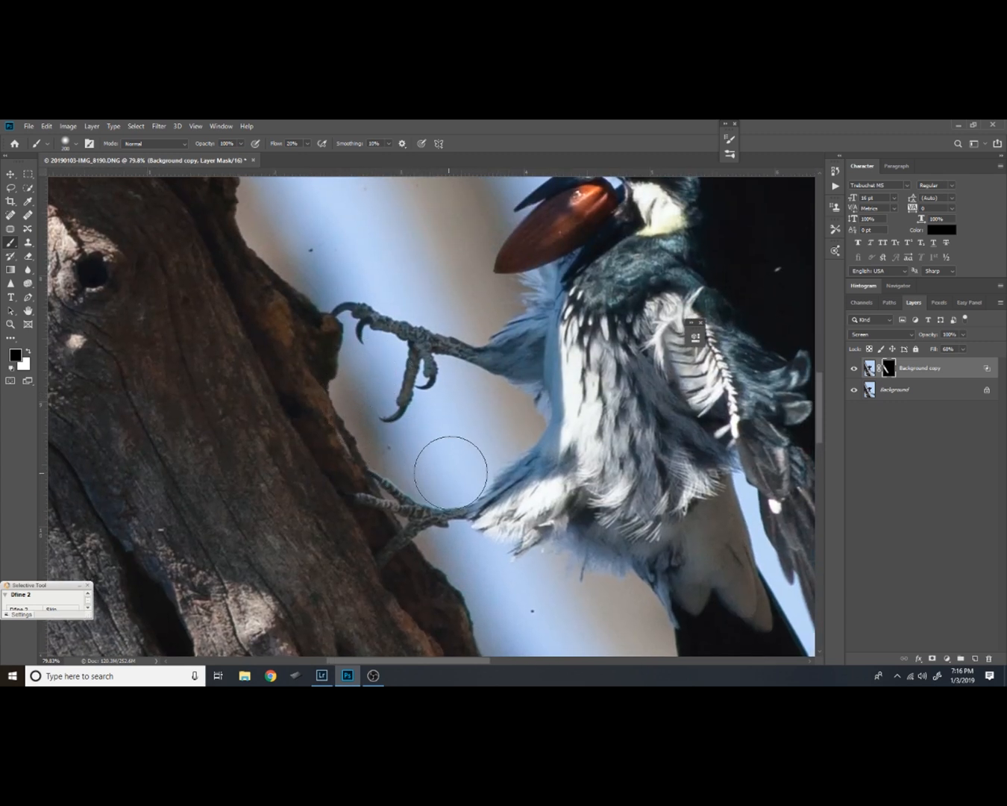
{"action": "left_click_drag", "start_coordinate": [340, 320], "coordinate": [403, 432]}
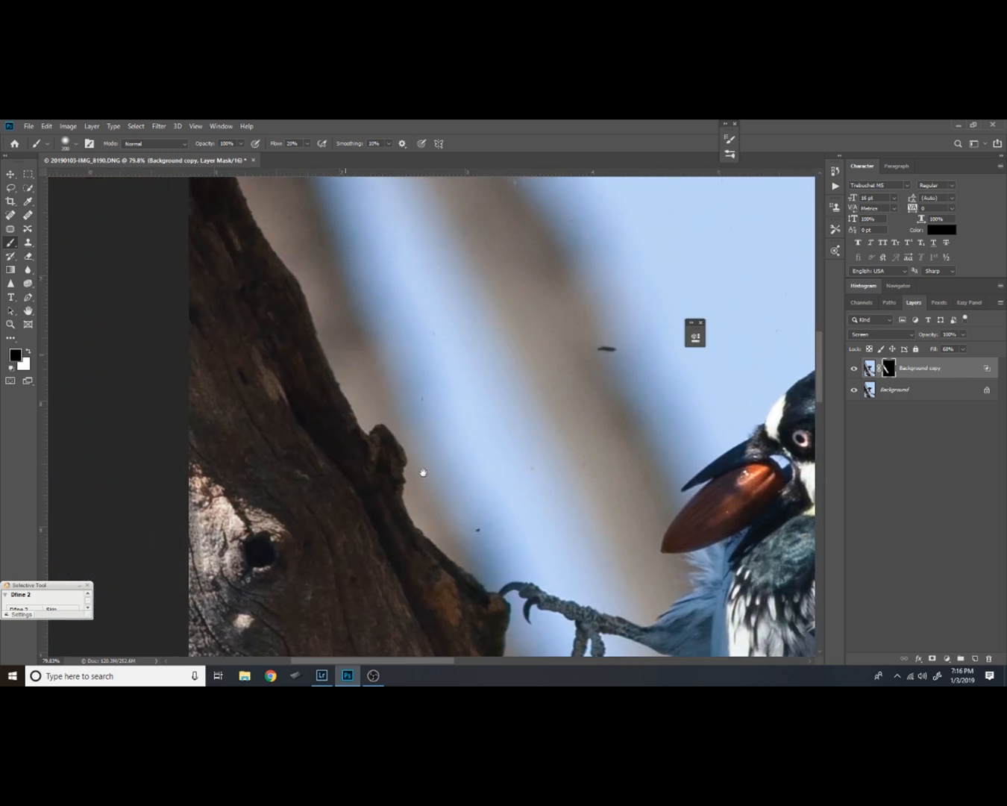
{"action": "left_click_drag", "start_coordinate": [320, 317], "coordinate": [420, 470]}
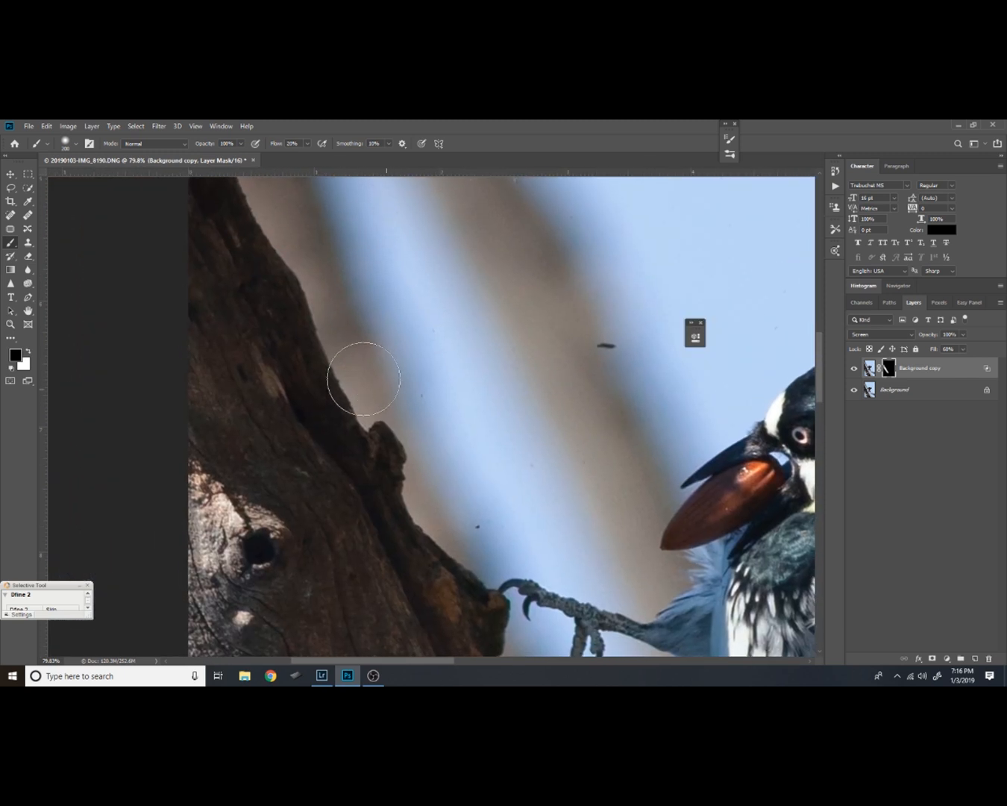
{"action": "left_click_drag", "start_coordinate": [410, 319], "coordinate": [495, 427]}
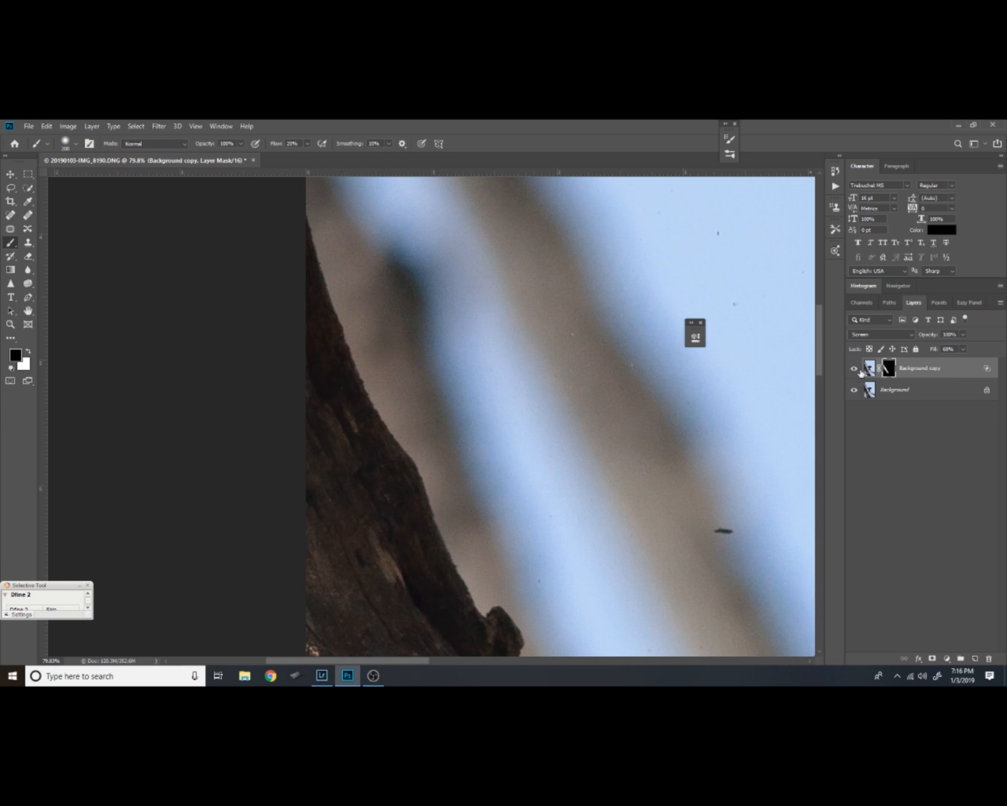
{"action": "left_click", "coordinate": [856, 367]}
{"action": "left_click", "coordinate": [856, 369]}
Compare the whole picture with Background copy's trunk brightening hidden and shown
{"action": "key", "text": "z"}
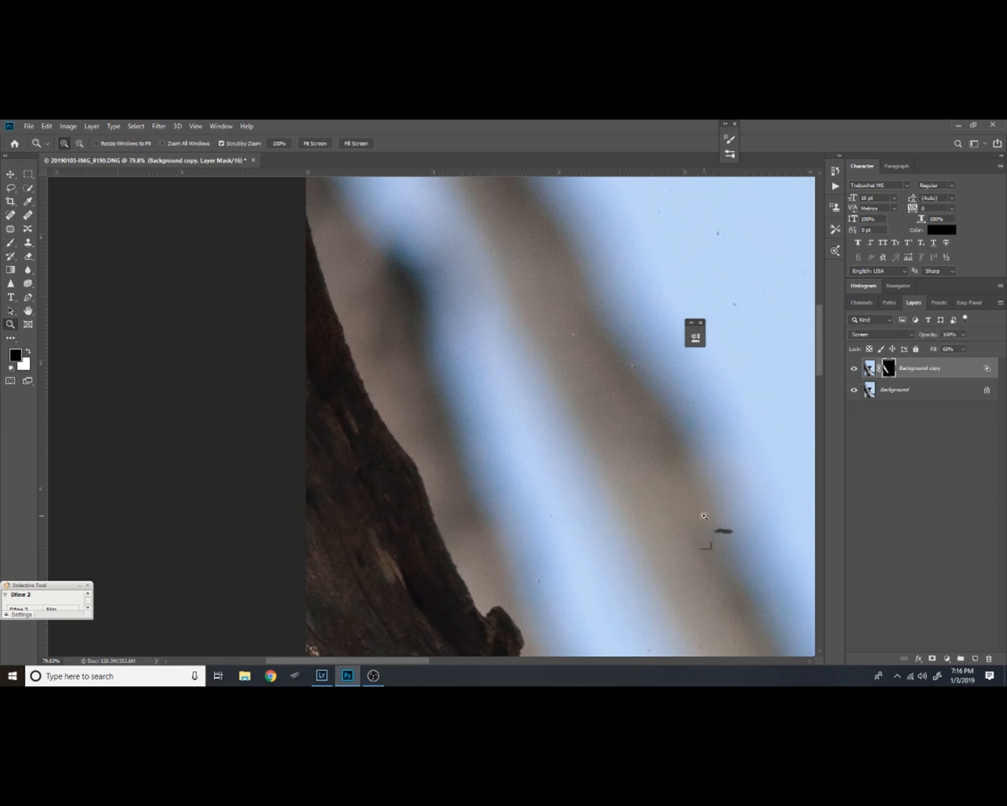
{"action": "left_click_drag", "start_coordinate": [694, 570], "coordinate": [614, 376]}
{"action": "left_click_drag", "start_coordinate": [714, 544], "coordinate": [221, 180]}
{"action": "left_click_drag", "start_coordinate": [318, 403], "coordinate": [441, 411]}
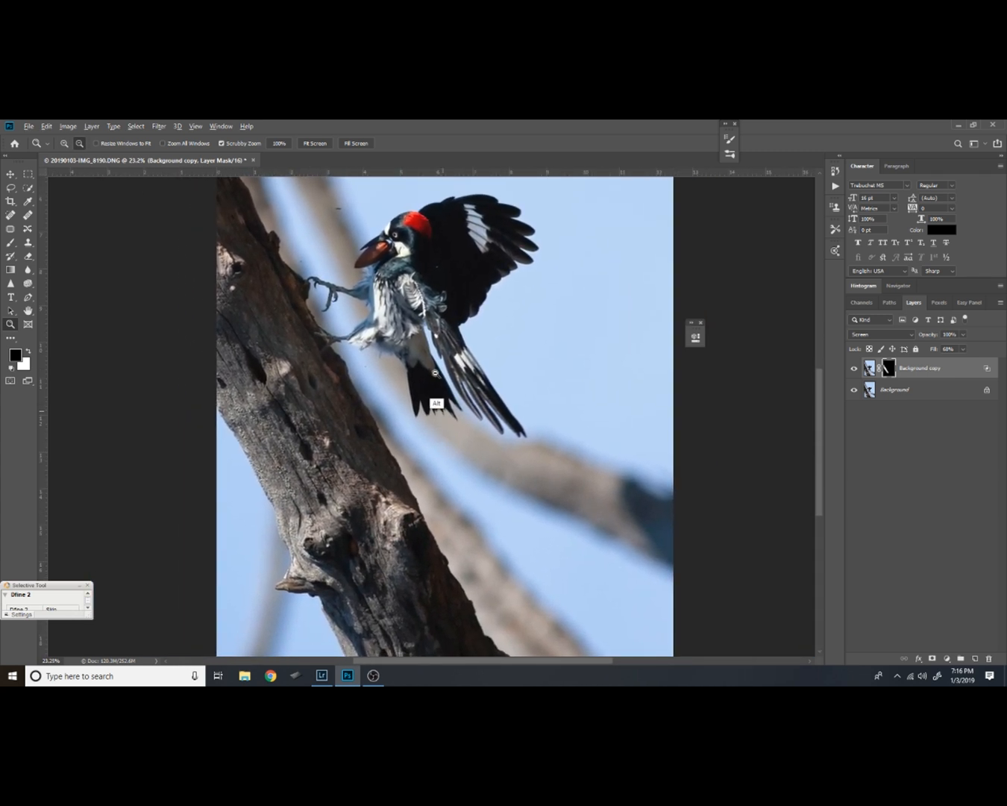
{"action": "left_click", "coordinate": [435, 372], "text": "alt"}
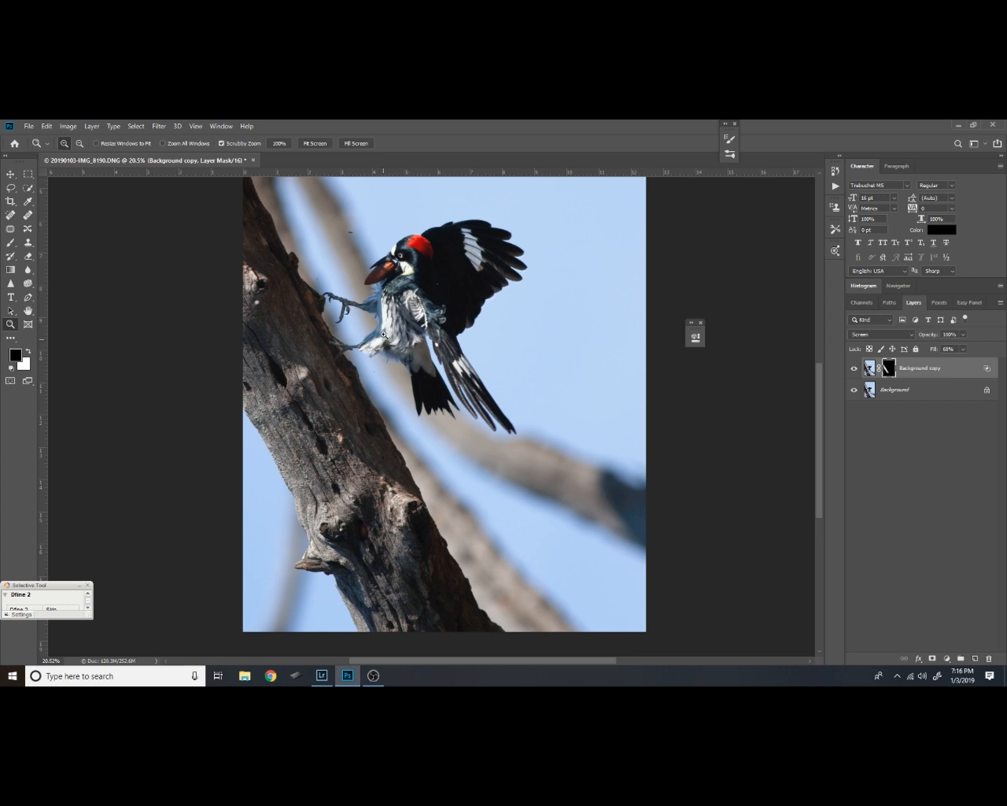
{"action": "left_click", "coordinate": [856, 368]}
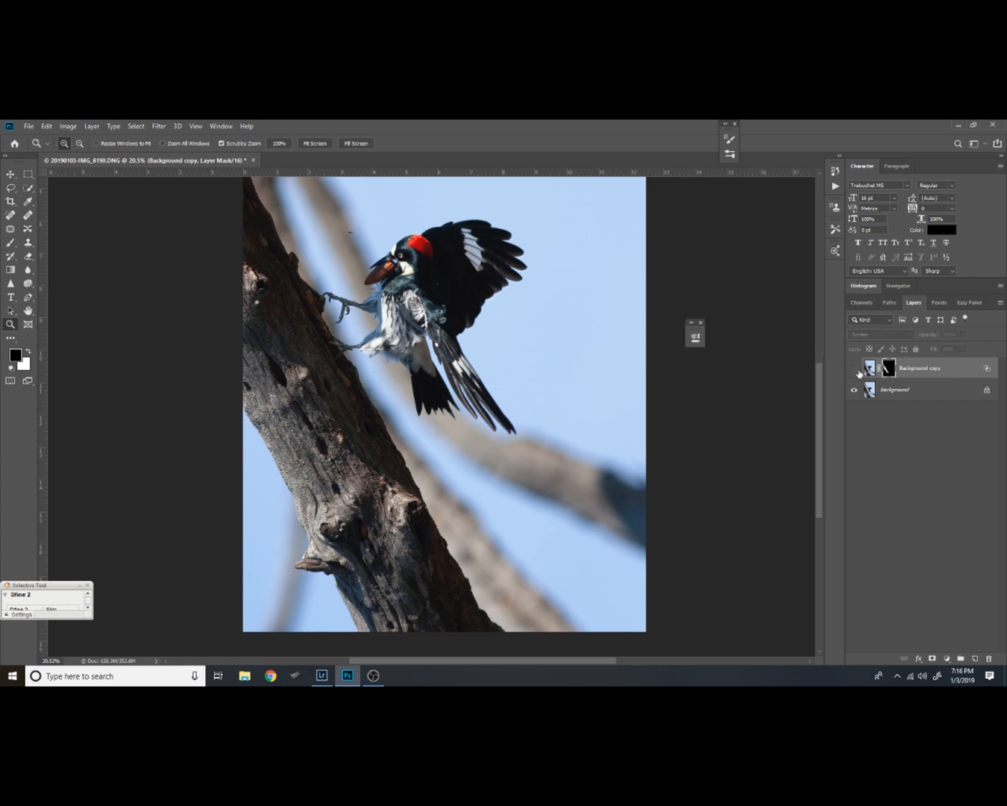
{"action": "left_click", "coordinate": [856, 370]}
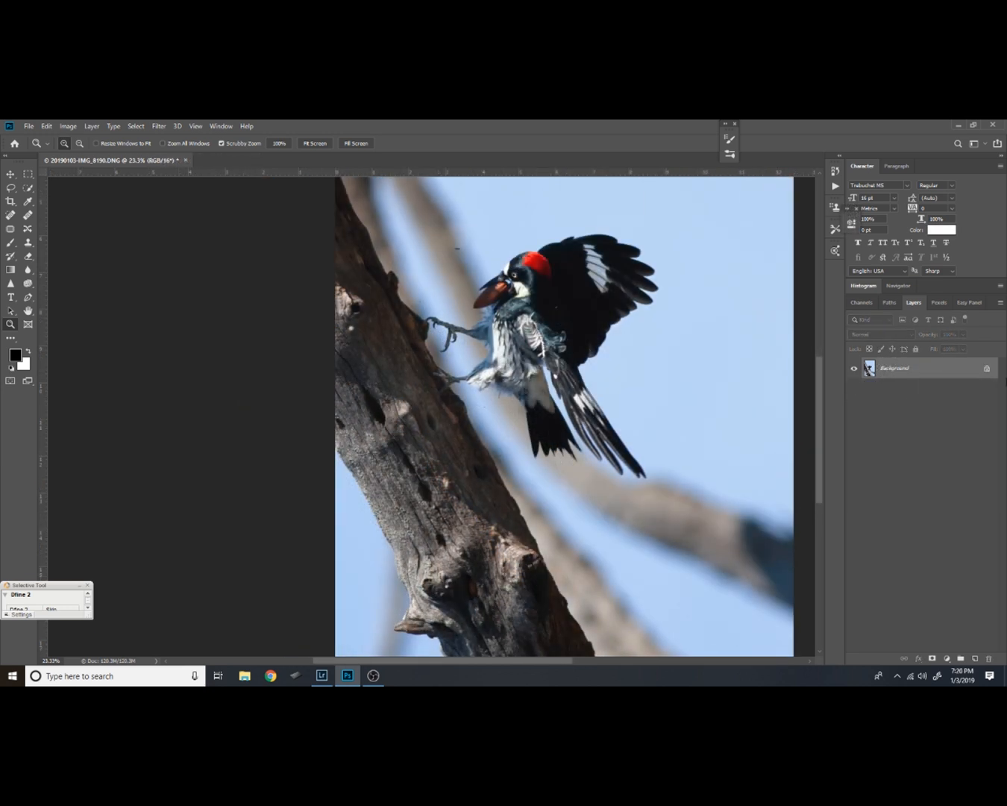
Duplicate the flattened Background twice, hide the upper duplicate and select the lower one, Layer 1
{"action": "key", "text": "ctrl+j"}
{"action": "key", "text": "ctrl+j"}
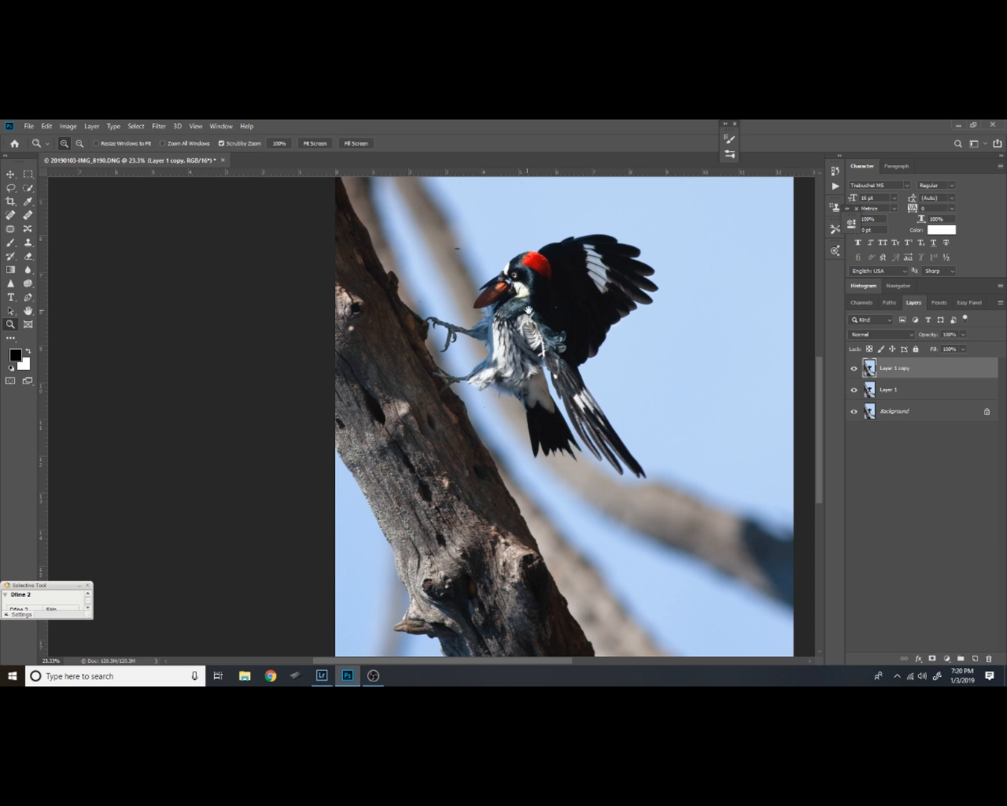
{"action": "left_click_drag", "start_coordinate": [525, 310], "coordinate": [554, 345]}
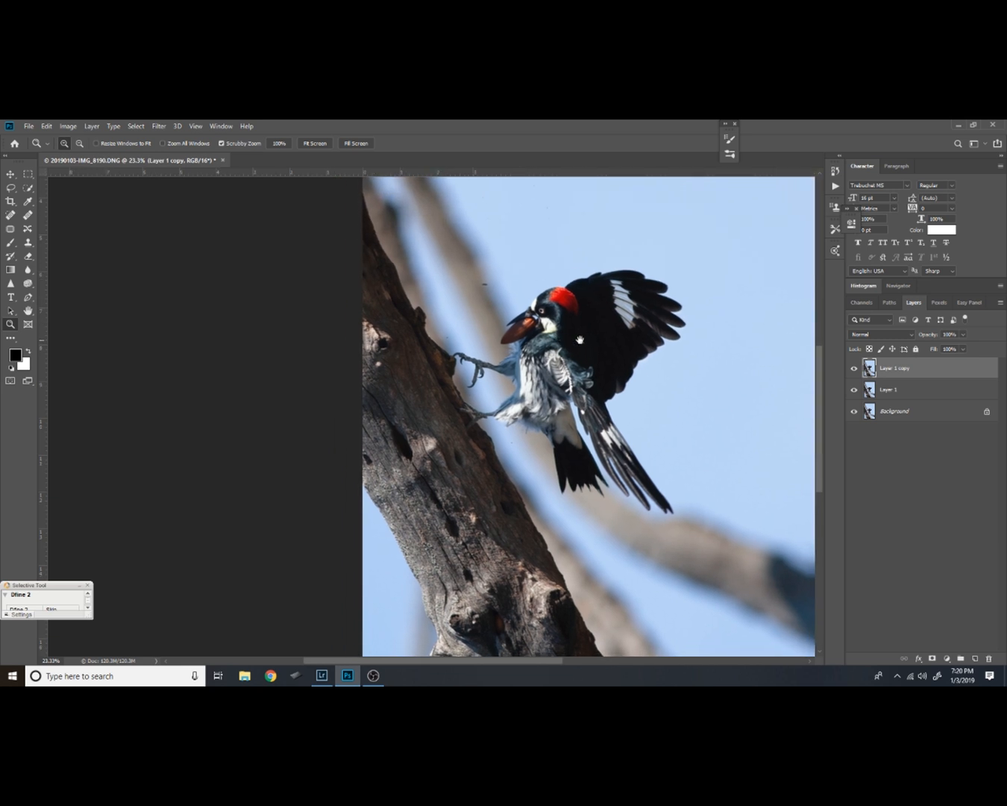
{"action": "left_click", "coordinate": [855, 368]}
{"action": "left_click", "coordinate": [880, 389]}
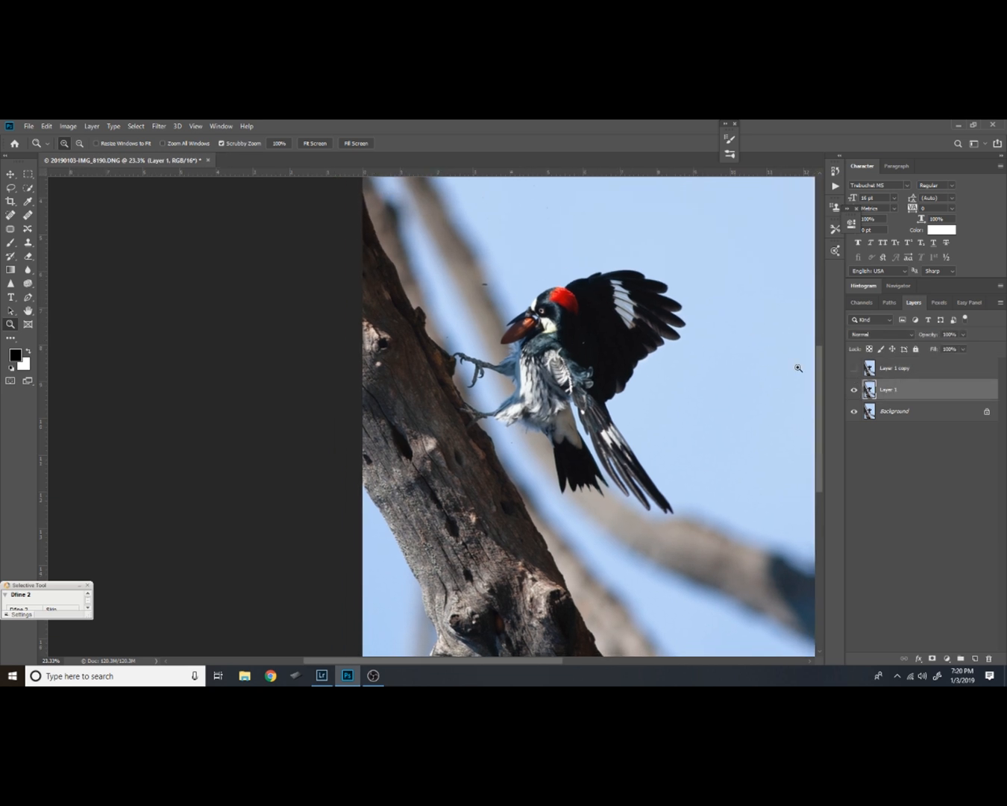
Blur Layer 1 with a Gaussian Blur of 50 pixels radius
{"action": "left_click", "coordinate": [159, 126]}
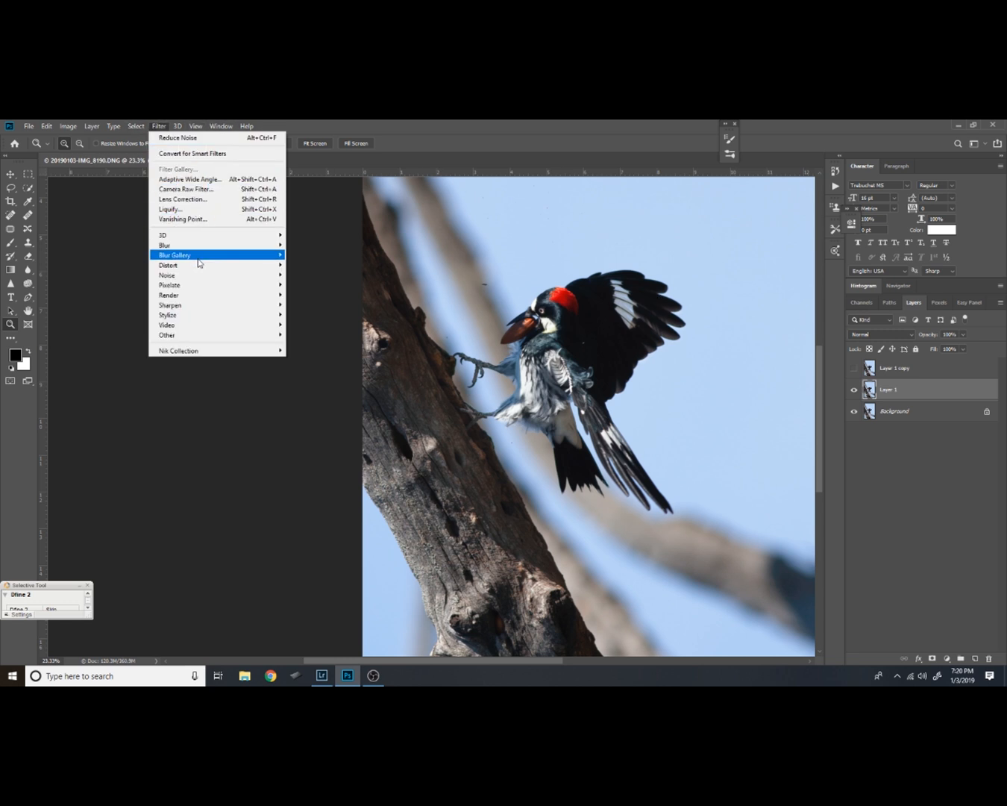
{"action": "mouse_move", "coordinate": [205, 244]}
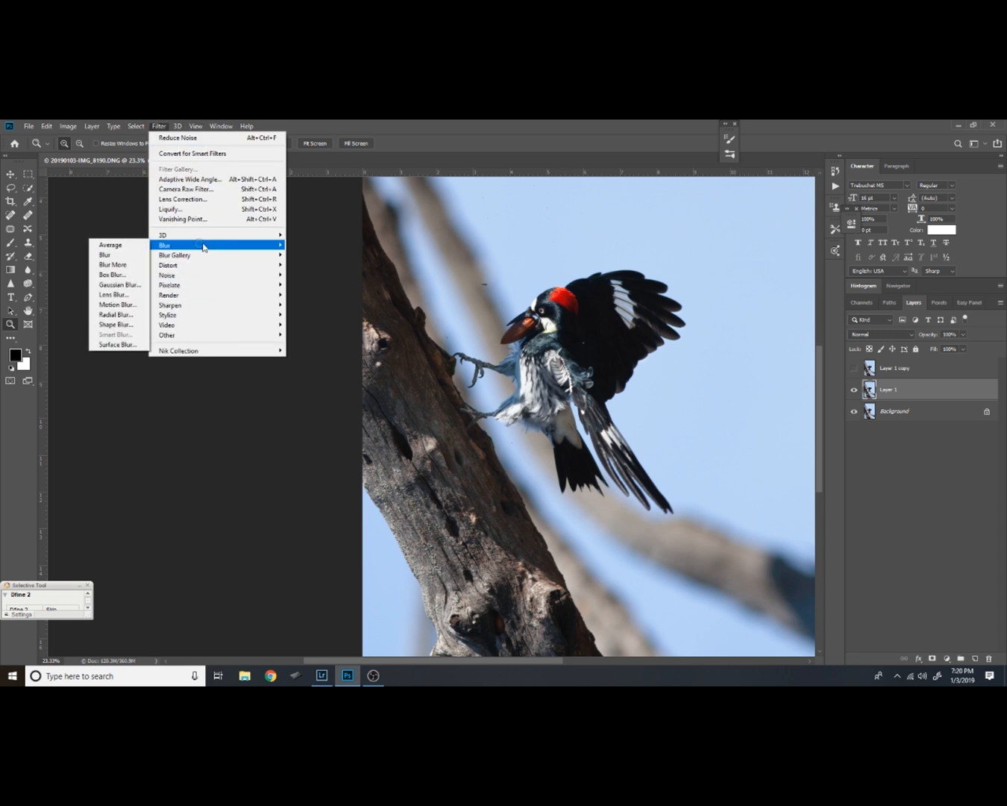
{"action": "left_click", "coordinate": [121, 284]}
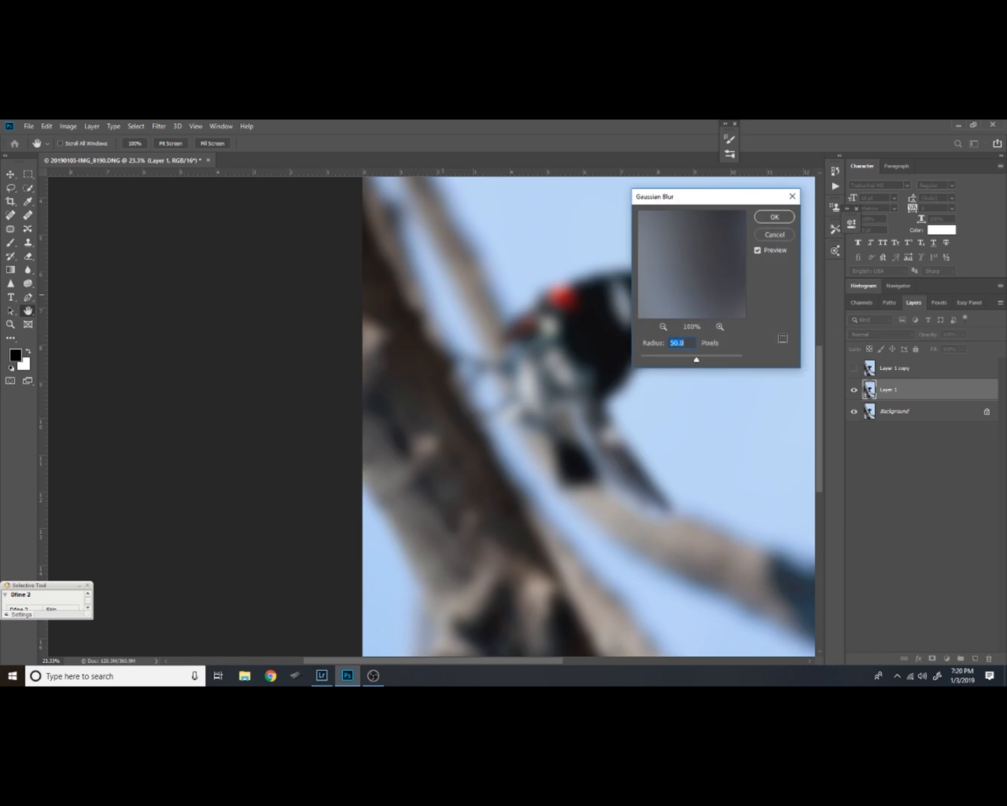
{"action": "left_click", "coordinate": [775, 219]}
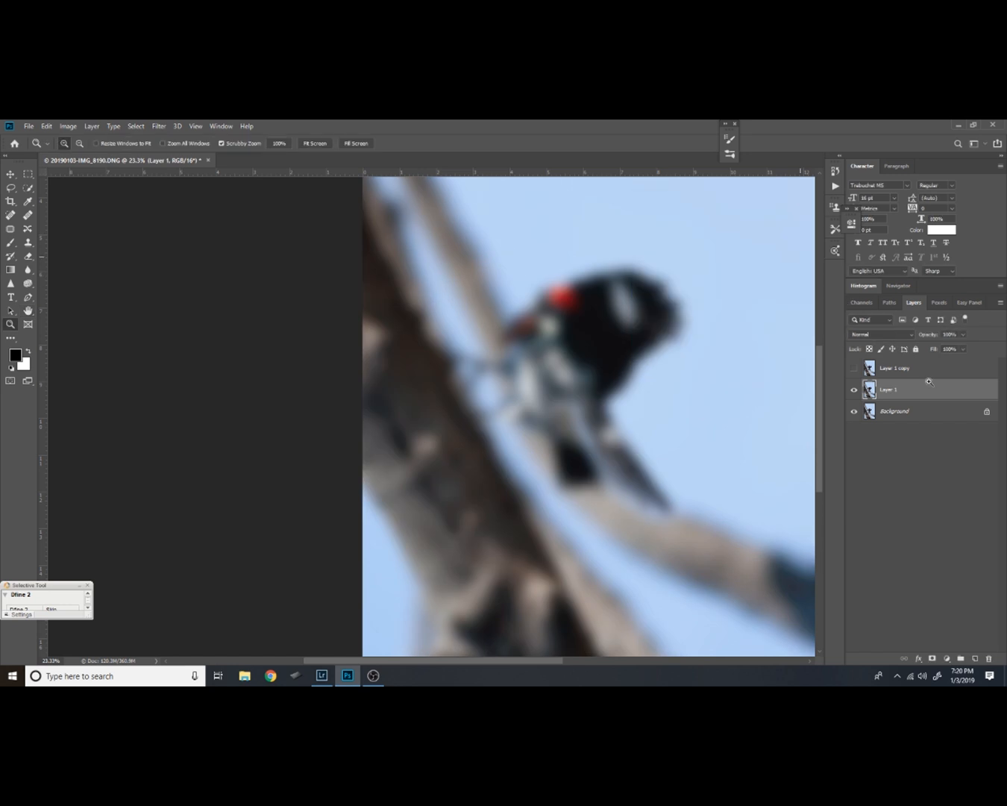
Show Layer 1 copy and apply Layer 1's RGB channel to it with Apply Image using Subtract, 100% opacity, scale 2 and offset 128
{"action": "left_click", "coordinate": [855, 368]}
{"action": "left_click", "coordinate": [899, 378]}
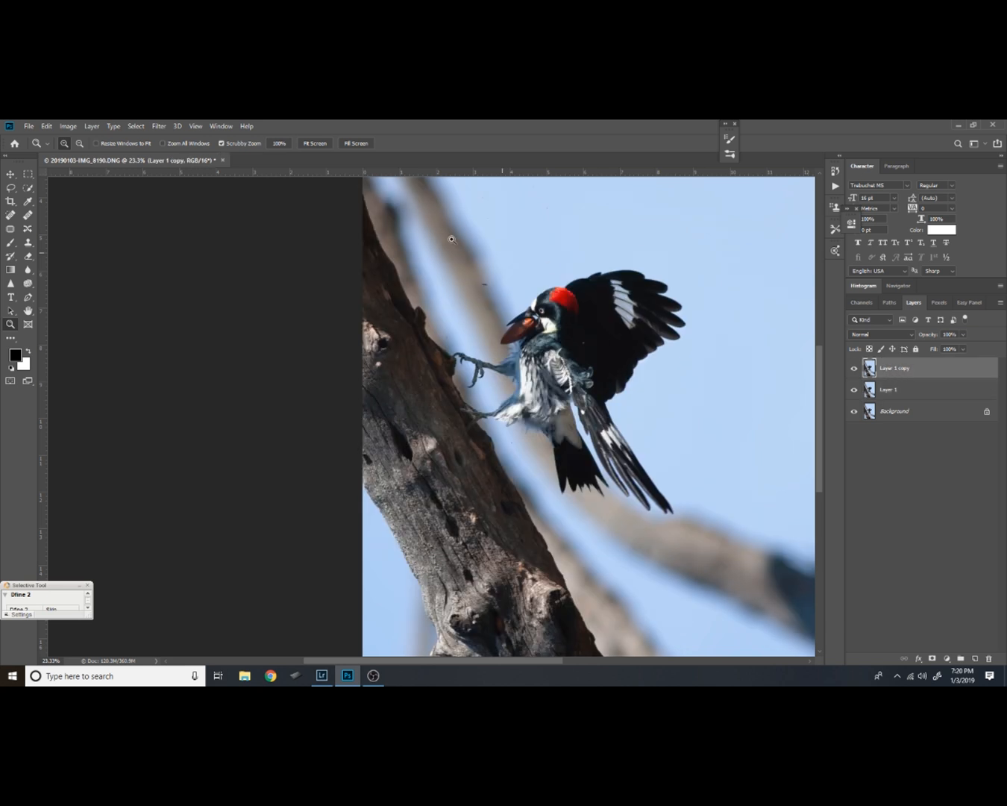
{"action": "left_click", "coordinate": [67, 127]}
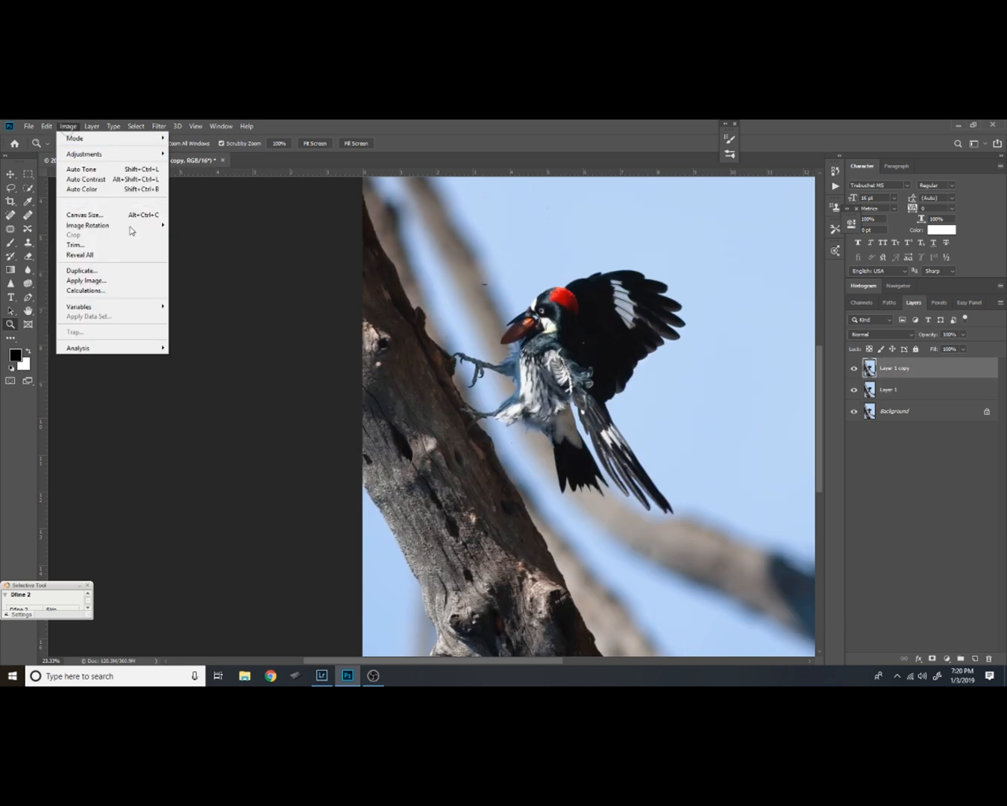
{"action": "left_click", "coordinate": [119, 283]}
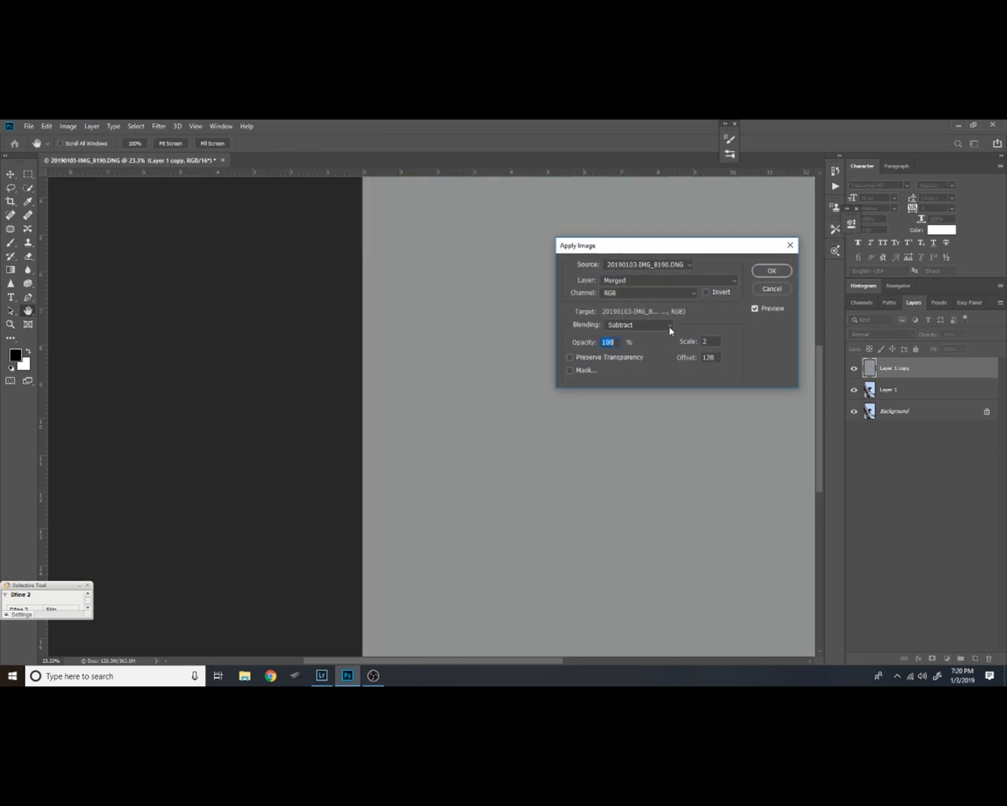
{"action": "left_click", "coordinate": [735, 280]}
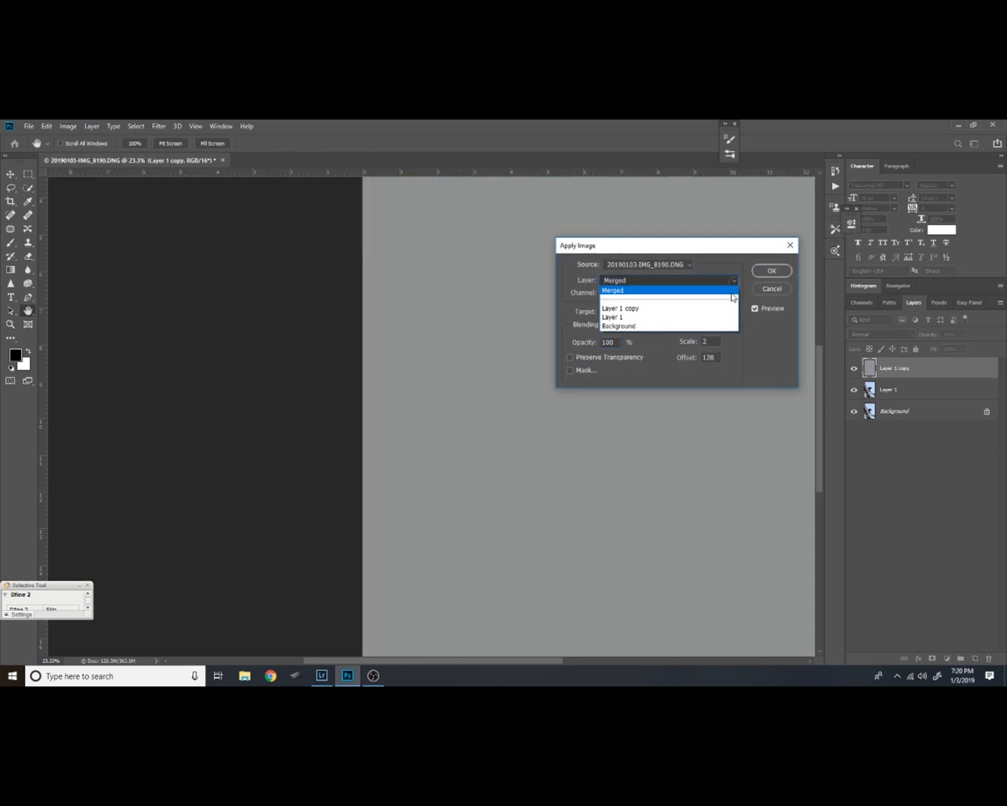
{"action": "left_click", "coordinate": [680, 316]}
{"action": "left_click", "coordinate": [771, 269]}
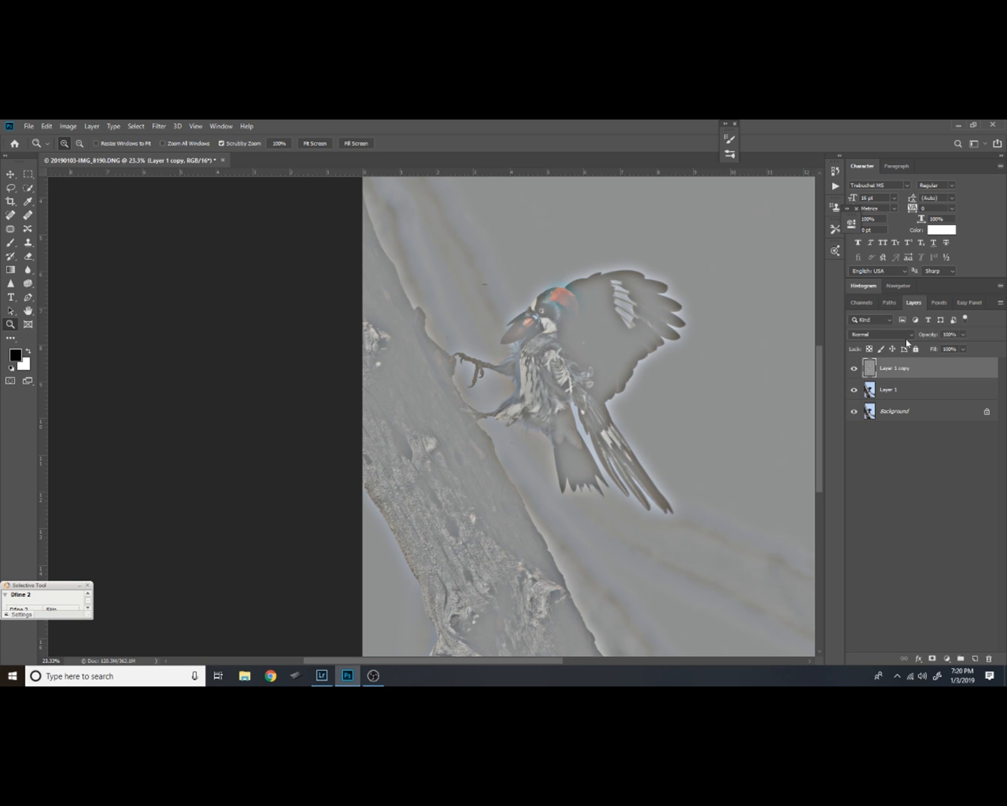
Set Layer 1 copy's blend mode to Hard Light and hide the blurred Layer 1
{"action": "left_click", "coordinate": [882, 334]}
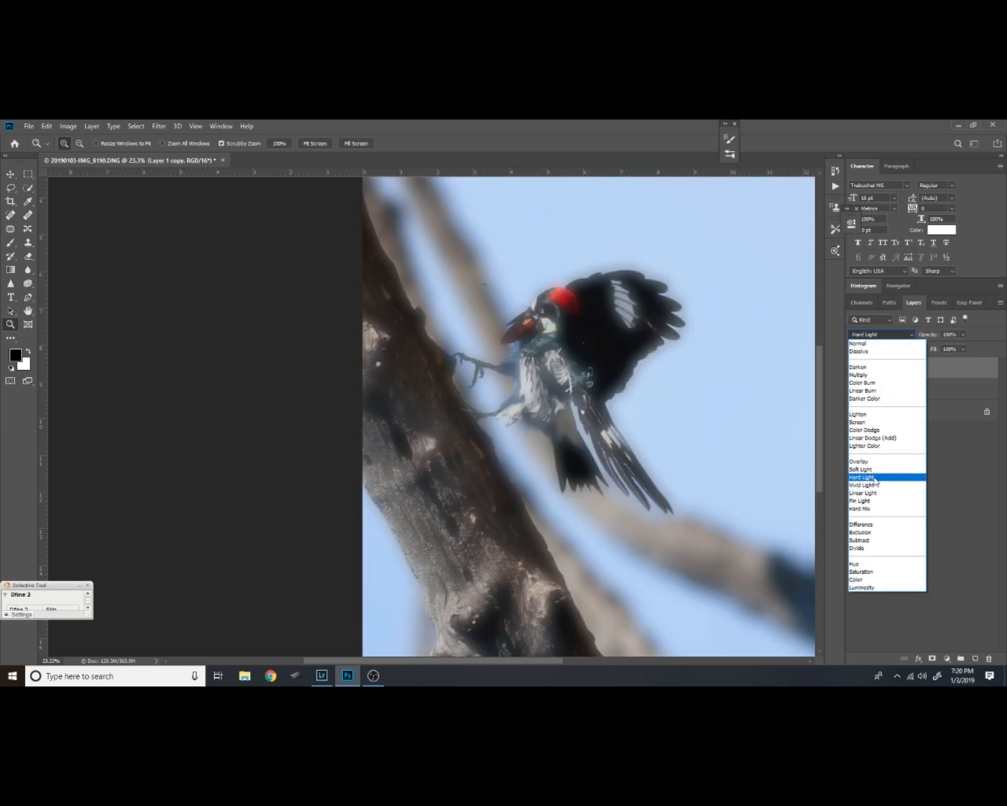
{"action": "left_click", "coordinate": [877, 478]}
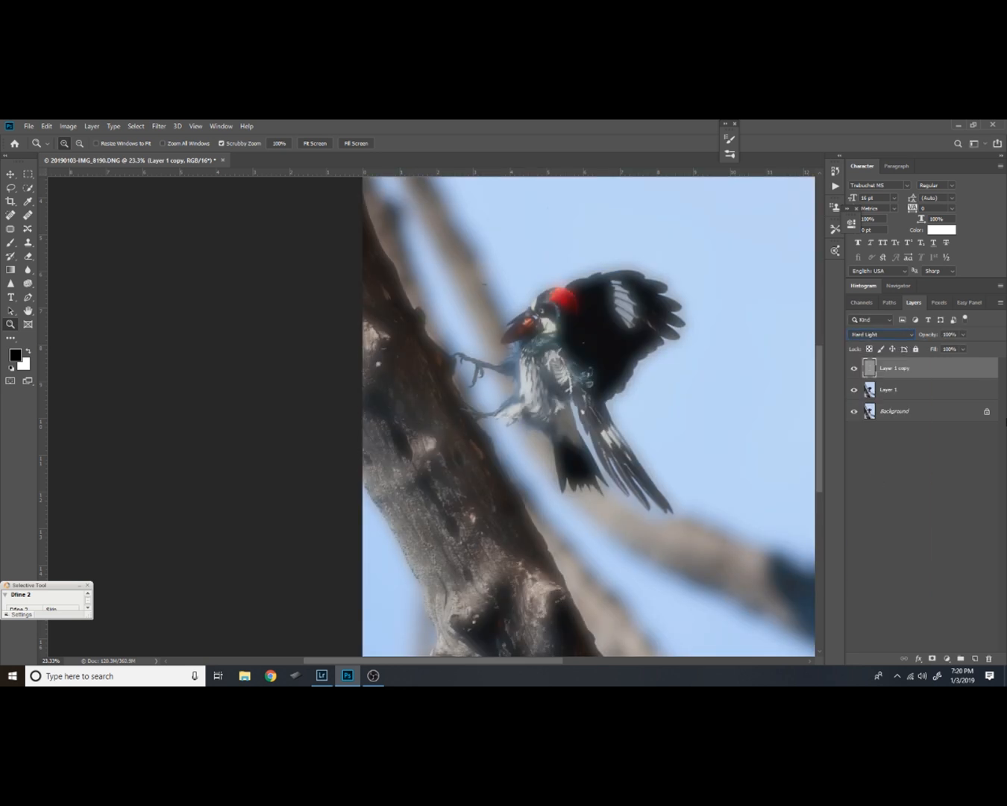
{"action": "left_click", "coordinate": [854, 390]}
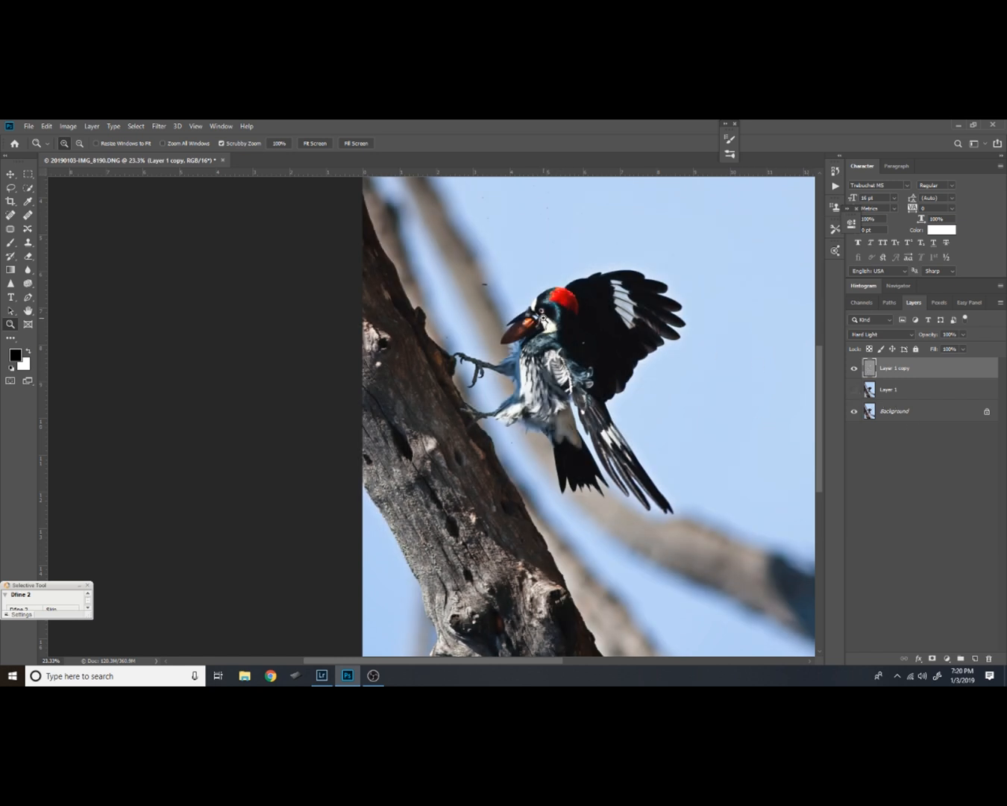
Examine the bird's feathers and head up close with Layer 1 copy's Hard Light sharpening repeatedly hidden and shown
{"action": "left_click_drag", "start_coordinate": [543, 325], "coordinate": [545, 399]}
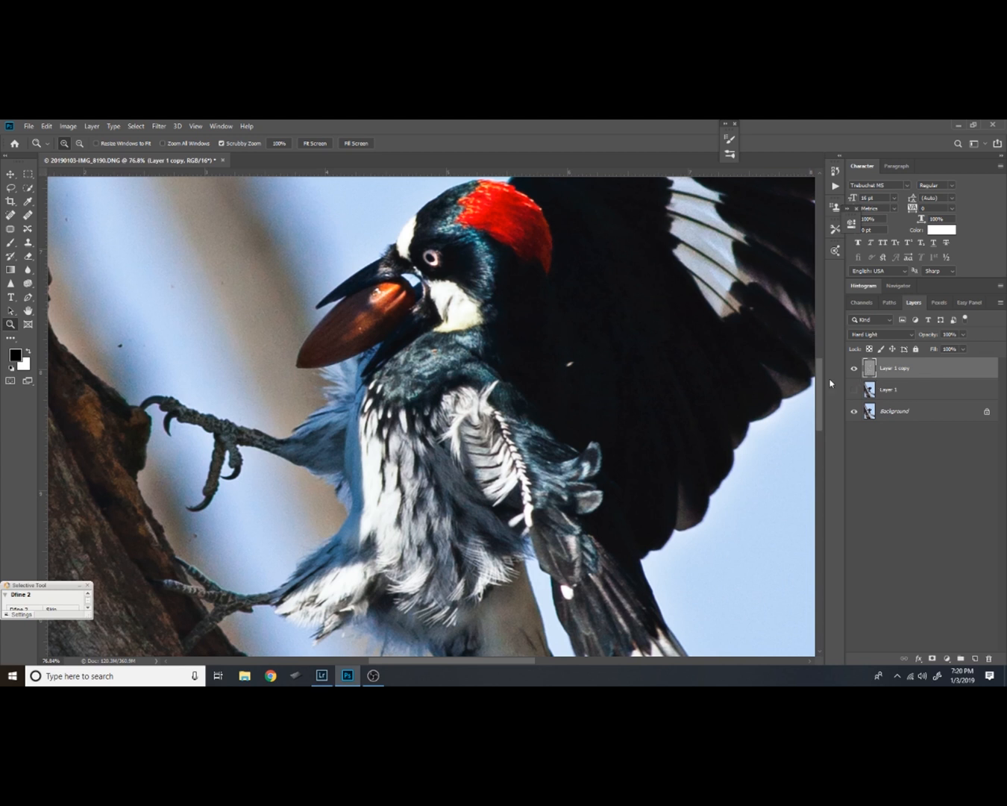
{"action": "left_click", "coordinate": [855, 369]}
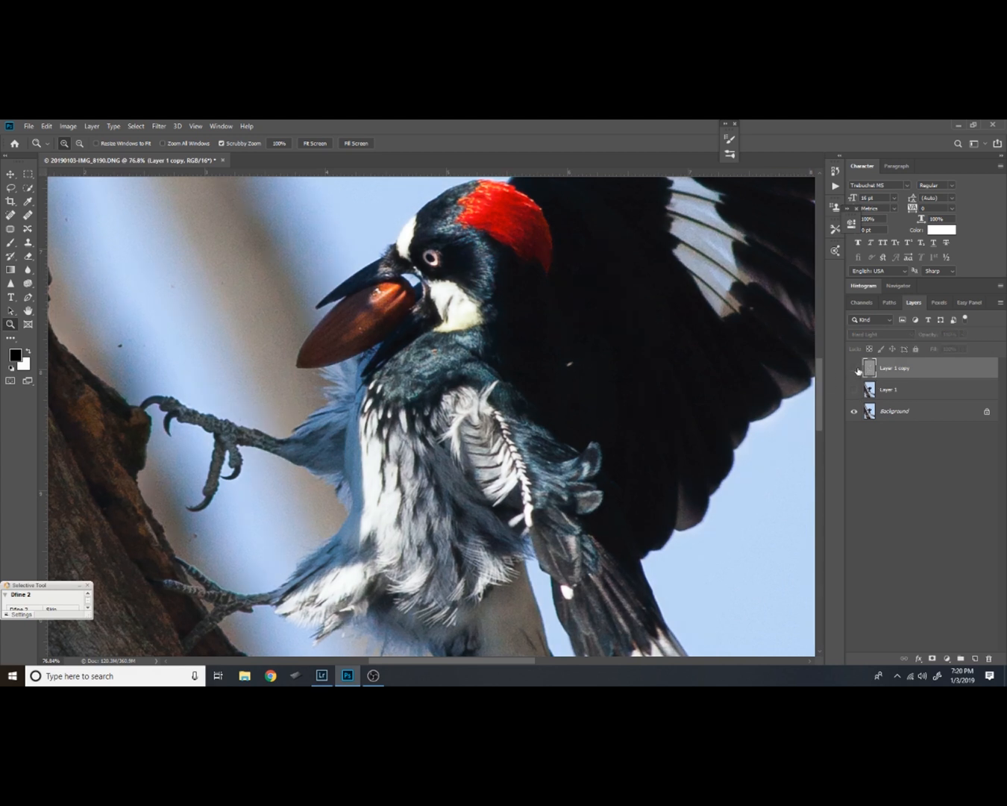
{"action": "left_click", "coordinate": [855, 368]}
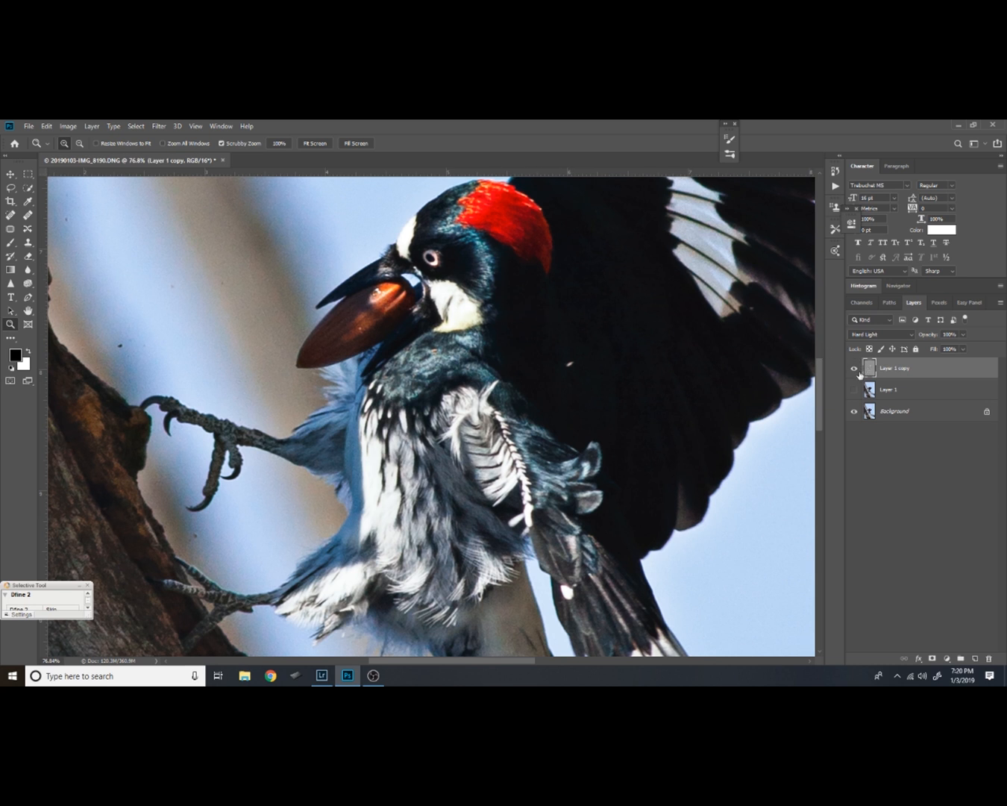
{"action": "left_click", "coordinate": [855, 367]}
{"action": "left_click", "coordinate": [855, 367]}
{"action": "left_click", "coordinate": [856, 369]}
{"action": "left_click", "coordinate": [855, 369]}
Change Layer 1 copy's blend mode to Soft Light and compare the bird with the layer hidden and shown
{"action": "left_click", "coordinate": [908, 338]}
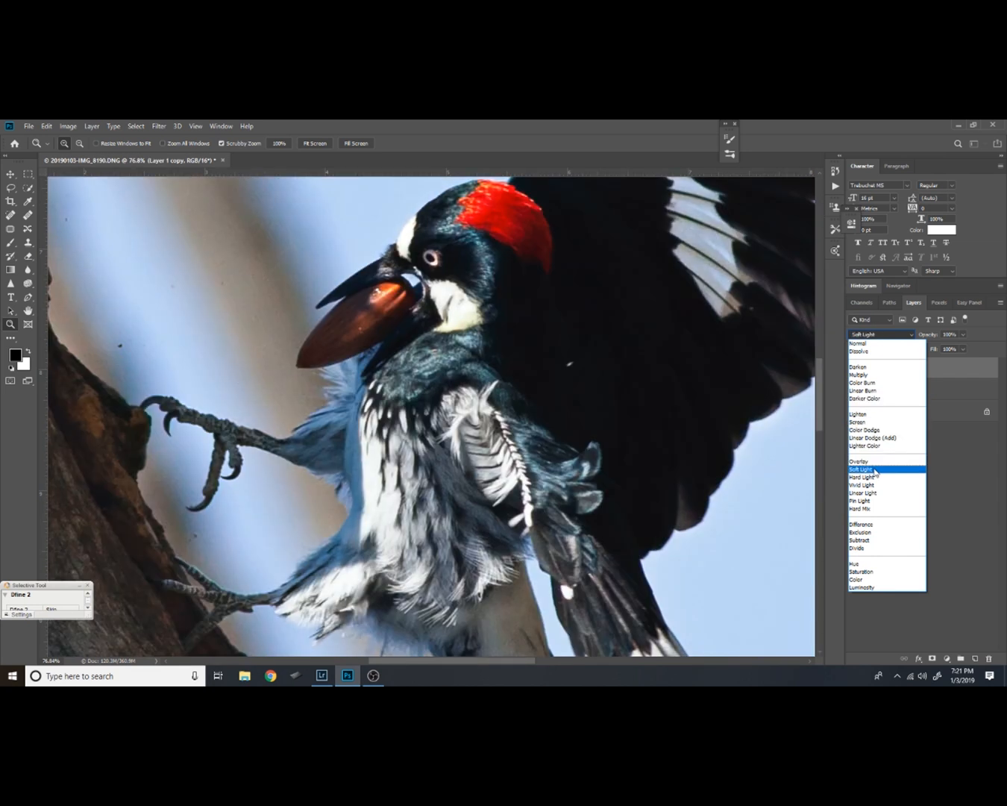
{"action": "left_click", "coordinate": [878, 469]}
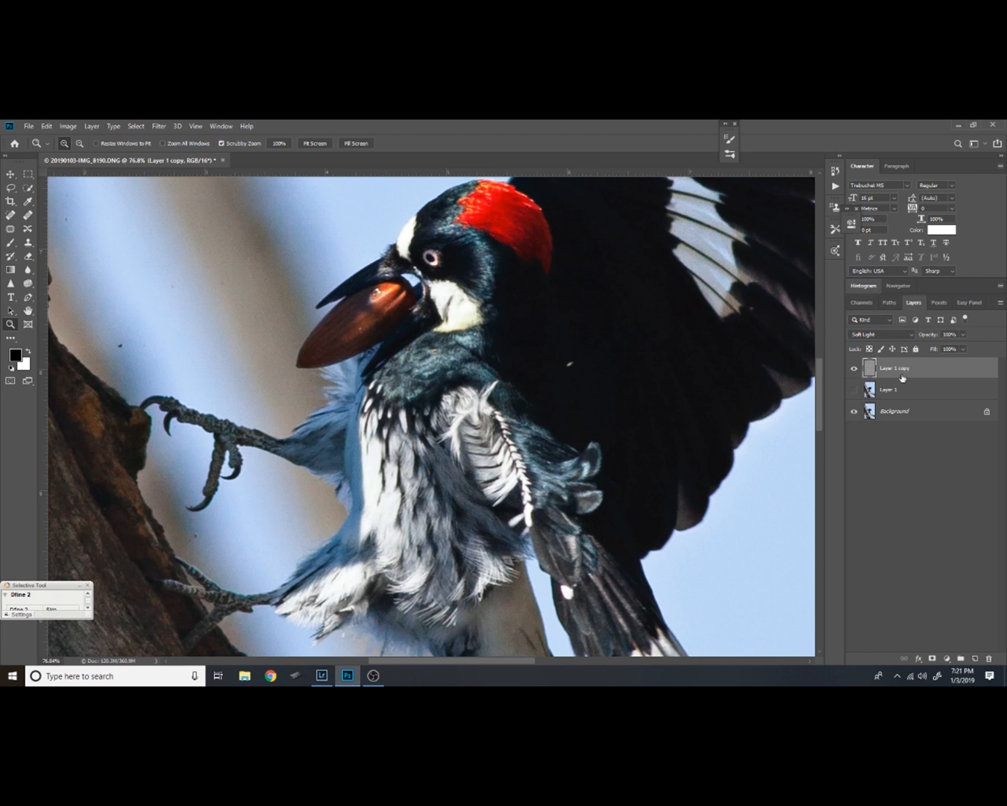
{"action": "left_click", "coordinate": [856, 368]}
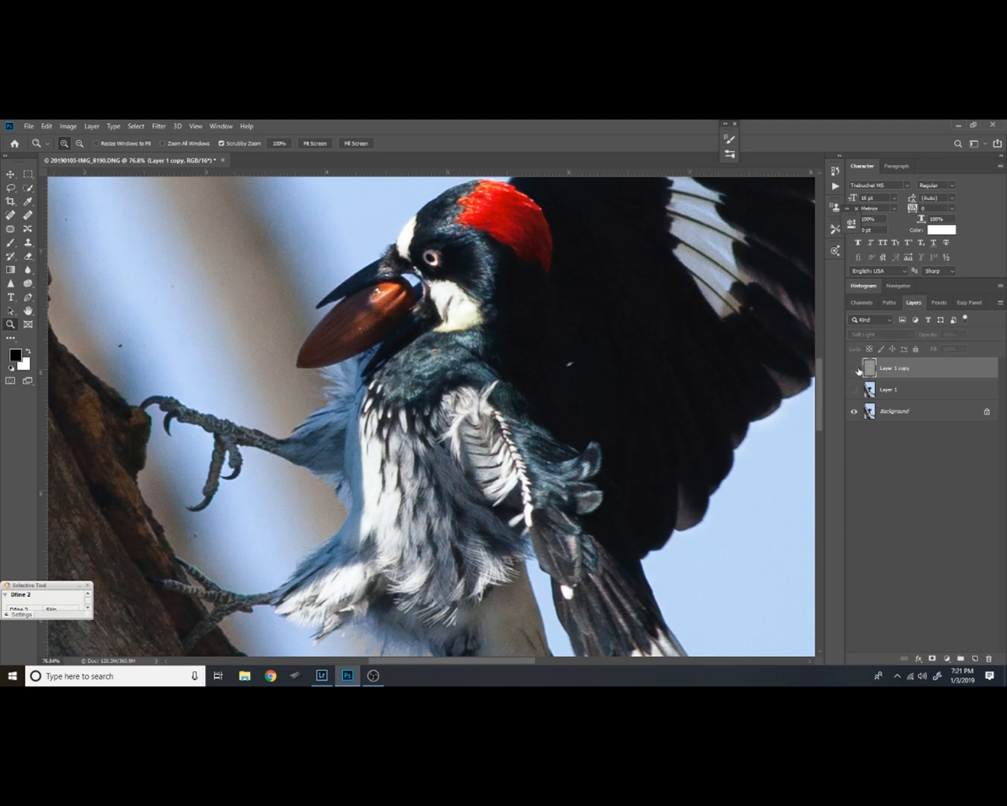
{"action": "left_click", "coordinate": [856, 368]}
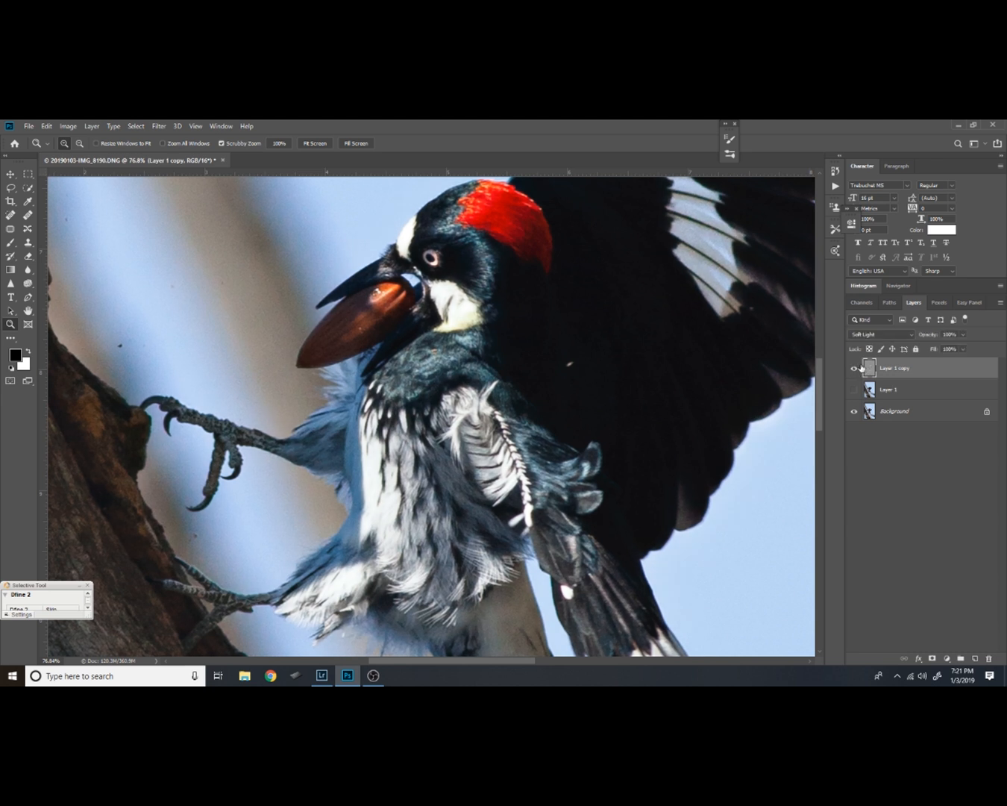
Change Layer 1 copy's blend mode to Overlay and compare the bird's feather detail with the layer hidden and shown
{"action": "left_click", "coordinate": [855, 368]}
{"action": "left_click", "coordinate": [855, 369]}
{"action": "left_click", "coordinate": [855, 368]}
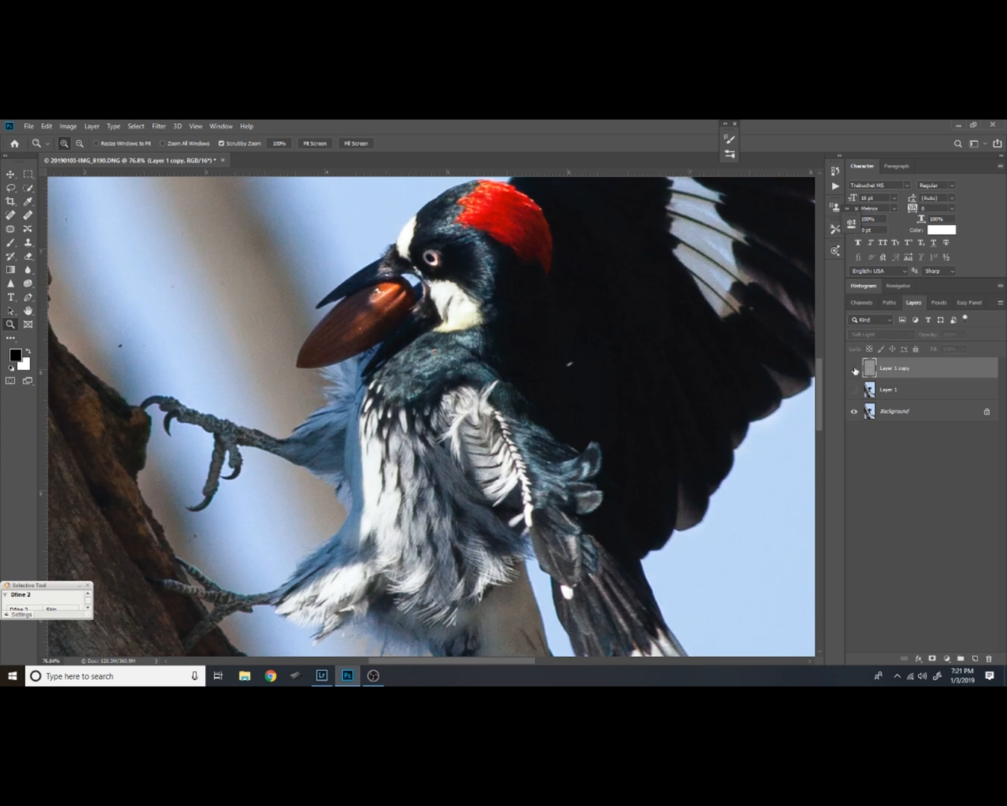
{"action": "left_click", "coordinate": [855, 367]}
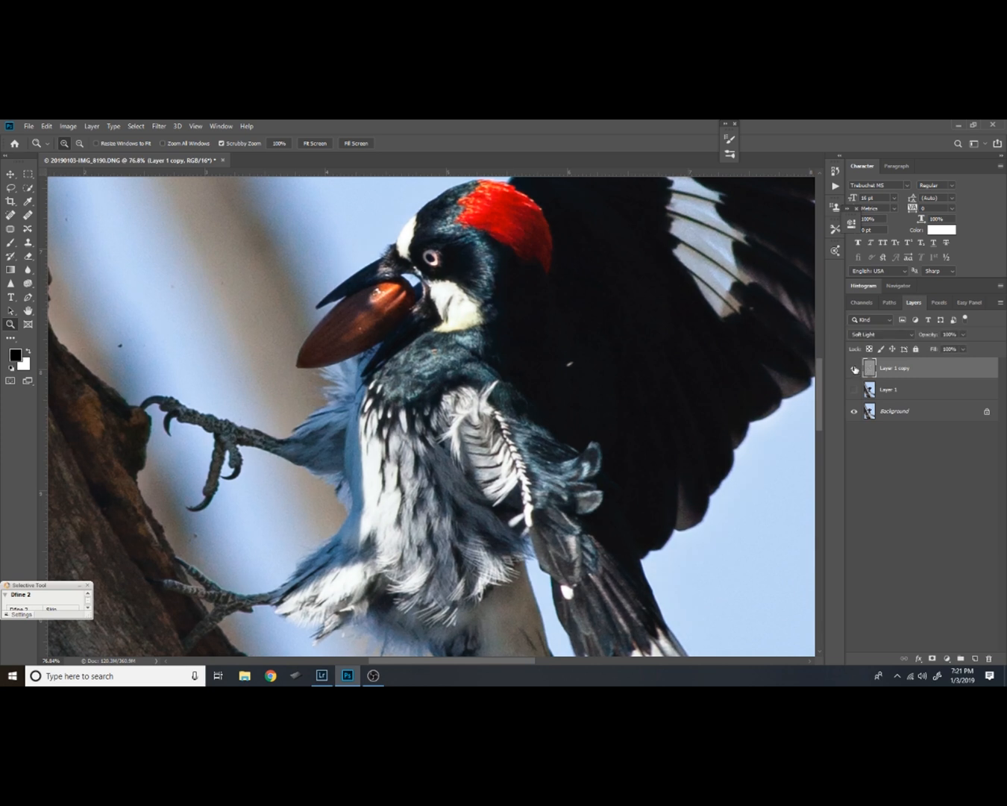
{"action": "left_click", "coordinate": [912, 336]}
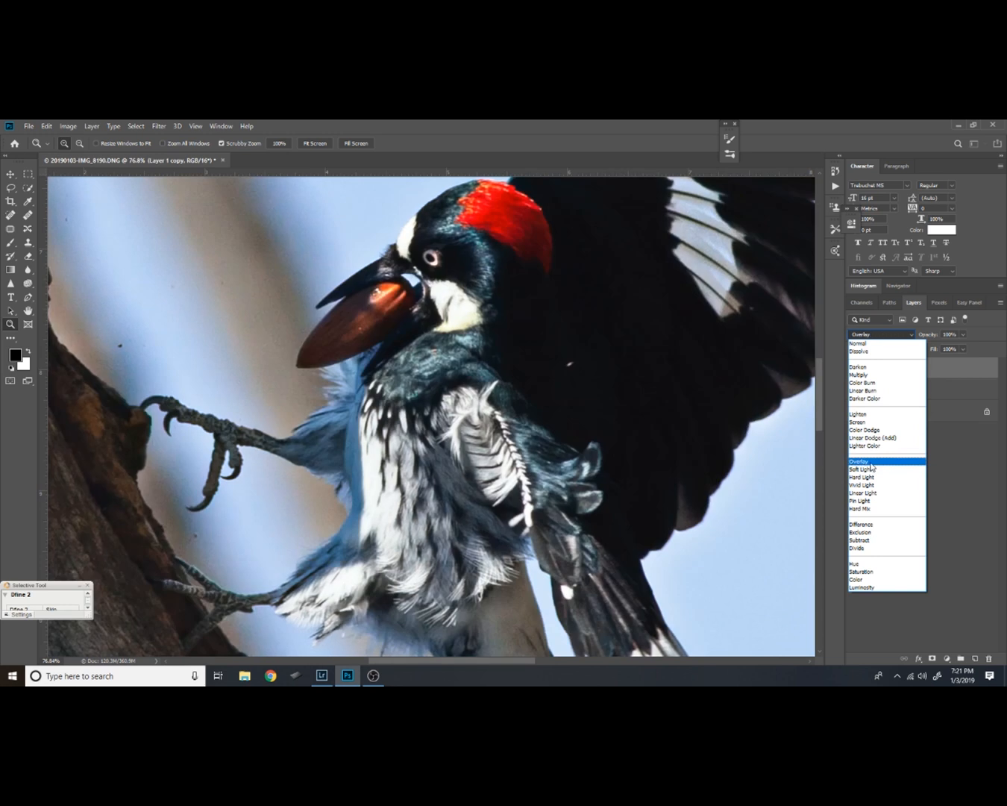
{"action": "left_click", "coordinate": [871, 462]}
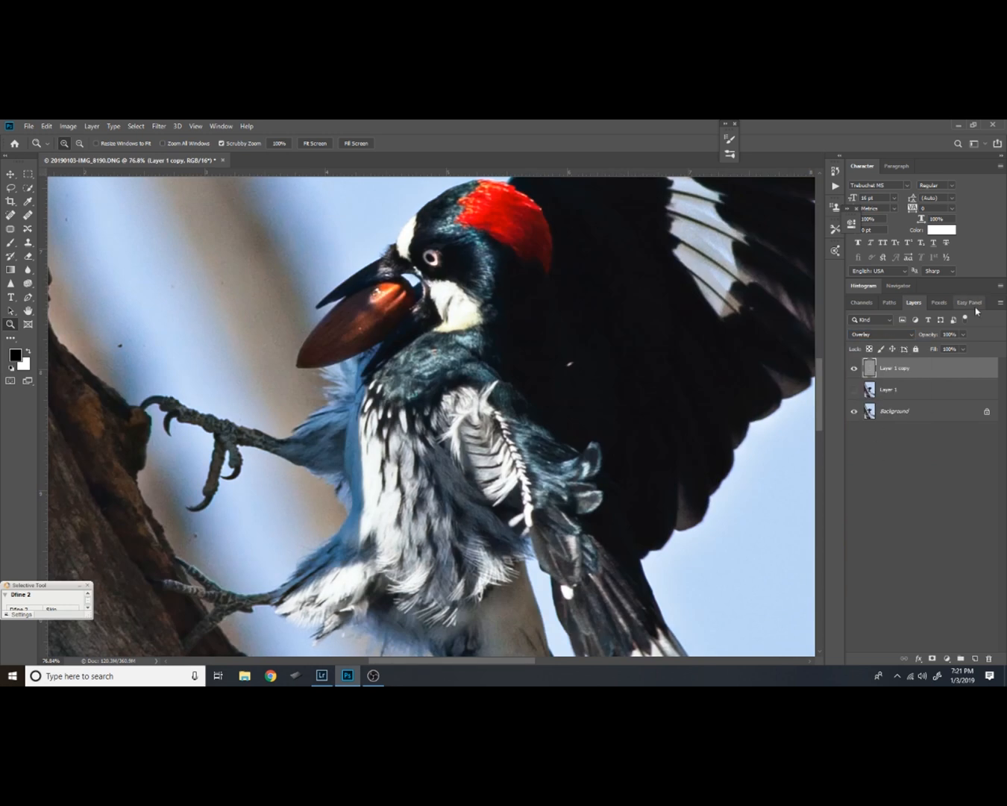
{"action": "left_click", "coordinate": [855, 368]}
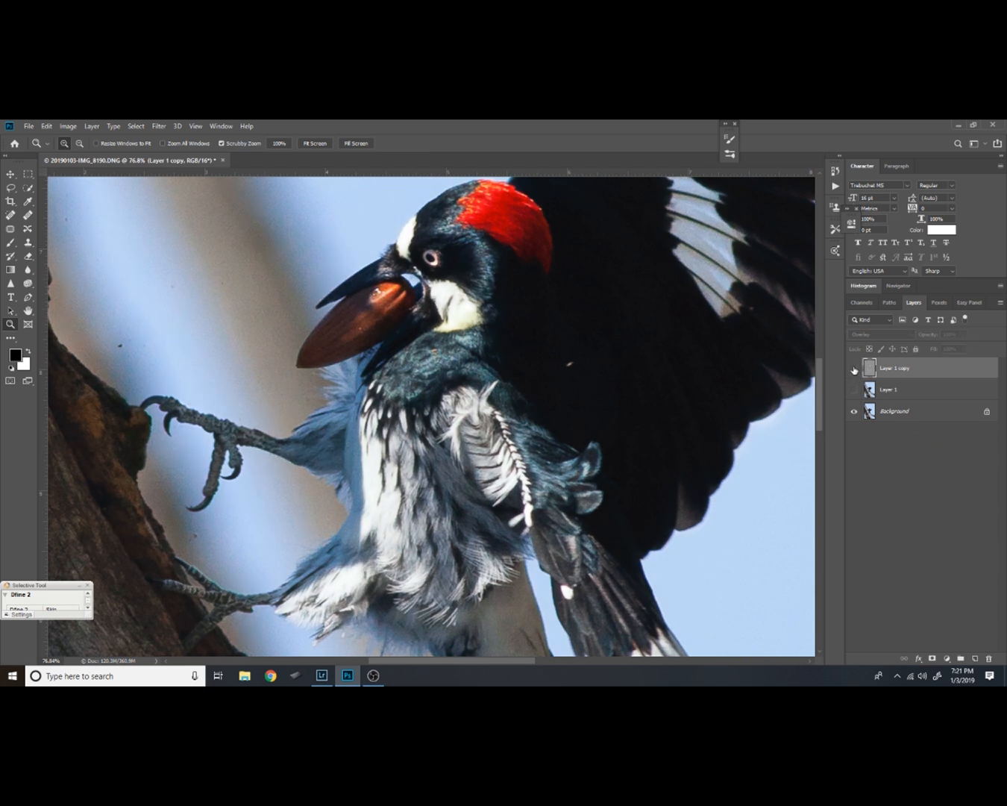
{"action": "left_click", "coordinate": [855, 369]}
{"action": "left_click_drag", "start_coordinate": [578, 505], "coordinate": [692, 421]}
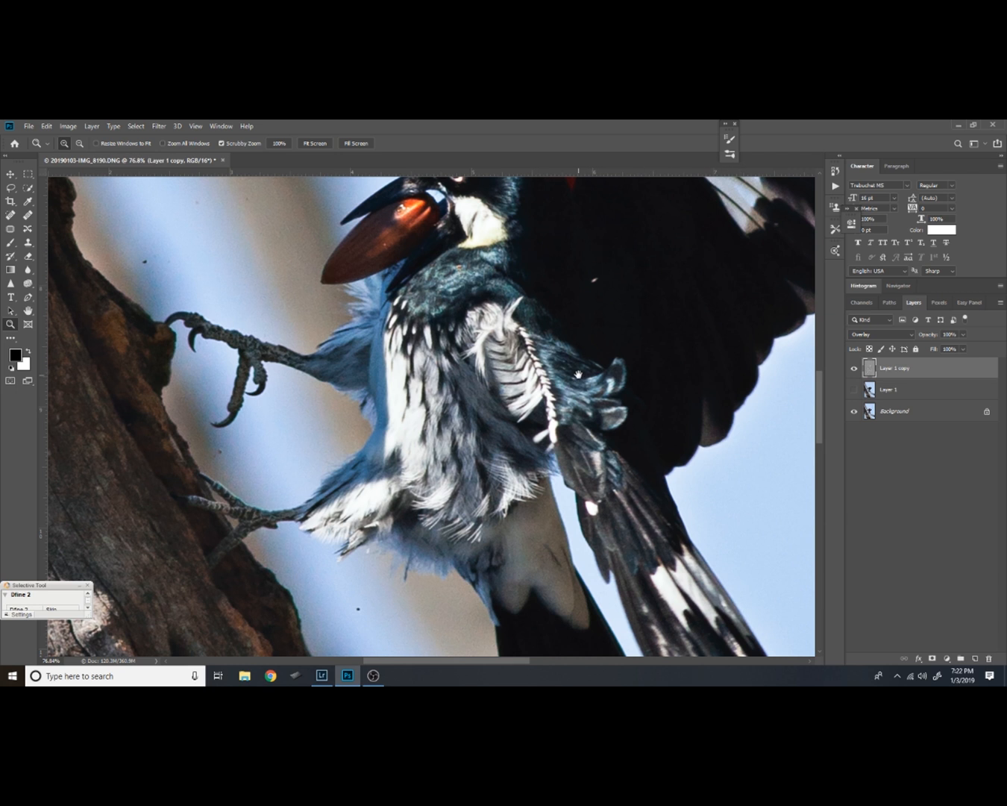
{"action": "left_click_drag", "start_coordinate": [578, 375], "coordinate": [571, 409]}
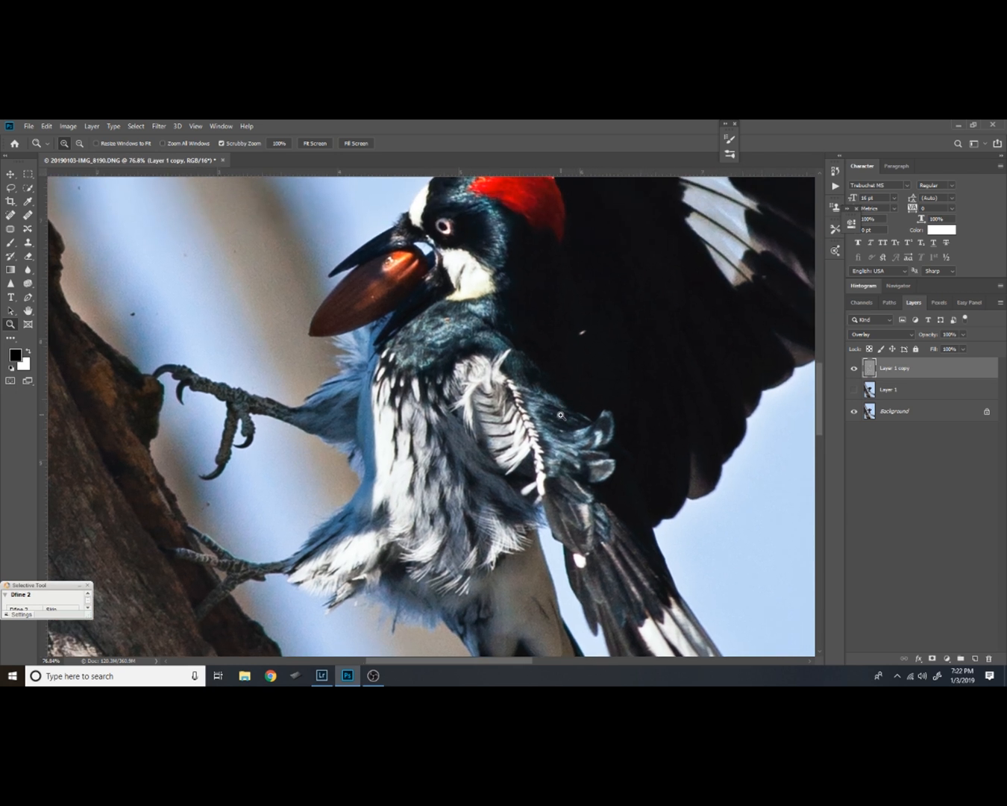
{"action": "left_click_drag", "start_coordinate": [557, 413], "coordinate": [504, 423]}
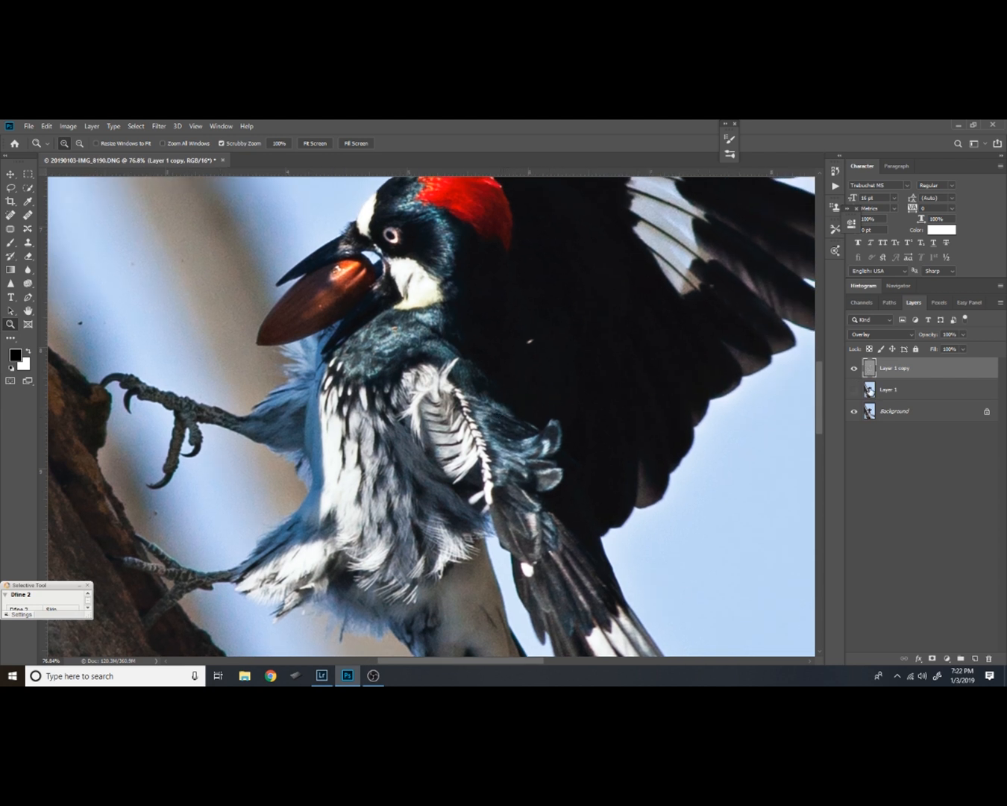
Add a black mask to Layer 1 copy and paint white on it over the bird's head to reveal the sharpening there
{"action": "left_click", "coordinate": [931, 658], "text": "alt"}
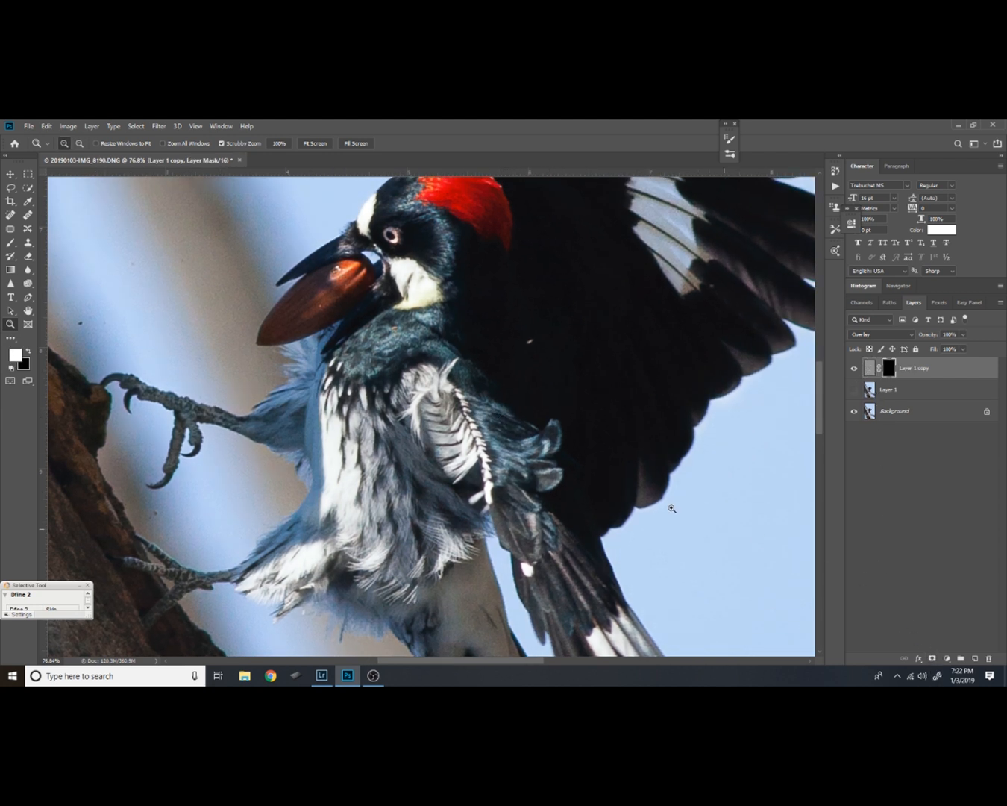
{"action": "key", "text": "b"}
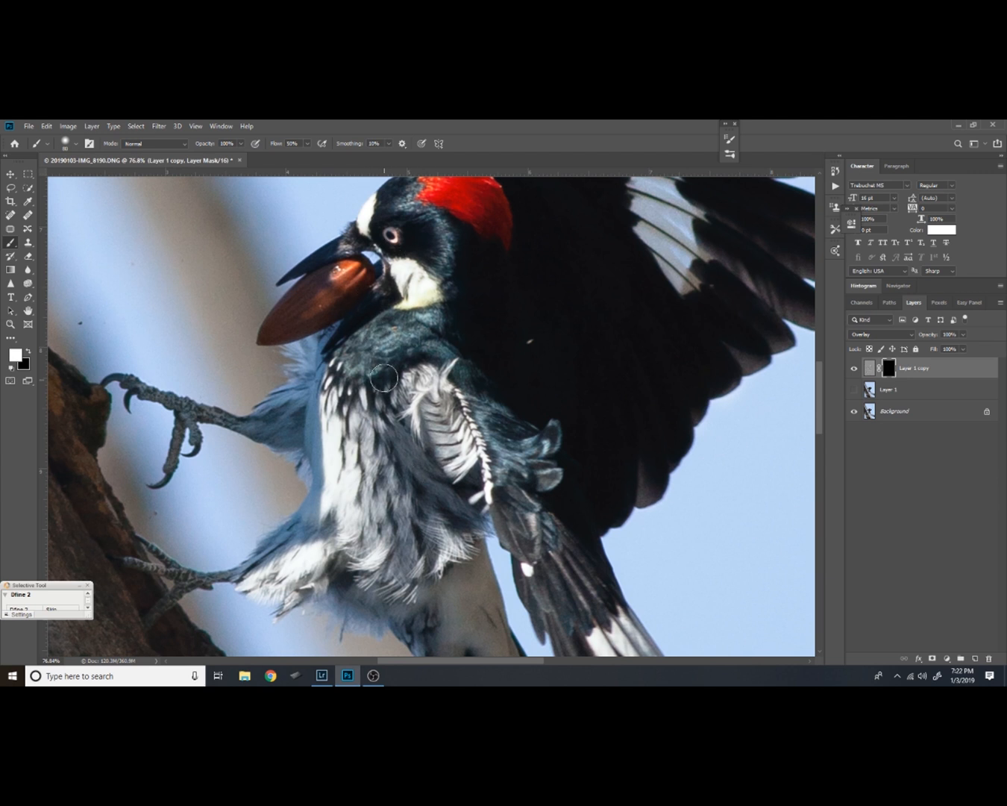
{"action": "key", "text": "z"}
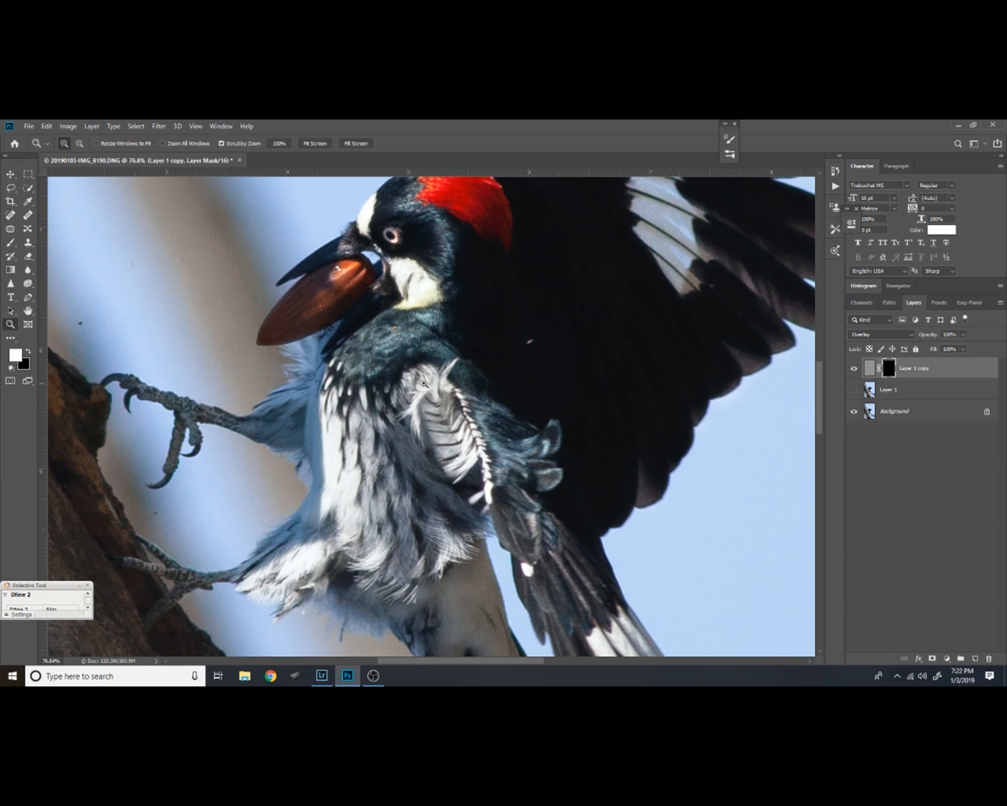
{"action": "scroll", "coordinate": [406, 391], "scroll_direction": "up", "scroll_amount": 4}
{"action": "left_click_drag", "start_coordinate": [416, 302], "coordinate": [402, 526]}
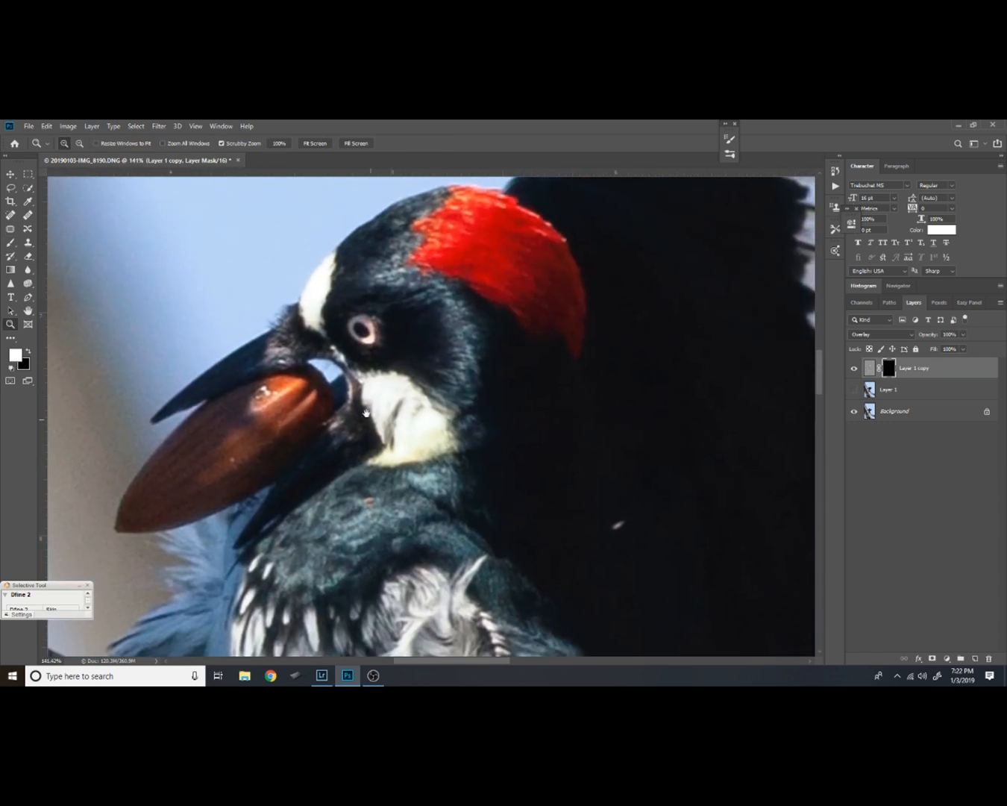
{"action": "key", "text": "b"}
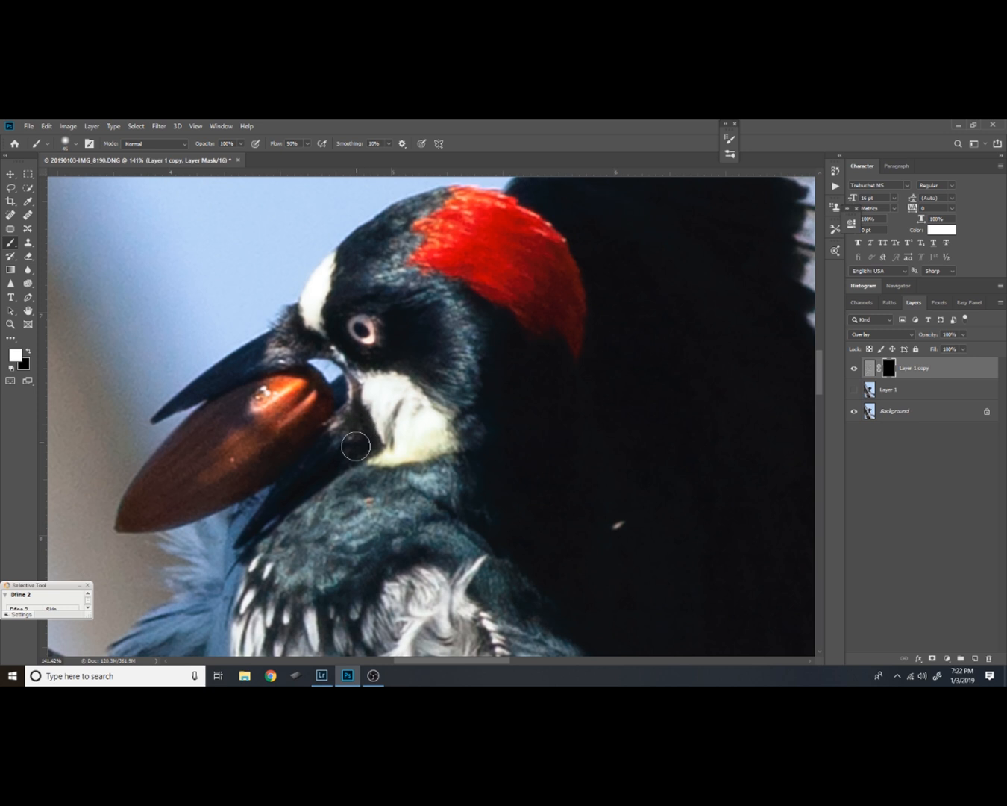
{"action": "left_click_drag", "start_coordinate": [358, 453], "coordinate": [382, 428]}
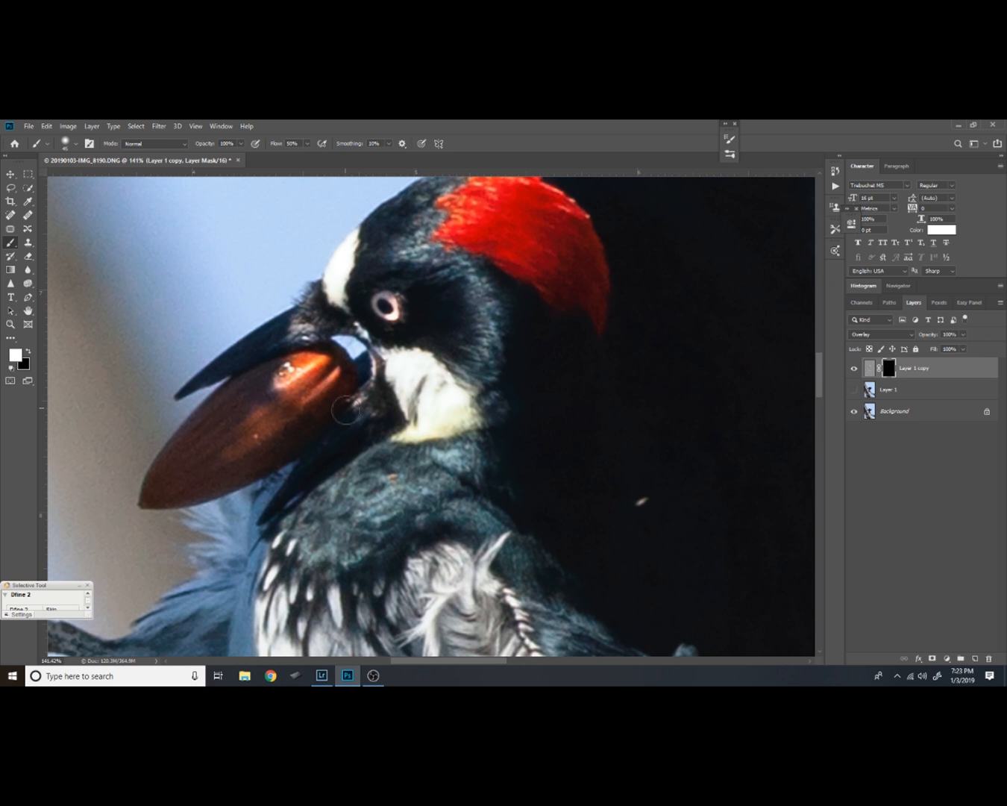
Paint white on Layer 1 copy's mask over the neck, breast and belly feathers and compare with the layer hidden and shown
{"action": "scroll", "coordinate": [324, 409], "scroll_direction": "down", "scroll_amount": 3}
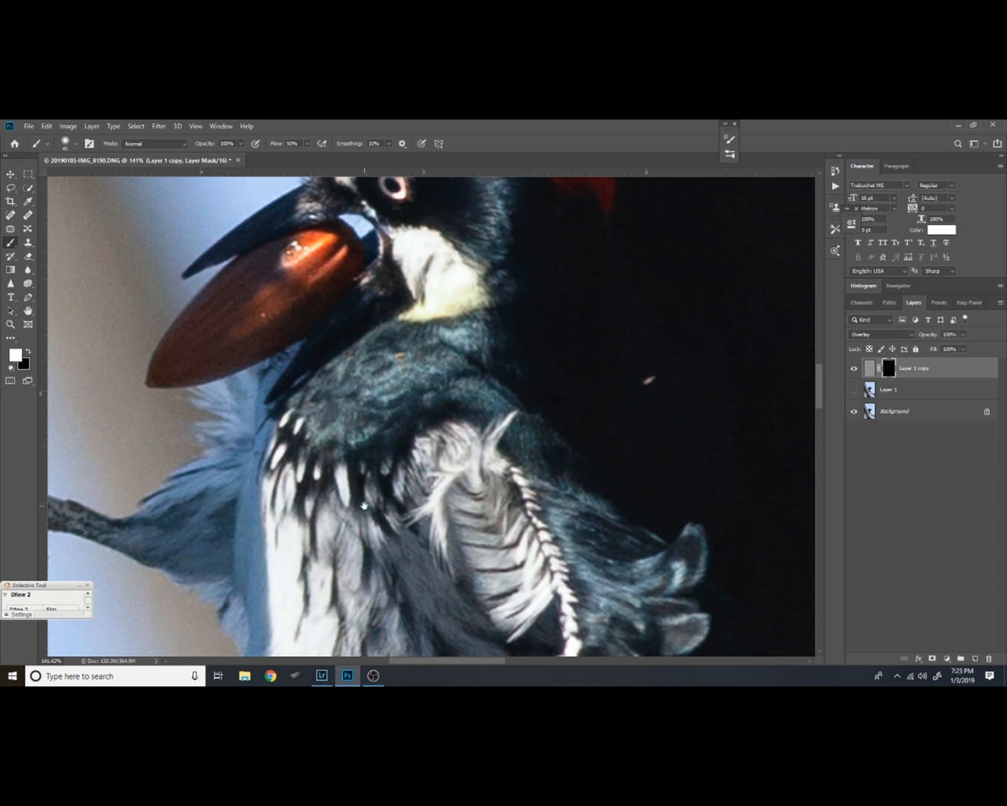
{"action": "scroll", "coordinate": [328, 418], "scroll_direction": "down", "scroll_amount": 2}
{"action": "mouse_move", "coordinate": [292, 405]}
{"action": "left_mouse_down"}
{"action": "mouse_move", "coordinate": [328, 467]}
{"action": "mouse_move", "coordinate": [315, 498]}
{"action": "mouse_move", "coordinate": [318, 537]}
{"action": "mouse_move", "coordinate": [347, 486]}
{"action": "mouse_move", "coordinate": [353, 511]}
{"action": "left_mouse_up"}
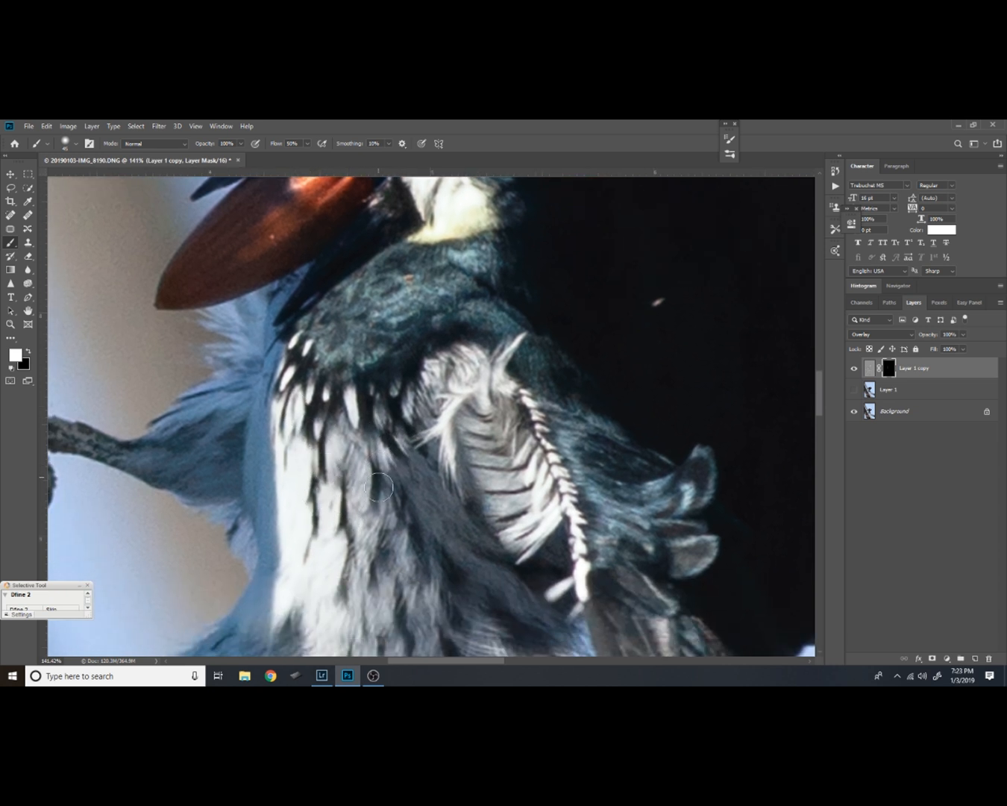
{"action": "scroll", "coordinate": [411, 491], "scroll_direction": "down", "scroll_amount": 2}
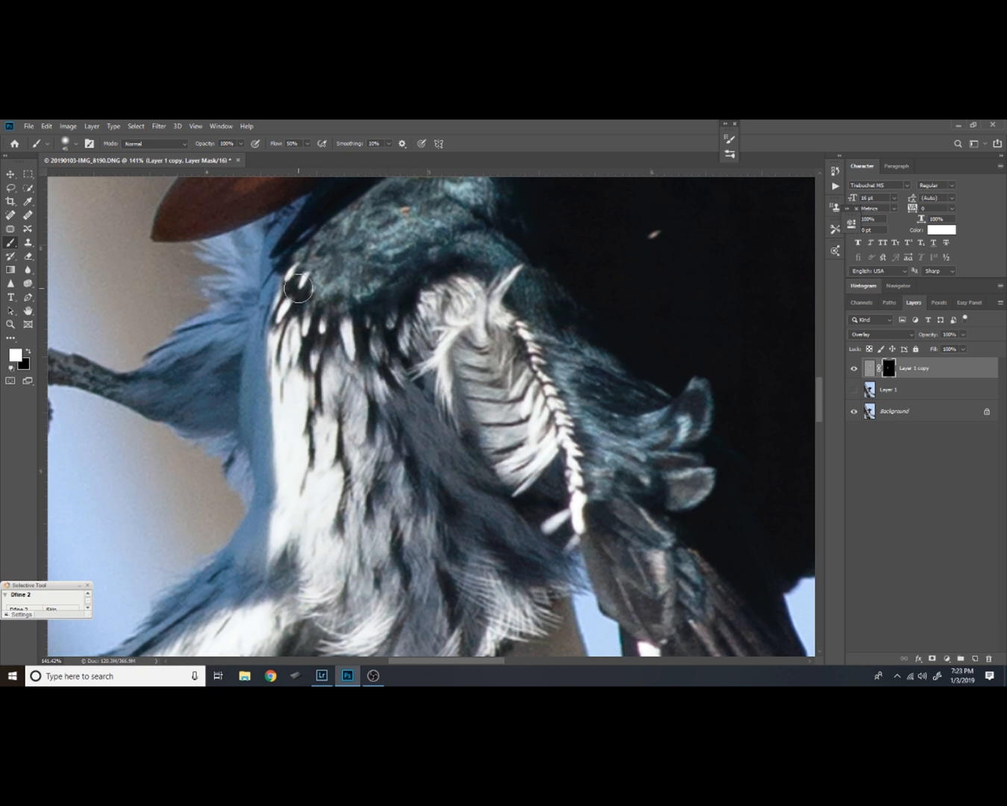
{"action": "left_click_drag", "start_coordinate": [379, 554], "coordinate": [348, 447]}
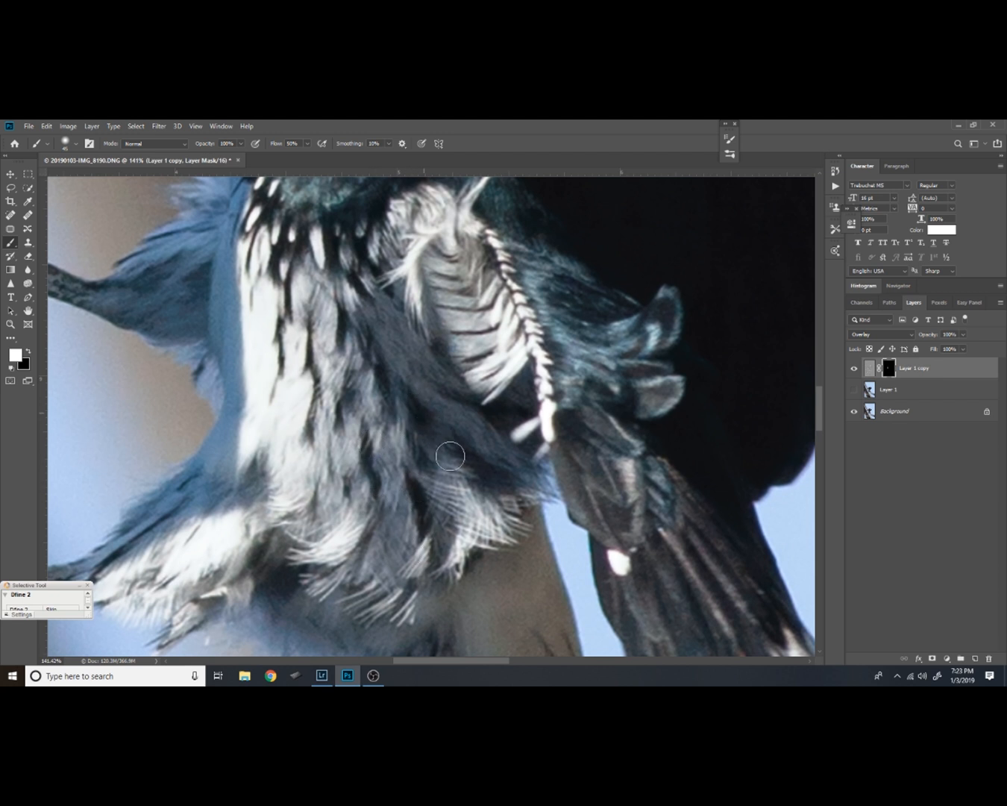
{"action": "left_click_drag", "start_coordinate": [292, 466], "coordinate": [306, 397]}
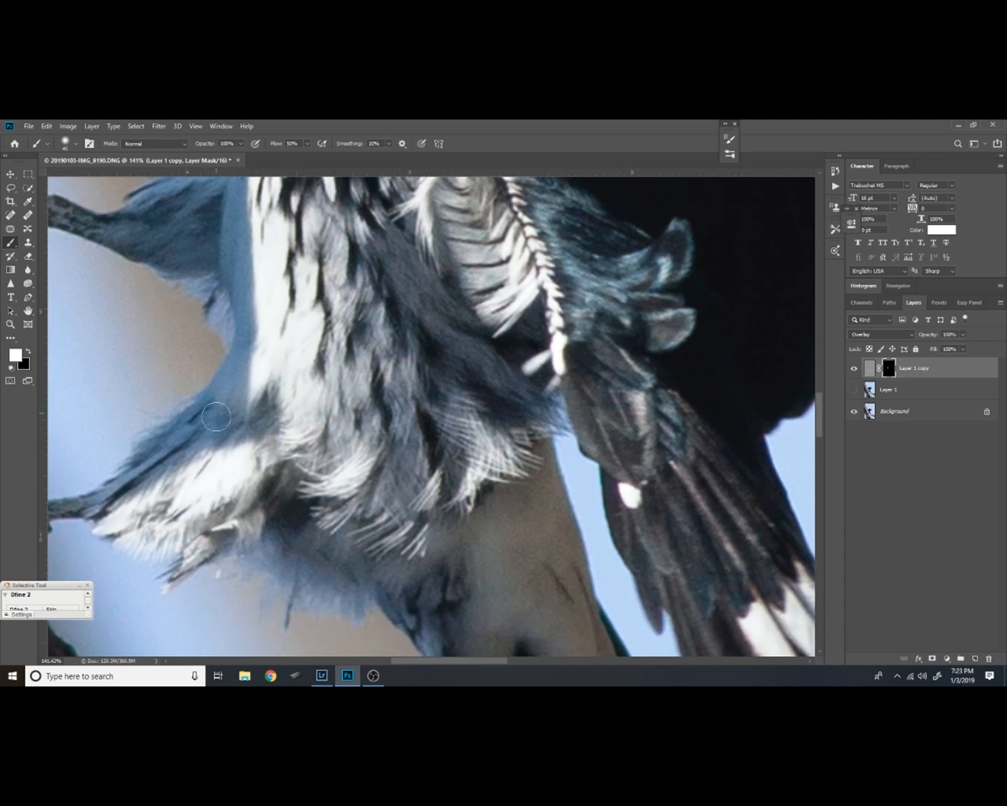
{"action": "left_click_drag", "start_coordinate": [335, 335], "coordinate": [358, 459]}
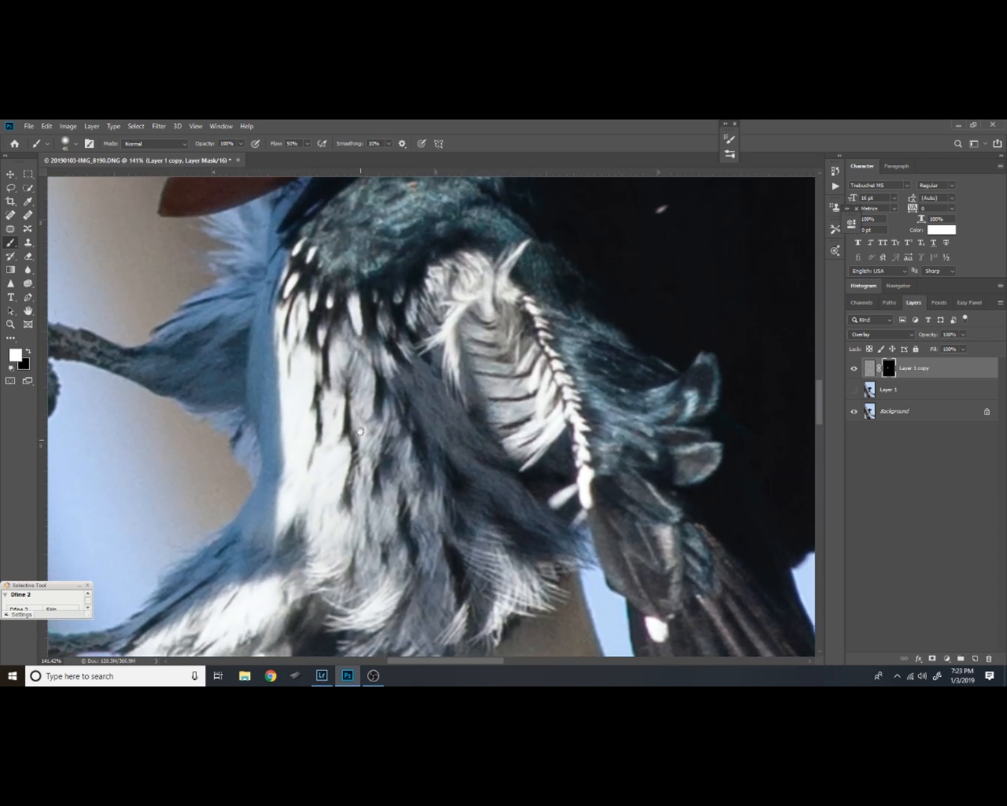
{"action": "left_click", "coordinate": [855, 368]}
{"action": "left_click", "coordinate": [855, 368]}
{"action": "left_click", "coordinate": [856, 367]}
{"action": "left_click", "coordinate": [855, 368]}
Paint white on Layer 1 copy's mask over the wing-base and shoulder feathers and compare with the layer hidden and shown
{"action": "left_click_drag", "start_coordinate": [413, 359], "coordinate": [356, 396]}
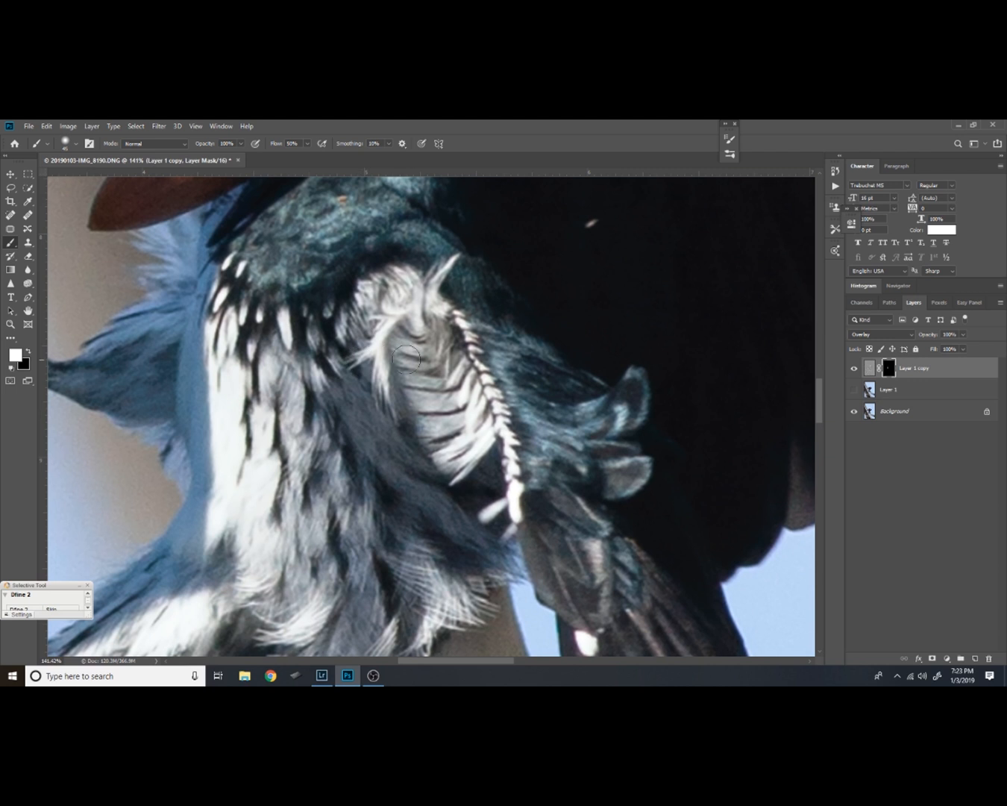
{"action": "left_click_drag", "start_coordinate": [359, 264], "coordinate": [371, 302]}
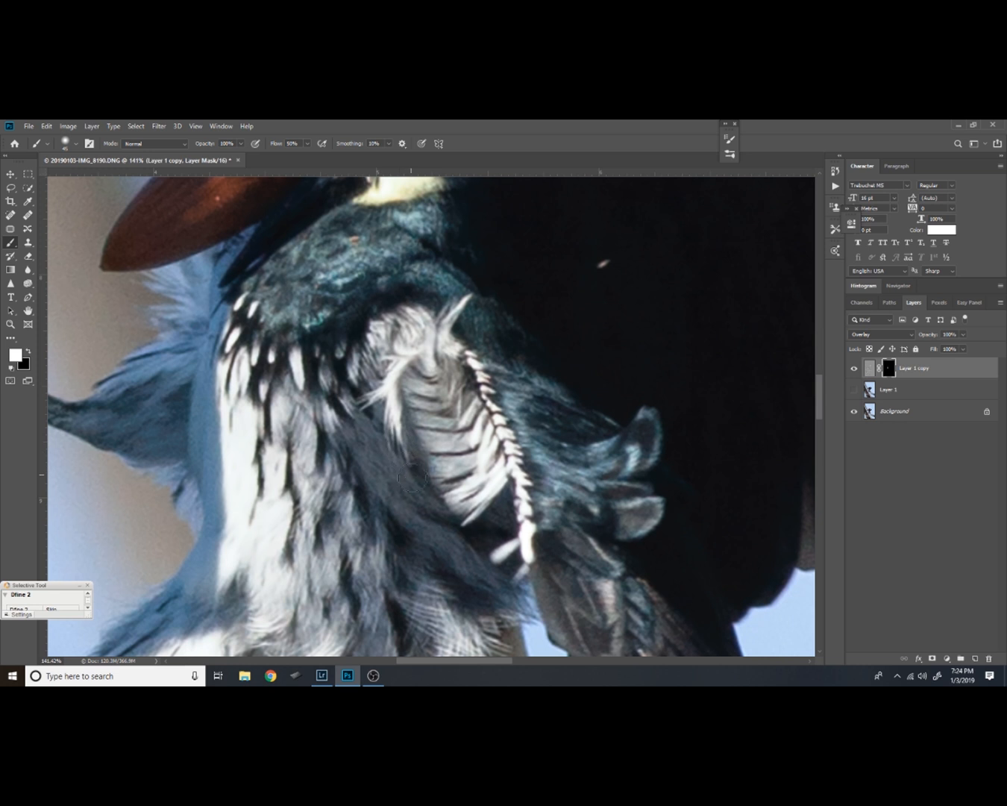
{"action": "mouse_move", "coordinate": [396, 466]}
{"action": "left_mouse_down"}
{"action": "mouse_move", "coordinate": [355, 396]}
{"action": "mouse_move", "coordinate": [371, 396]}
{"action": "left_mouse_up"}
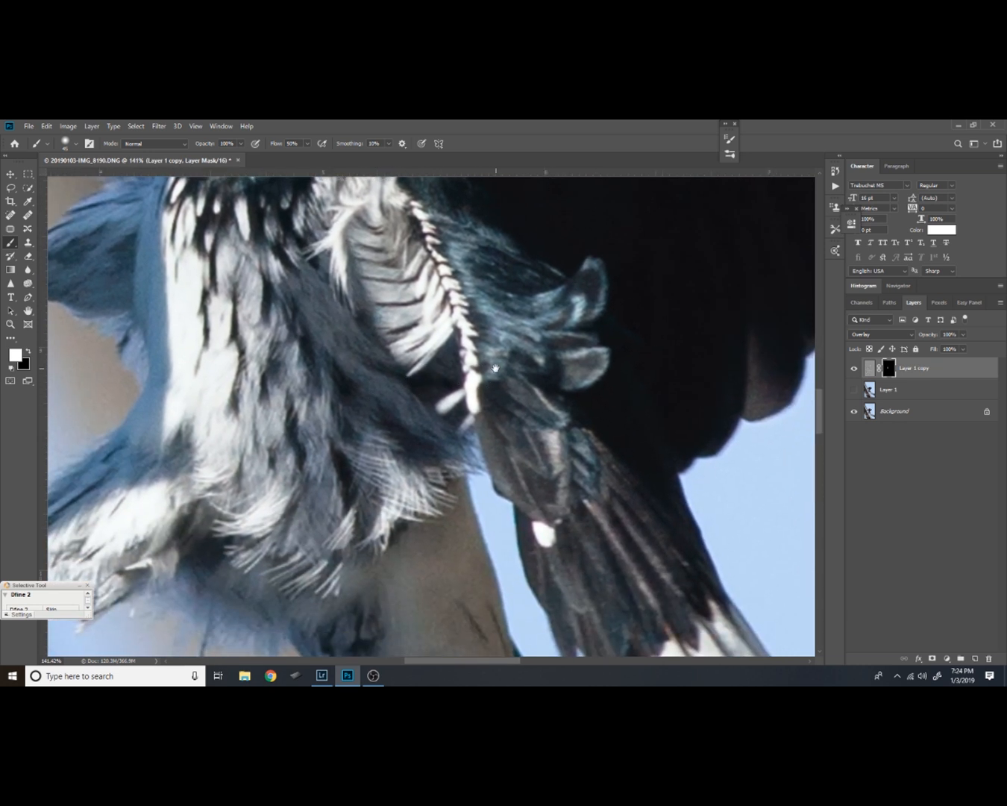
{"action": "left_click_drag", "start_coordinate": [494, 369], "coordinate": [471, 417]}
{"action": "mouse_move", "coordinate": [581, 351]}
{"action": "left_mouse_down"}
{"action": "mouse_move", "coordinate": [544, 375]}
{"action": "mouse_move", "coordinate": [556, 347]}
{"action": "mouse_move", "coordinate": [456, 386]}
{"action": "mouse_move", "coordinate": [481, 358]}
{"action": "mouse_move", "coordinate": [446, 293]}
{"action": "mouse_move", "coordinate": [438, 301]}
{"action": "mouse_move", "coordinate": [461, 357]}
{"action": "mouse_move", "coordinate": [486, 358]}
{"action": "mouse_move", "coordinate": [473, 413]}
{"action": "mouse_move", "coordinate": [528, 434]}
{"action": "mouse_move", "coordinate": [509, 404]}
{"action": "mouse_move", "coordinate": [534, 417]}
{"action": "mouse_move", "coordinate": [554, 402]}
{"action": "mouse_move", "coordinate": [587, 408]}
{"action": "mouse_move", "coordinate": [560, 439]}
{"action": "mouse_move", "coordinate": [523, 448]}
{"action": "mouse_move", "coordinate": [499, 339]}
{"action": "mouse_move", "coordinate": [469, 334]}
{"action": "mouse_move", "coordinate": [463, 343]}
{"action": "mouse_move", "coordinate": [478, 321]}
{"action": "mouse_move", "coordinate": [520, 404]}
{"action": "mouse_move", "coordinate": [533, 457]}
{"action": "mouse_move", "coordinate": [511, 439]}
{"action": "mouse_move", "coordinate": [541, 476]}
{"action": "mouse_move", "coordinate": [543, 540]}
{"action": "mouse_move", "coordinate": [490, 620]}
{"action": "mouse_move", "coordinate": [453, 459]}
{"action": "mouse_move", "coordinate": [389, 304]}
{"action": "mouse_move", "coordinate": [458, 457]}
{"action": "left_mouse_up"}
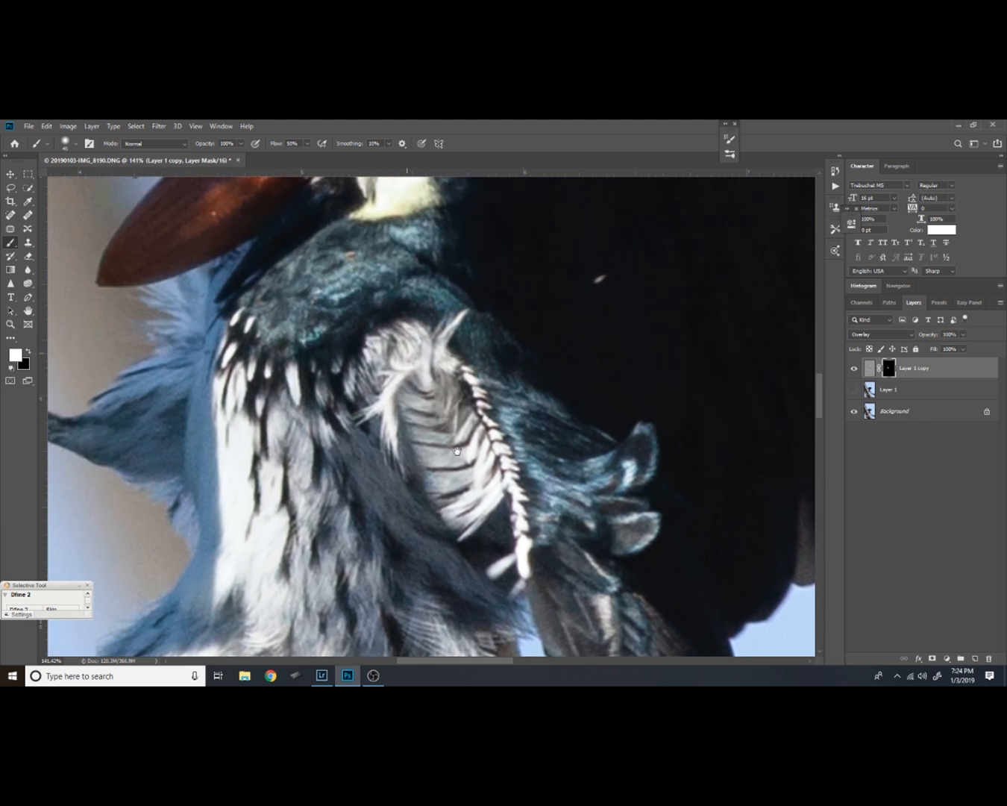
{"action": "mouse_move", "coordinate": [328, 276]}
{"action": "left_mouse_down"}
{"action": "mouse_move", "coordinate": [397, 337]}
{"action": "mouse_move", "coordinate": [454, 331]}
{"action": "mouse_move", "coordinate": [485, 354]}
{"action": "left_mouse_up"}
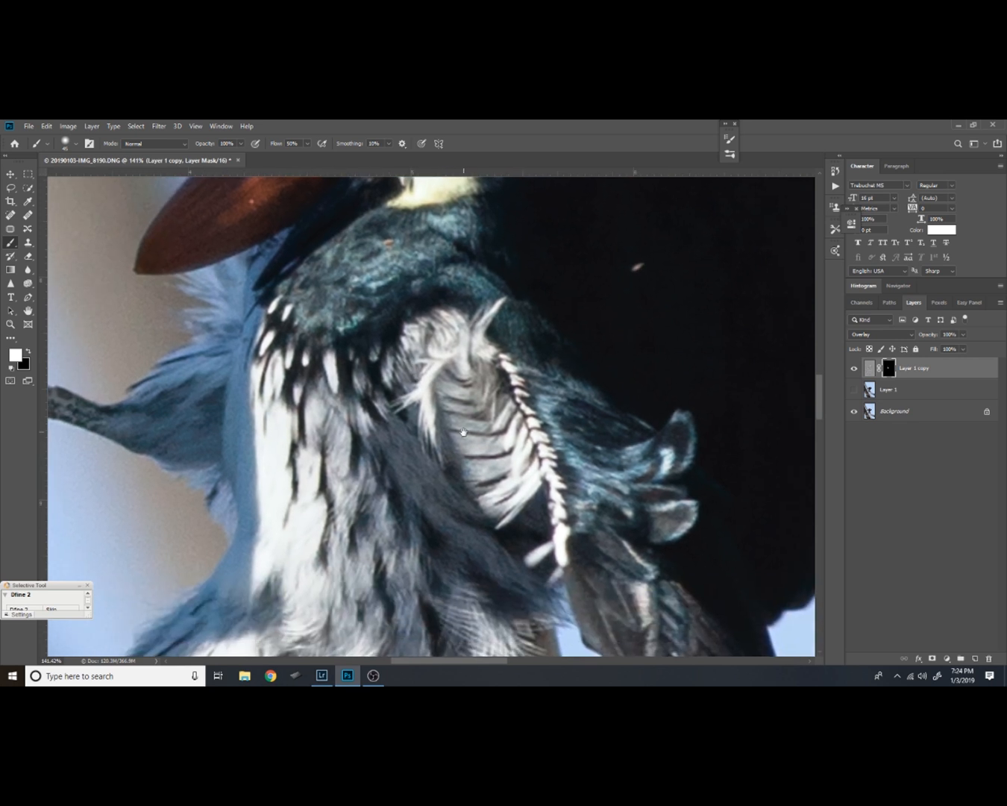
{"action": "left_click_drag", "start_coordinate": [464, 432], "coordinate": [470, 395]}
{"action": "left_click", "coordinate": [854, 367]}
{"action": "left_click", "coordinate": [857, 368]}
{"action": "left_click", "coordinate": [856, 368]}
{"action": "left_click", "coordinate": [856, 370]}
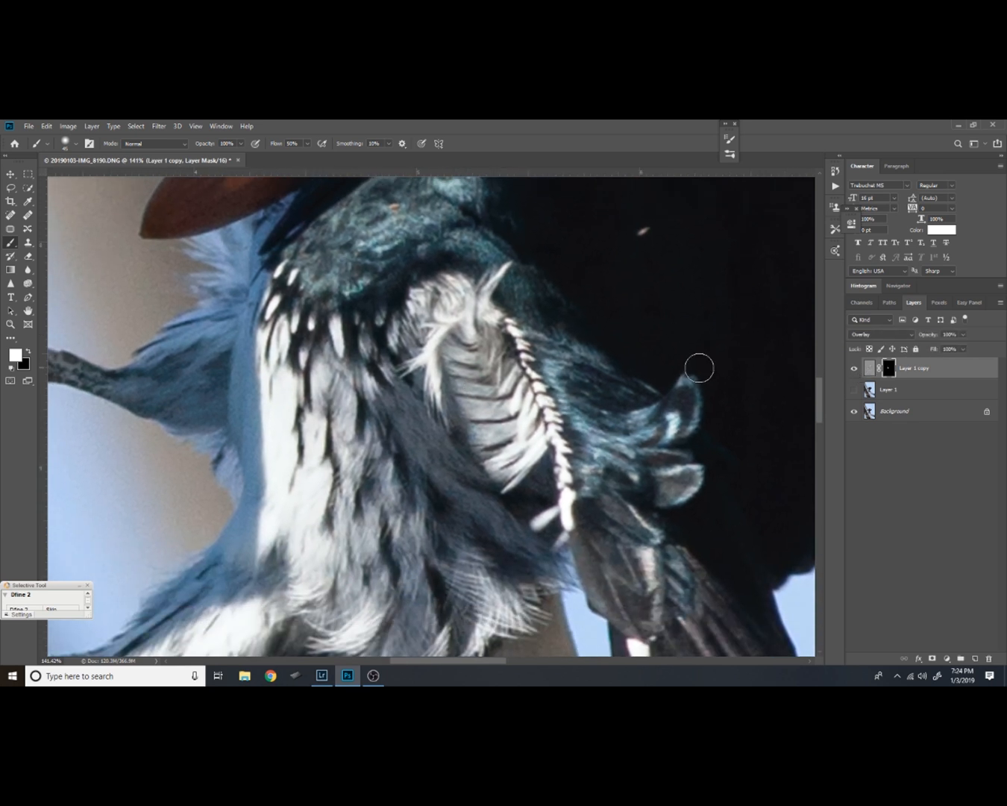
Examine the selectively sharpened bird up close, from head and breast to feet and wing
{"action": "left_click_drag", "start_coordinate": [419, 397], "coordinate": [549, 535]}
{"action": "left_click_drag", "start_coordinate": [548, 372], "coordinate": [475, 542]}
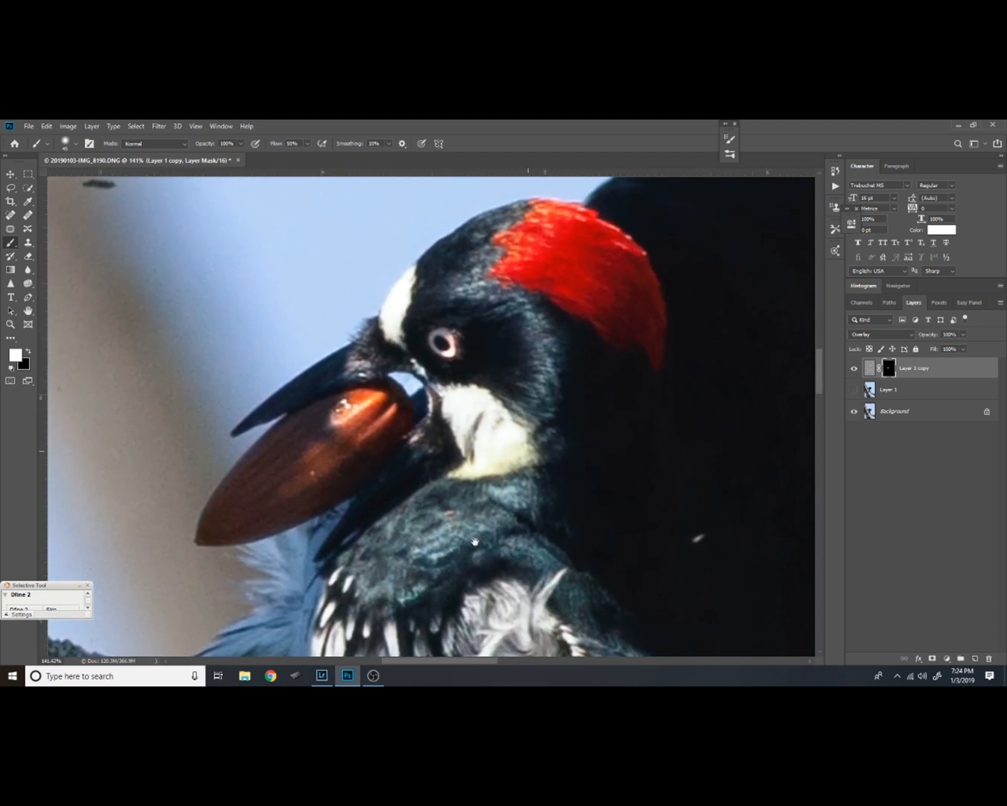
{"action": "left_click_drag", "start_coordinate": [525, 374], "coordinate": [517, 406]}
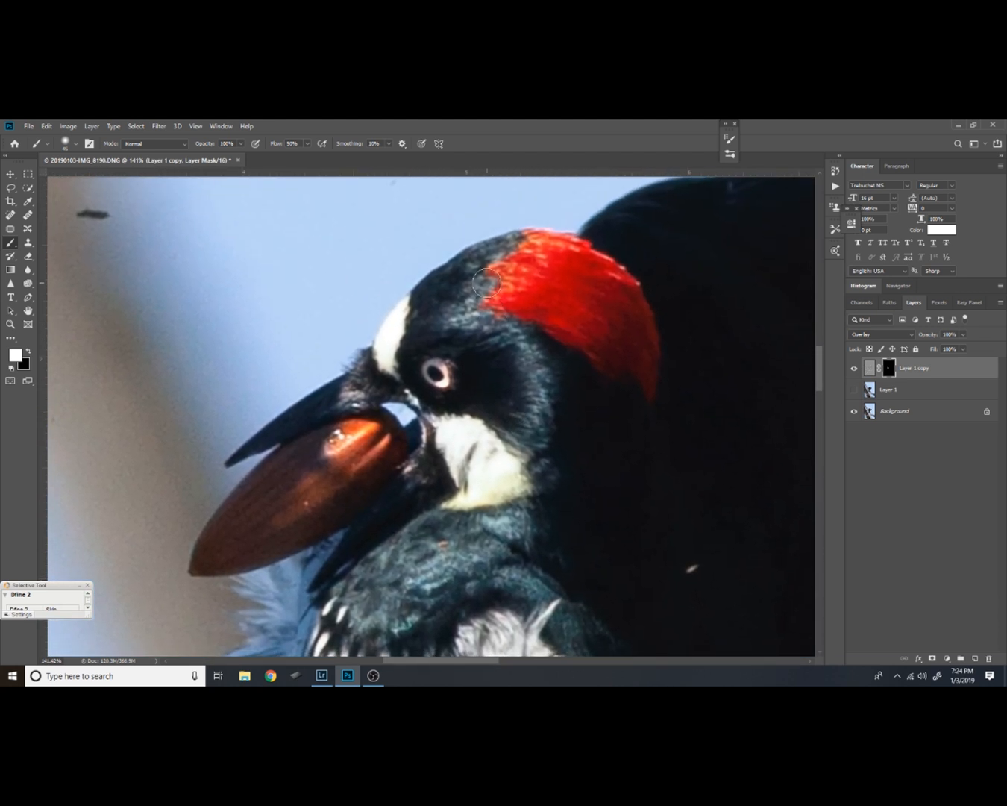
{"action": "left_click_drag", "start_coordinate": [467, 540], "coordinate": [436, 391]}
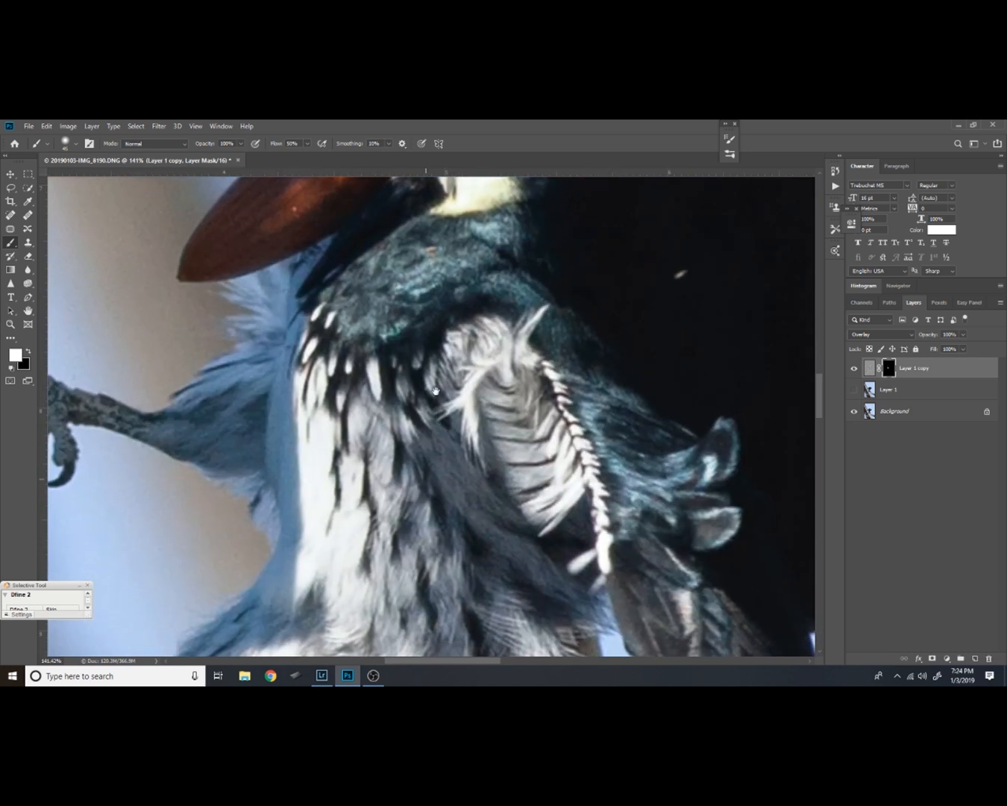
{"action": "left_click_drag", "start_coordinate": [435, 502], "coordinate": [424, 328]}
{"action": "left_click_drag", "start_coordinate": [347, 471], "coordinate": [570, 455]}
{"action": "mouse_move", "coordinate": [530, 420]}
{"action": "left_mouse_down"}
{"action": "mouse_move", "coordinate": [546, 495]}
{"action": "mouse_move", "coordinate": [535, 568]}
{"action": "left_mouse_up"}
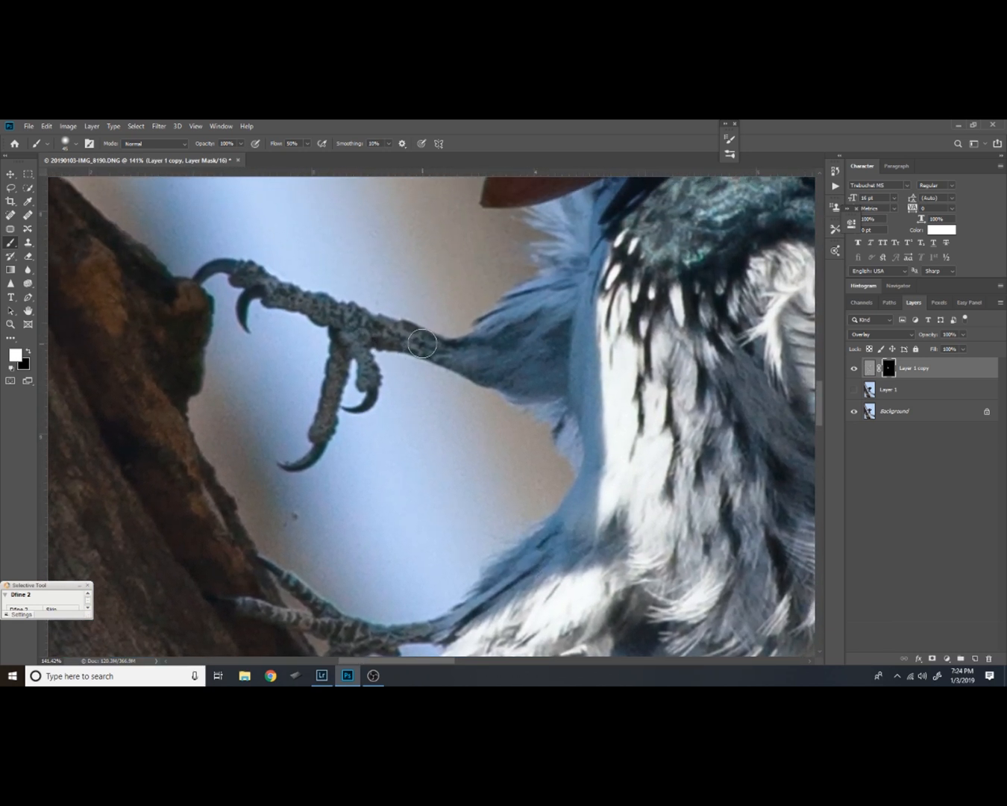
{"action": "left_click_drag", "start_coordinate": [620, 356], "coordinate": [514, 338]}
{"action": "left_click_drag", "start_coordinate": [604, 399], "coordinate": [498, 333]}
{"action": "mouse_move", "coordinate": [664, 438]}
{"action": "left_mouse_down"}
{"action": "mouse_move", "coordinate": [578, 389]}
{"action": "mouse_move", "coordinate": [448, 404]}
{"action": "left_mouse_up"}
{"action": "mouse_move", "coordinate": [511, 340]}
{"action": "left_mouse_down"}
{"action": "mouse_move", "coordinate": [526, 509]}
{"action": "mouse_move", "coordinate": [520, 569]}
{"action": "left_mouse_up"}
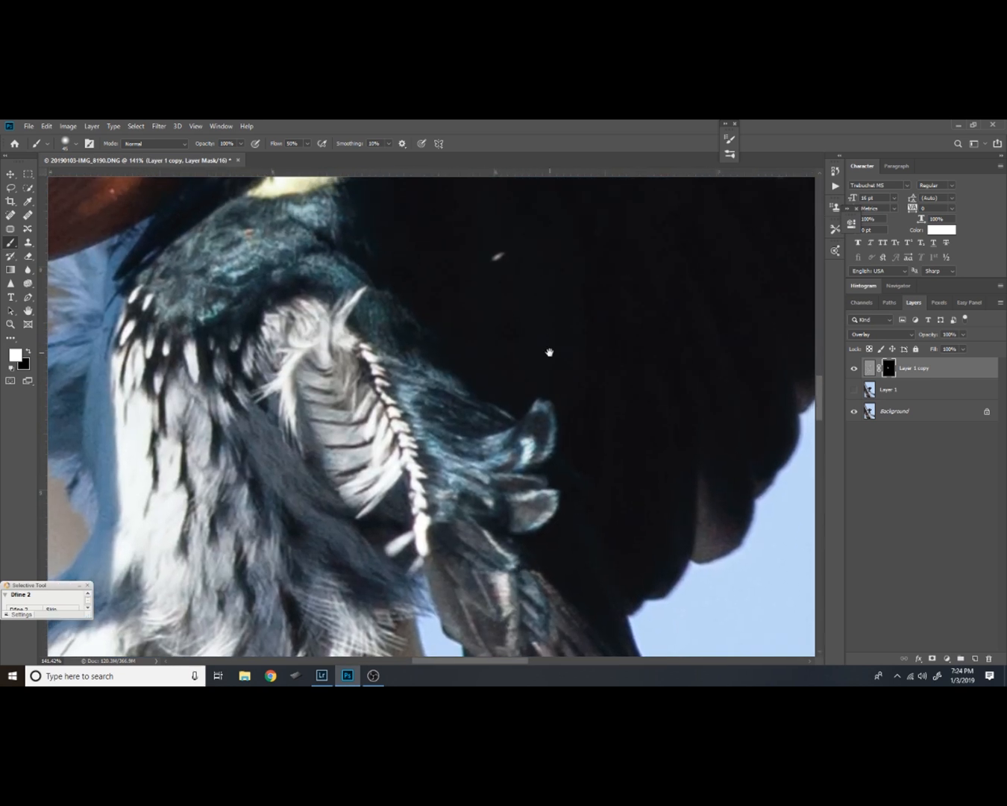
{"action": "left_click_drag", "start_coordinate": [548, 351], "coordinate": [501, 587]}
{"action": "mouse_move", "coordinate": [546, 425]}
{"action": "left_mouse_down"}
{"action": "mouse_move", "coordinate": [466, 531]}
{"action": "mouse_move", "coordinate": [384, 382]}
{"action": "left_mouse_up"}
{"action": "mouse_move", "coordinate": [452, 502]}
{"action": "left_mouse_down"}
{"action": "mouse_move", "coordinate": [457, 459]}
{"action": "mouse_move", "coordinate": [652, 408]}
{"action": "left_mouse_up"}
{"action": "left_click_drag", "start_coordinate": [410, 416], "coordinate": [522, 460]}
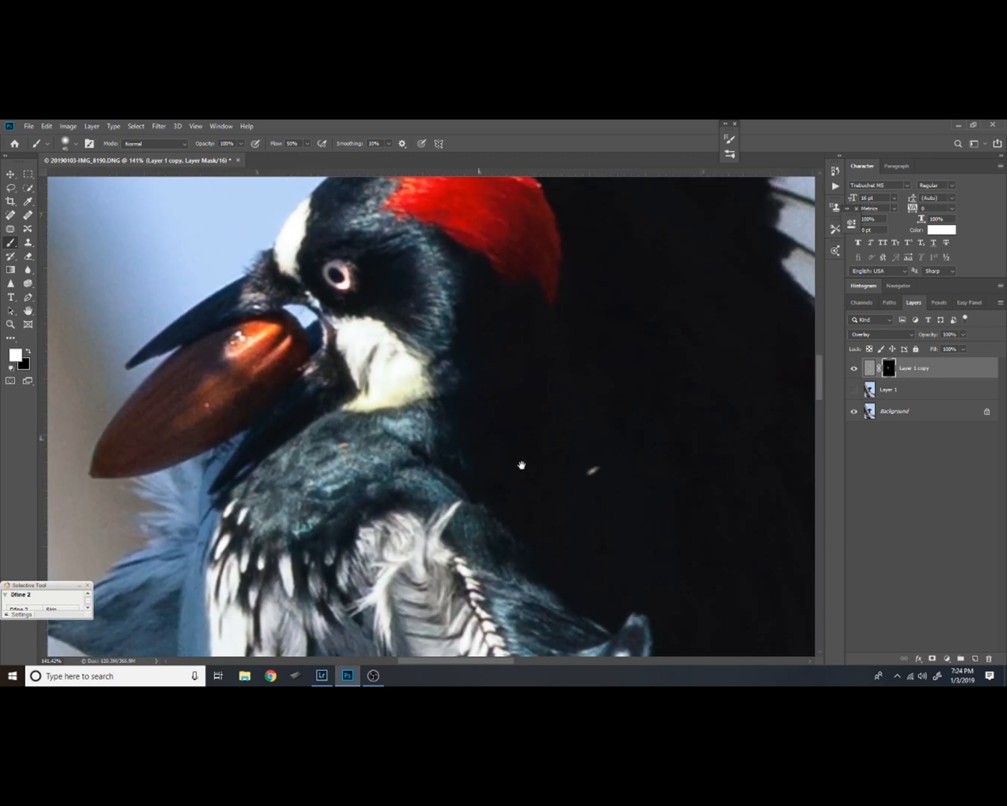
View the bird and trunk at 50% and compare them with Layer 1 copy's masked sharpening hidden and shown
{"action": "key", "text": "z"}
{"action": "left_click", "coordinate": [507, 451], "text": "alt"}
{"action": "left_click", "coordinate": [507, 451], "text": "alt"}
{"action": "left_click", "coordinate": [511, 452], "text": "alt"}
{"action": "mouse_move", "coordinate": [487, 564]}
{"action": "left_mouse_down"}
{"action": "mouse_move", "coordinate": [477, 444]}
{"action": "mouse_move", "coordinate": [454, 420]}
{"action": "left_mouse_up"}
{"action": "key", "text": "b"}
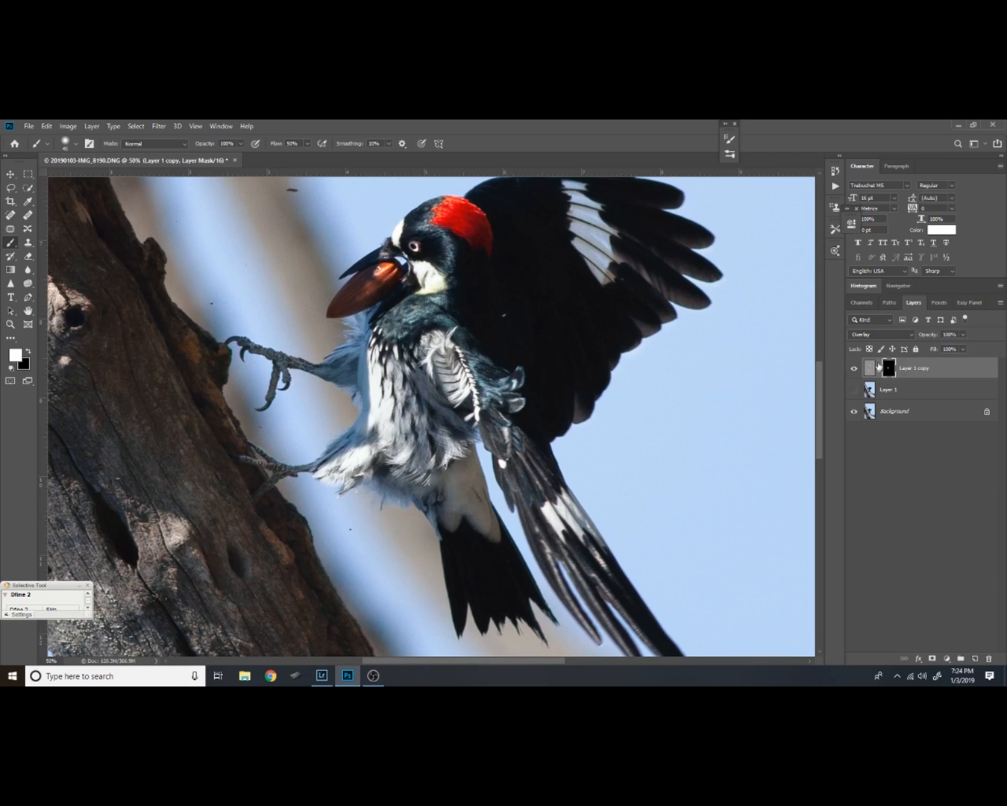
{"action": "left_click", "coordinate": [855, 368]}
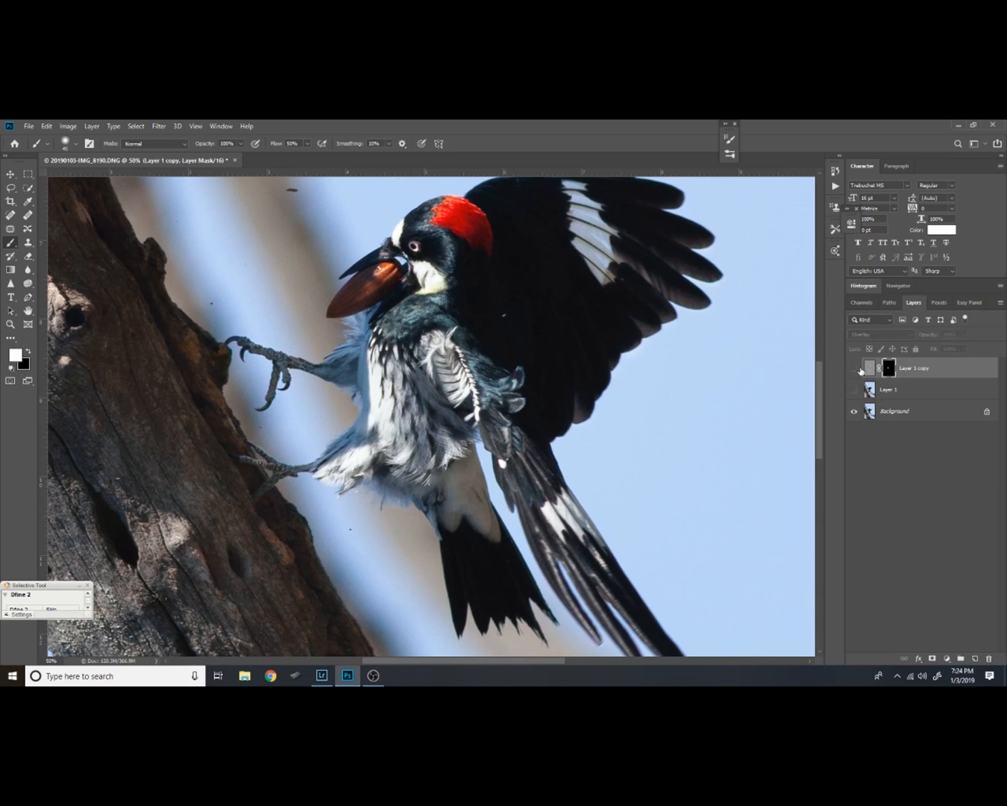
{"action": "left_click", "coordinate": [856, 369]}
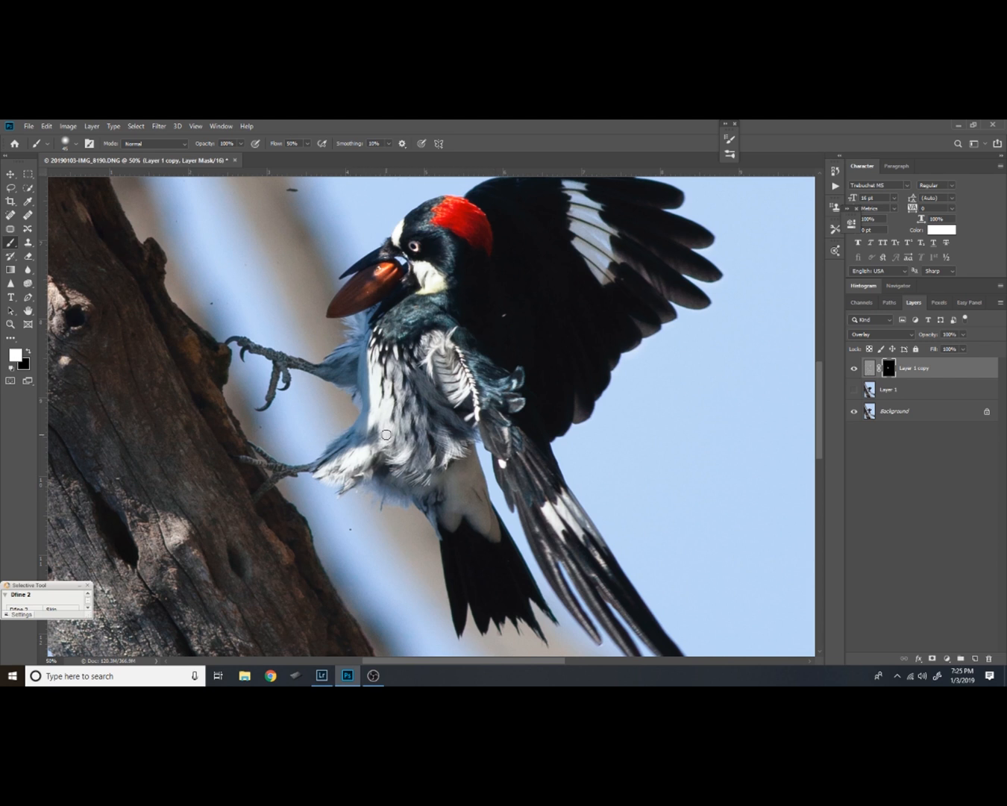
Compare the sharpening layer hidden and shown, and reduce the image to a single flattened Background layer
{"action": "left_click", "coordinate": [856, 369]}
{"action": "left_click", "coordinate": [856, 370]}
{"action": "key", "text": "Delete"}
{"action": "left_click_drag", "start_coordinate": [920, 367], "coordinate": [989, 659]}
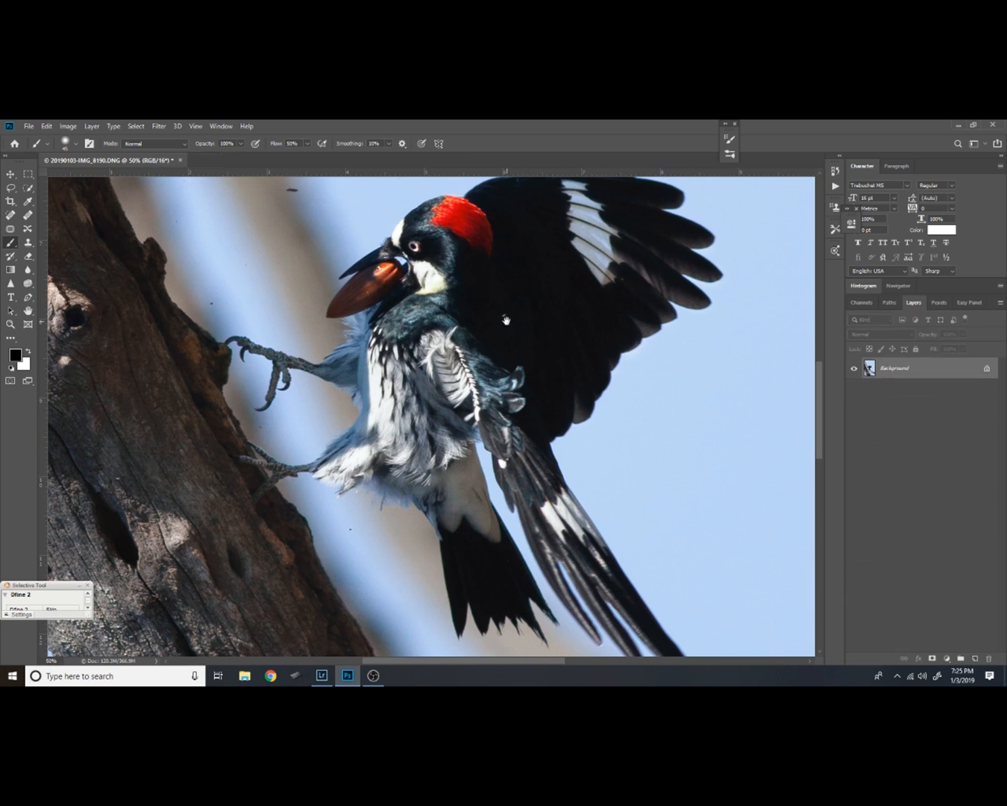
Recompose the photo with the Camera Raw filter's transform: Scale 132, Offset X 17.0 and Offset Y -18.0
{"action": "scroll", "coordinate": [511, 331], "scroll_direction": "down", "scroll_amount": 2}
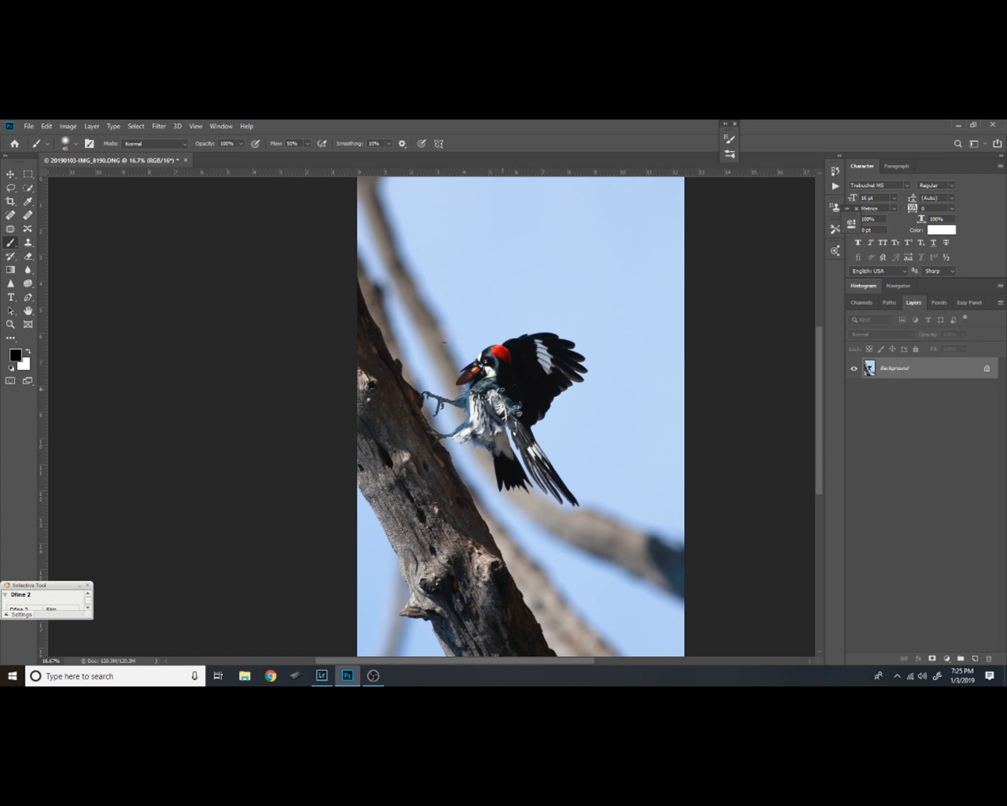
{"action": "left_click", "coordinate": [159, 126]}
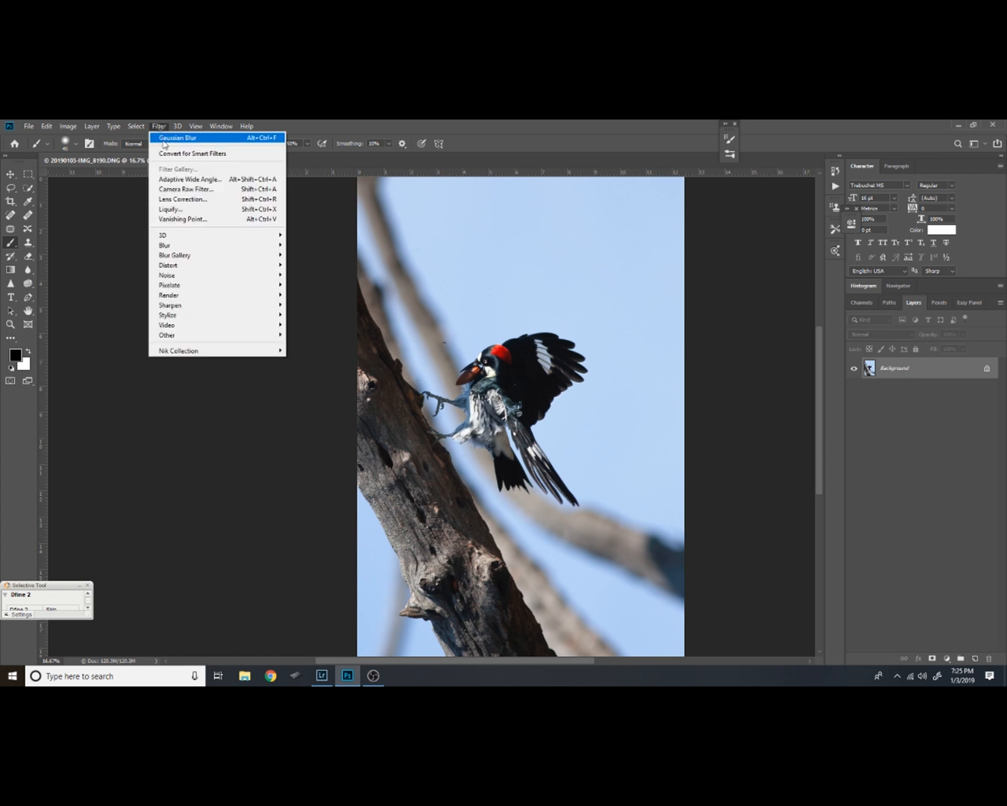
{"action": "left_click", "coordinate": [186, 189]}
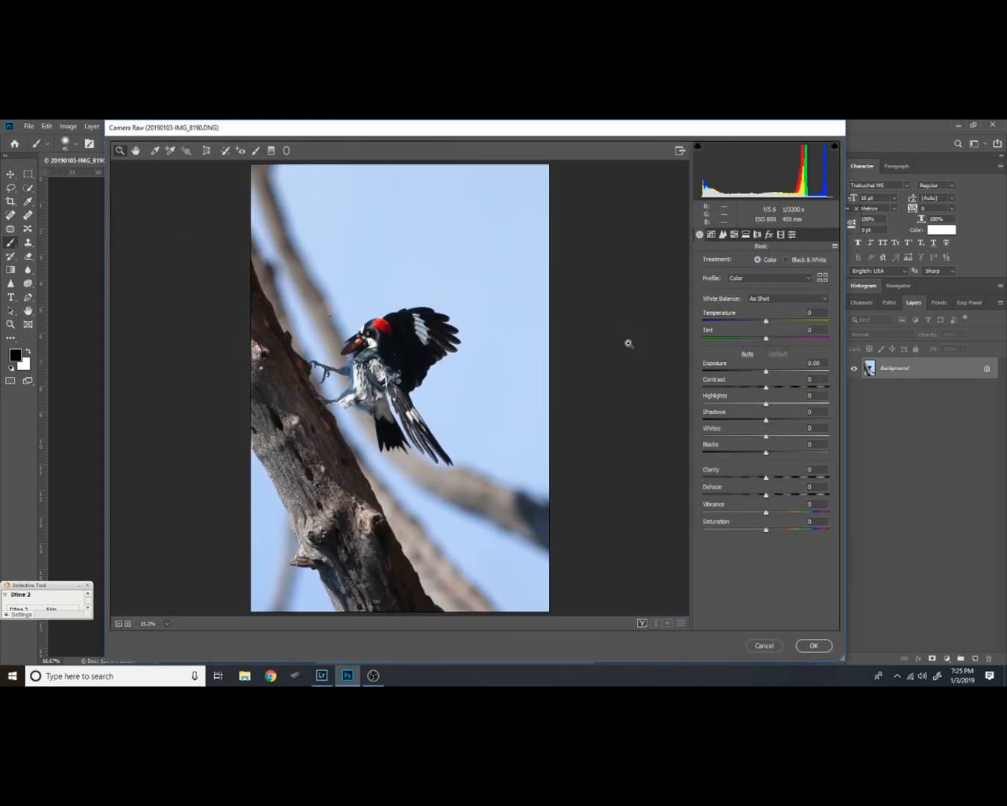
{"action": "left_click", "coordinate": [206, 151]}
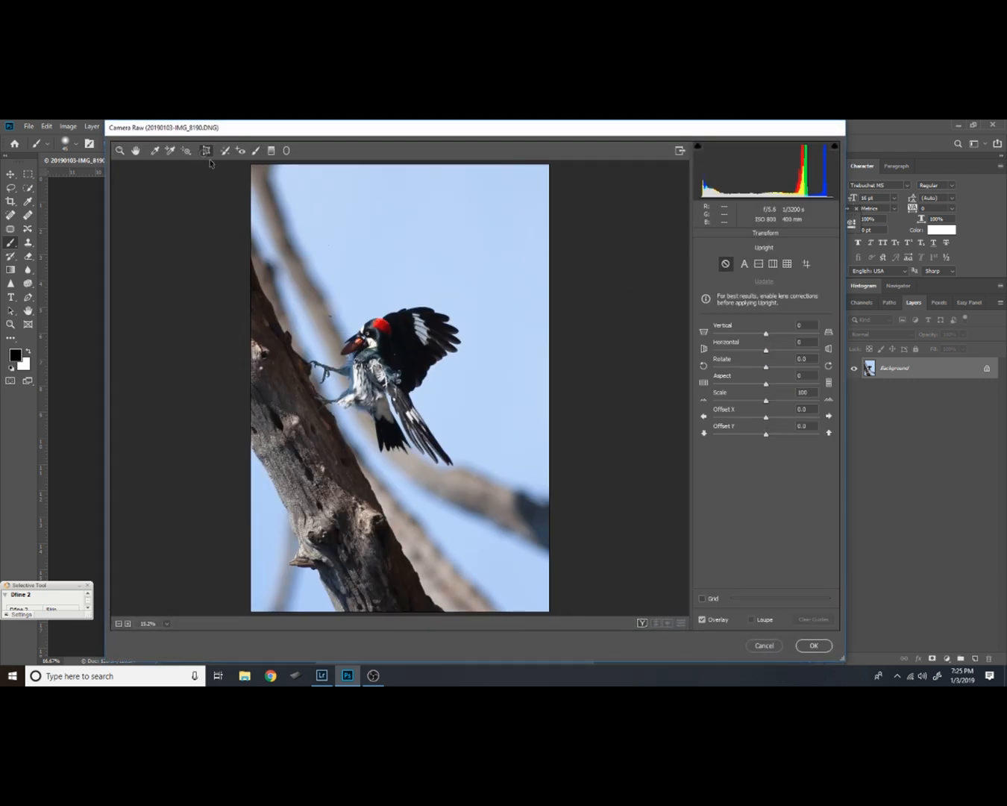
{"action": "mouse_move", "coordinate": [766, 401]}
{"action": "left_mouse_down"}
{"action": "mouse_move", "coordinate": [799, 401]}
{"action": "mouse_move", "coordinate": [764, 436]}
{"action": "mouse_move", "coordinate": [776, 422]}
{"action": "left_mouse_up"}
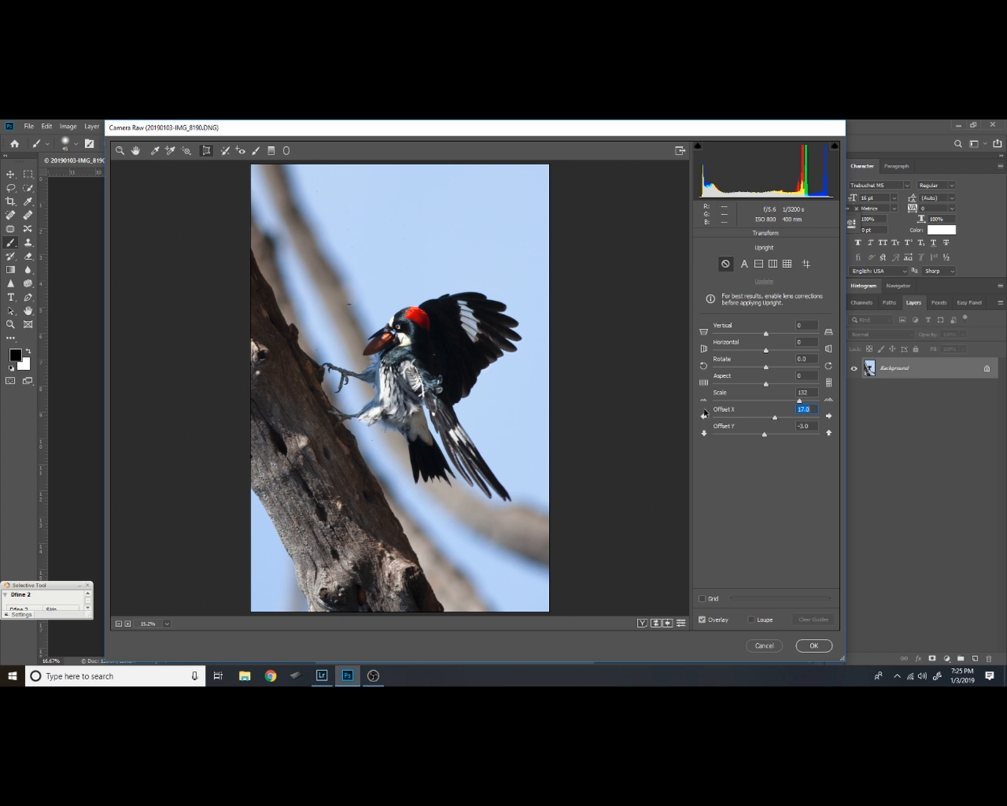
{"action": "mouse_move", "coordinate": [766, 439]}
{"action": "left_mouse_down"}
{"action": "mouse_move", "coordinate": [777, 438]}
{"action": "mouse_move", "coordinate": [760, 441]}
{"action": "left_mouse_up"}
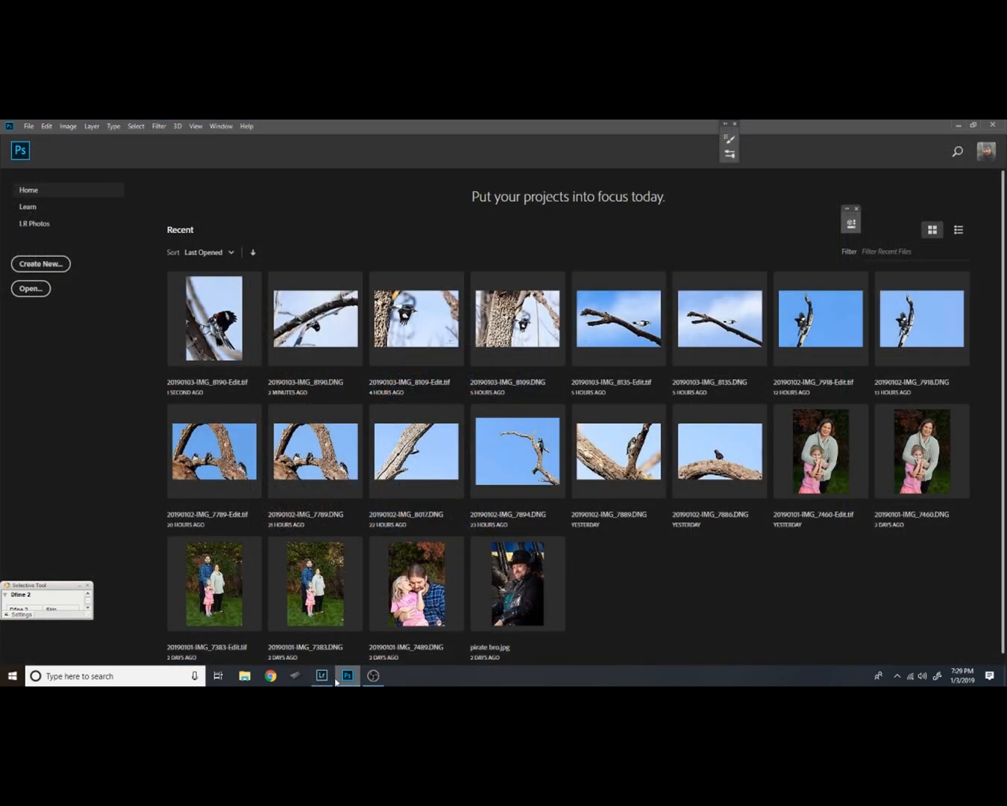
Switch to Lightroom and examine the edited woodpecker photo up close, from wing and breast feathers to the foot and trunk edge
{"action": "left_click", "coordinate": [324, 676]}
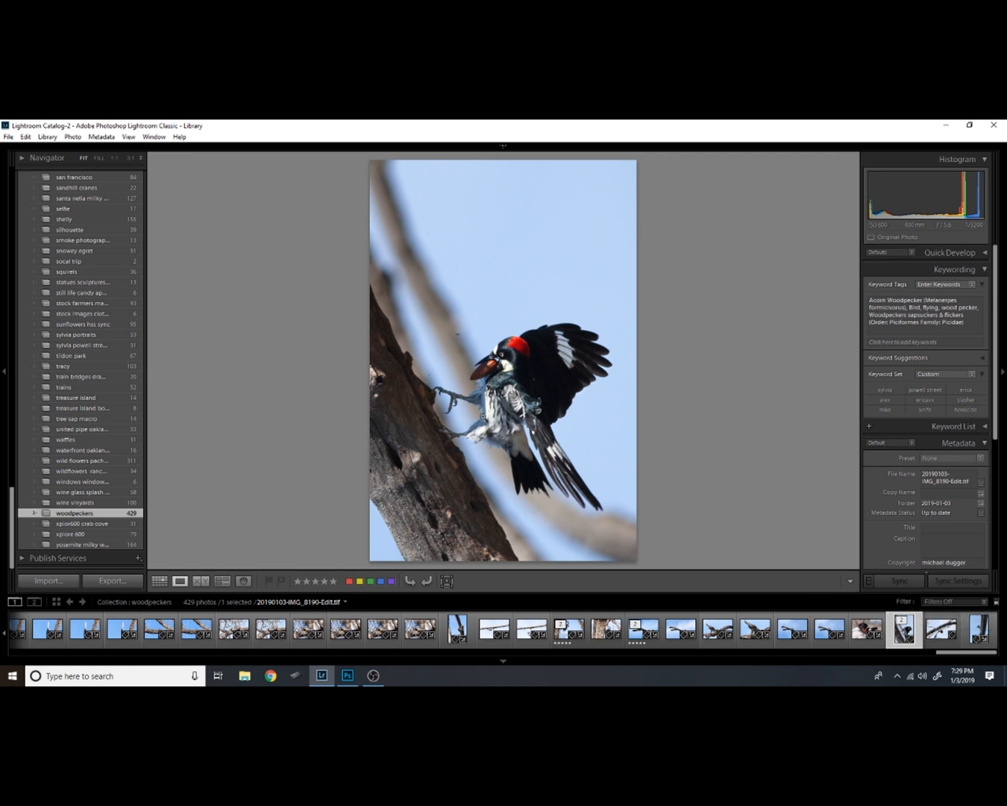
{"action": "left_click", "coordinate": [522, 403]}
{"action": "left_click", "coordinate": [546, 386]}
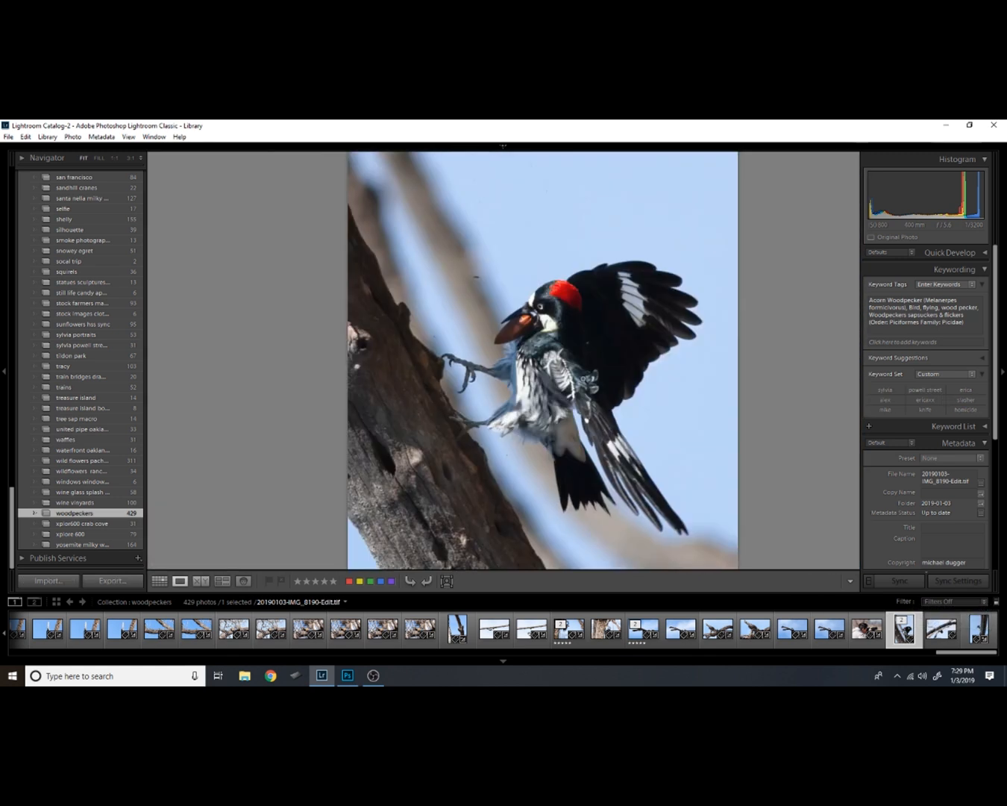
{"action": "left_click", "coordinate": [532, 396]}
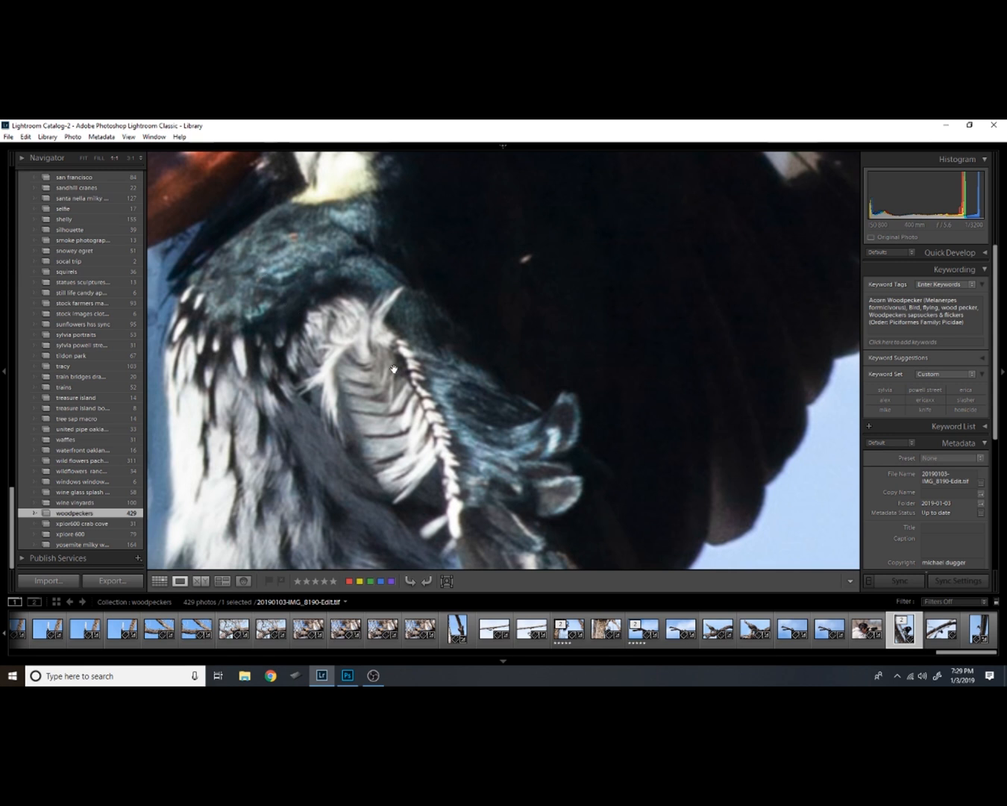
{"action": "left_click", "coordinate": [414, 383]}
{"action": "left_click", "coordinate": [480, 407]}
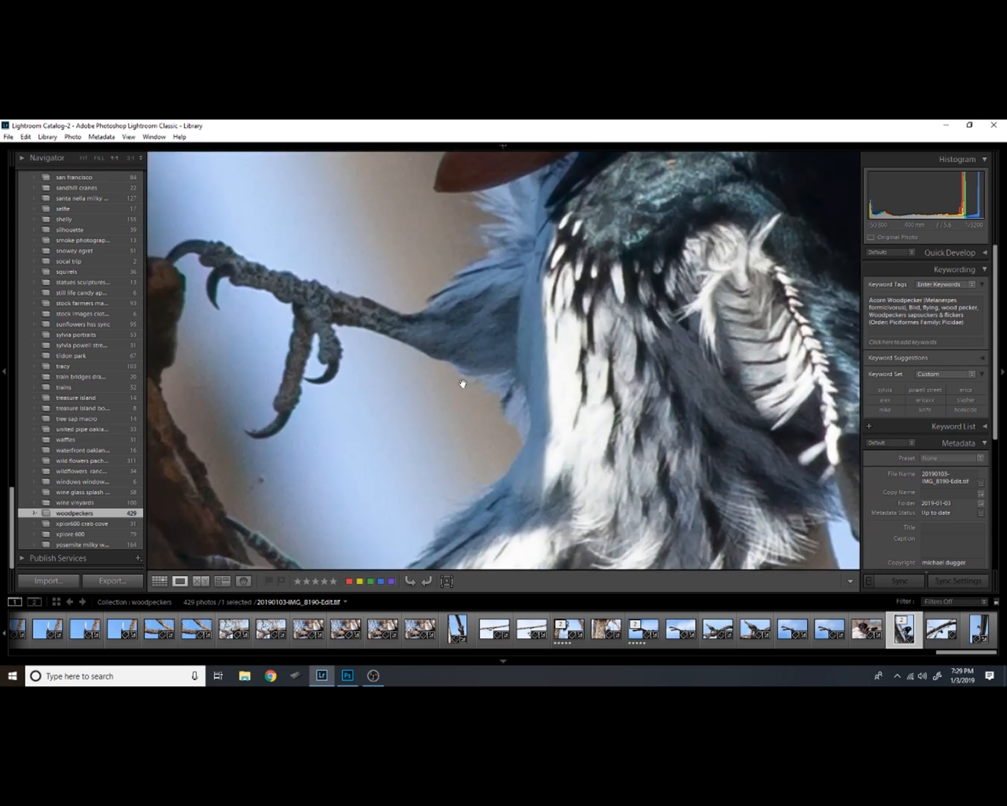
{"action": "left_click", "coordinate": [352, 360]}
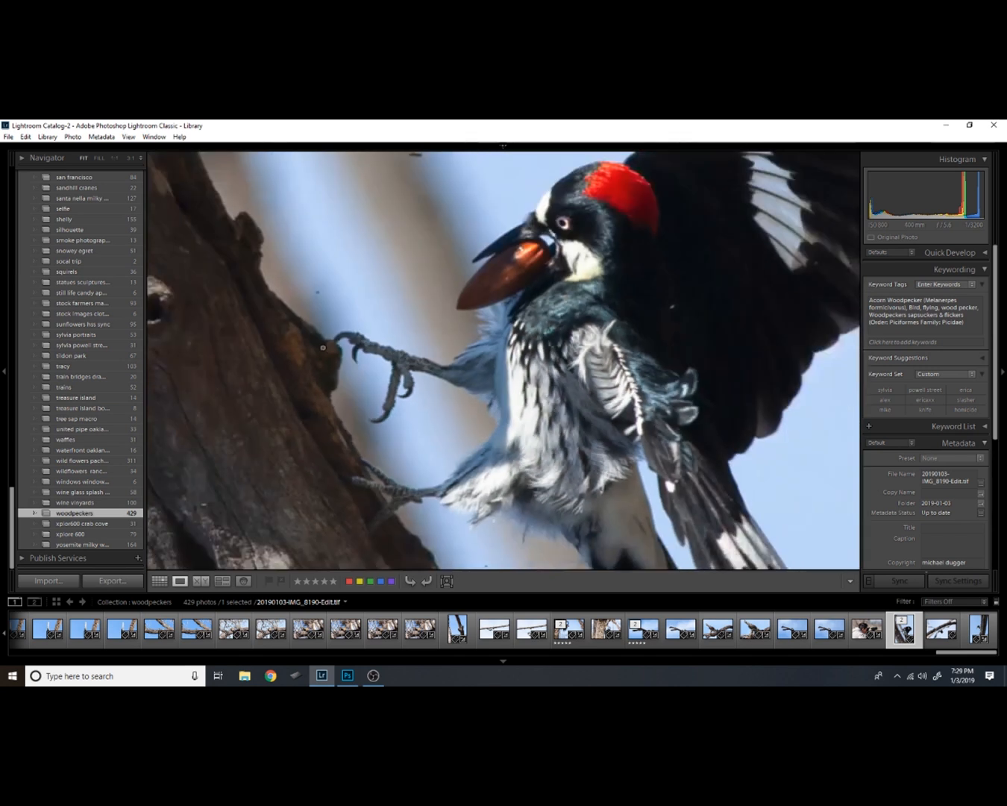
{"action": "left_click", "coordinate": [413, 387]}
{"action": "left_click_drag", "start_coordinate": [373, 366], "coordinate": [535, 418]}
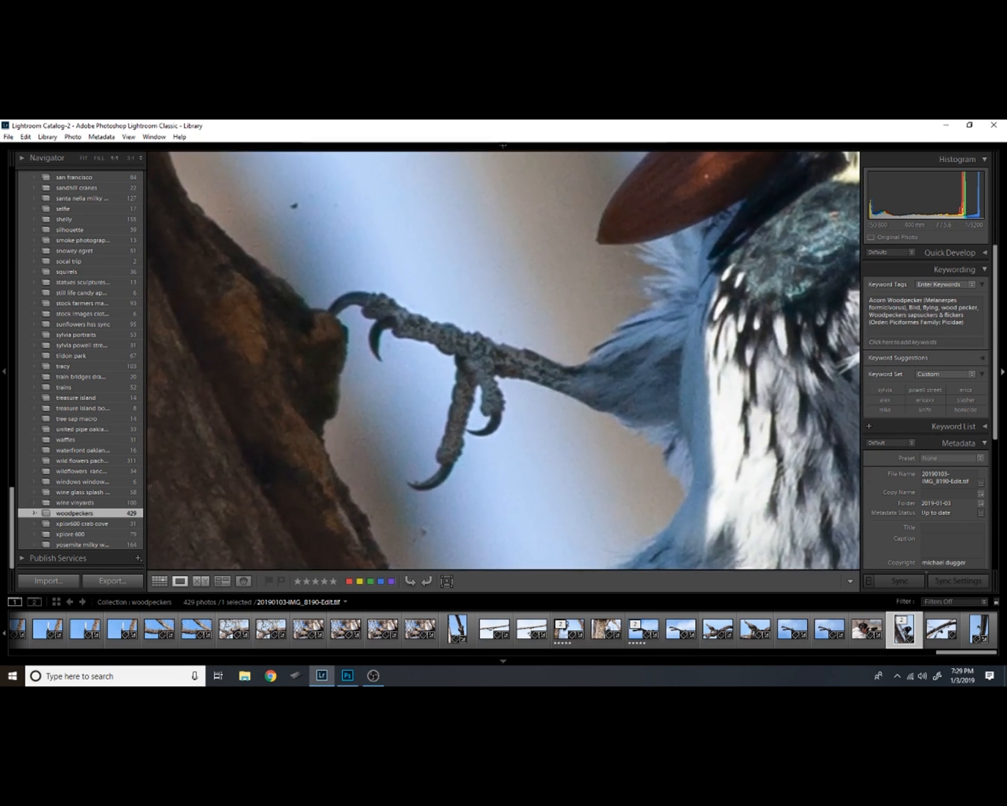
Reduce green fringing with the manual lens-correction Defringe, using a green amount of 6 and a green hue range of 0/60
{"action": "key", "text": "d"}
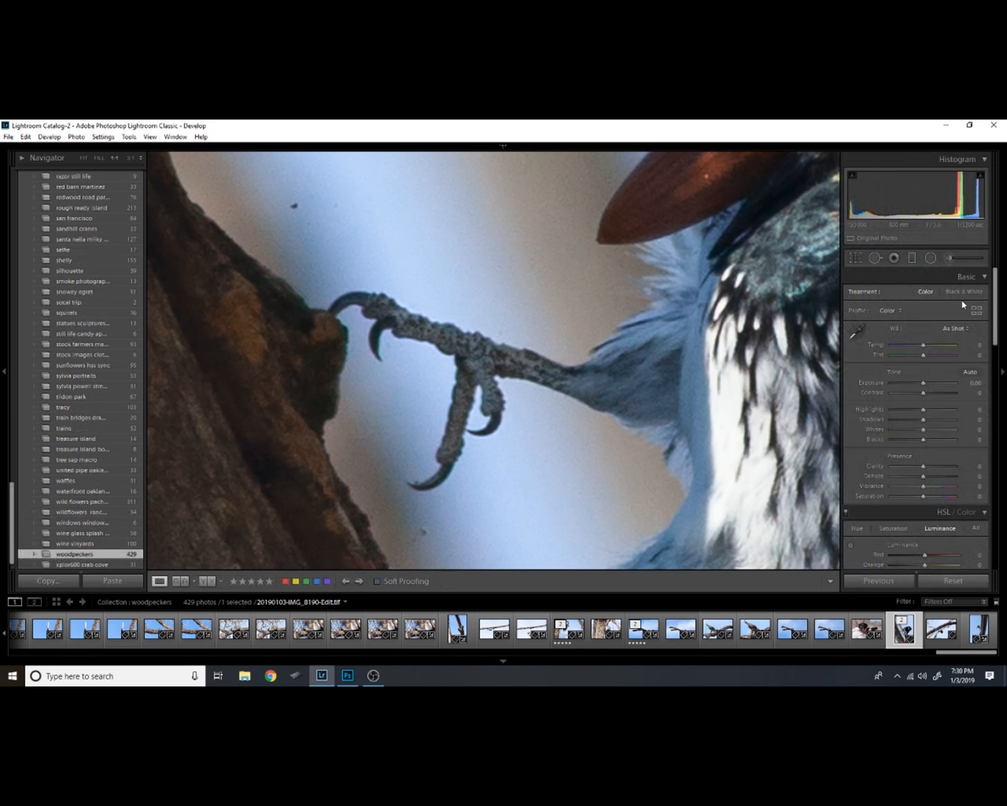
{"action": "left_click_drag", "start_coordinate": [995, 300], "coordinate": [993, 446]}
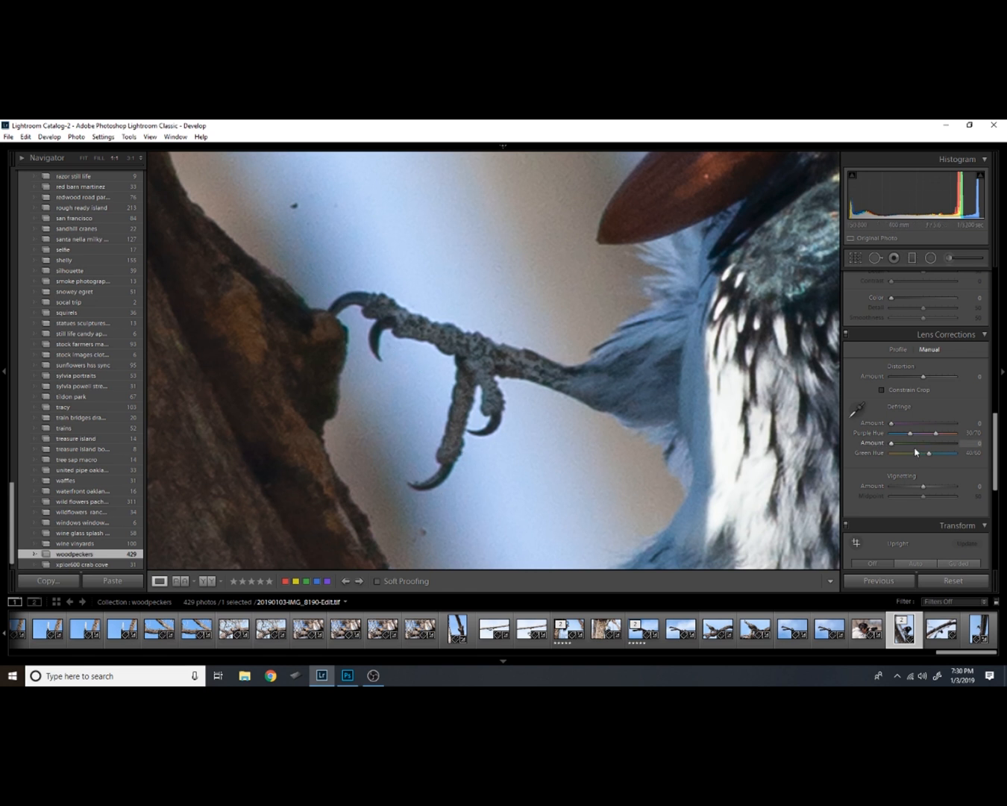
{"action": "left_click_drag", "start_coordinate": [917, 454], "coordinate": [900, 456]}
{"action": "left_click_drag", "start_coordinate": [347, 276], "coordinate": [279, 413]}
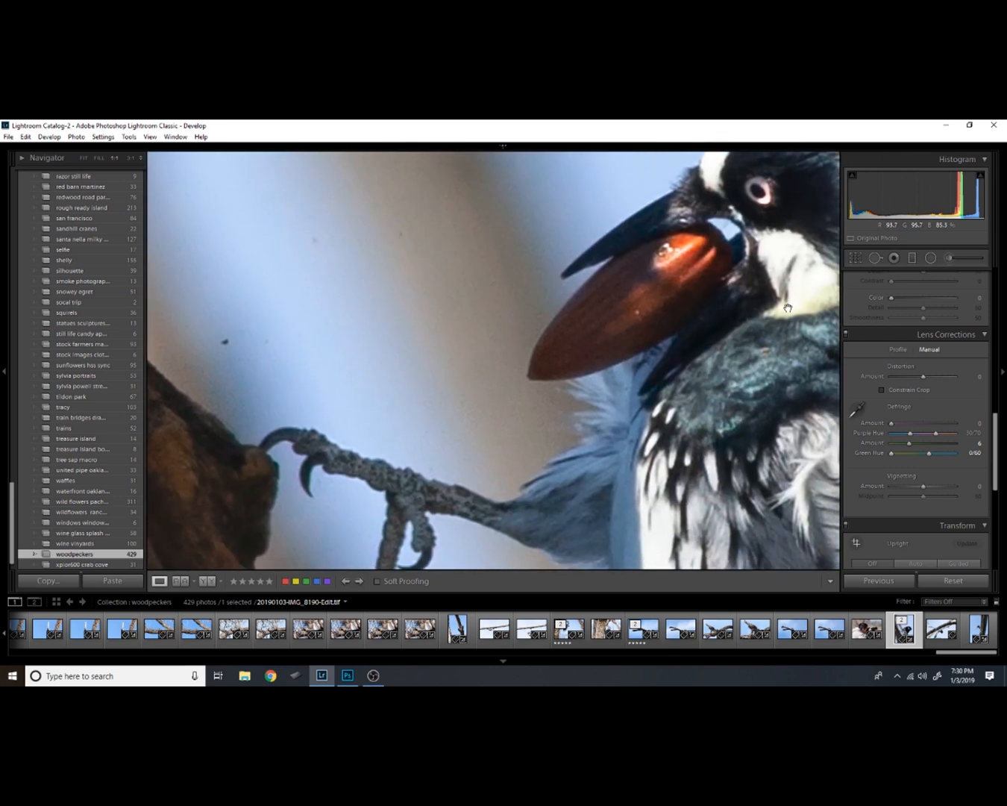
Check the fringing around the head, breast, feet and trunk, and raise the green defringe amount to 8
{"action": "left_click_drag", "start_coordinate": [788, 309], "coordinate": [567, 425]}
{"action": "left_click_drag", "start_coordinate": [575, 276], "coordinate": [541, 212]}
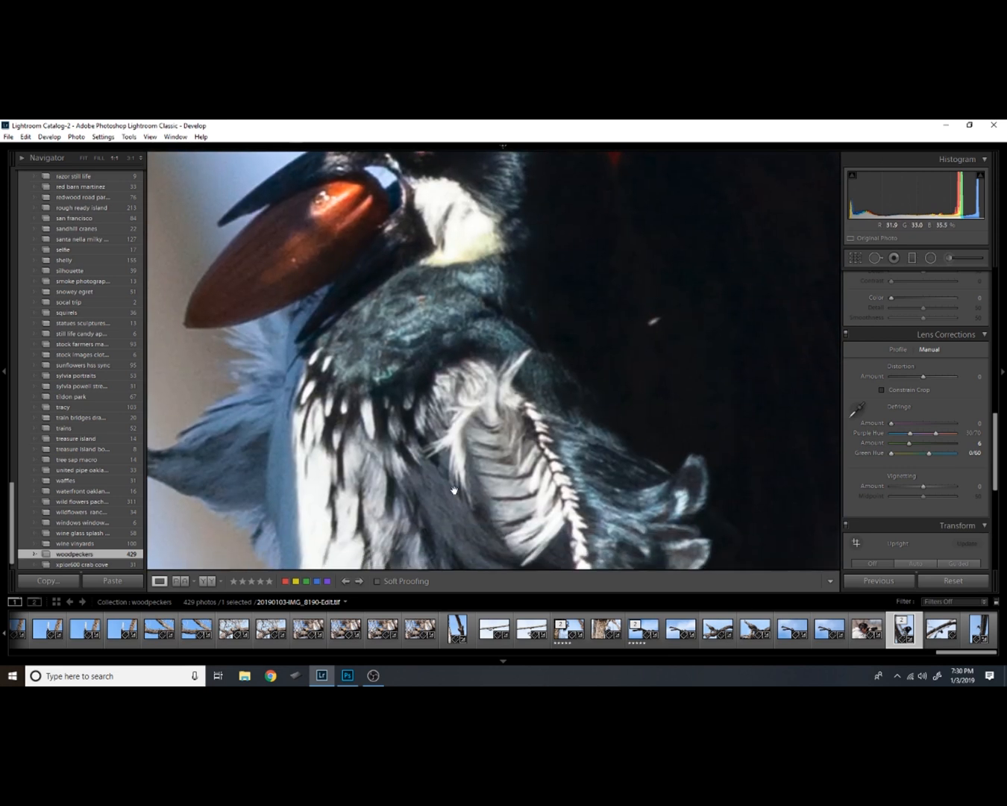
{"action": "left_click_drag", "start_coordinate": [454, 490], "coordinate": [660, 182]}
{"action": "left_click_drag", "start_coordinate": [346, 374], "coordinate": [451, 337]}
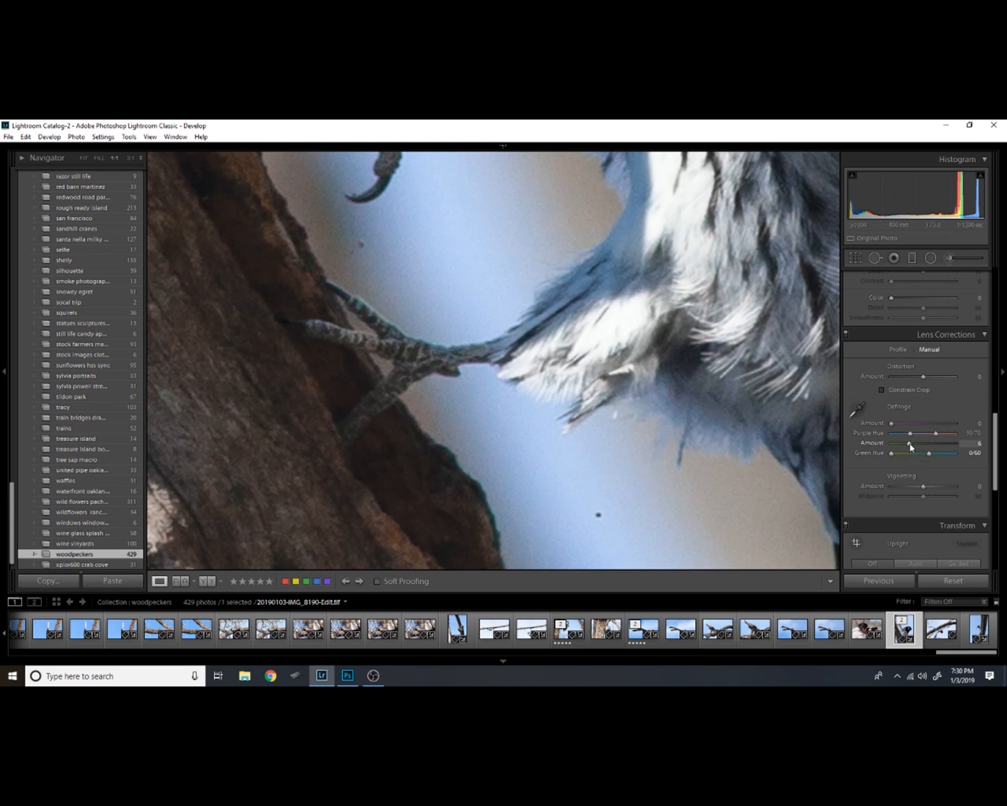
{"action": "left_click_drag", "start_coordinate": [909, 447], "coordinate": [918, 450]}
{"action": "left_click_drag", "start_coordinate": [559, 271], "coordinate": [559, 480]}
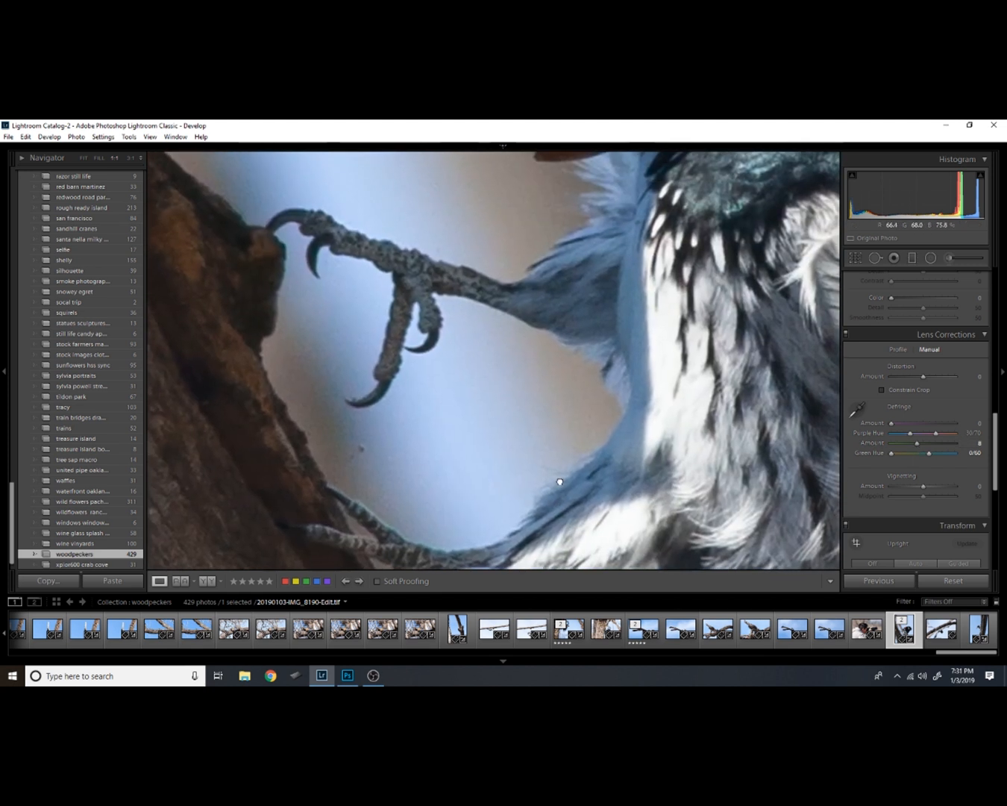
{"action": "left_click_drag", "start_coordinate": [383, 280], "coordinate": [627, 548]}
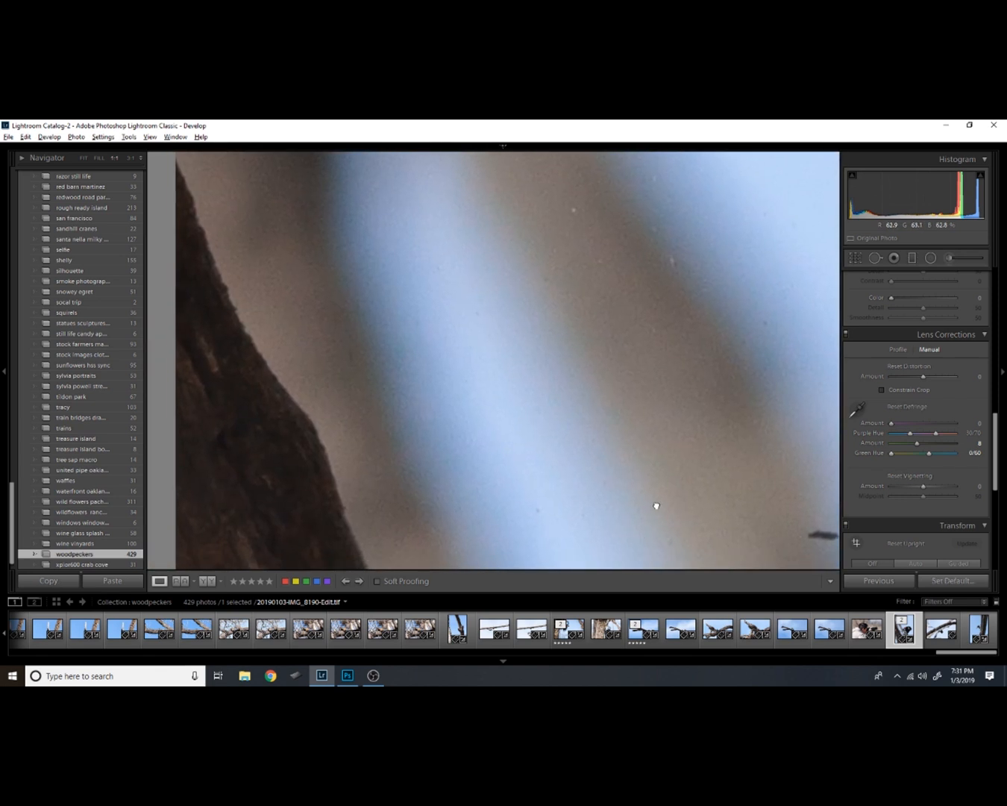
Return to the whole photo in the Library and open a copy with Lightroom adjustments in Photoshop CC 2019
{"action": "key", "text": "e"}
{"action": "key", "text": "g"}
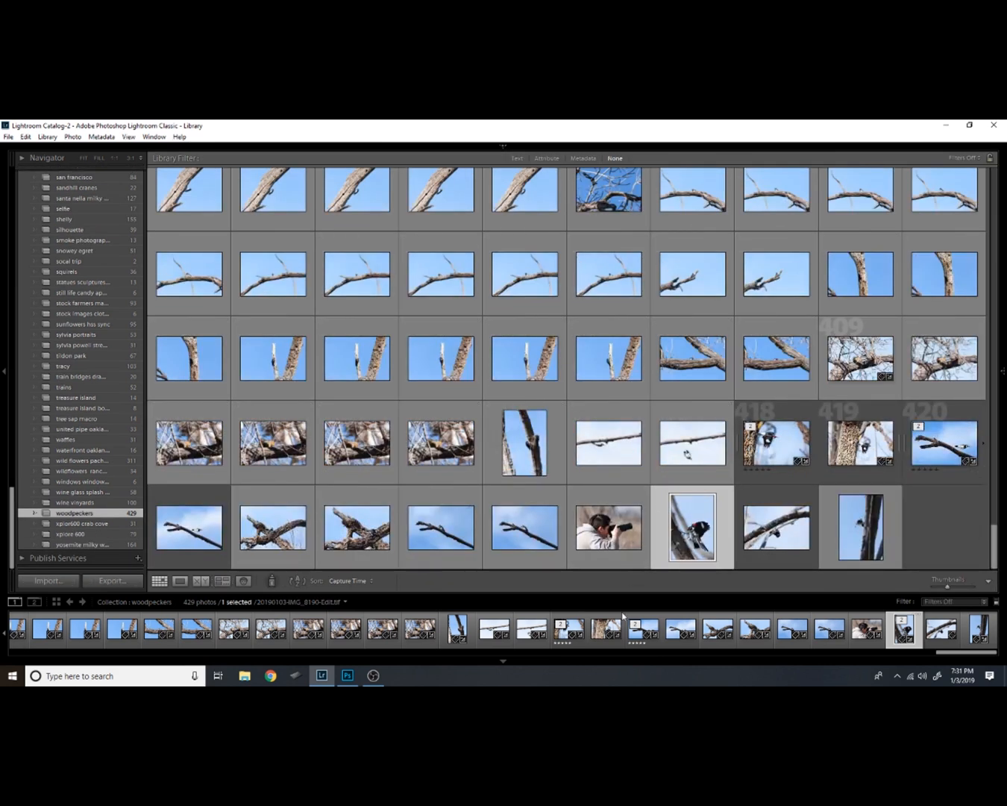
{"action": "left_click", "coordinate": [181, 581]}
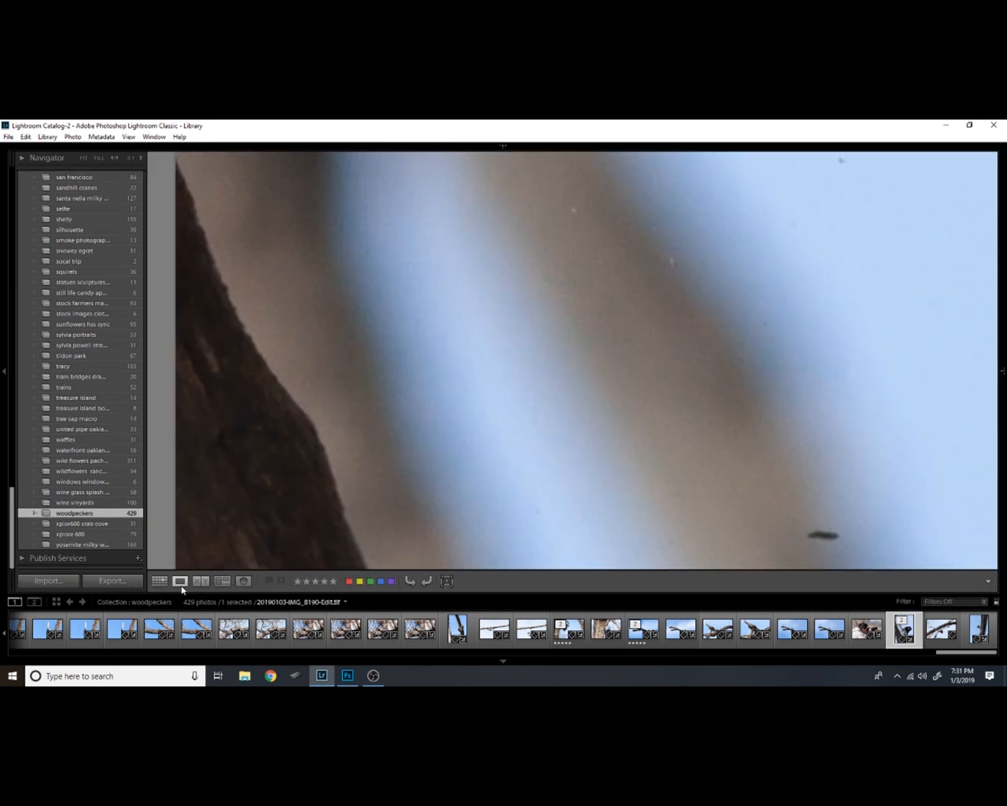
{"action": "left_click", "coordinate": [649, 497]}
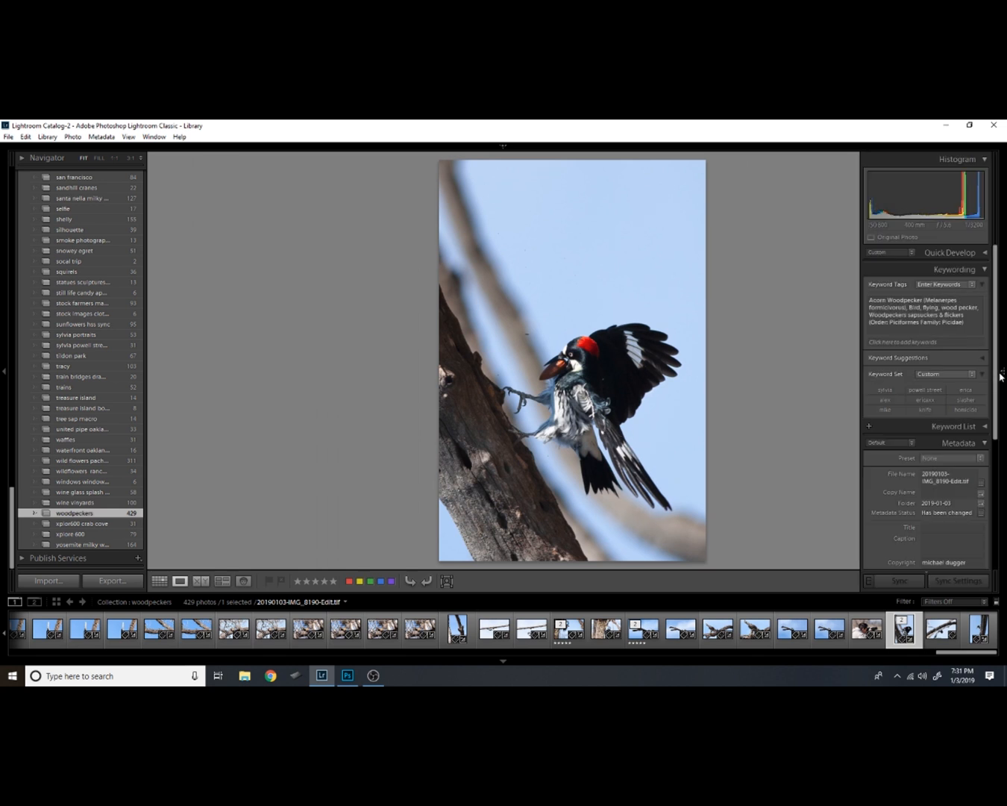
{"action": "left_click", "coordinate": [1003, 372]}
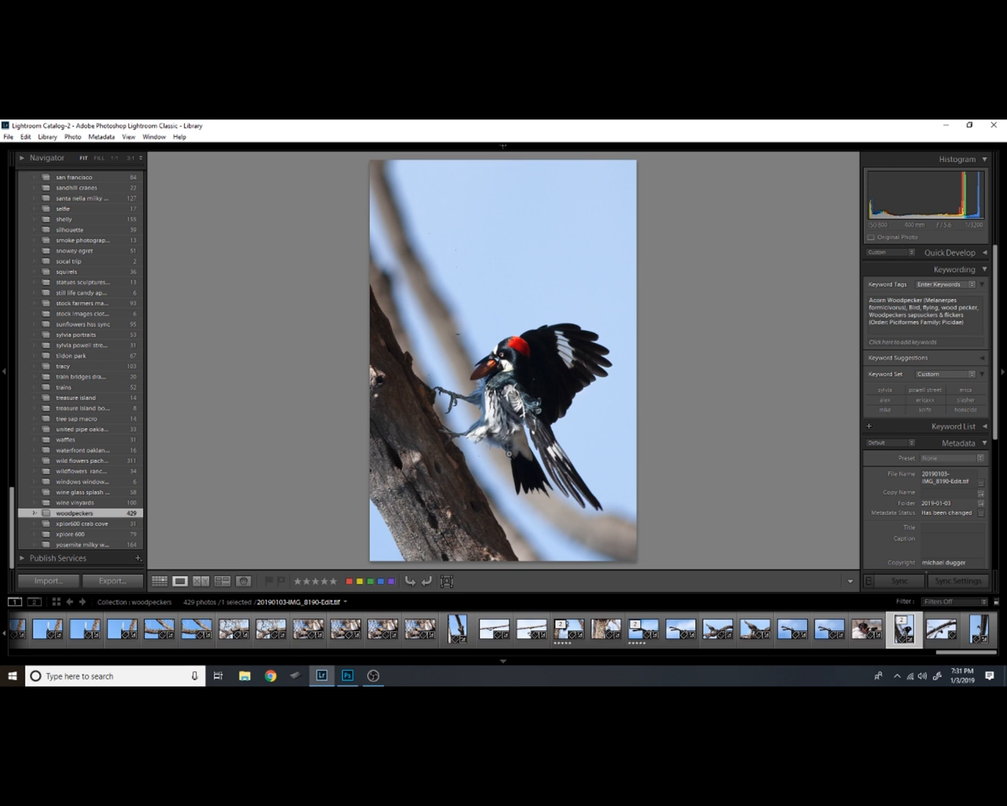
{"action": "right_click", "coordinate": [900, 631]}
{"action": "mouse_move", "coordinate": [963, 394]}
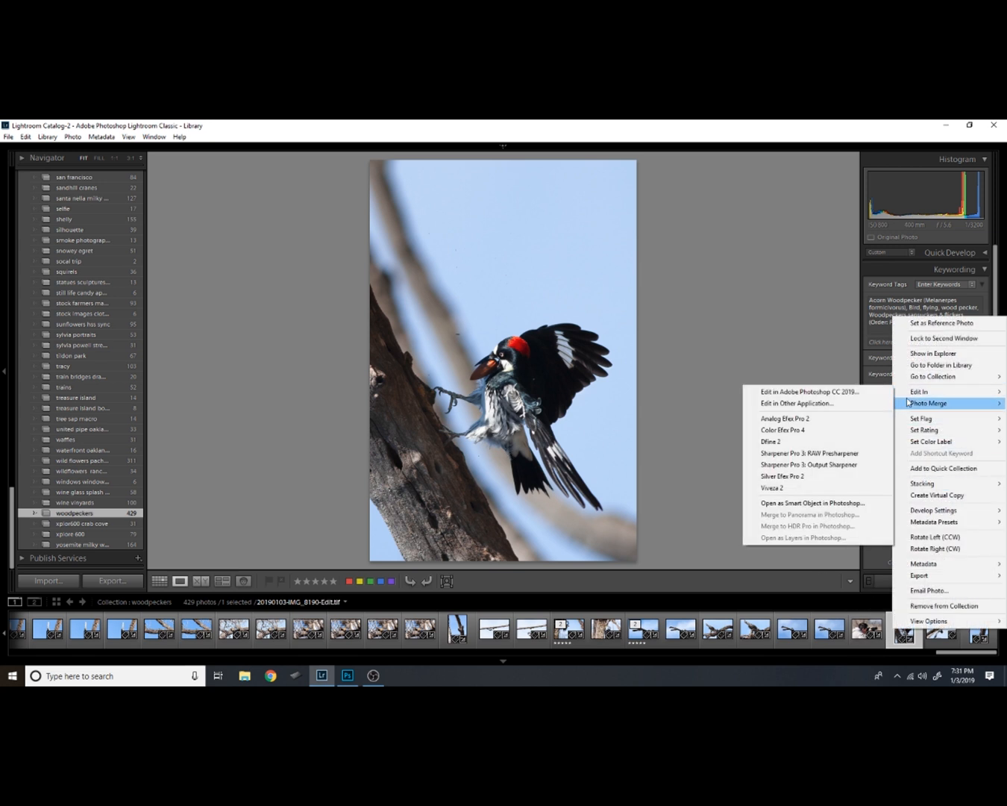
{"action": "left_click", "coordinate": [852, 393]}
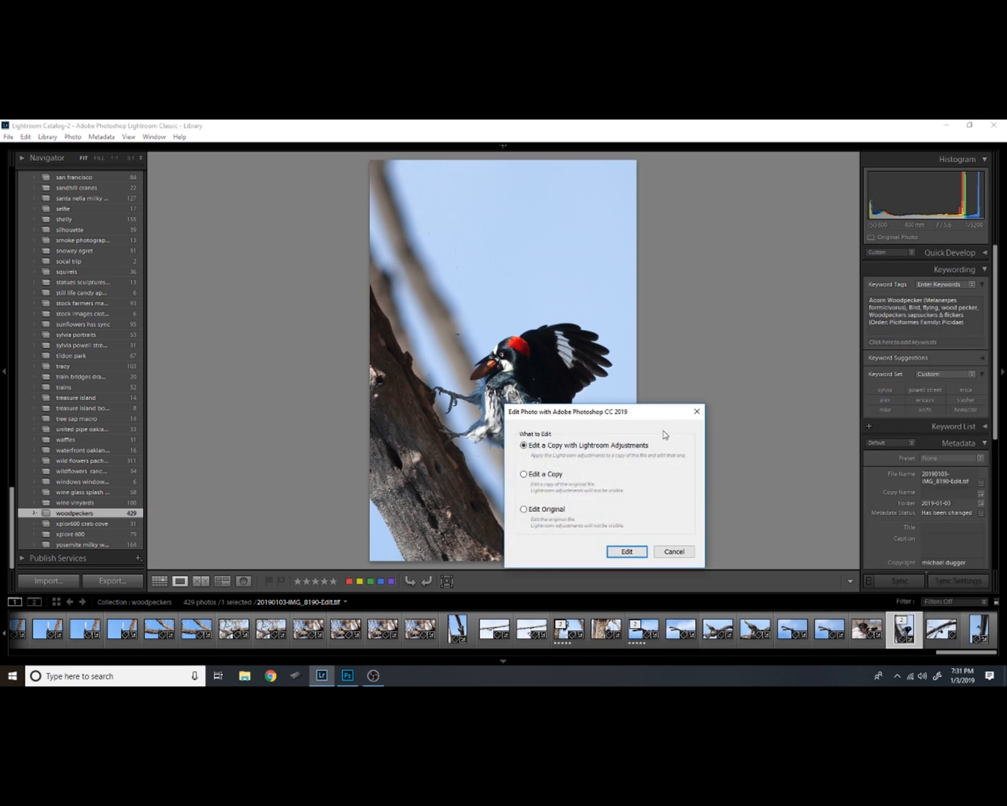
{"action": "left_click", "coordinate": [627, 552]}
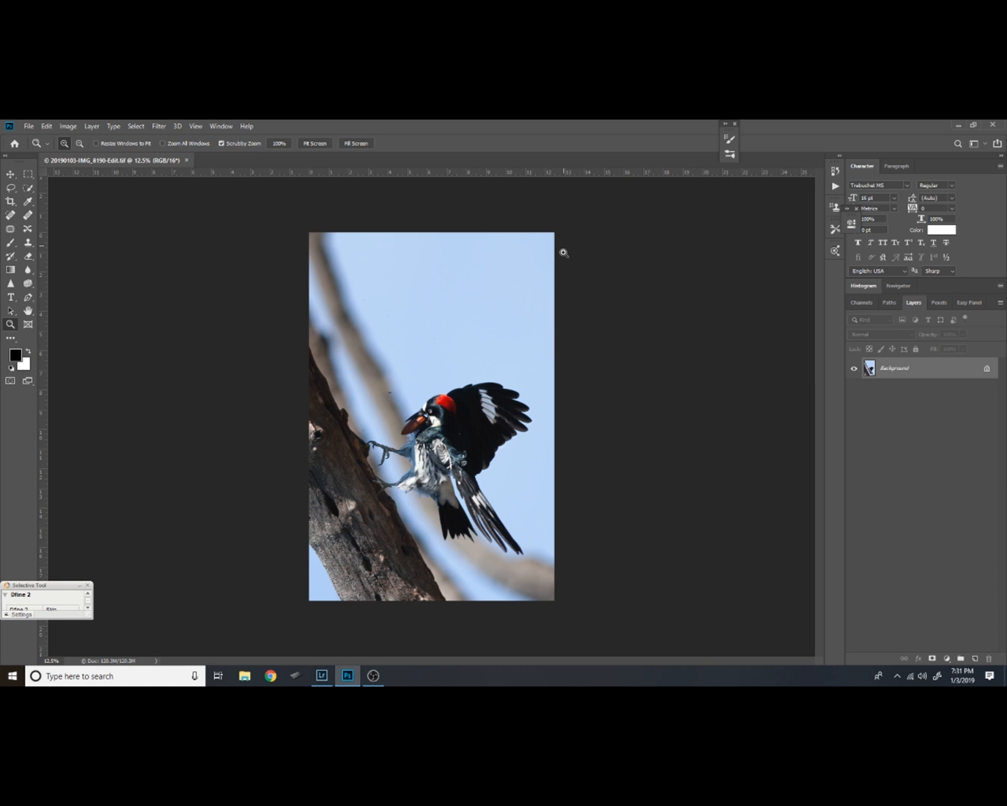
Choose the 700 px signature brush and check the bird at 100% from head to feet
{"action": "key", "text": "b"}
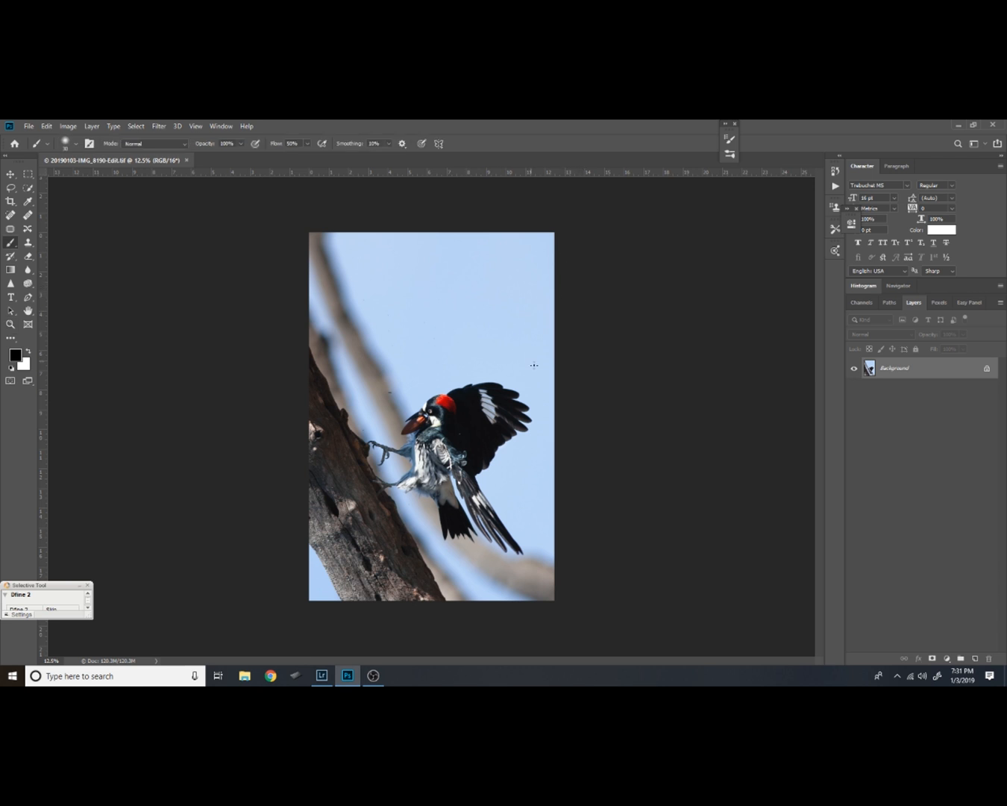
{"action": "left_click", "coordinate": [65, 144]}
{"action": "left_click", "coordinate": [55, 223]}
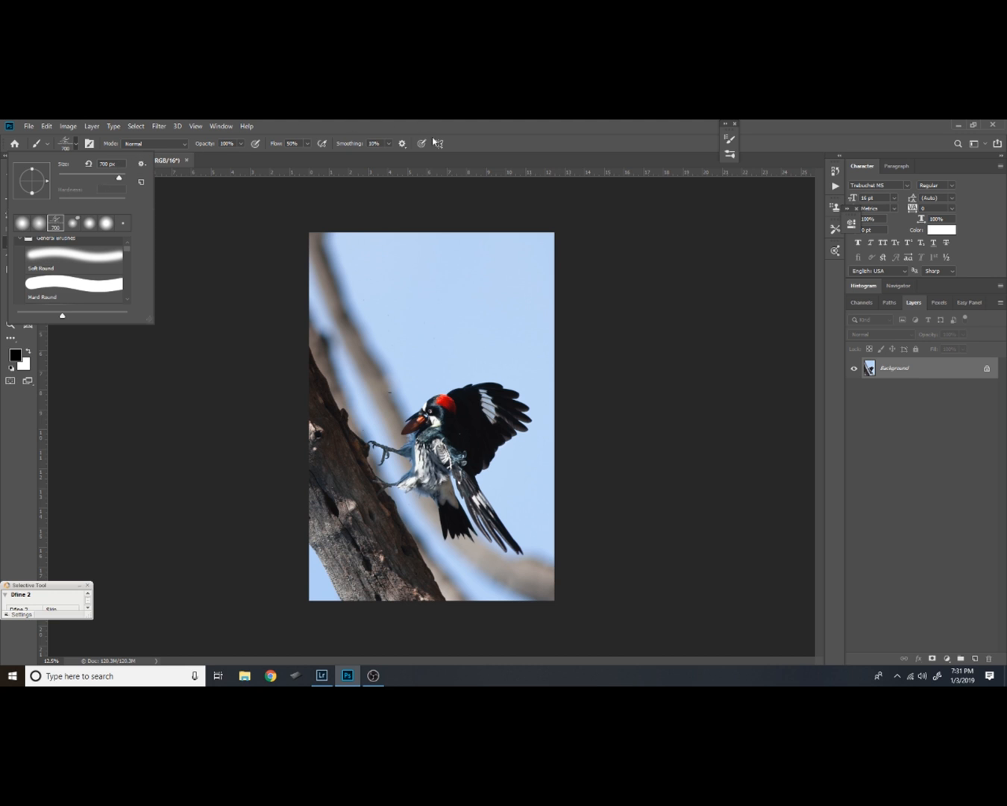
{"action": "left_click", "coordinate": [459, 148]}
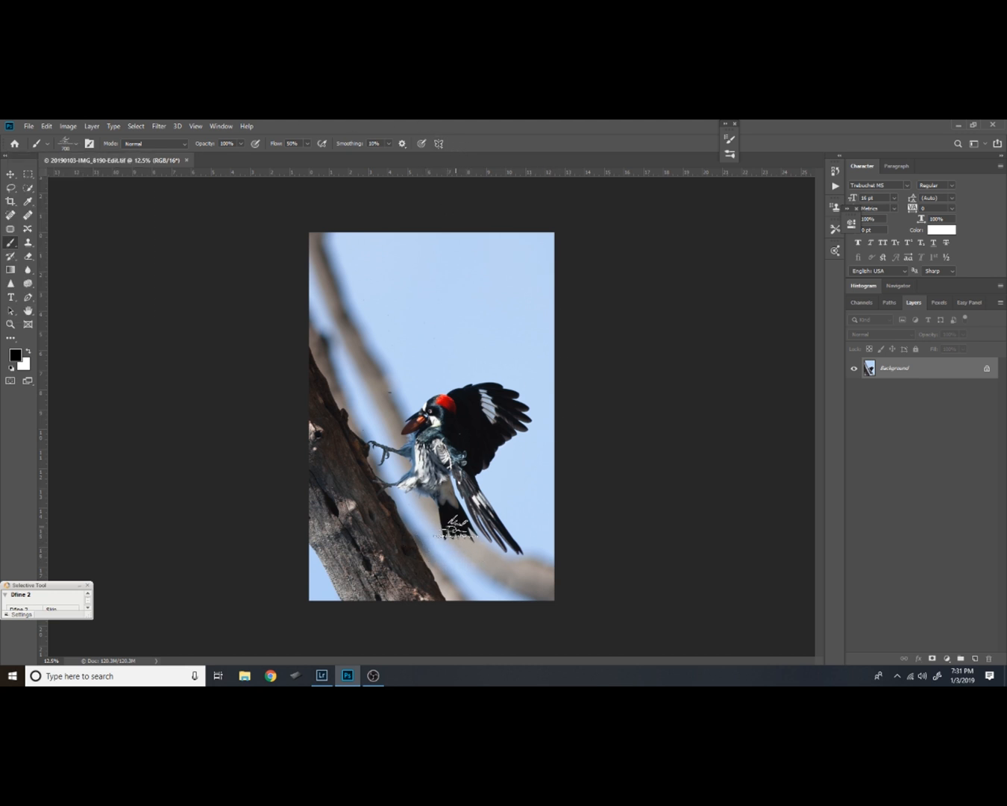
{"action": "key", "text": "ctrl+plus"}
{"action": "key", "text": "ctrl+plus"}
{"action": "key", "text": "ctrl+plus"}
{"action": "key", "text": "ctrl+plus"}
{"action": "key", "text": "ctrl+plus"}
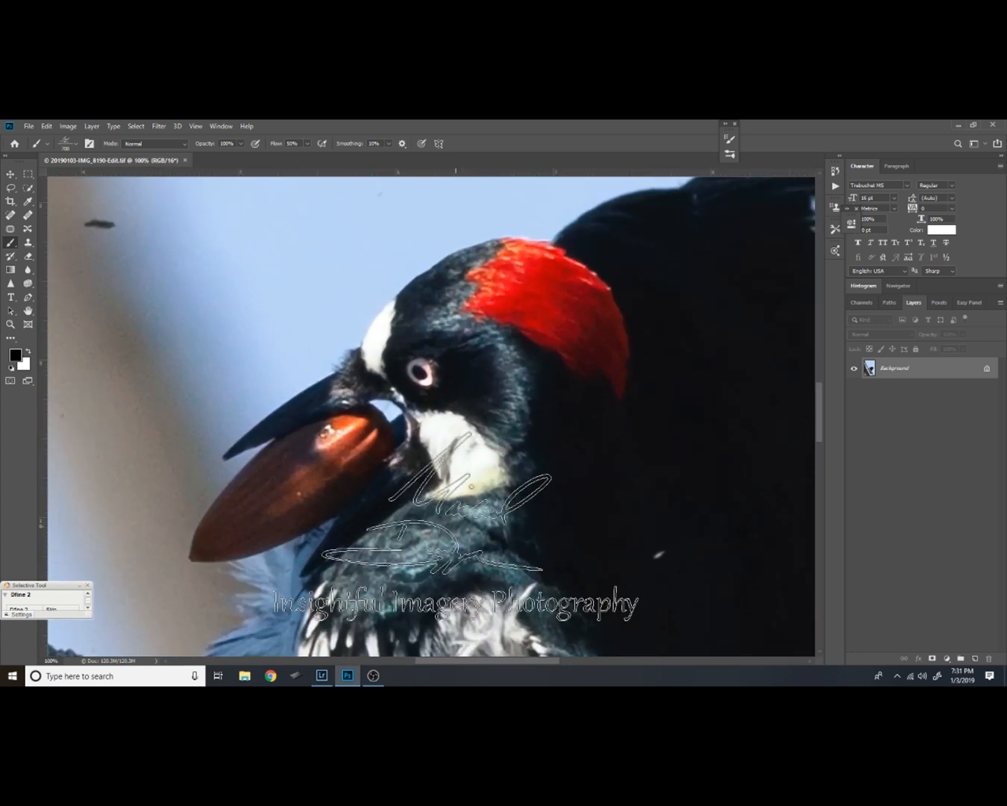
{"action": "left_click_drag", "start_coordinate": [323, 552], "coordinate": [498, 165]}
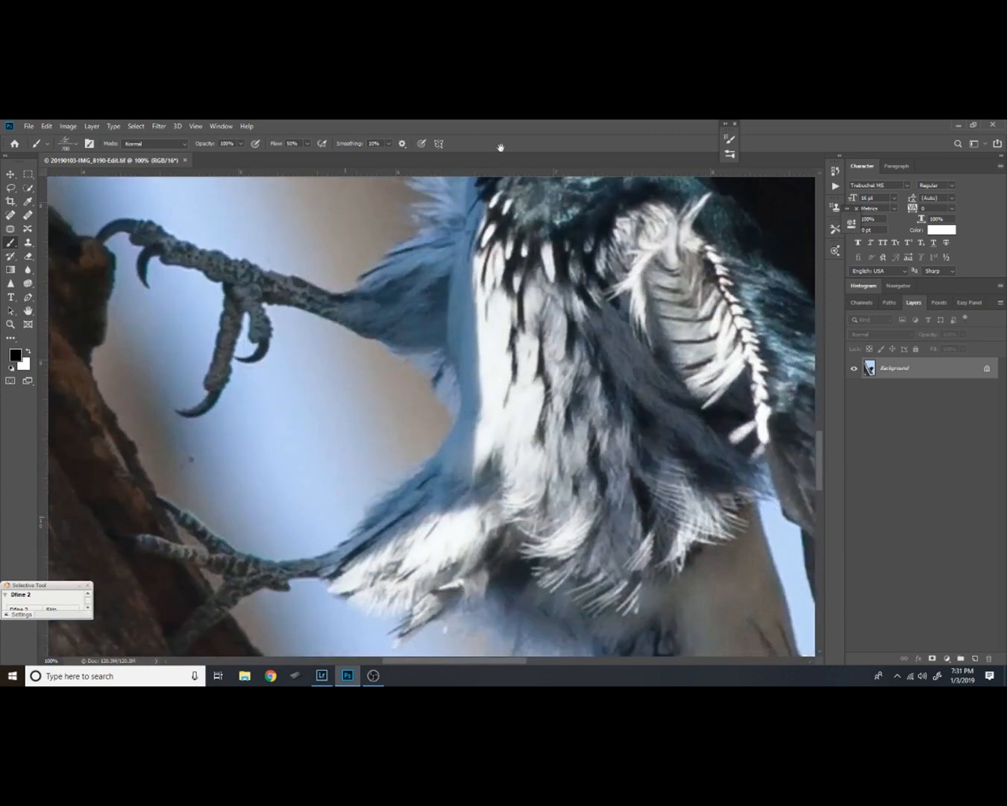
{"action": "left_click_drag", "start_coordinate": [413, 426], "coordinate": [458, 286]}
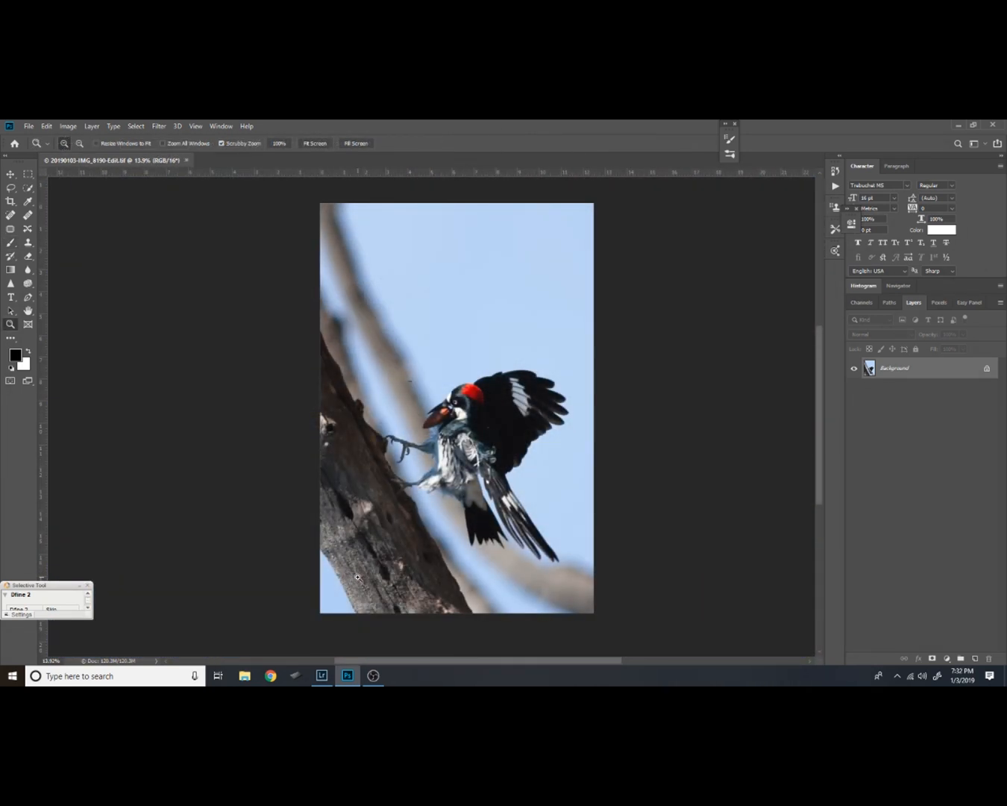
Stamp the signature in black at 500 px and 100% flow in the photo's lower-right corner, and close the file with its changes saved
{"action": "key", "text": "b"}
{"action": "left_click", "coordinate": [373, 595]}
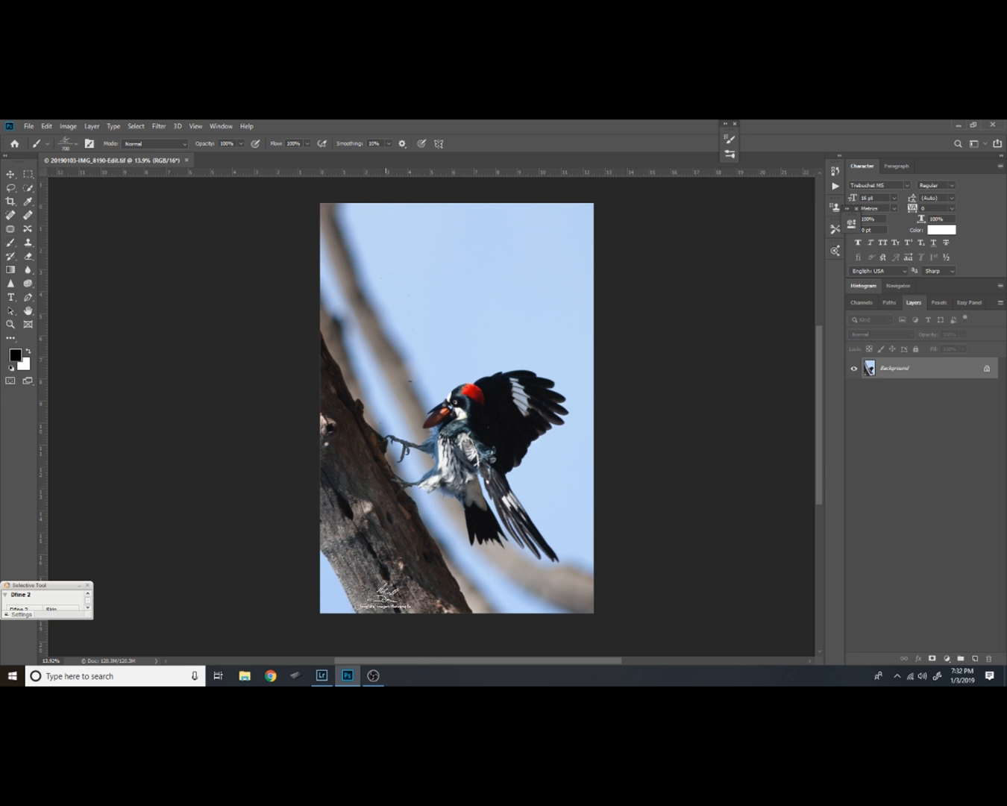
{"action": "key", "text": "p"}
{"action": "key", "text": "b"}
{"action": "key", "text": "bracketleft"}
{"action": "left_click", "coordinate": [569, 595]}
{"action": "left_click", "coordinate": [193, 162]}
{"action": "left_click", "coordinate": [453, 332]}
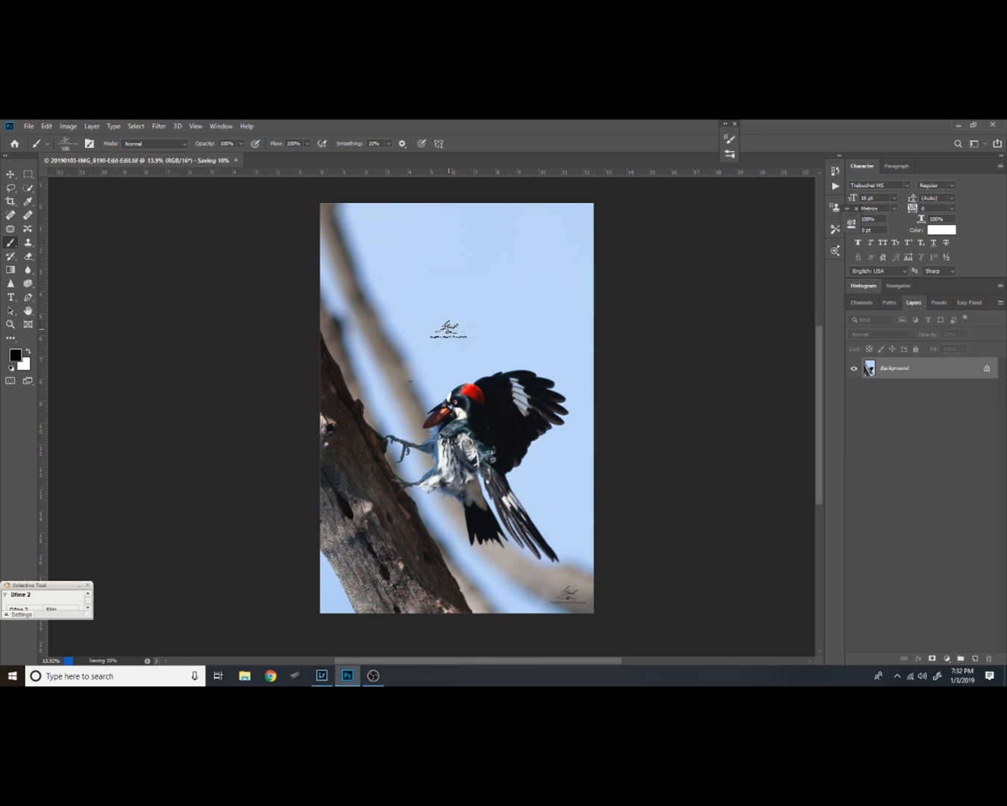